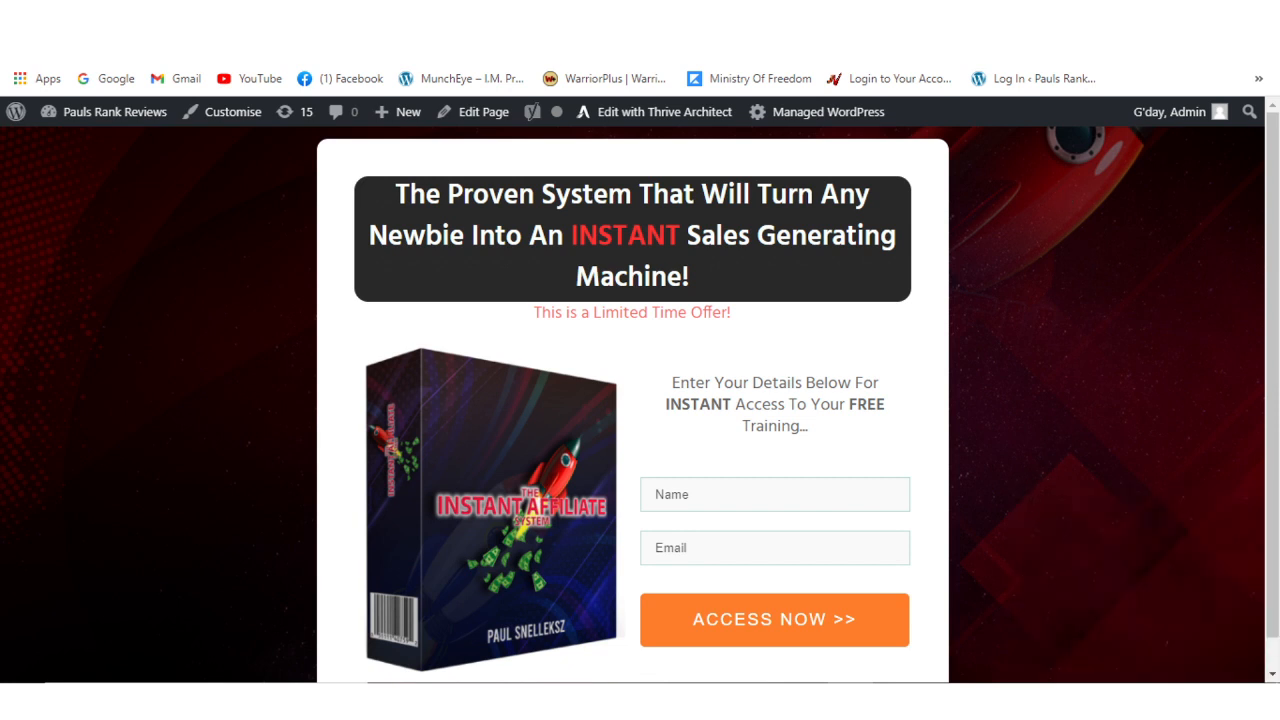
Step: Open a new browser tab, search Google for fiverr.com and go to the Fiverr website
key("ctrl+t")
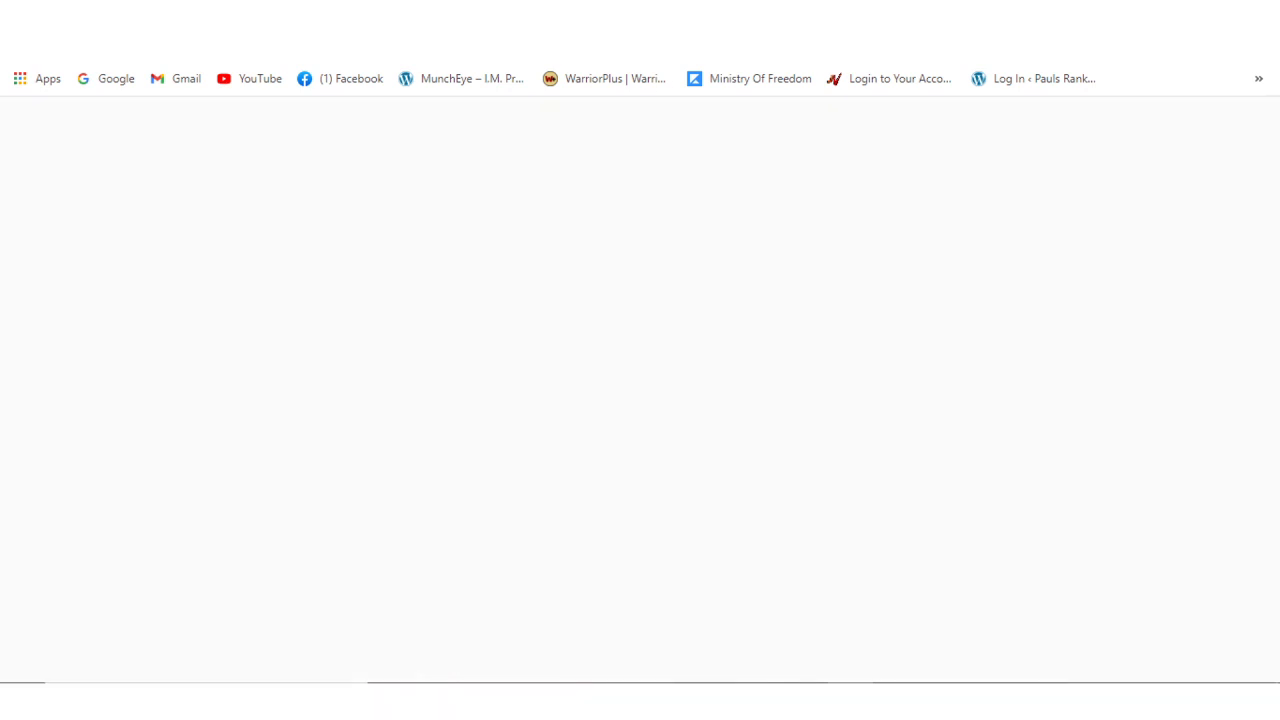
left_click(101, 79)
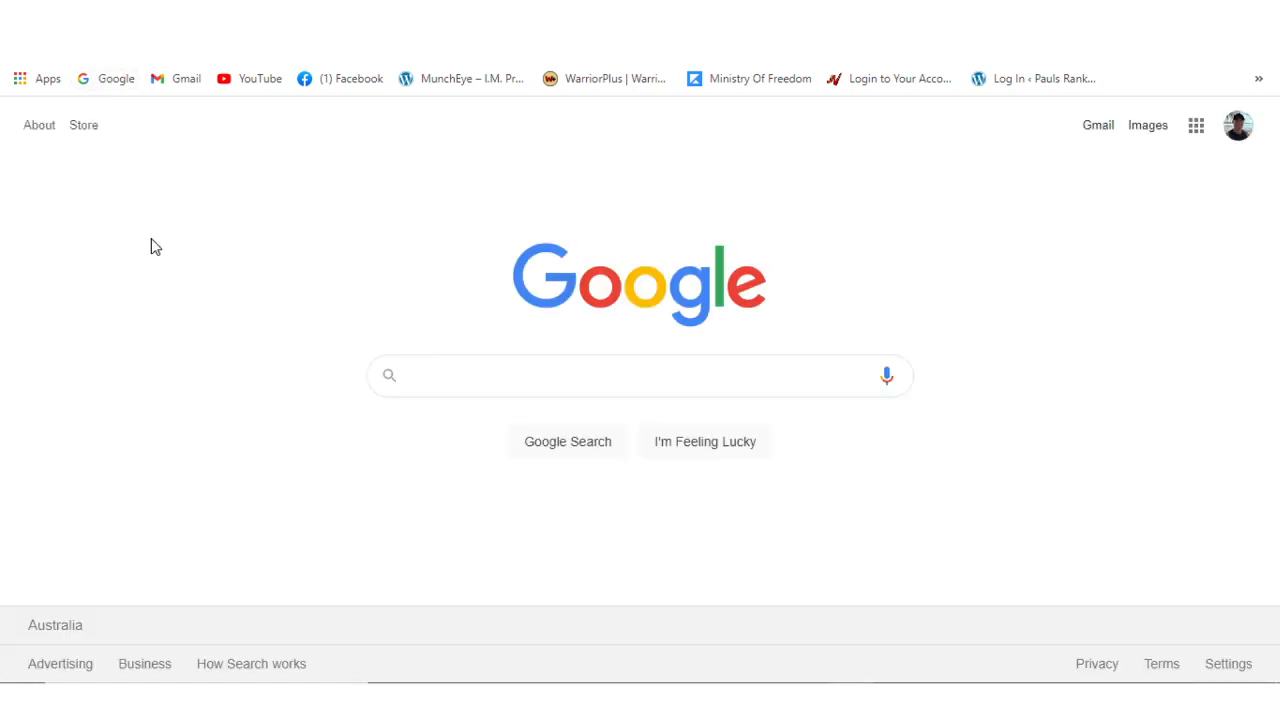
type("fiveer")
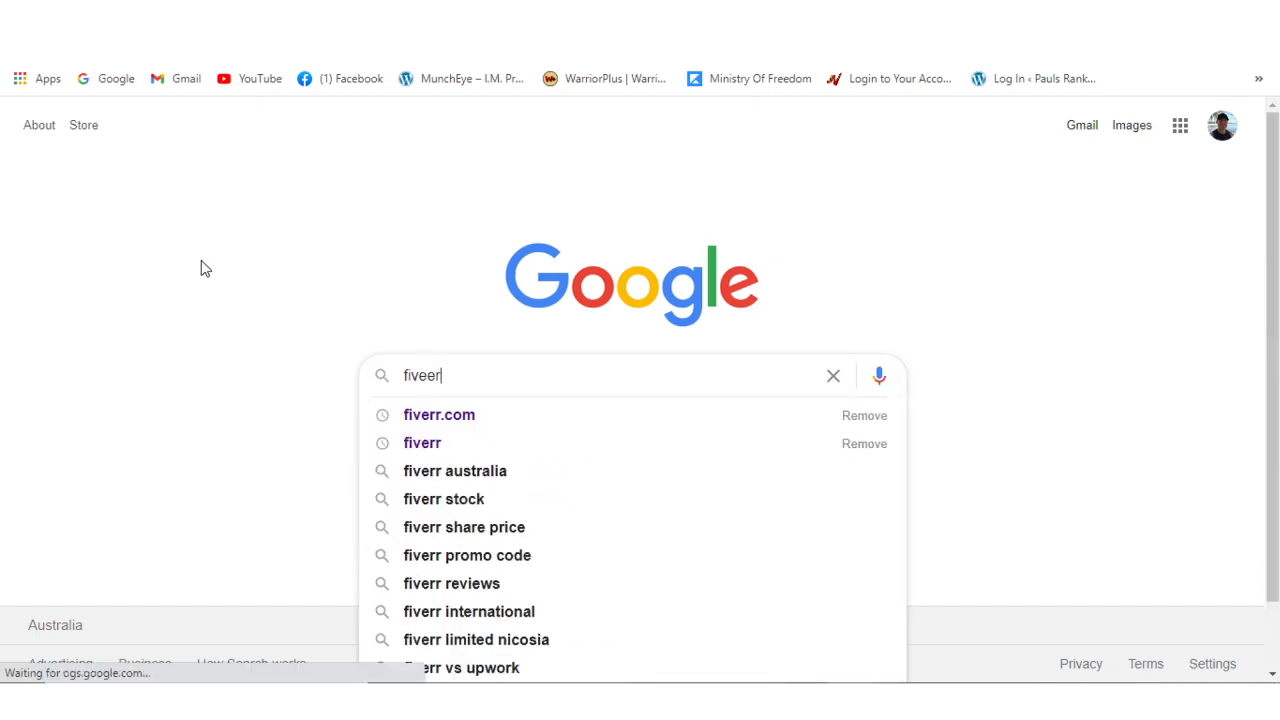
left_click(444, 412)
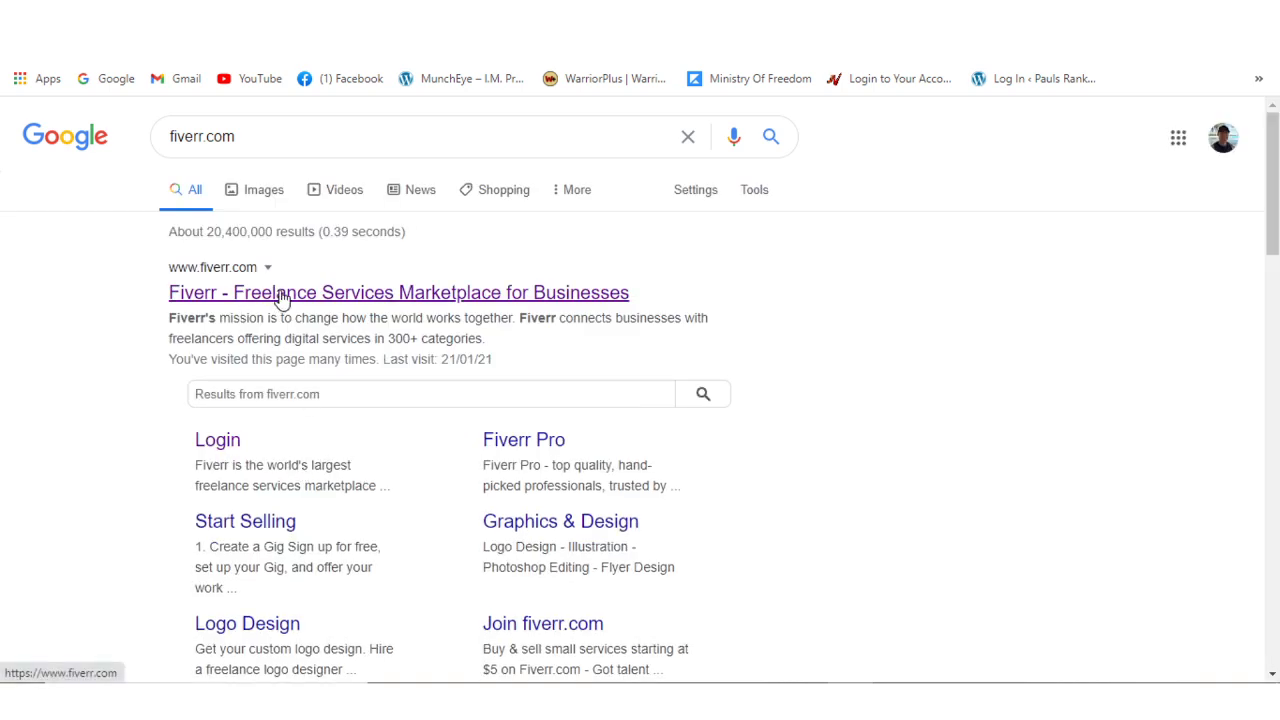
left_click(283, 296)
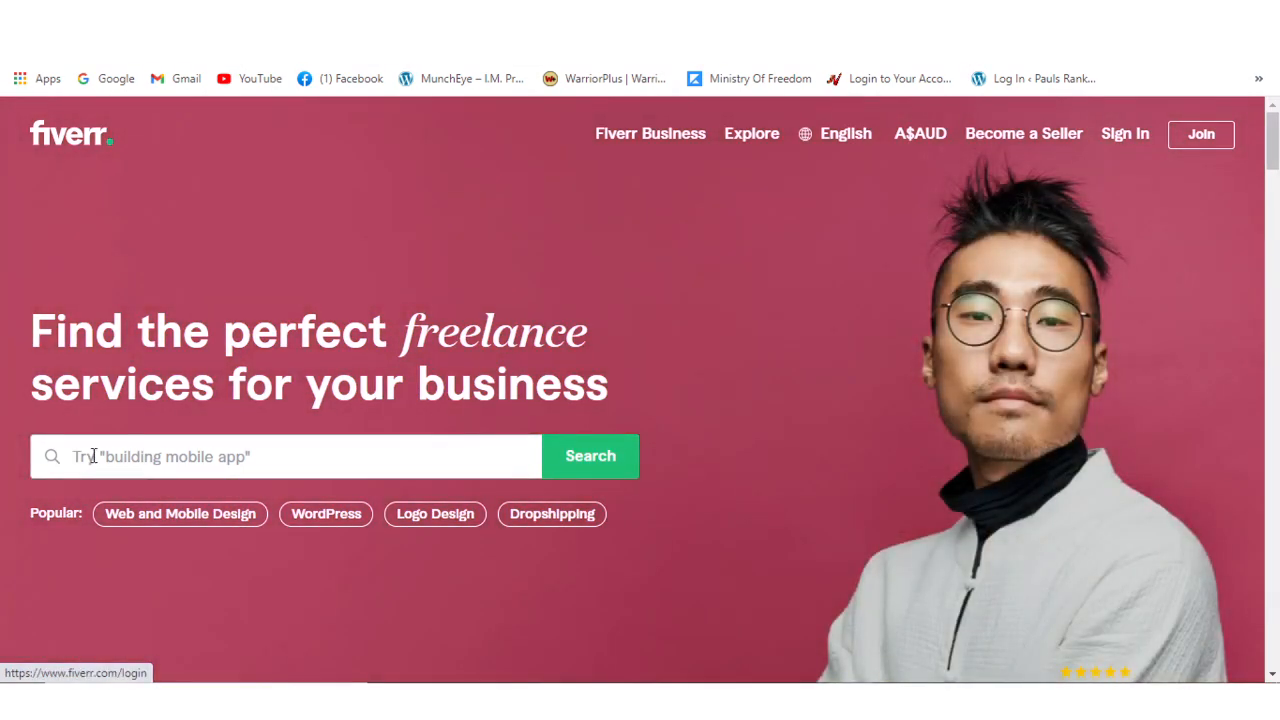
Step: Search Fiverr's services for "Thrive architect"
type("Th")
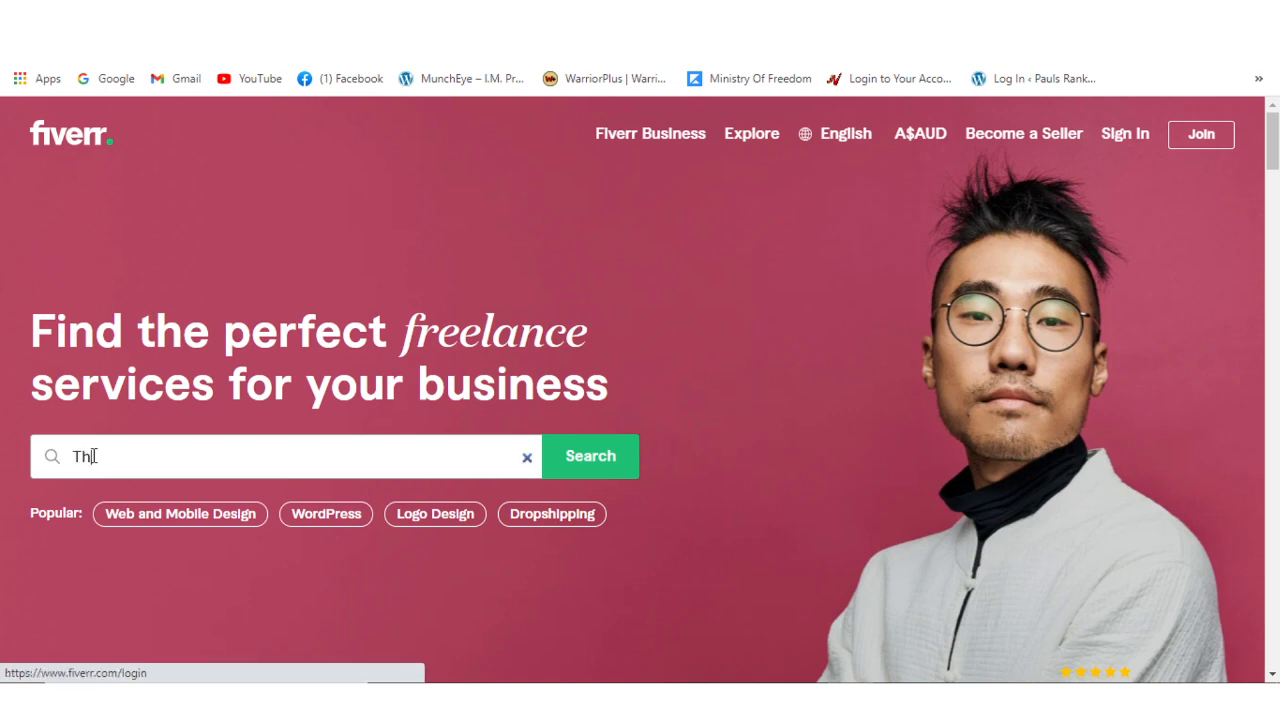
type("rive ")
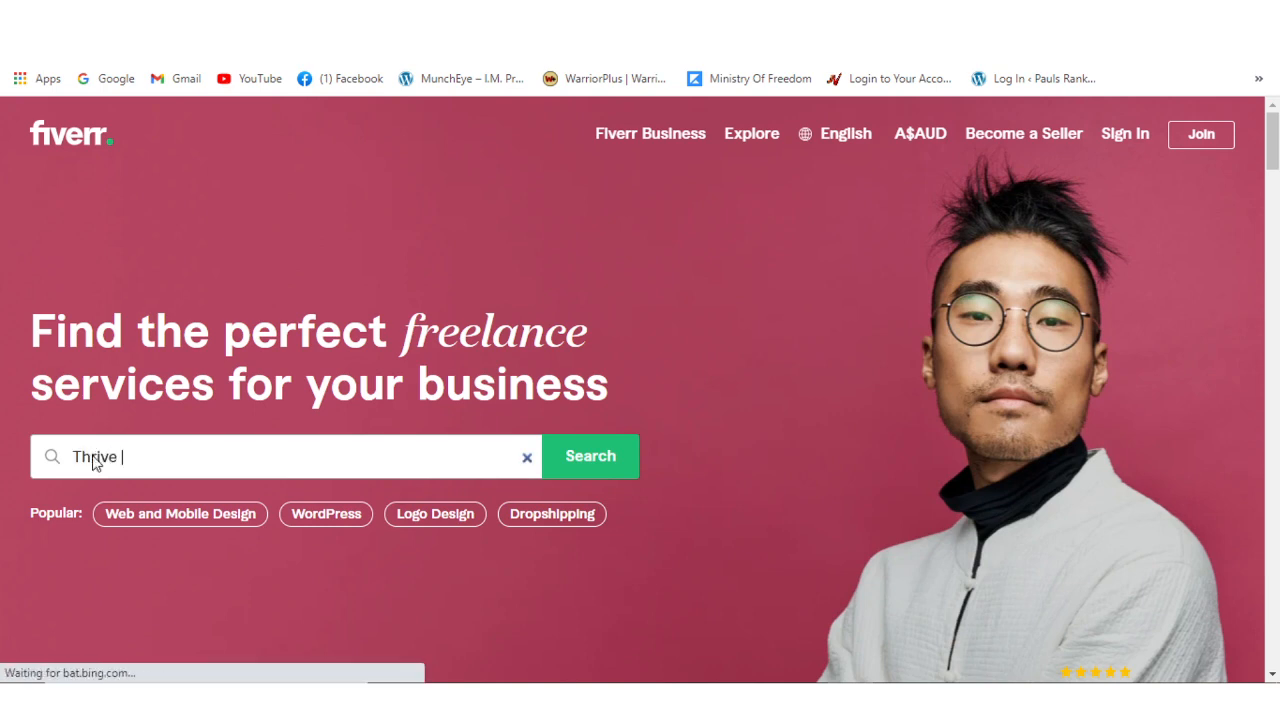
type("arc")
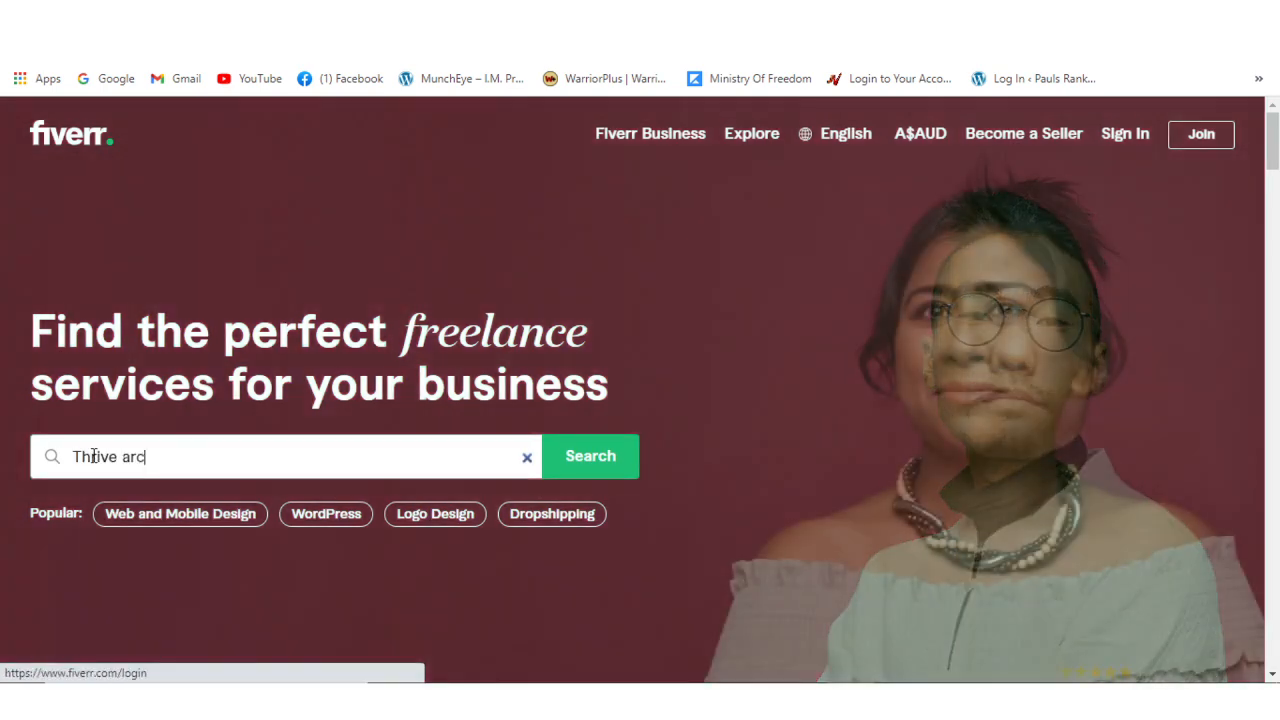
type("hitect")
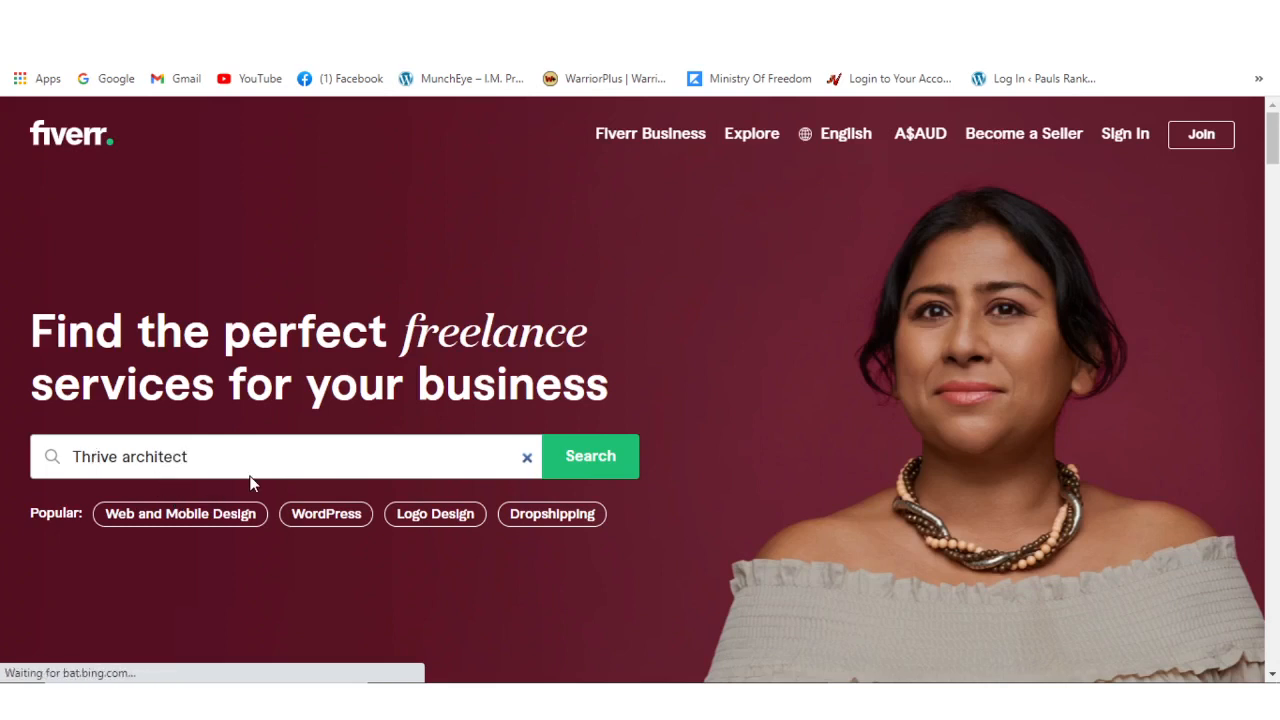
left_click(577, 467)
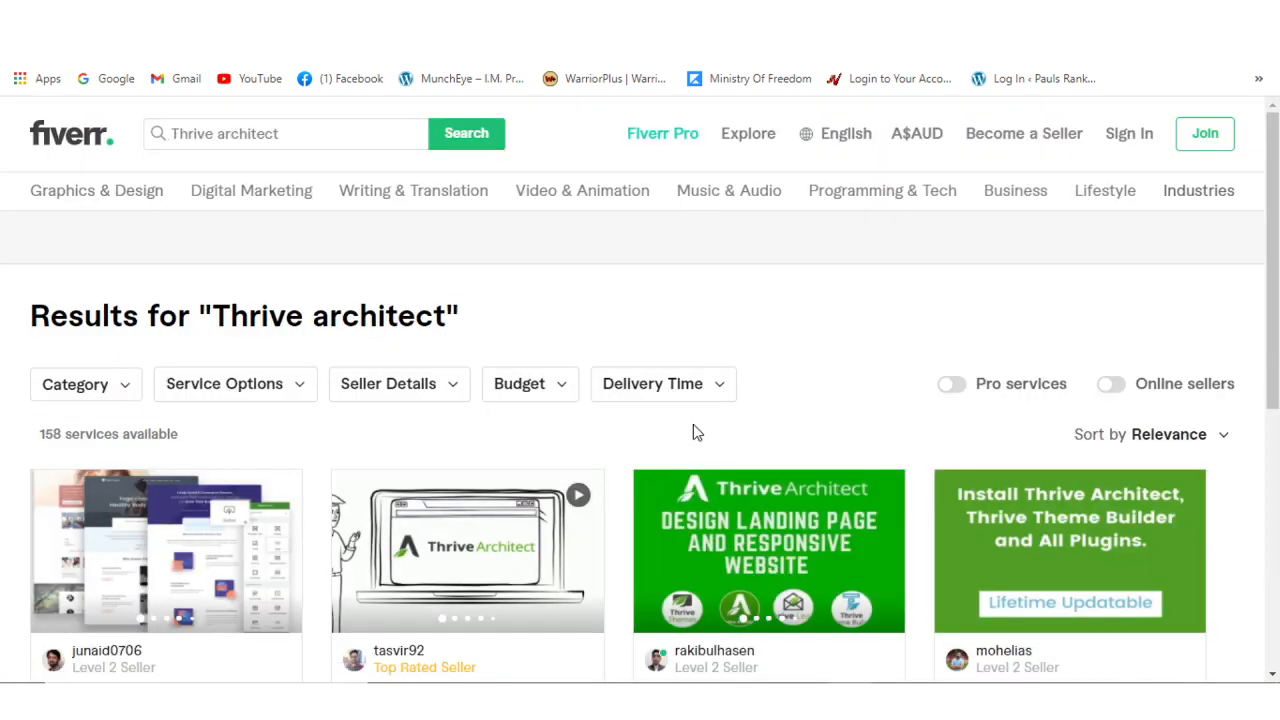
Step: Open the gig "I will install thrive architect with my agency license" and examine its description and package offer
scroll(693, 424, "down", 5)
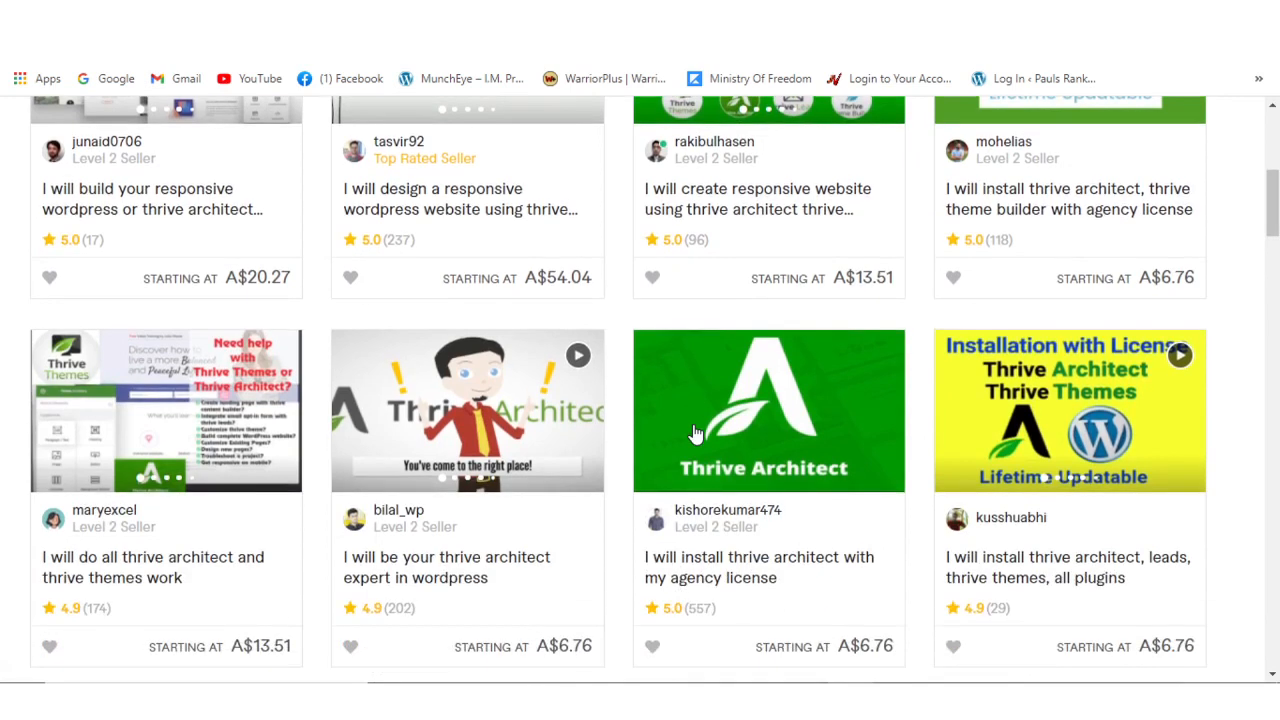
scroll(788, 423, "down", 1)
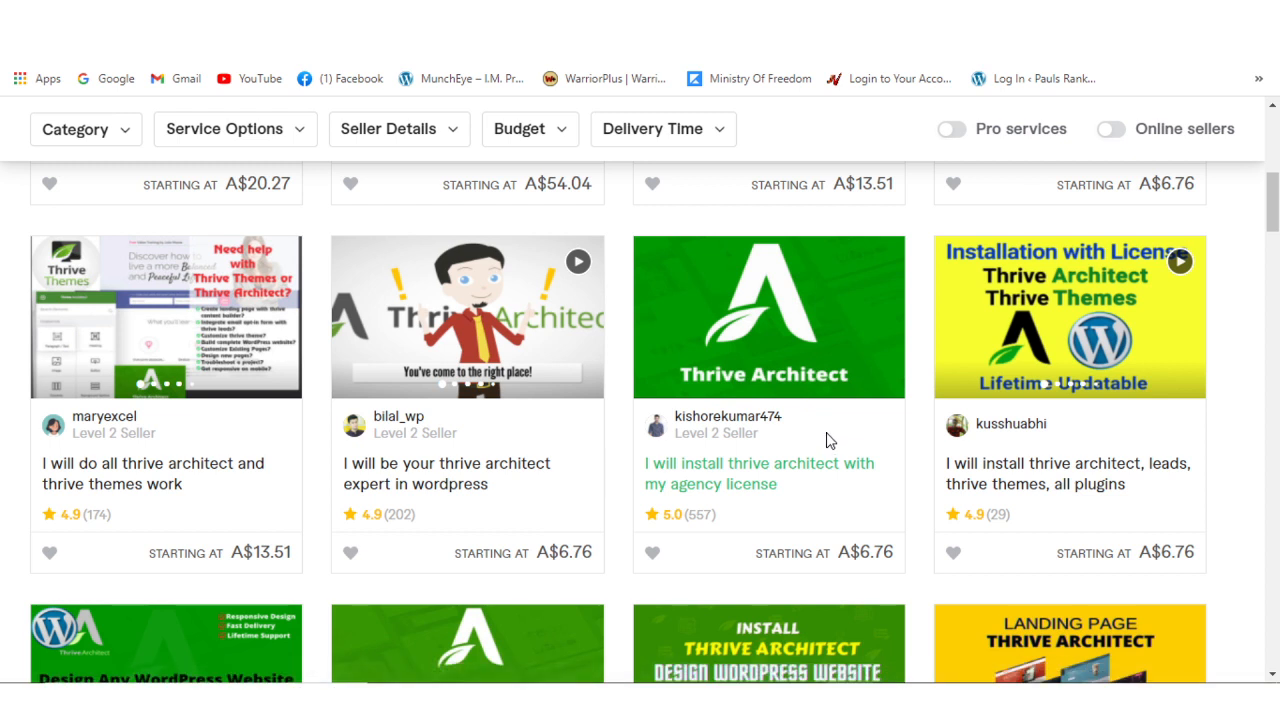
left_click(797, 334)
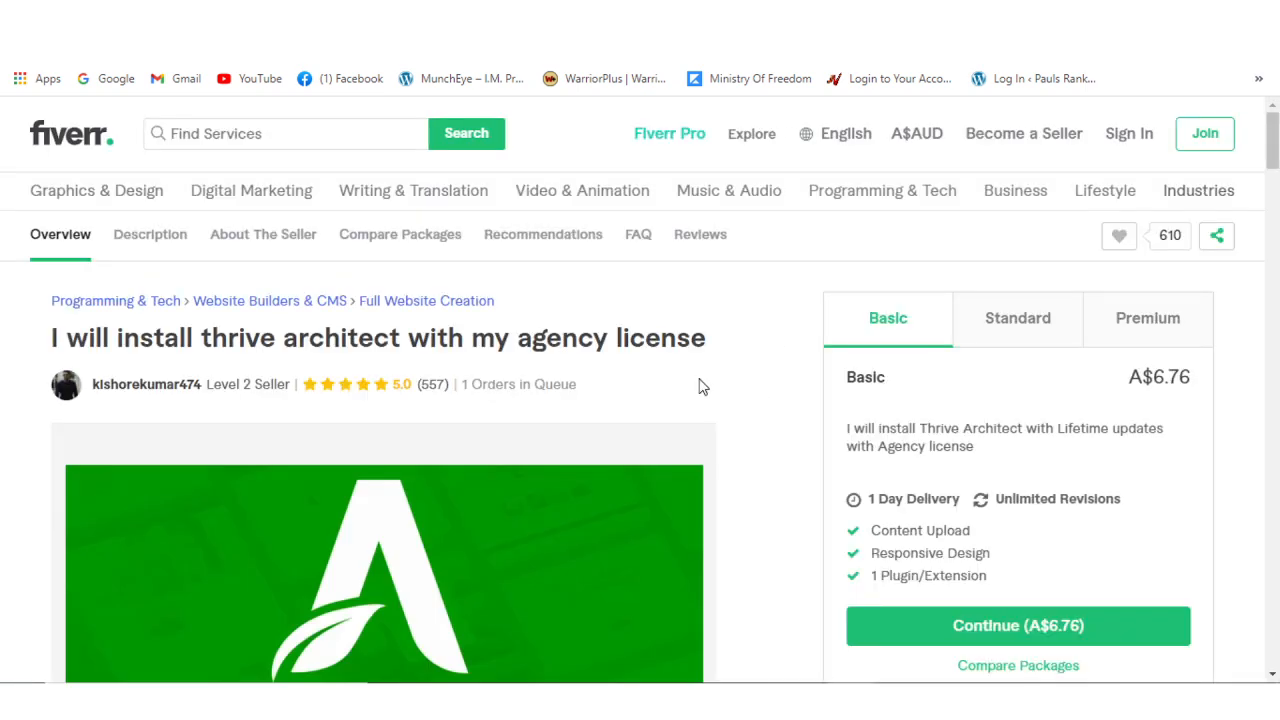
scroll(700, 386, "down", 6)
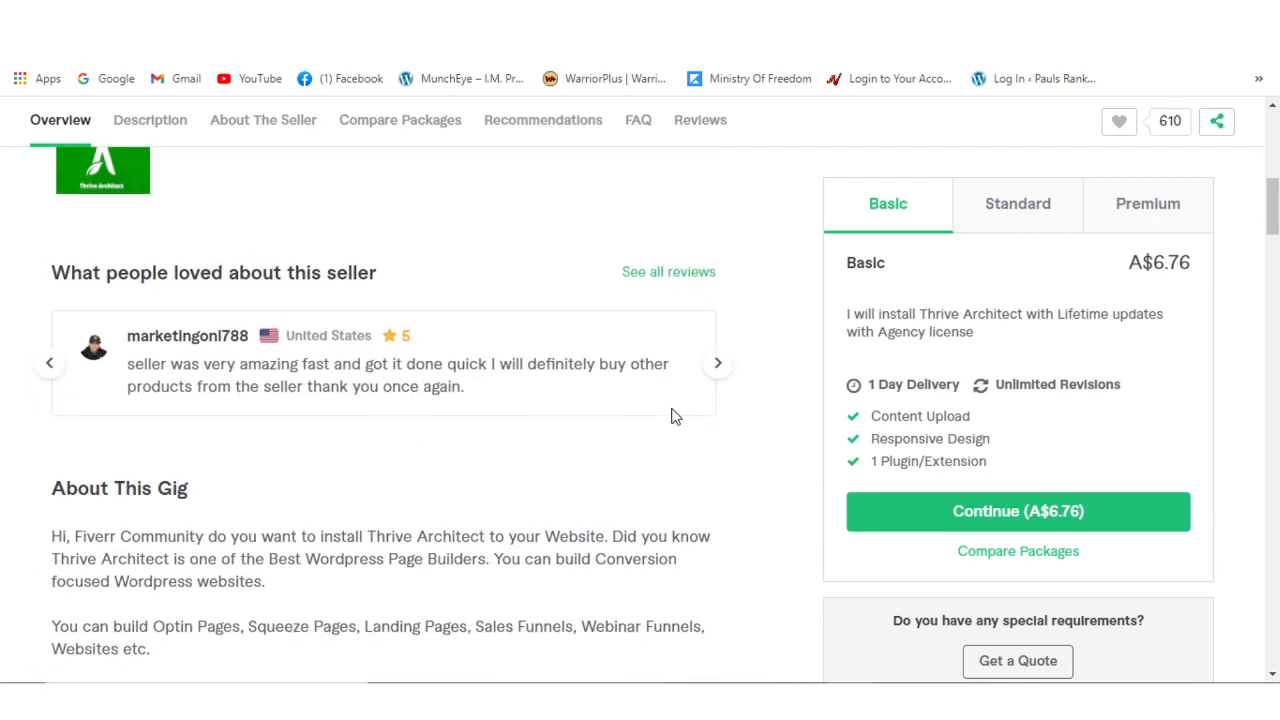
scroll(673, 416, "down", 5)
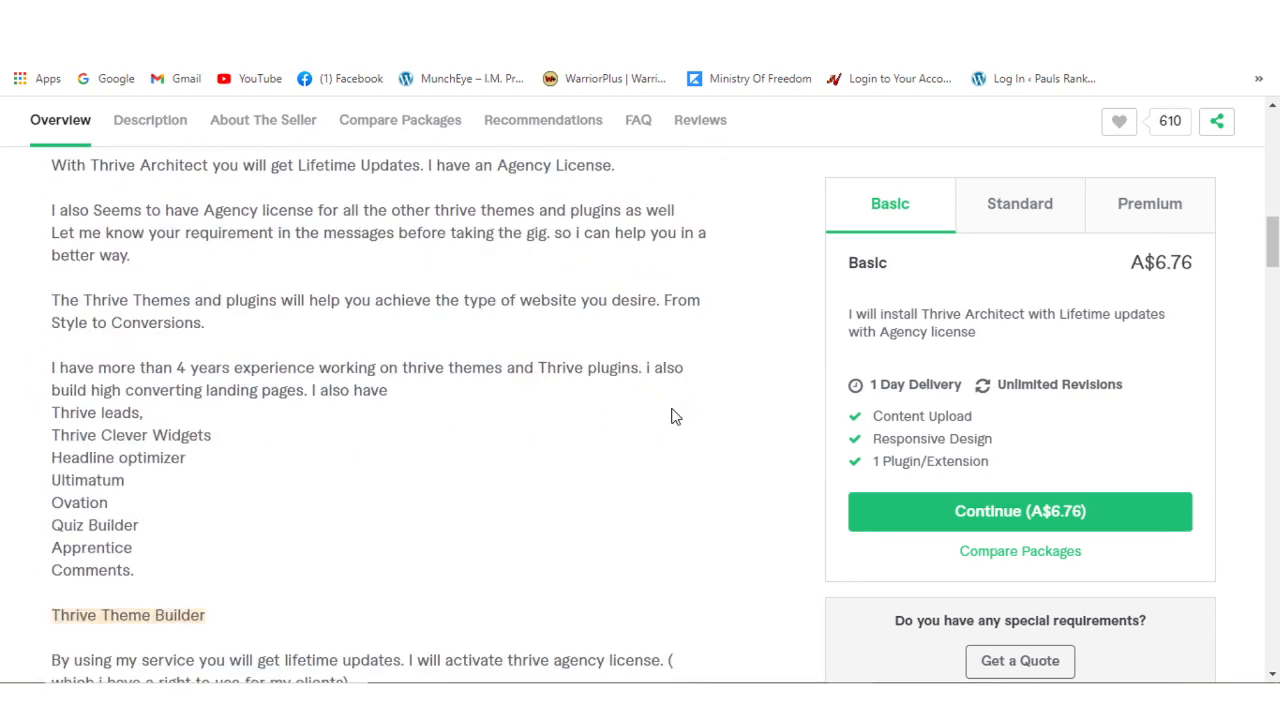
scroll(673, 416, "up", 2)
scroll(673, 416, "up", 7)
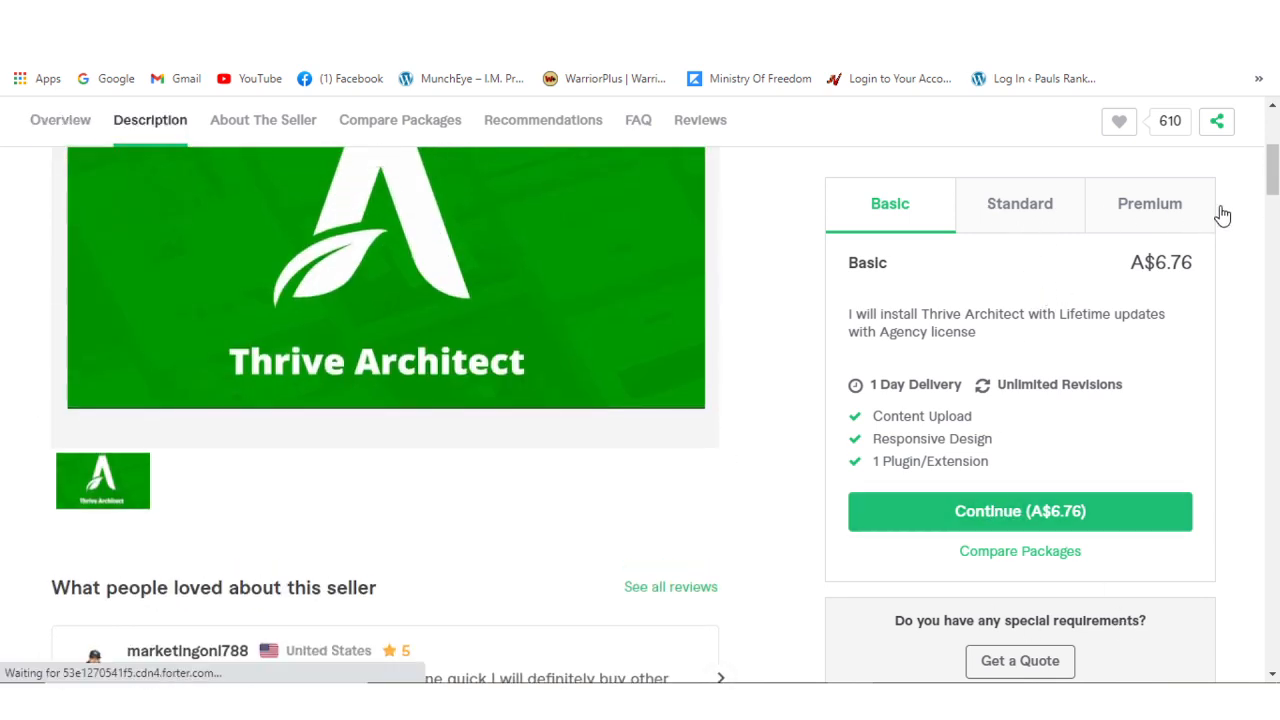
scroll(760, 410, "up", 3)
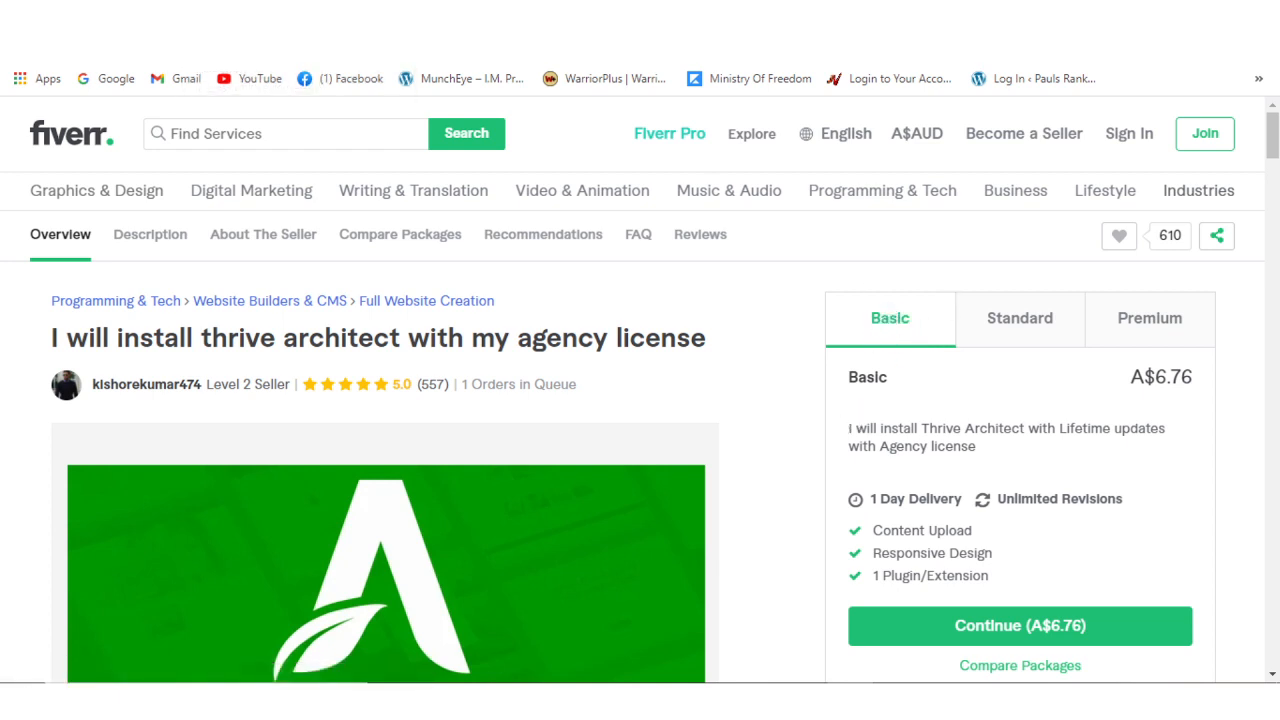
Step: Switch to the WordPress dashboard, add a new page titled "Squeeze Page" and launch it in Thrive Architect
key("ctrl+Tab")
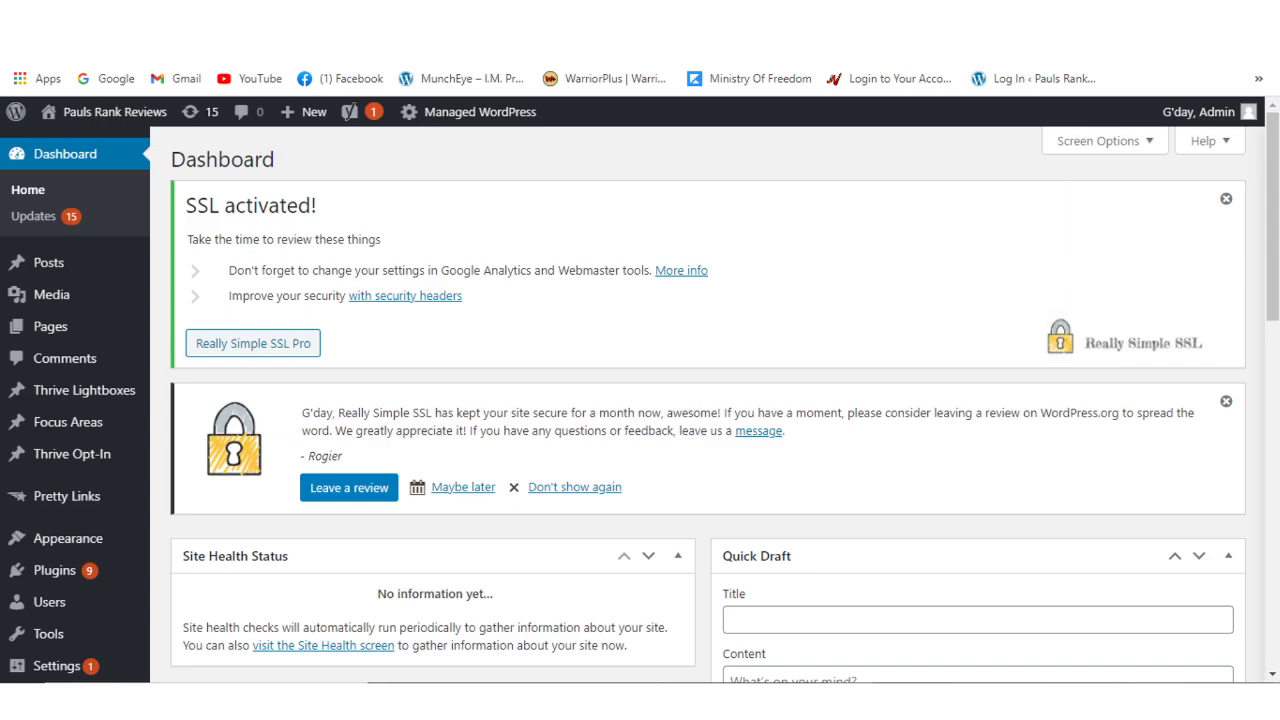
mouse_move(74, 331)
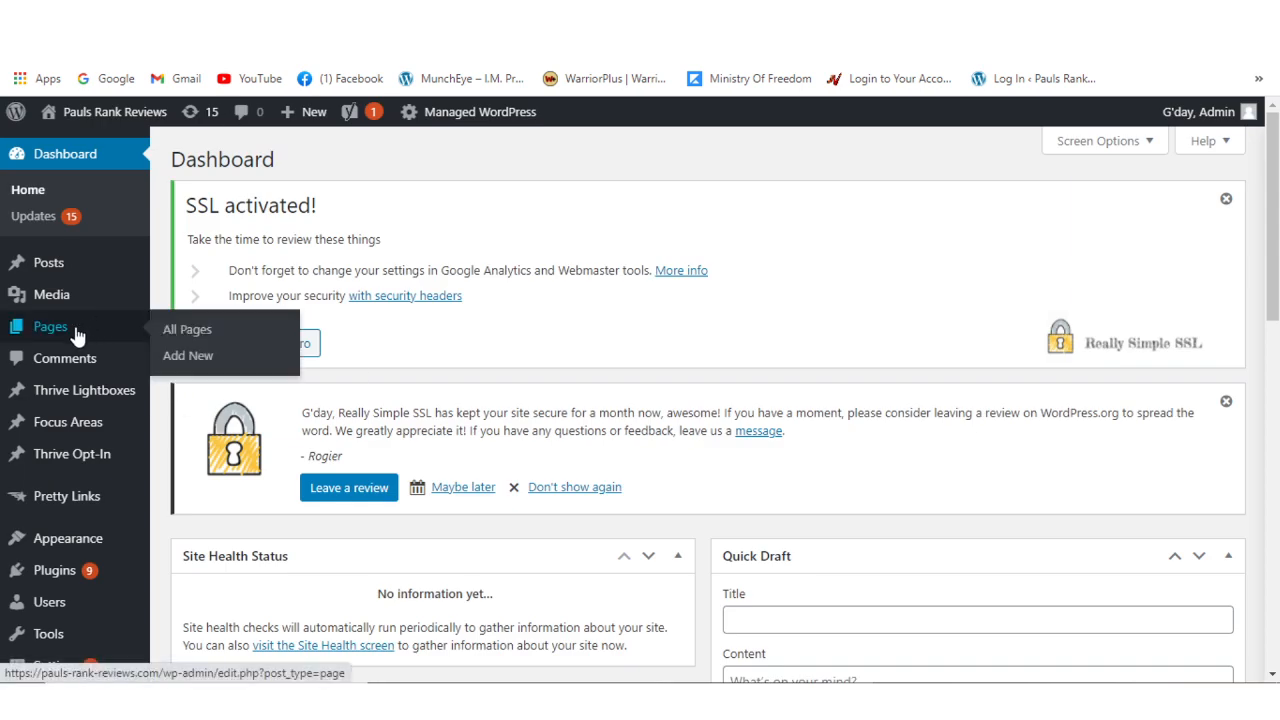
left_click(191, 358)
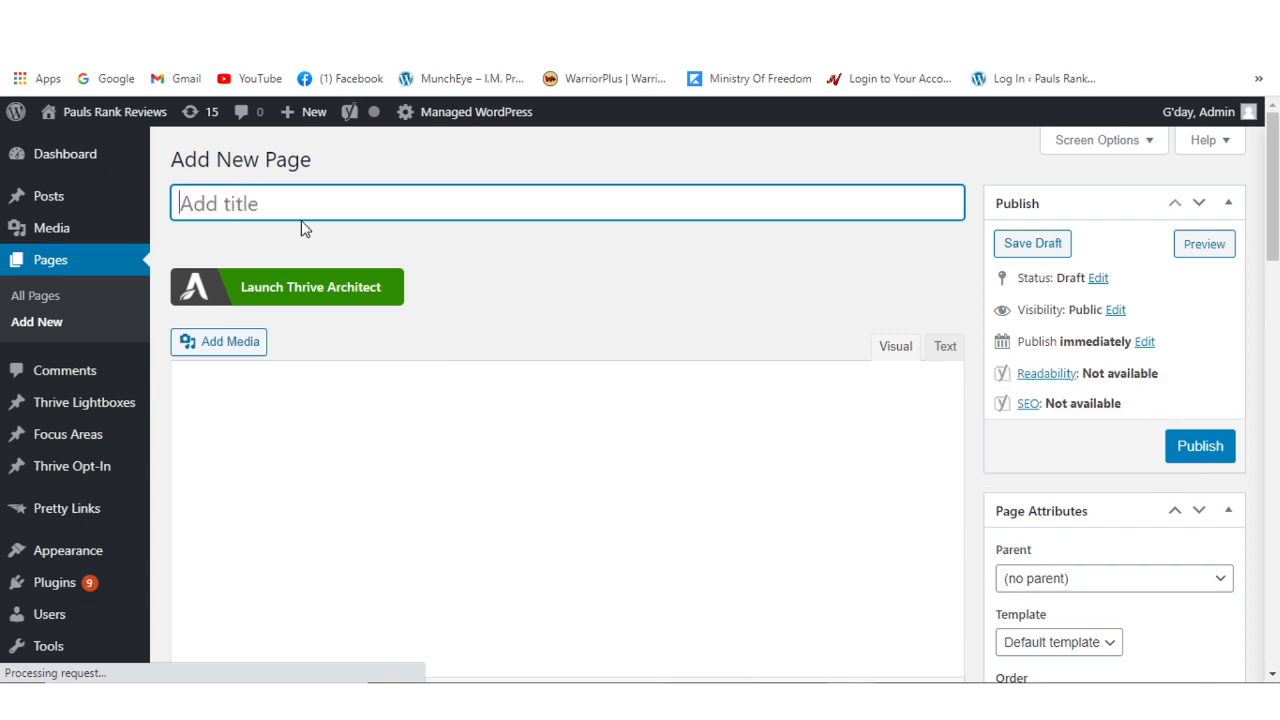
type("Squee")
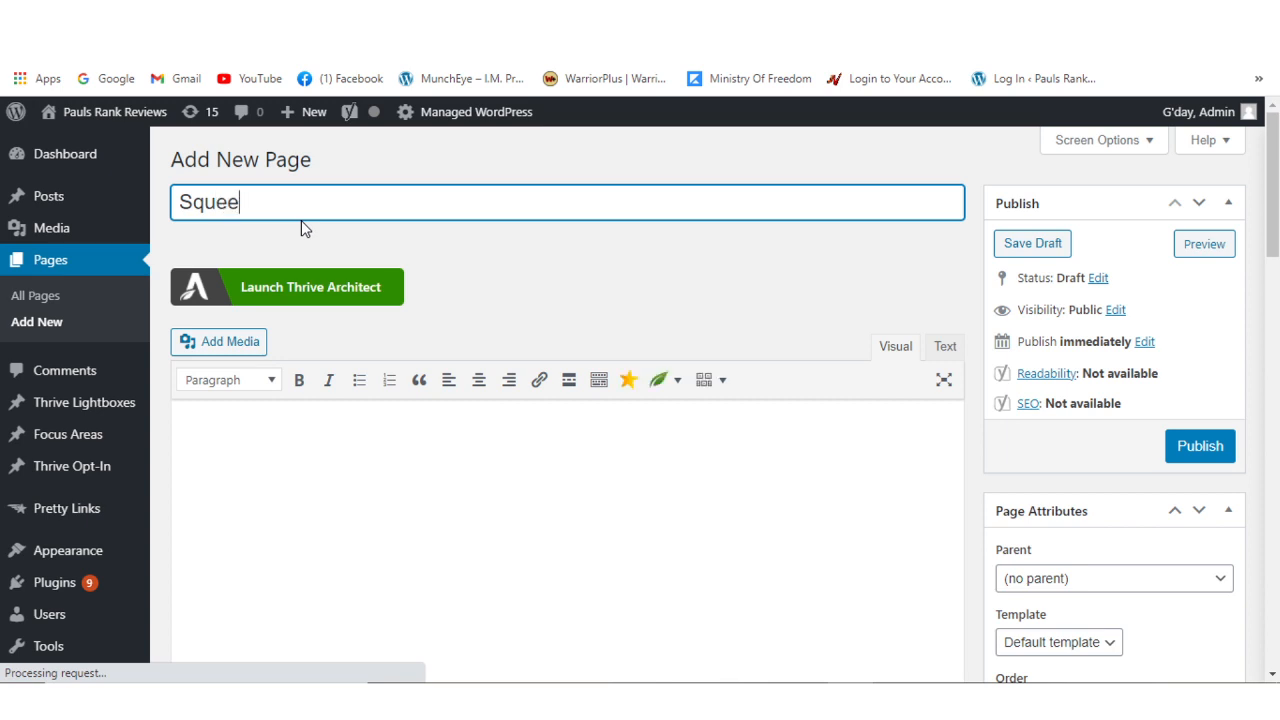
type("ze Page")
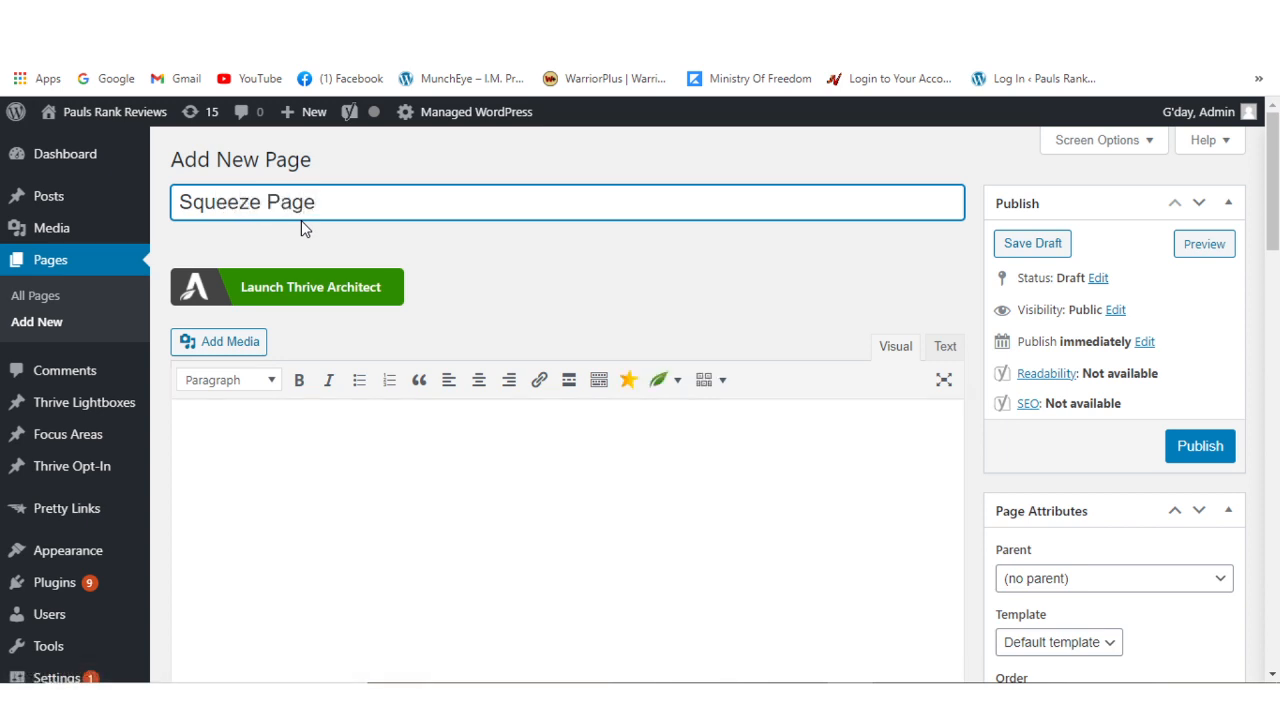
left_click(300, 288)
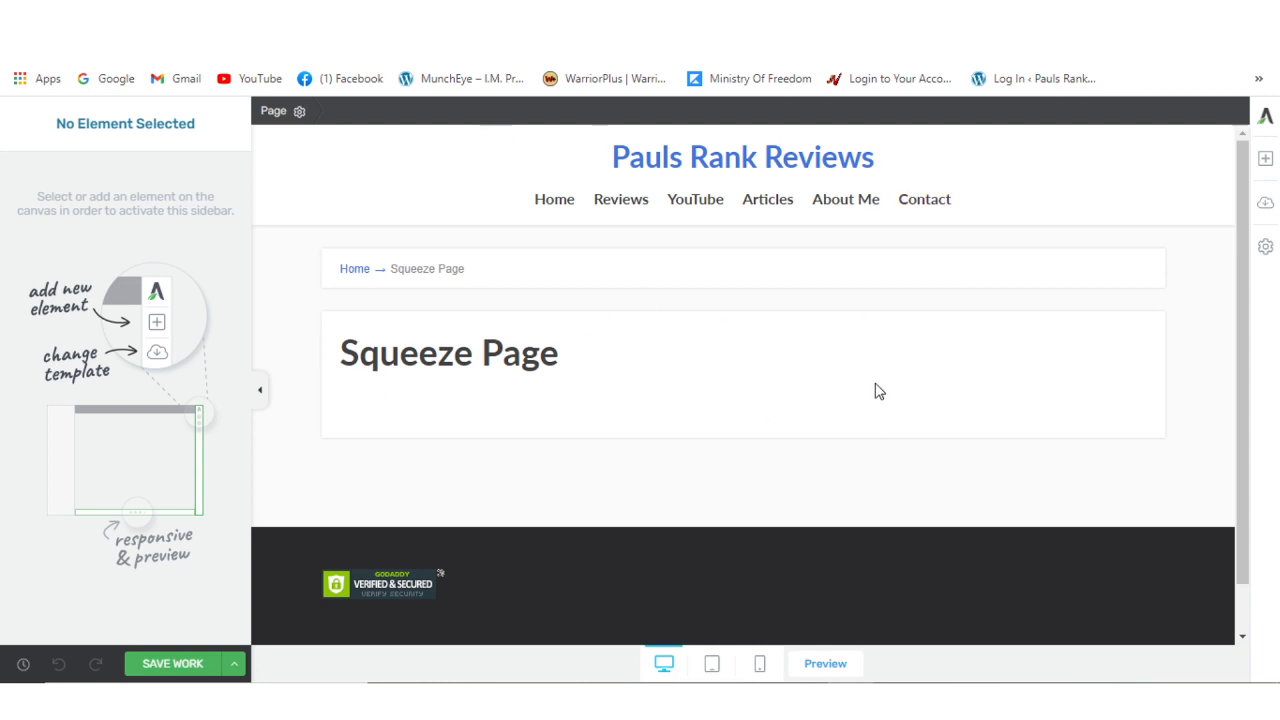
Step: Open the landing page template chooser and look through the default template sets for a squeeze page design
left_click(1266, 206)
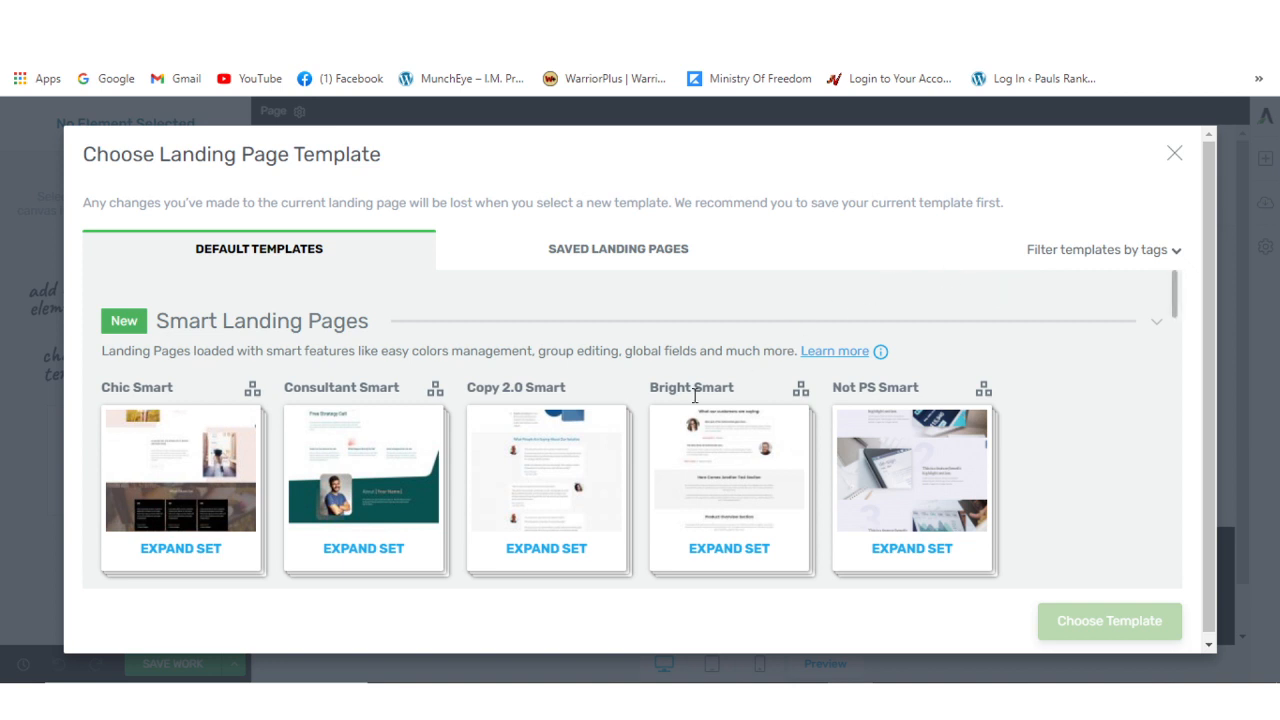
scroll(693, 395, "down", 3)
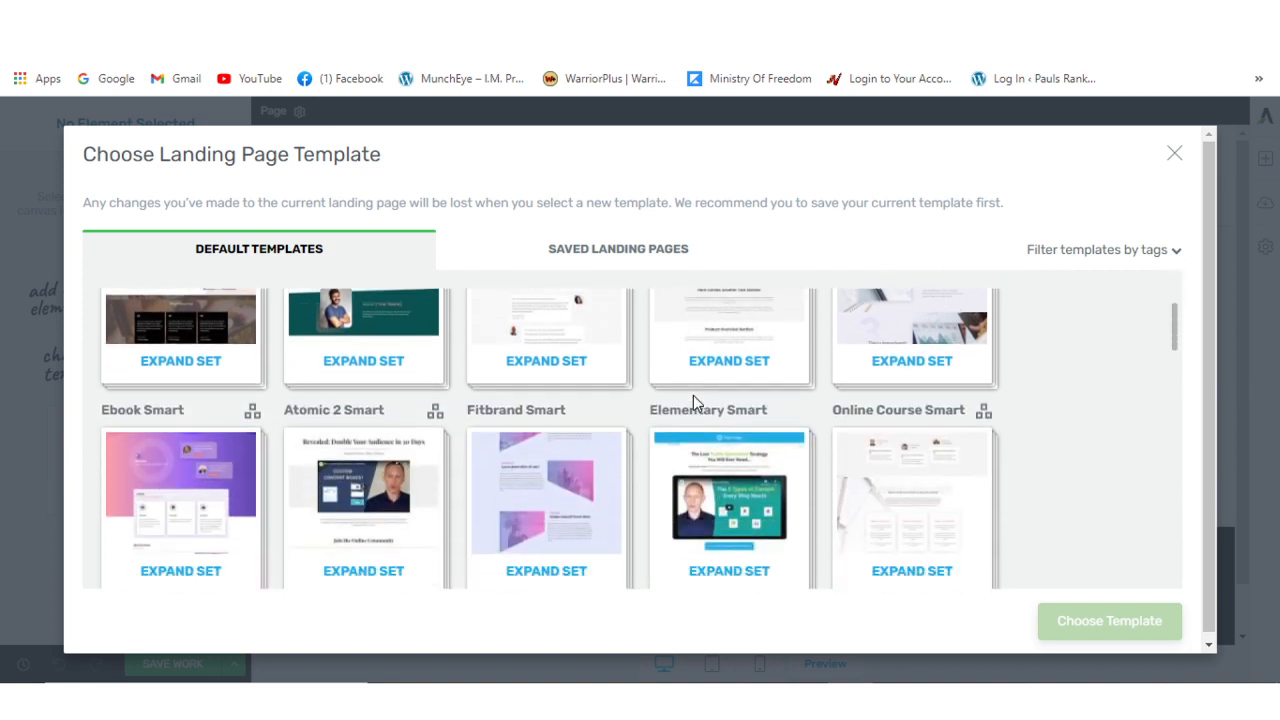
scroll(694, 401, "down", 10)
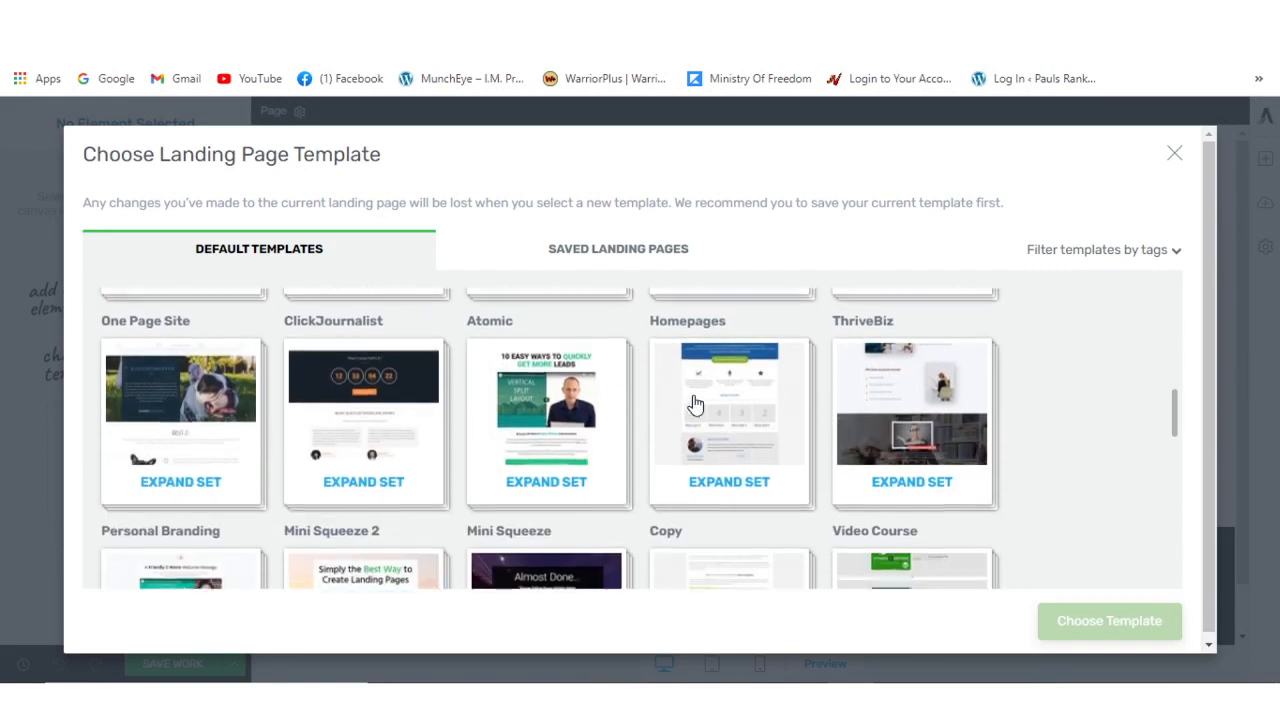
scroll(694, 404, "down", 2)
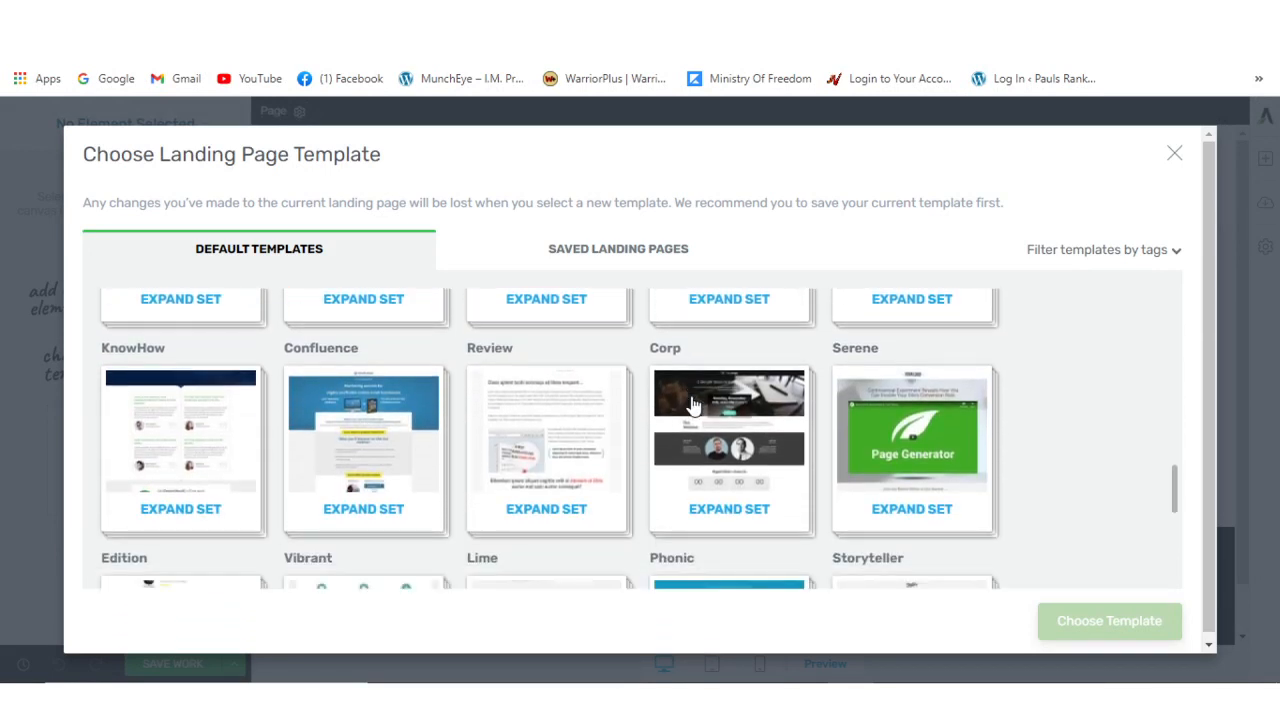
scroll(692, 404, "down", 2)
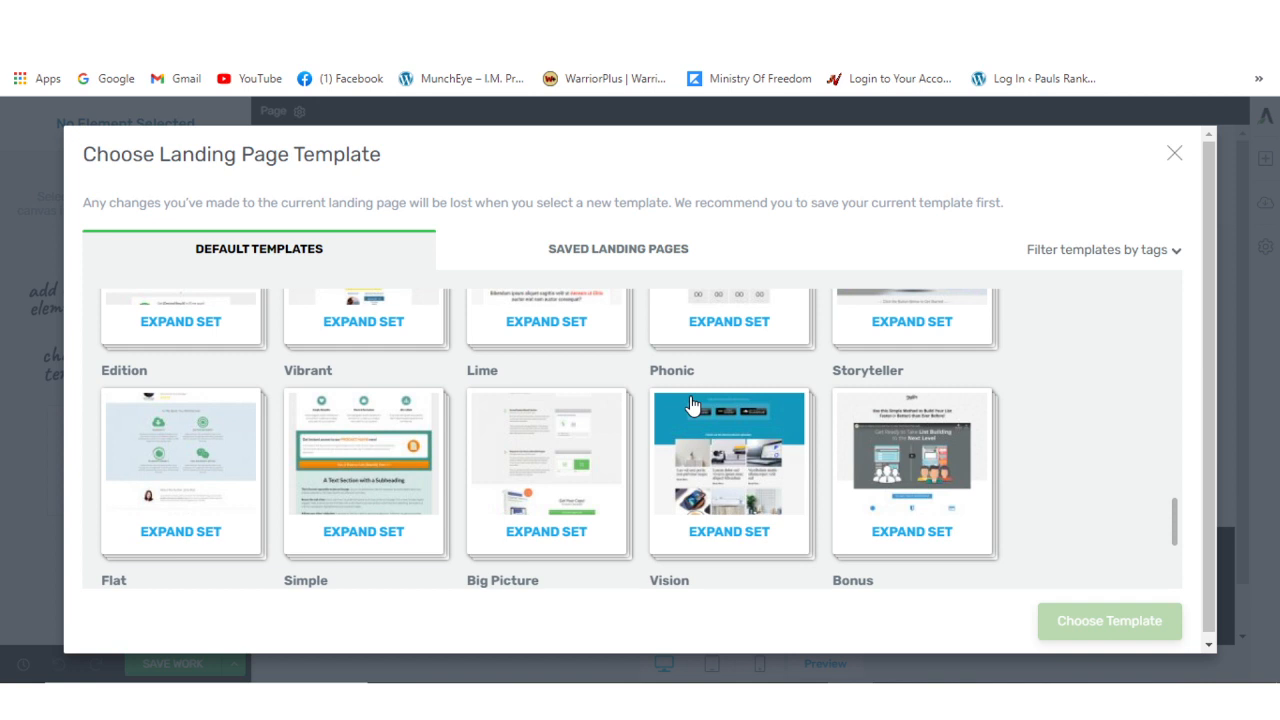
scroll(692, 404, "down", 2)
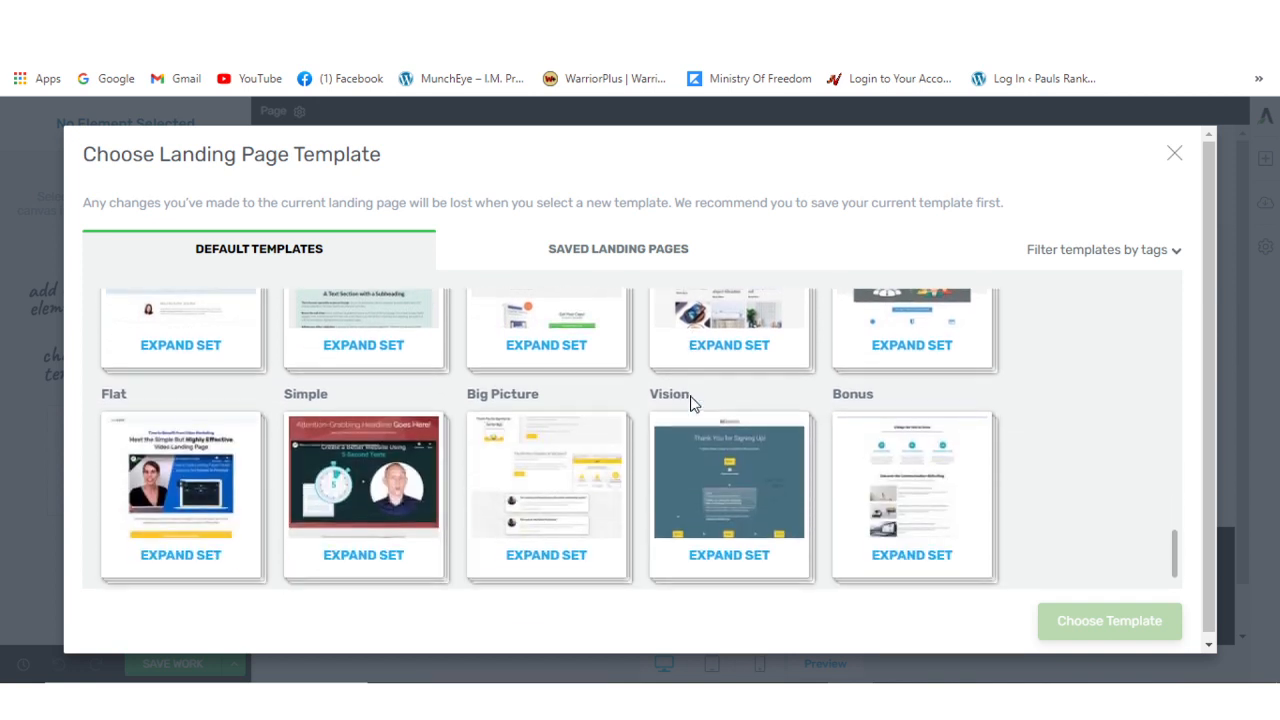
scroll(694, 404, "up", 1)
scroll(694, 404, "down", 1)
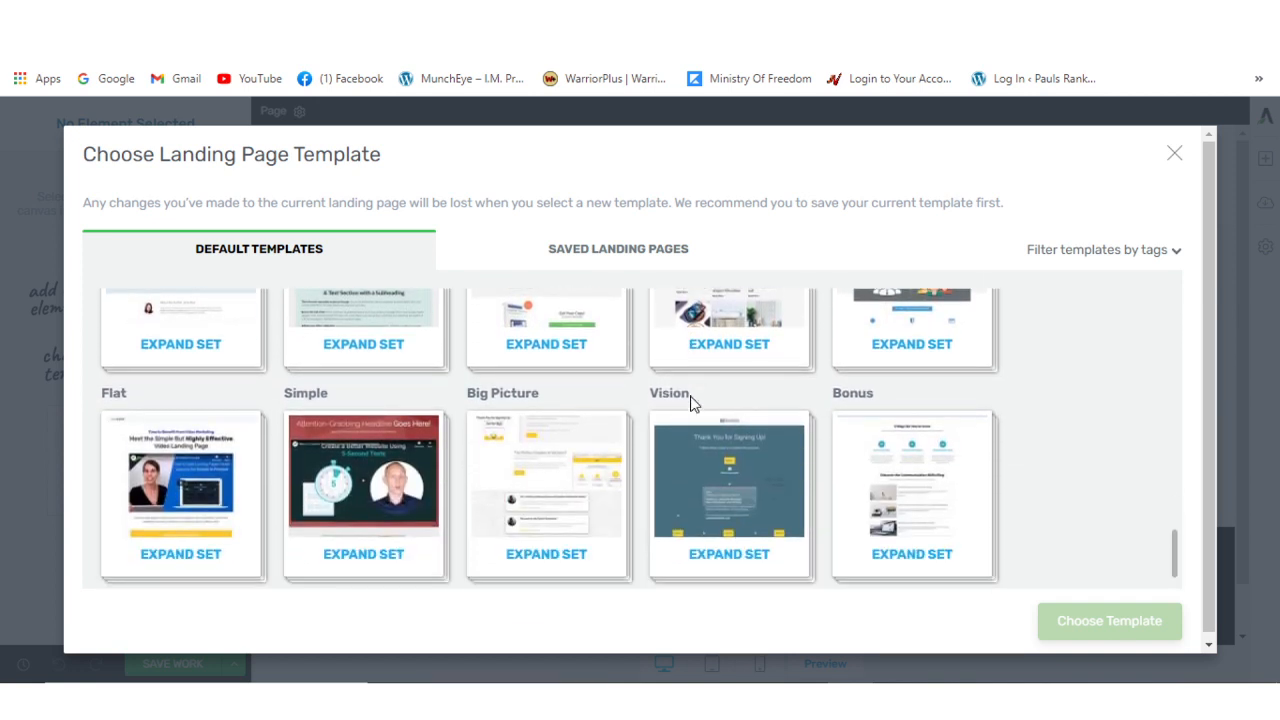
scroll(692, 404, "up", 4)
scroll(687, 406, "up", 5)
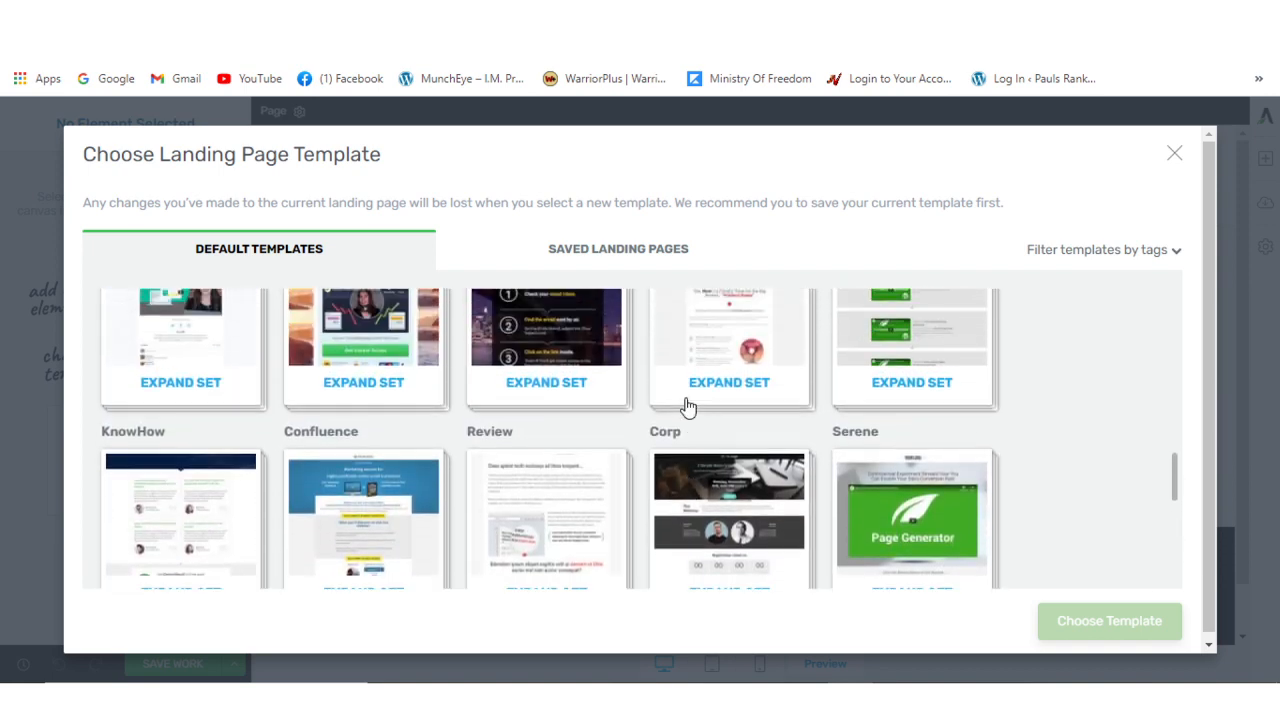
scroll(687, 406, "down", 2)
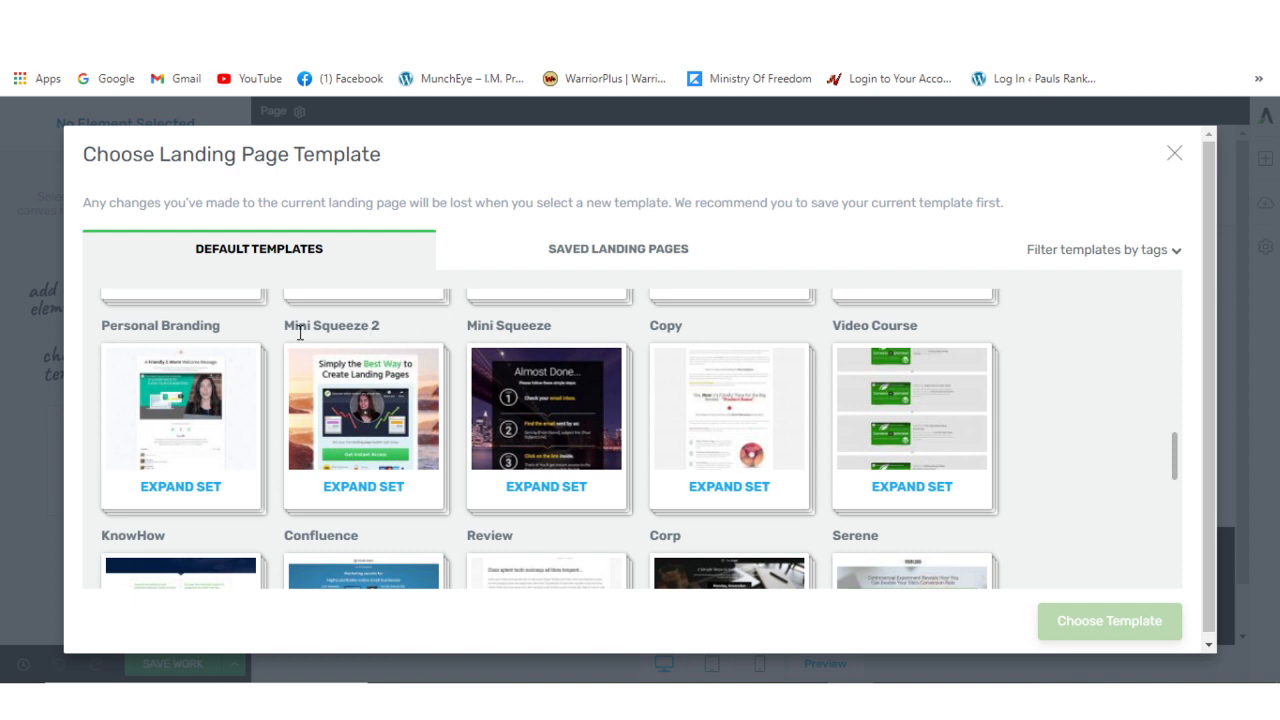
Step: Expand the Mini Squeeze 2 template set and look through the page templates it contains
left_click(370, 487)
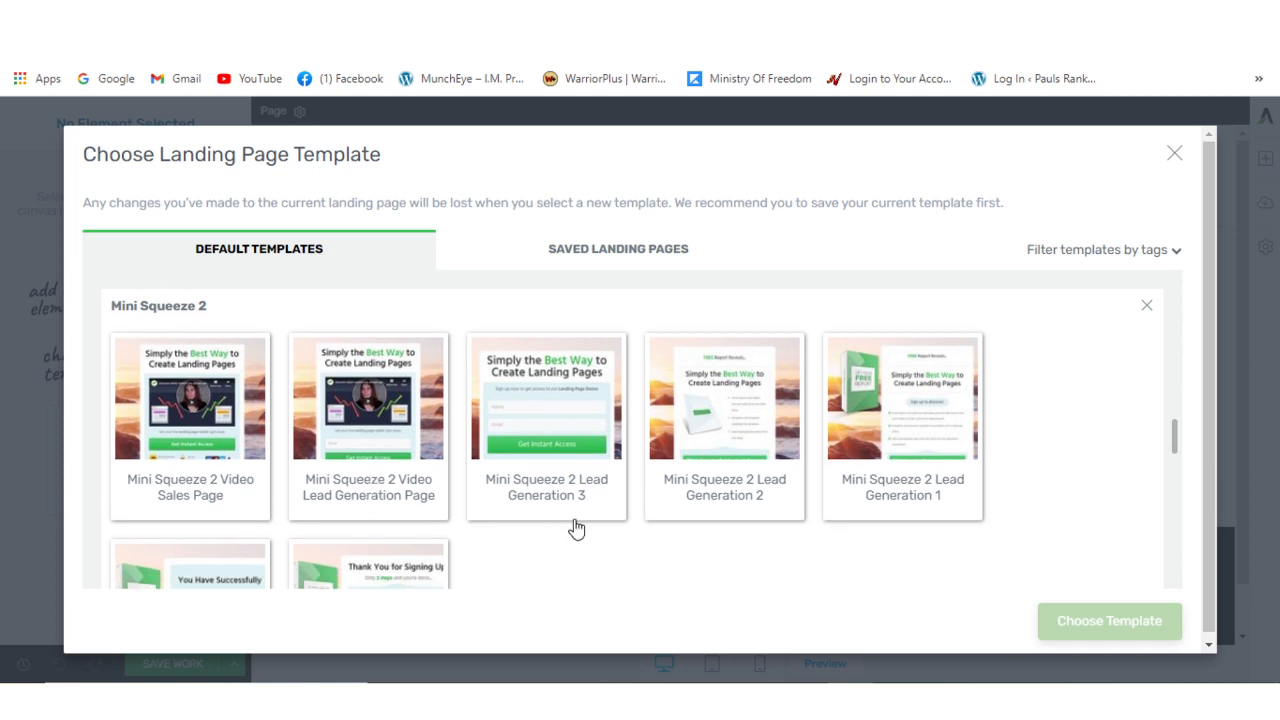
scroll(591, 521, "down", 1)
scroll(589, 513, "down", 1)
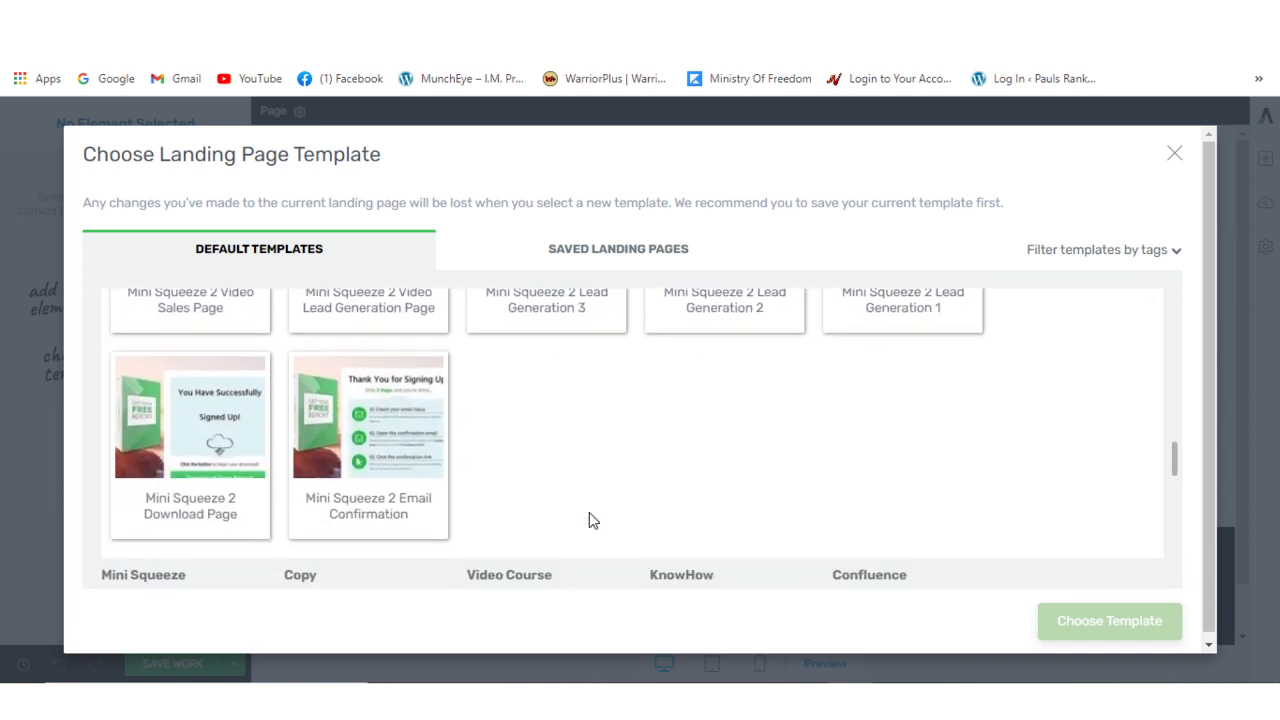
scroll(589, 513, "up", 1)
scroll(589, 520, "up", 1)
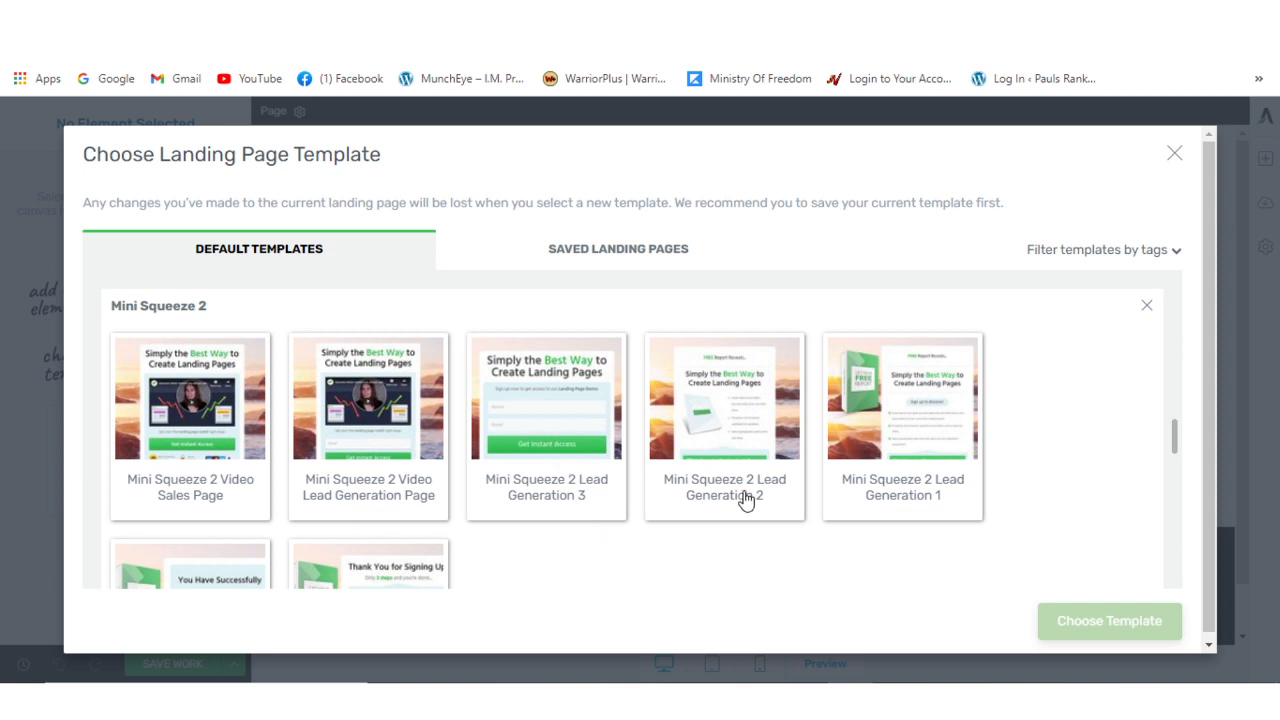
Step: Load the Mini Squeeze 2 Lead Generation 2 template onto the page and look over its layout from headline to call-to-action button
left_click(713, 419)
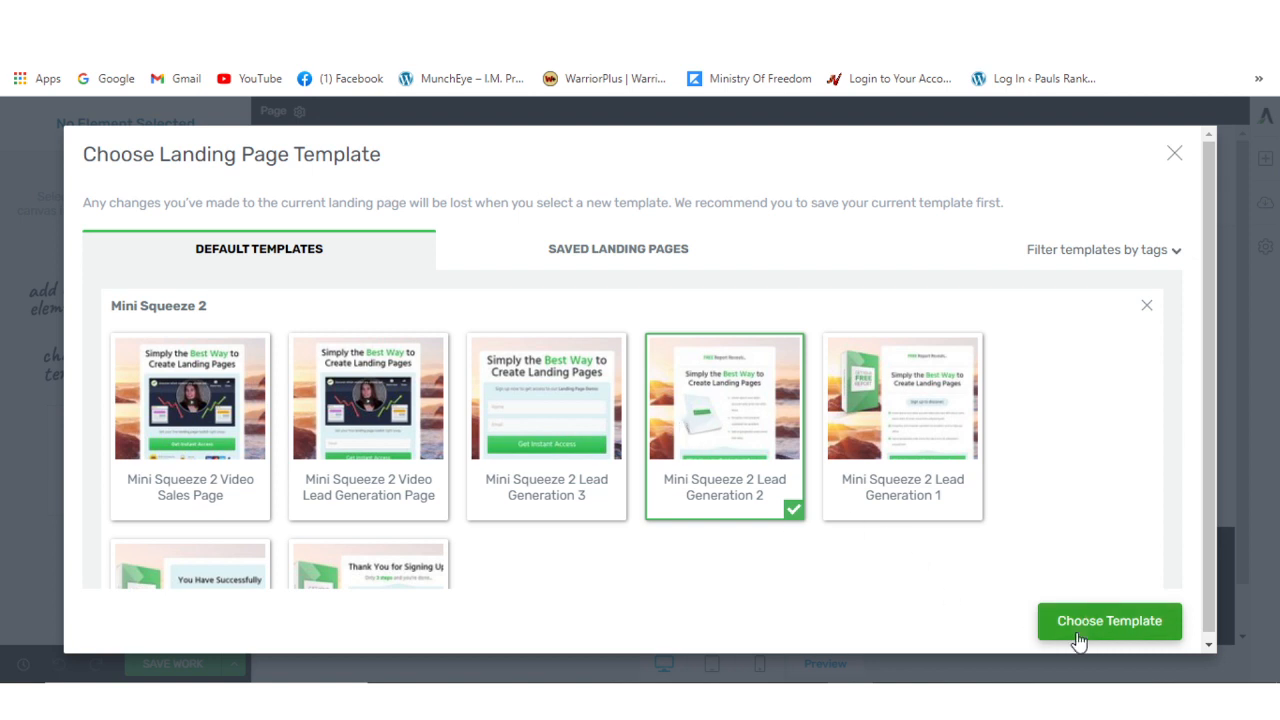
left_click(1125, 623)
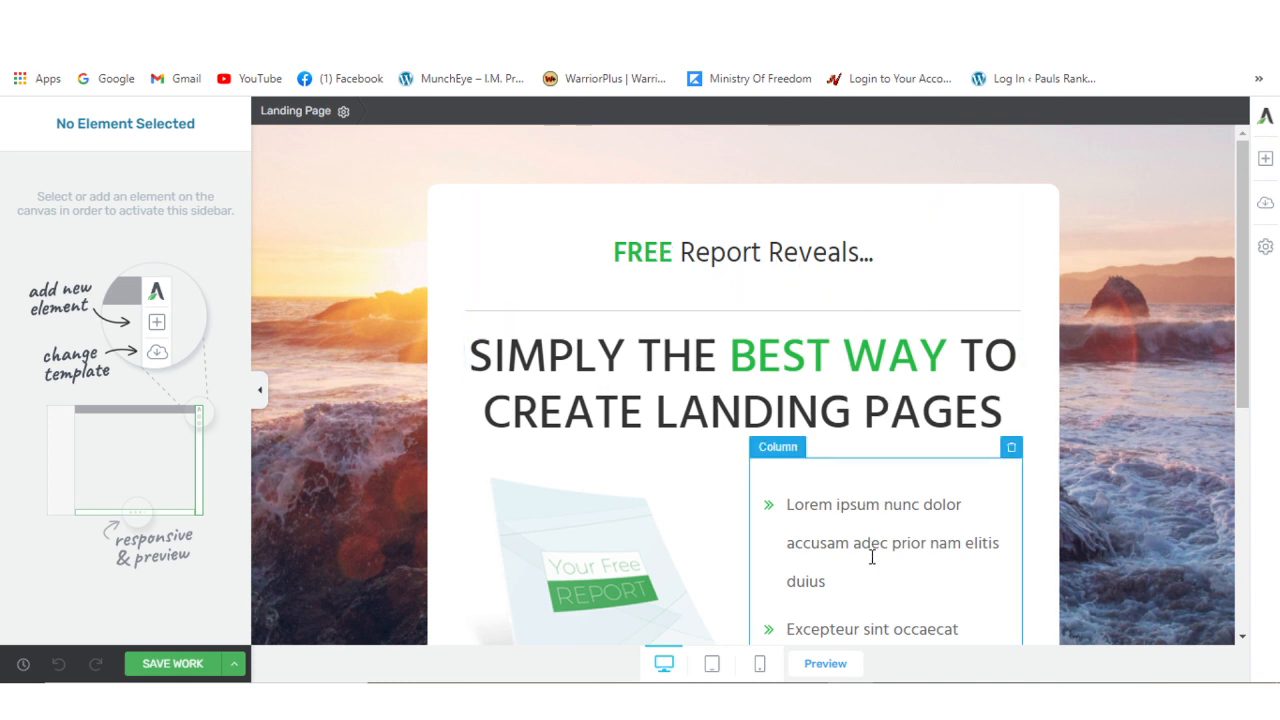
scroll(885, 530, "down", 2)
scroll(889, 524, "down", 1)
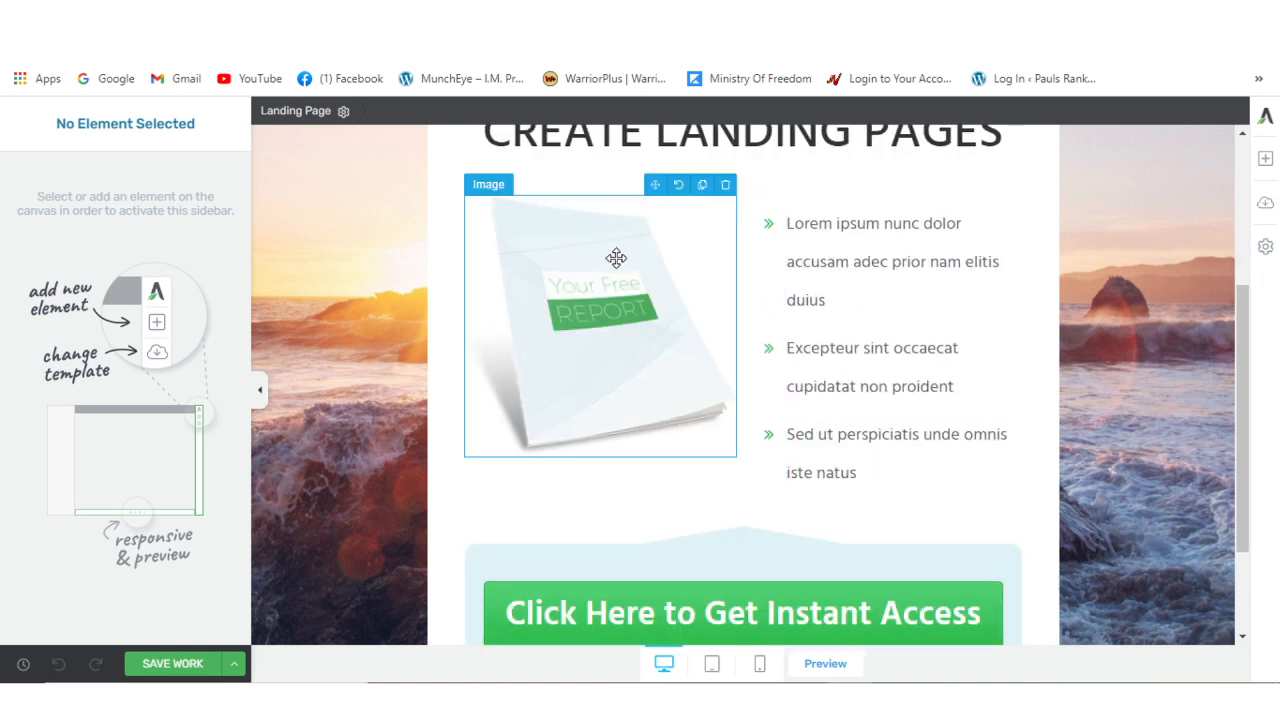
scroll(752, 550, "down", 1)
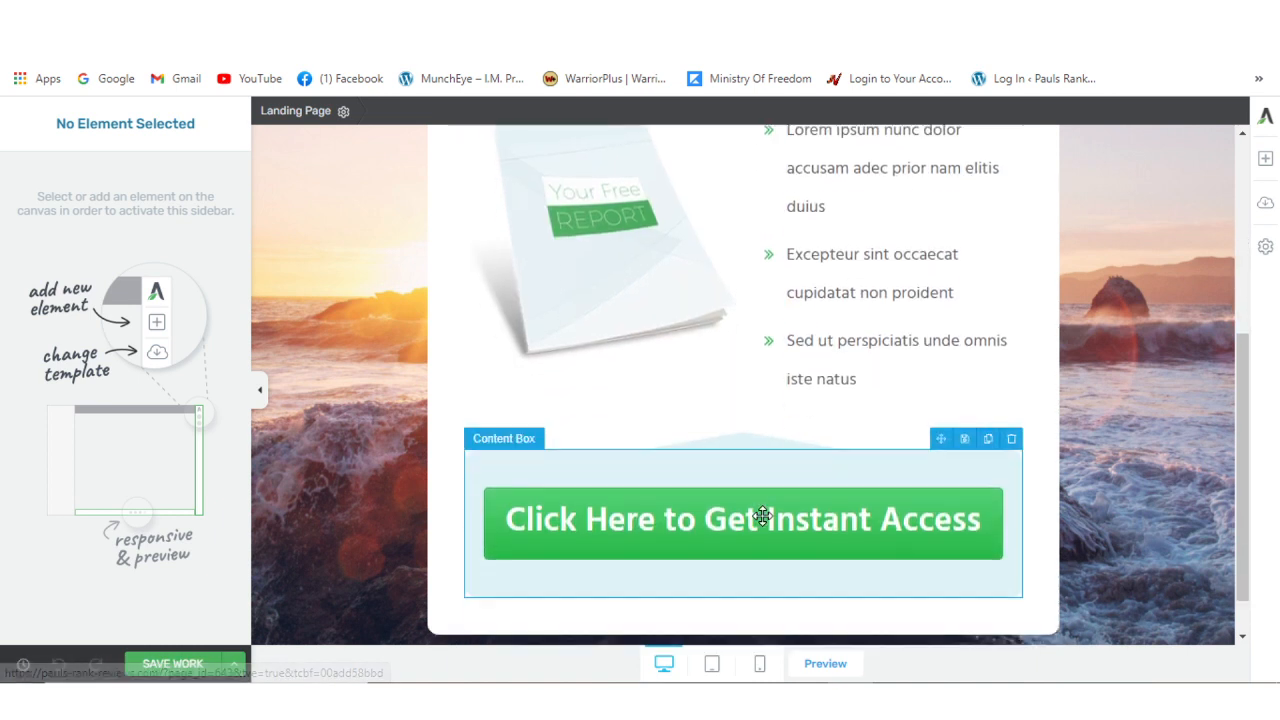
scroll(787, 510, "up", 4)
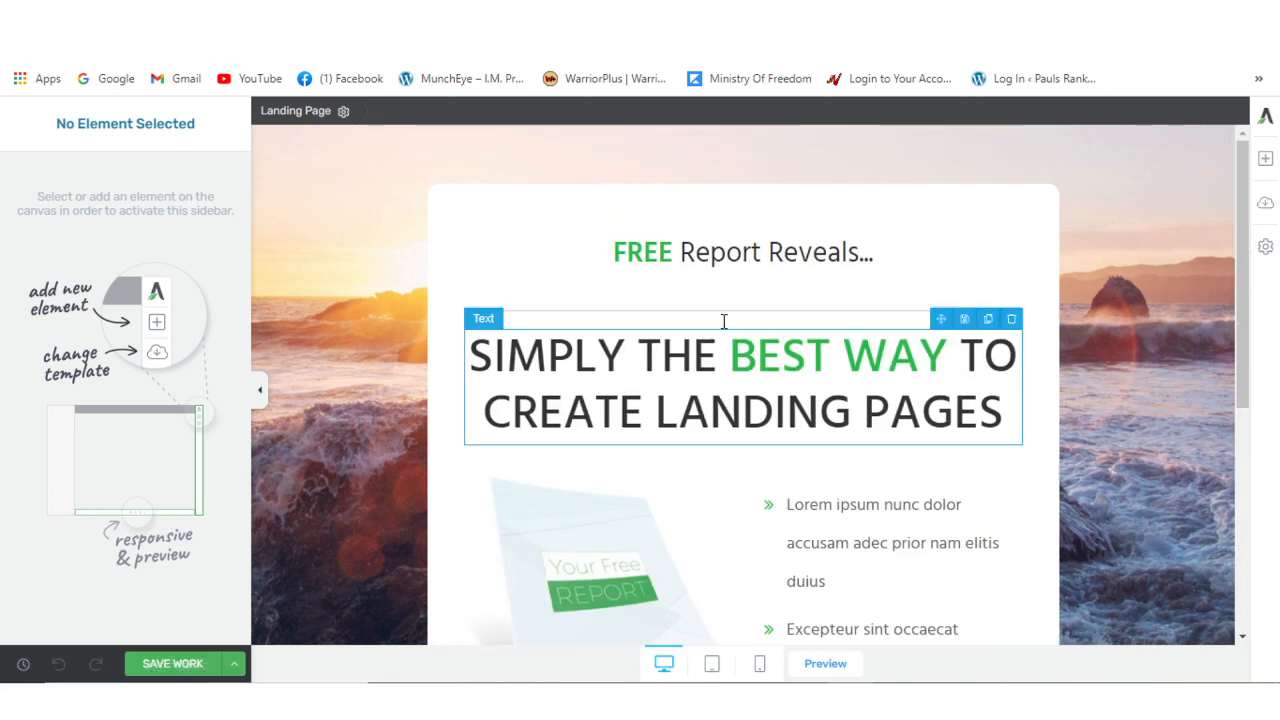
Step: Delete the "Simply the Best Way to Create Landing Pages" headline and the divider line above it
left_click(784, 386)
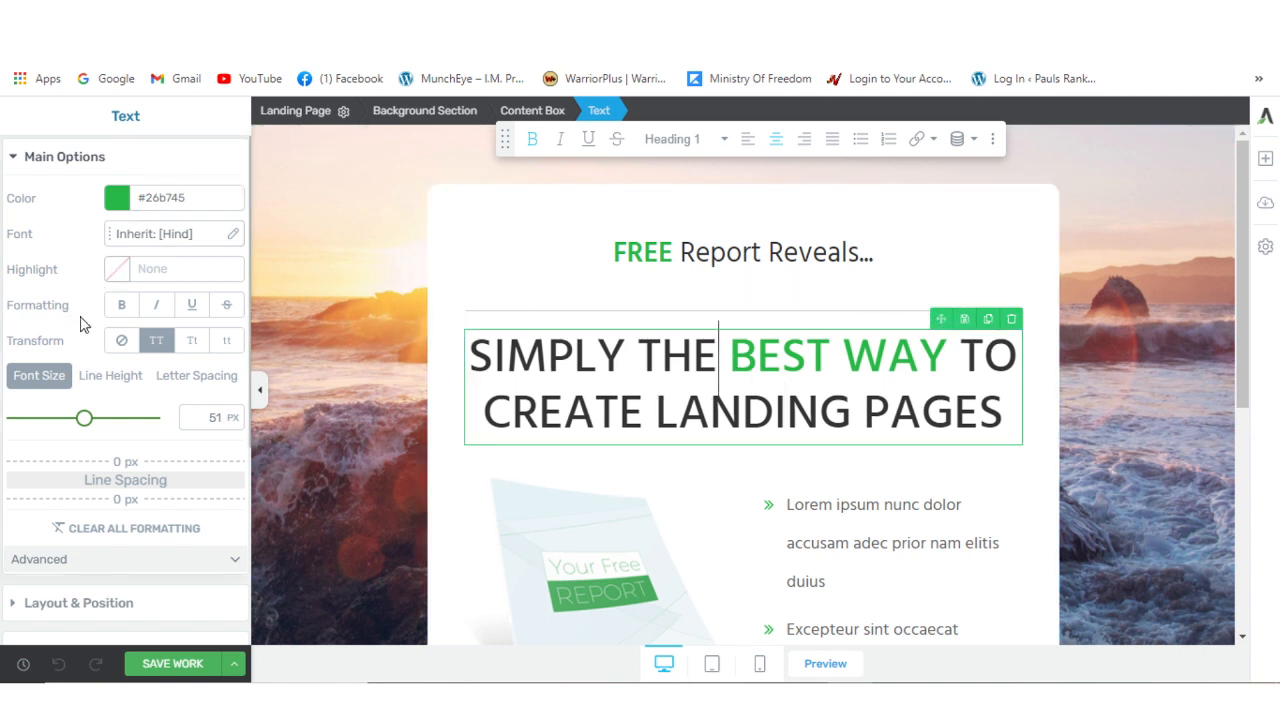
left_click(50, 156)
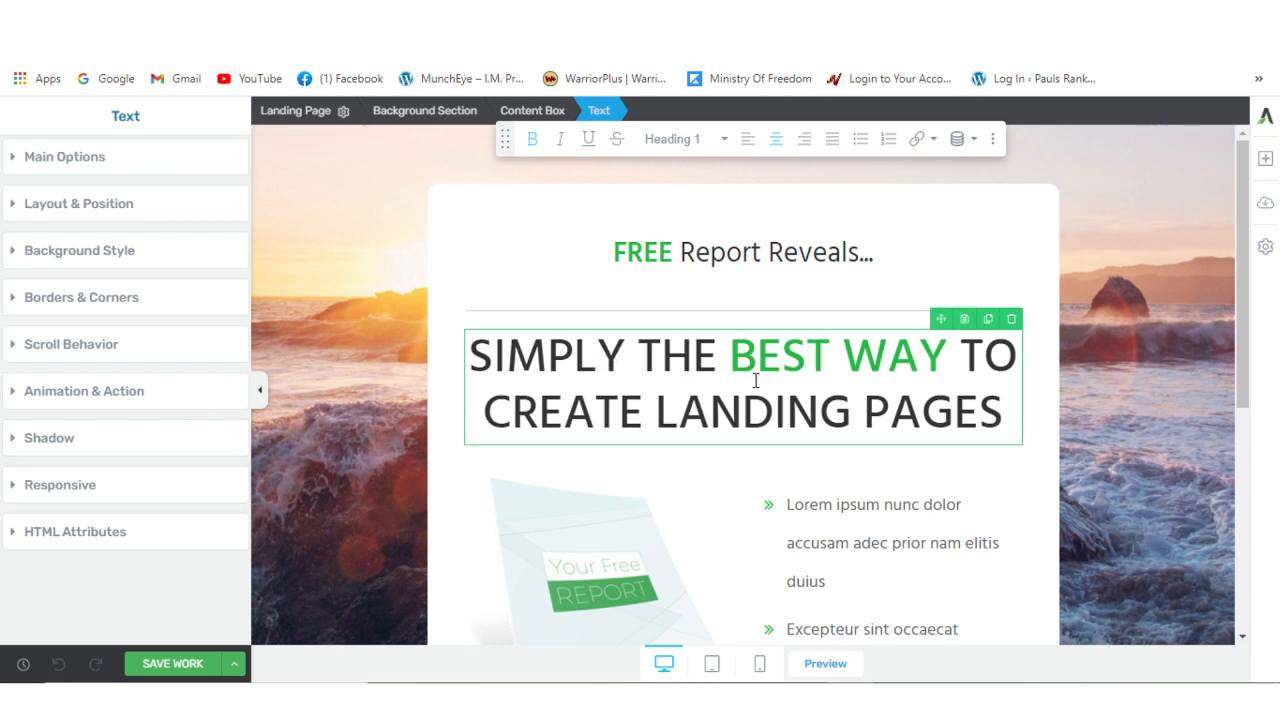
left_click(1012, 320)
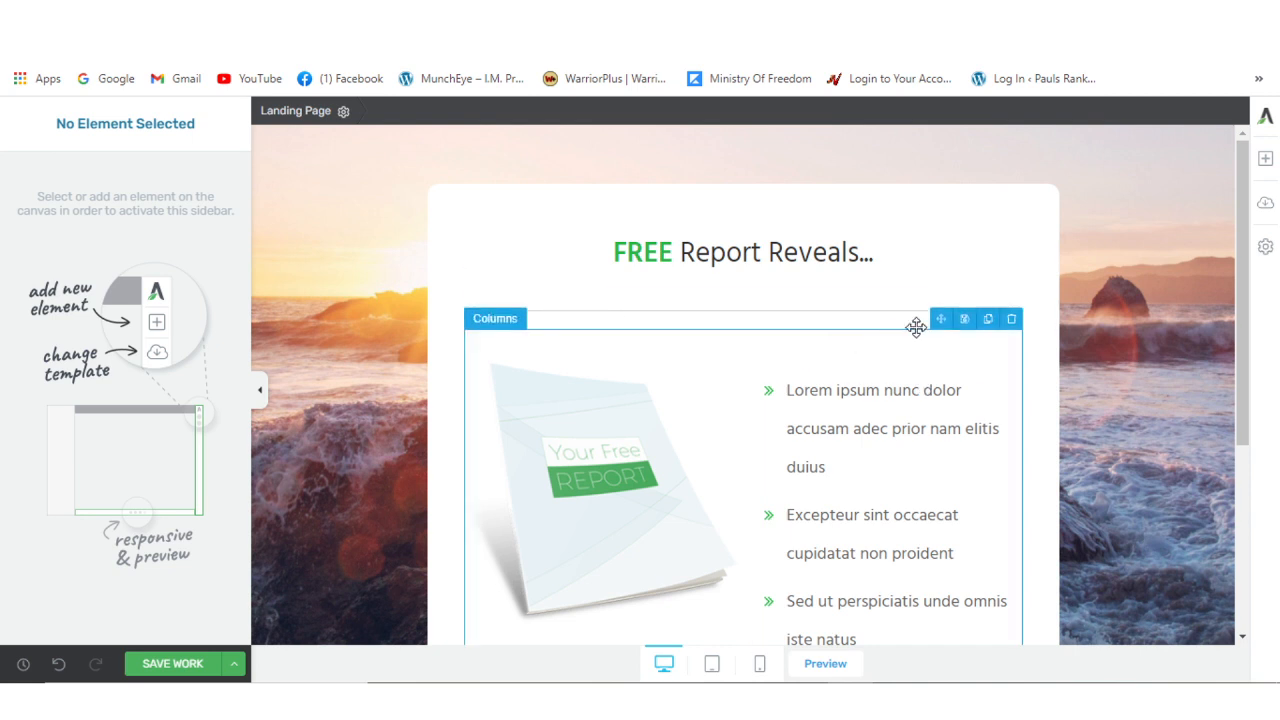
left_click(1012, 281)
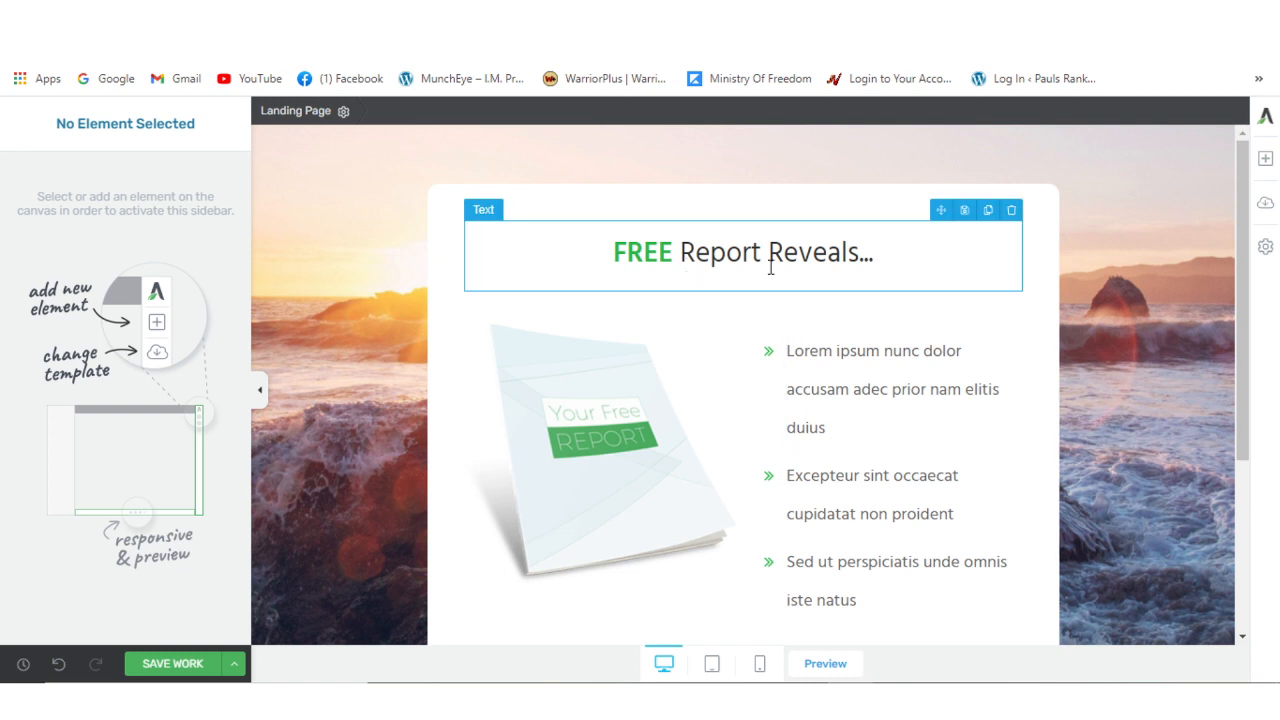
Step: Replace the "FREE Report Reveals..." text with "The Proven System That Will Turn Any Newbie Into An INSTANT Sales Generating Machine"
left_click(873, 255)
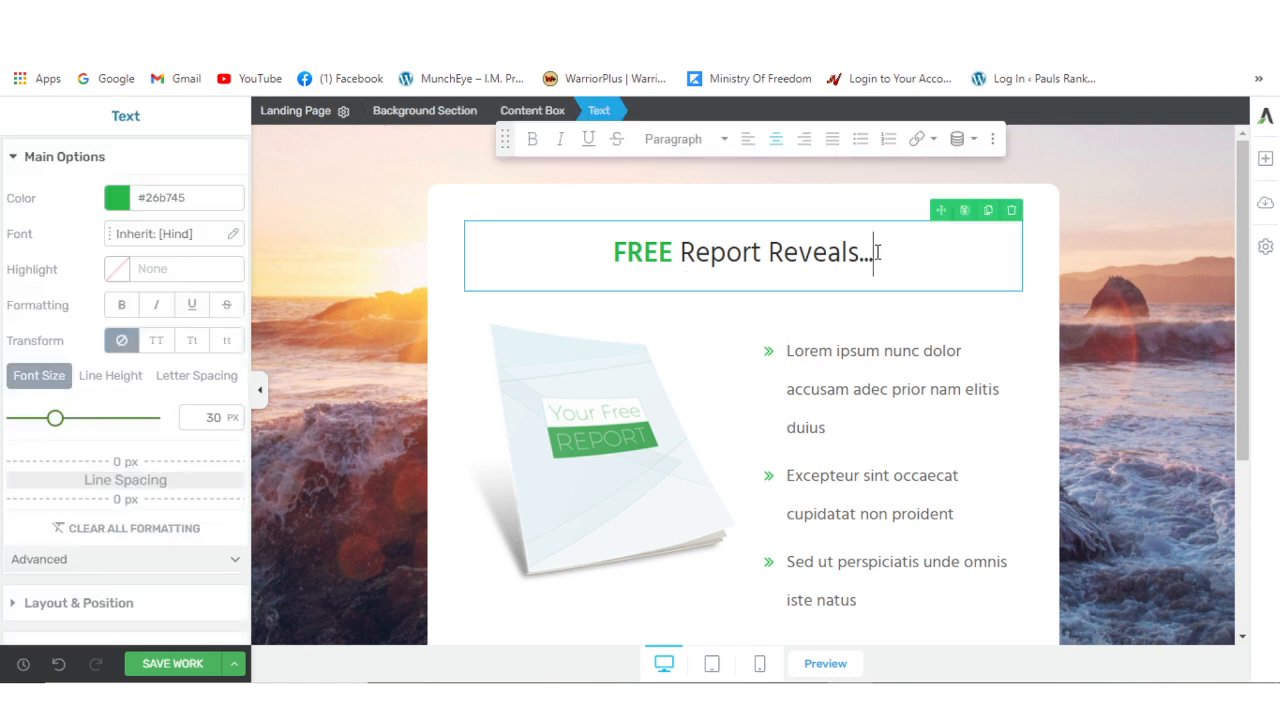
left_click_drag(874, 252, 612, 256)
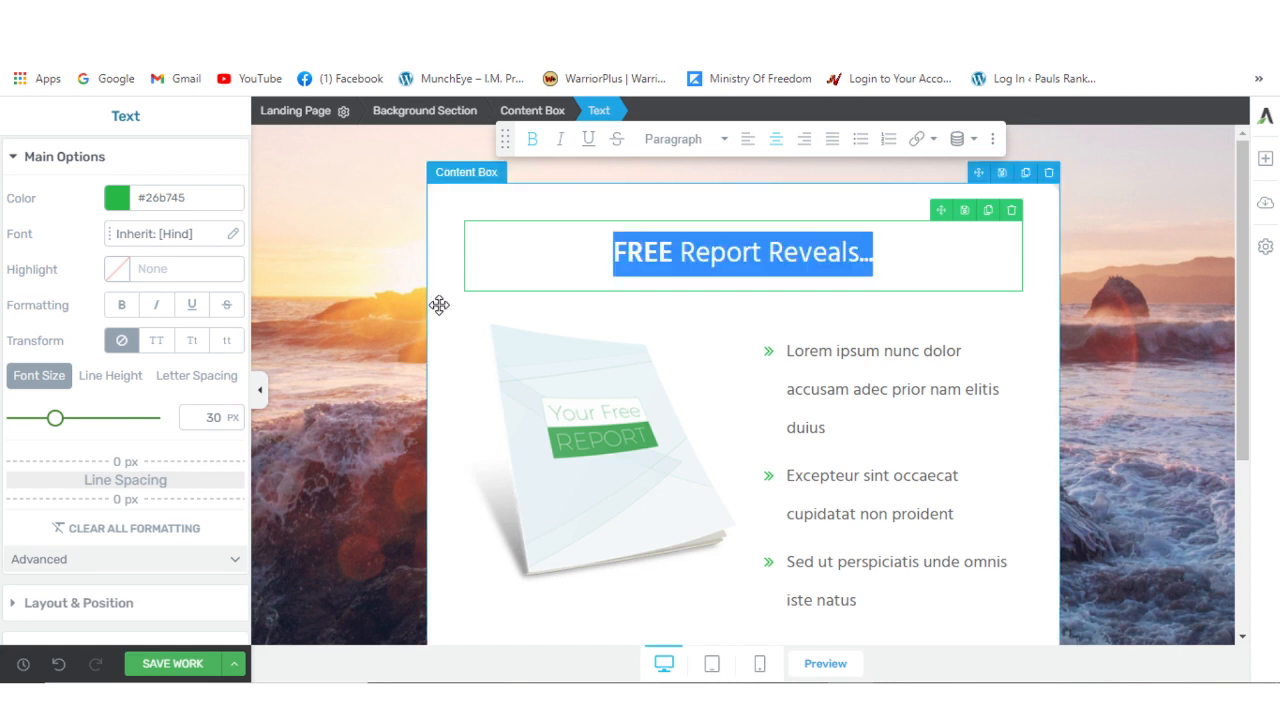
type("The P")
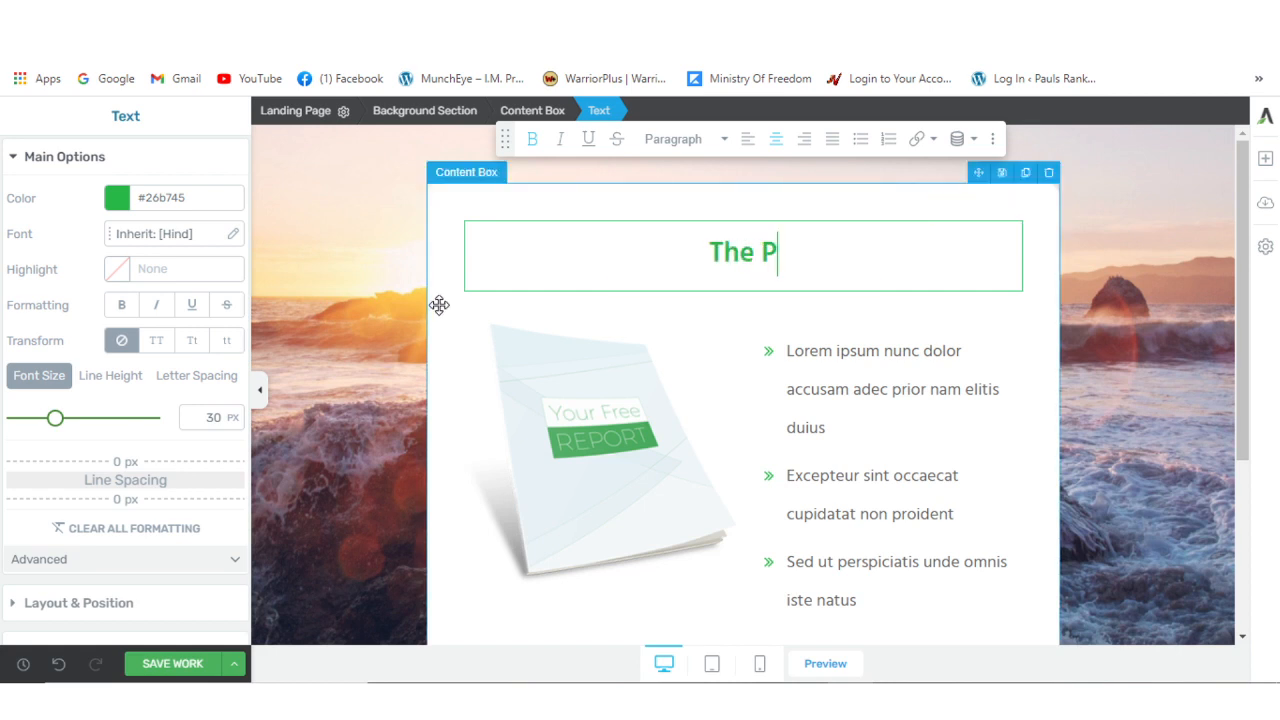
type("roven")
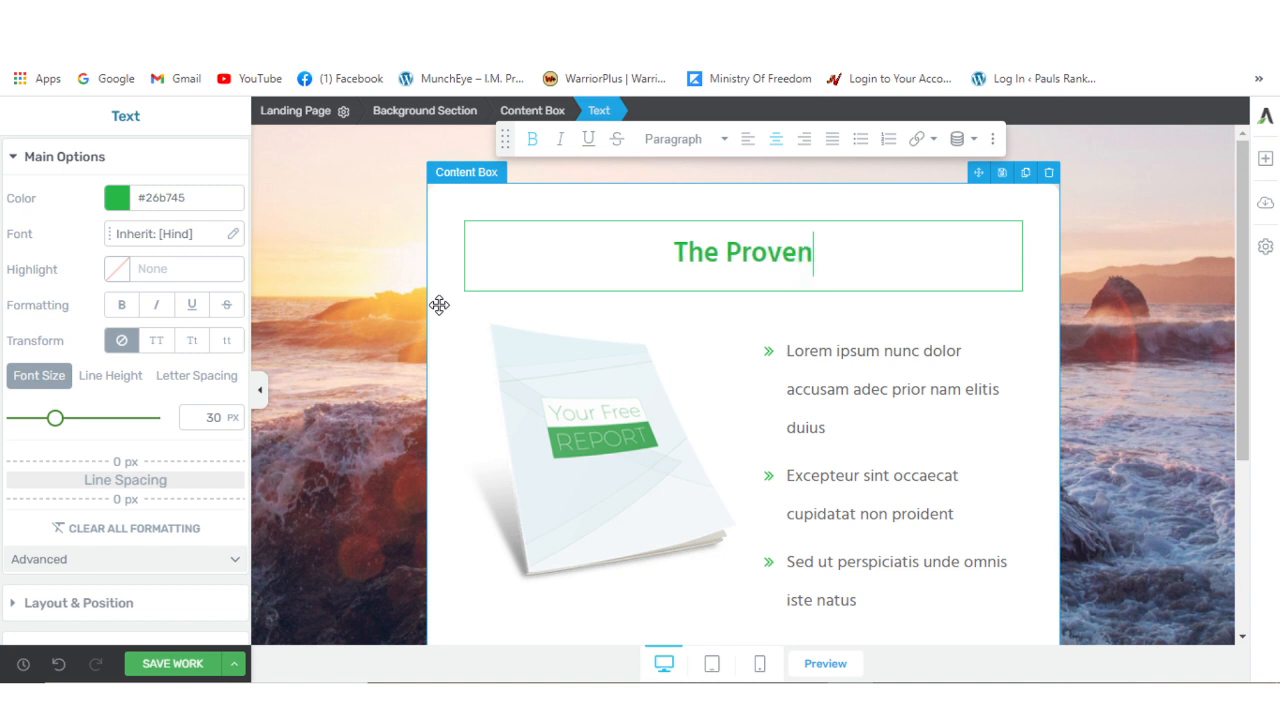
type(" Syste")
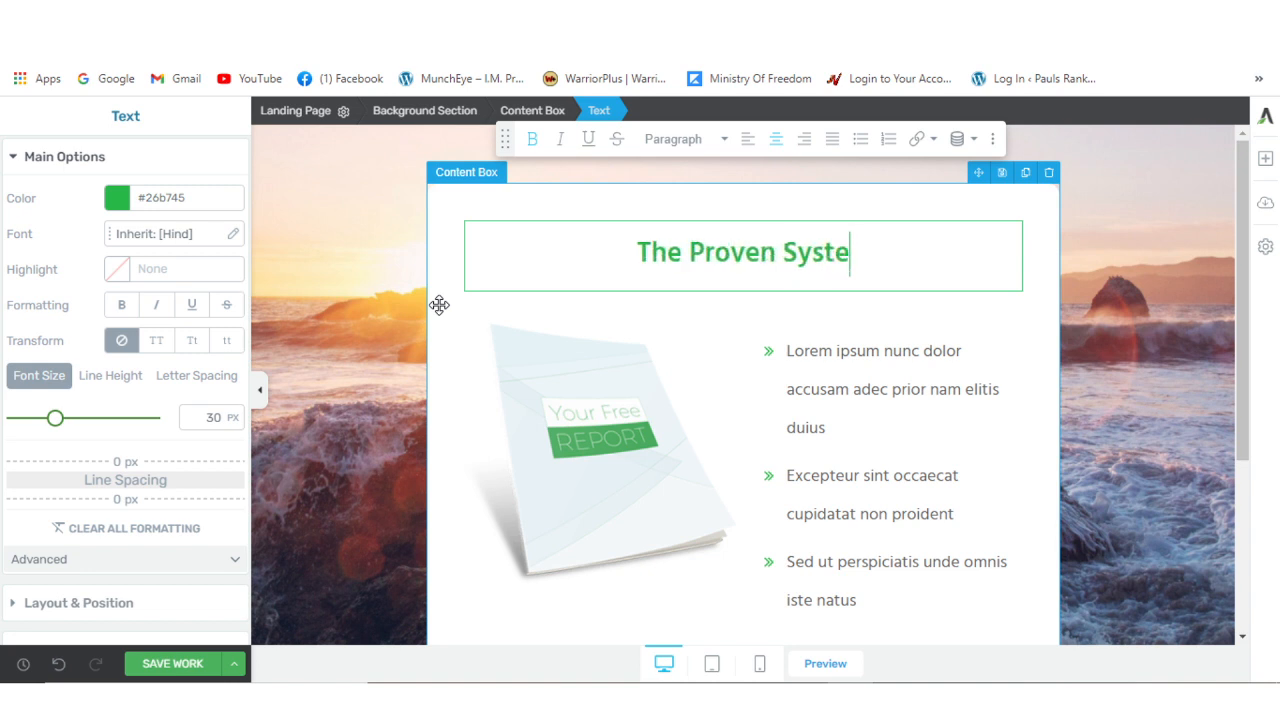
type("m That")
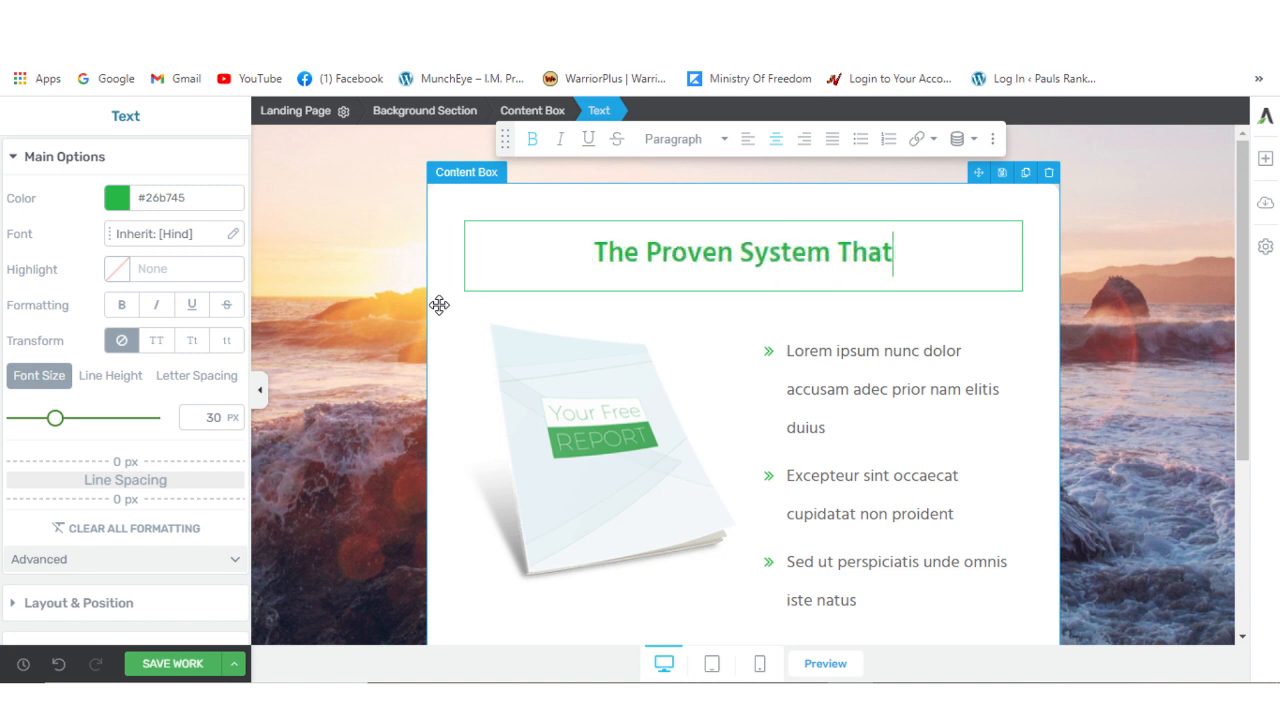
type(" Will")
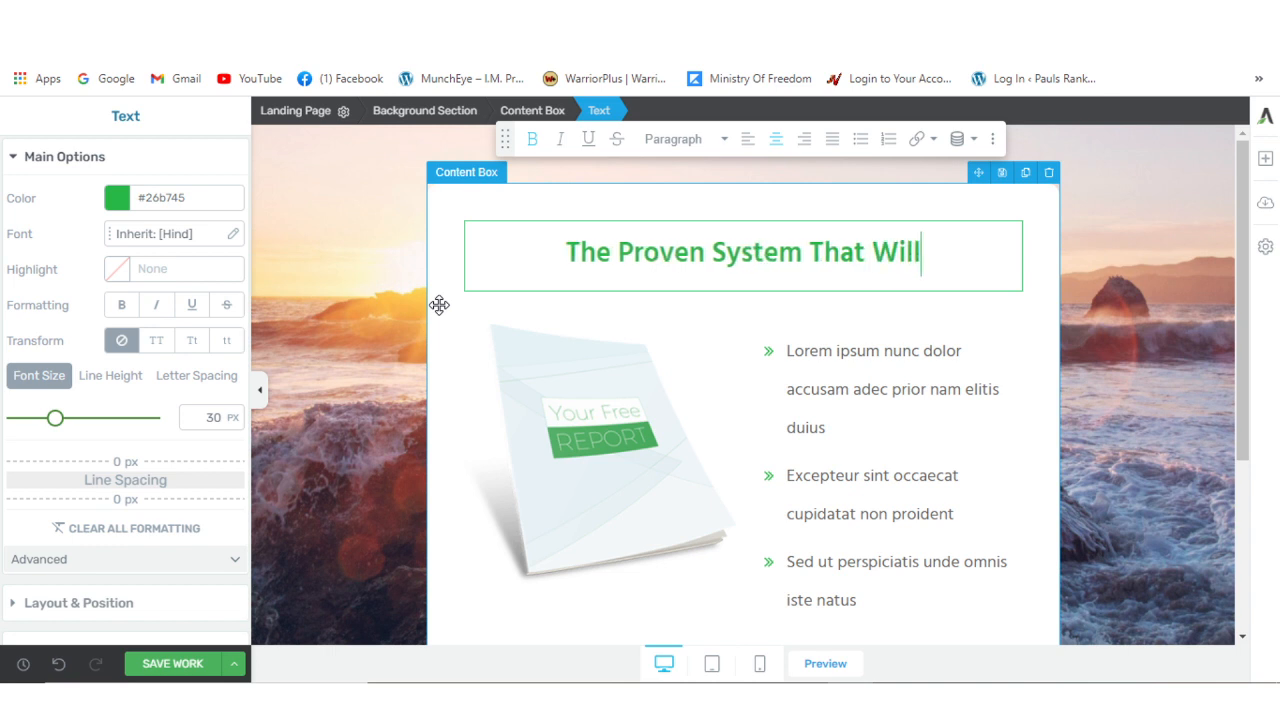
type(" Turn")
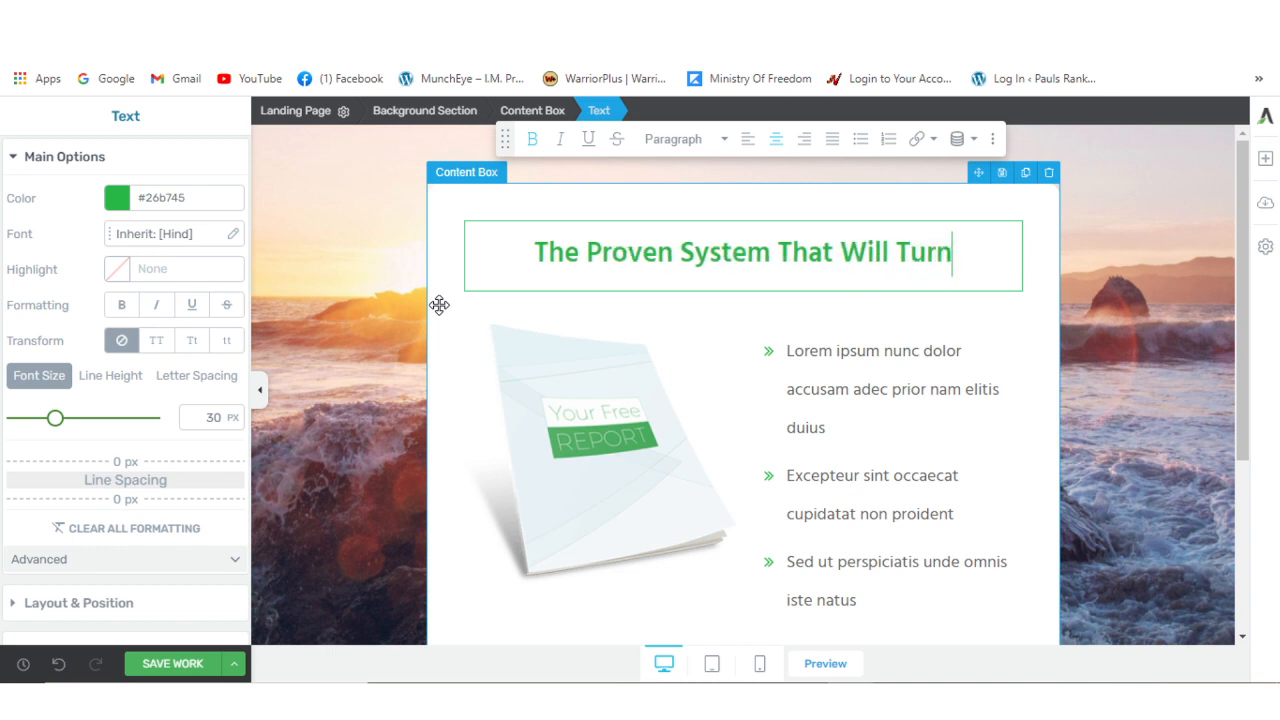
type(" A")
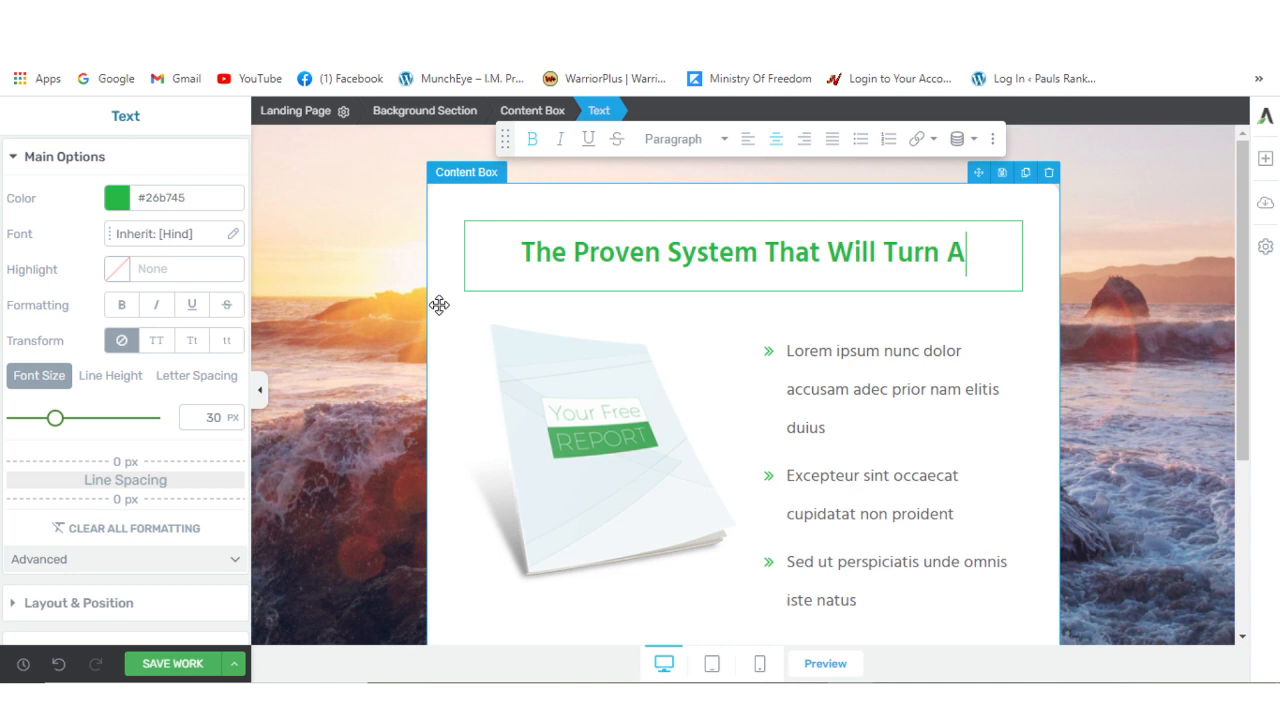
type("ny ")
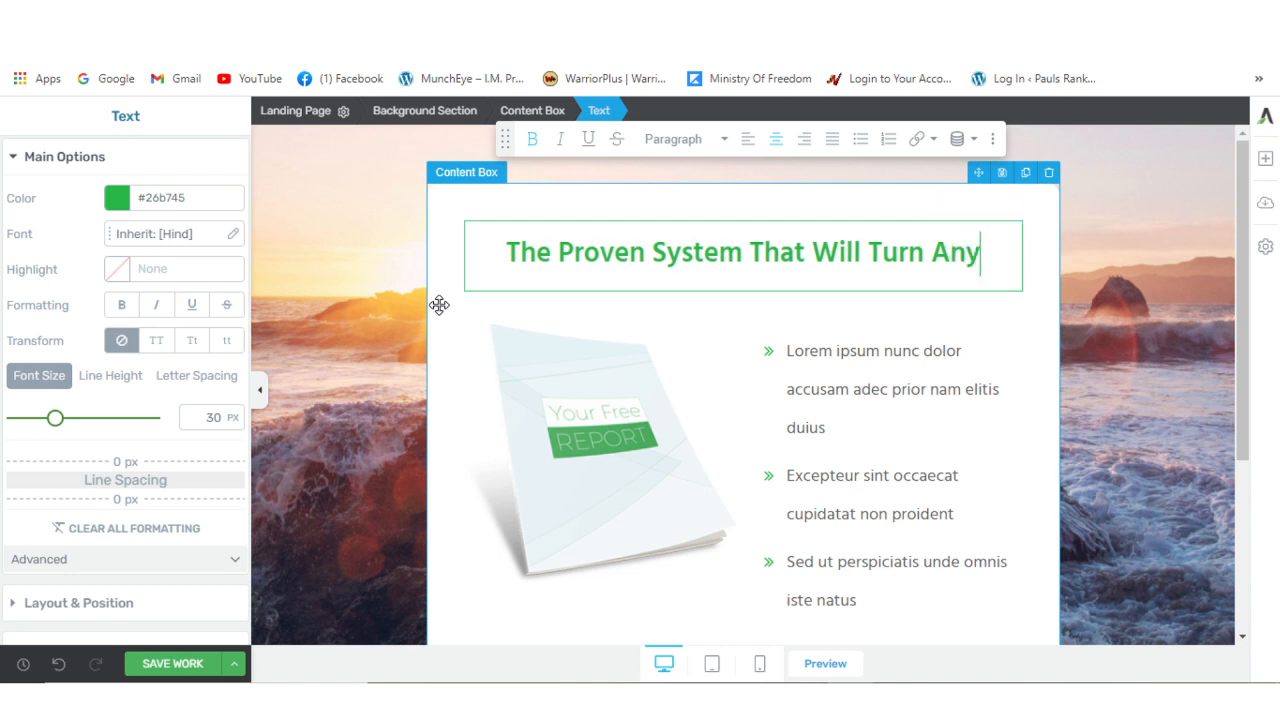
type("Newb")
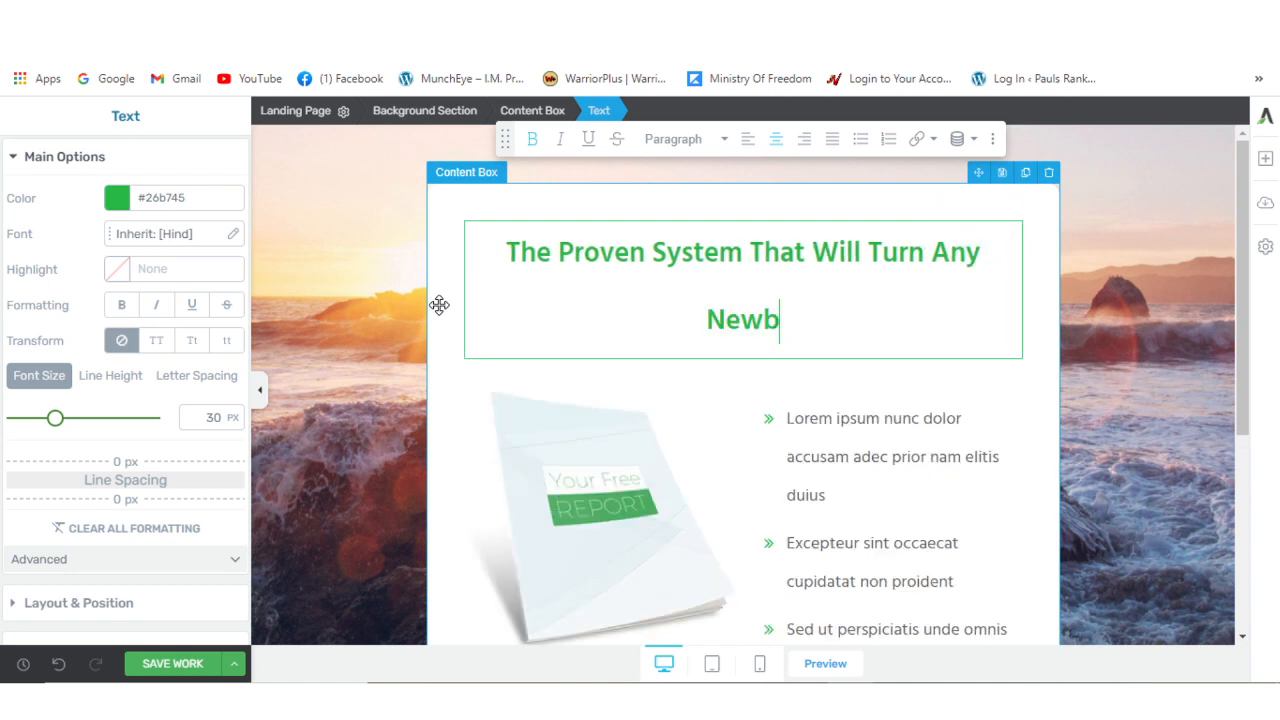
type("ie ")
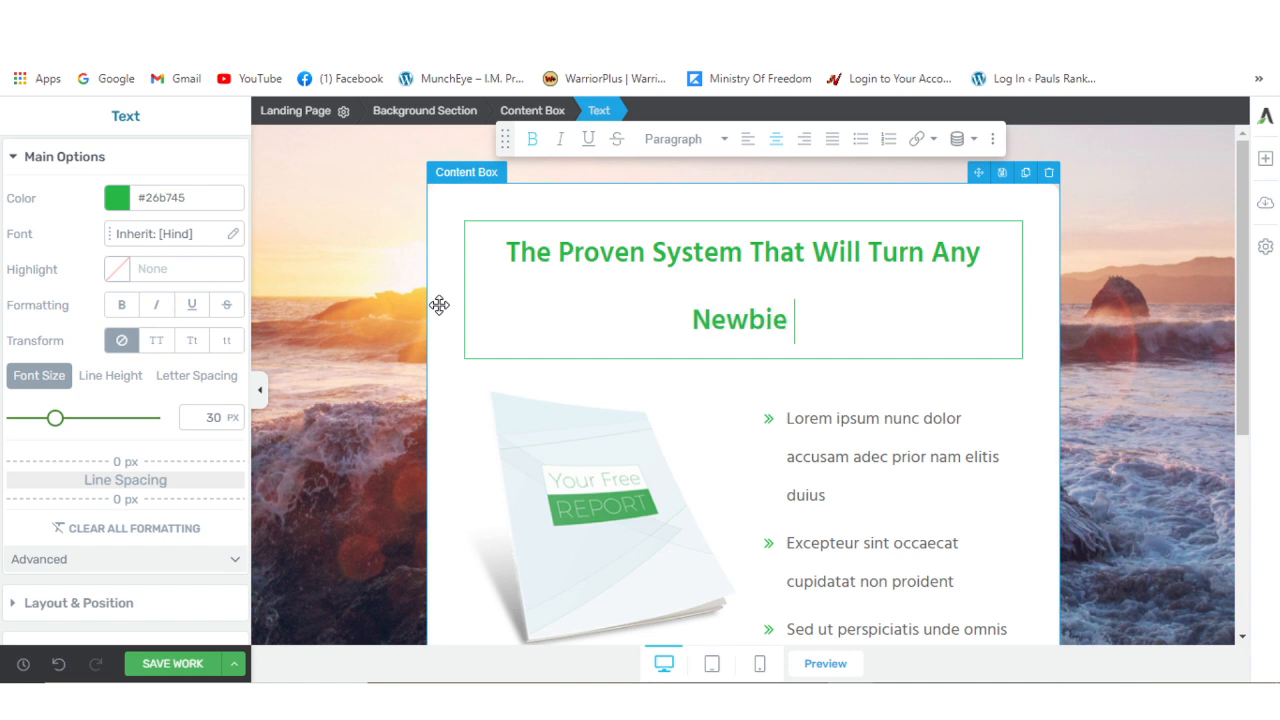
type("Into ")
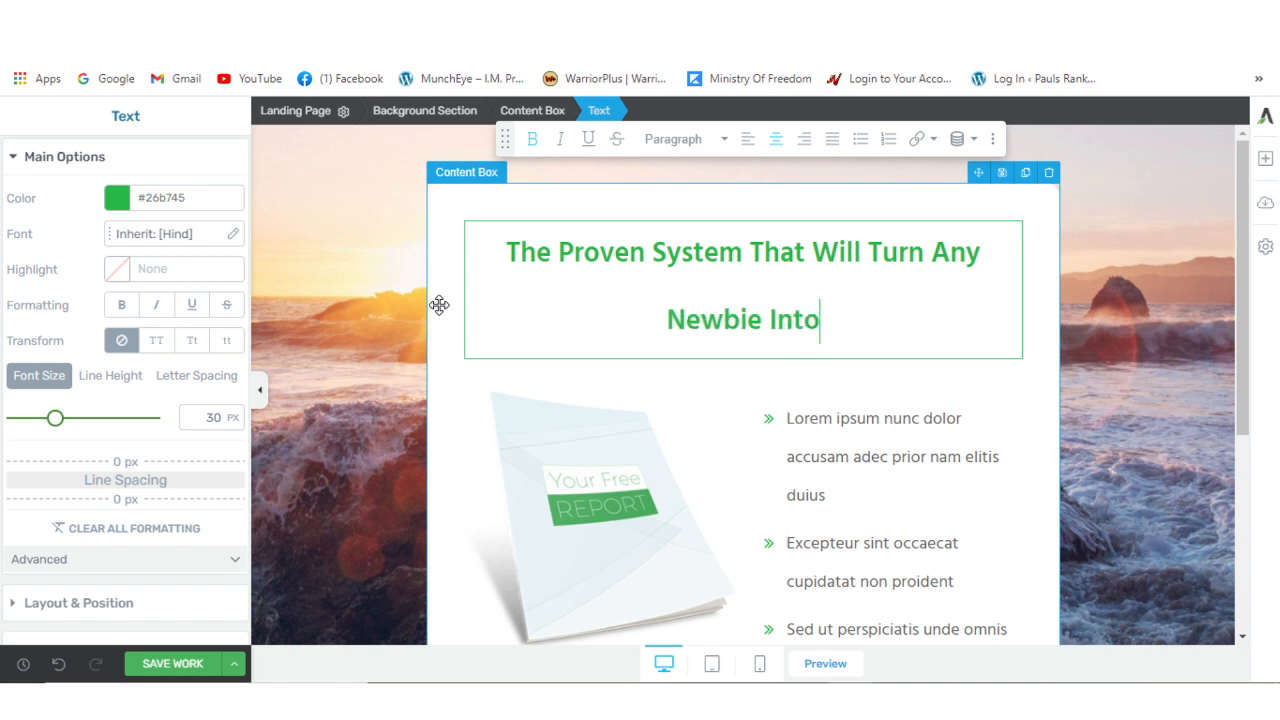
type("An ")
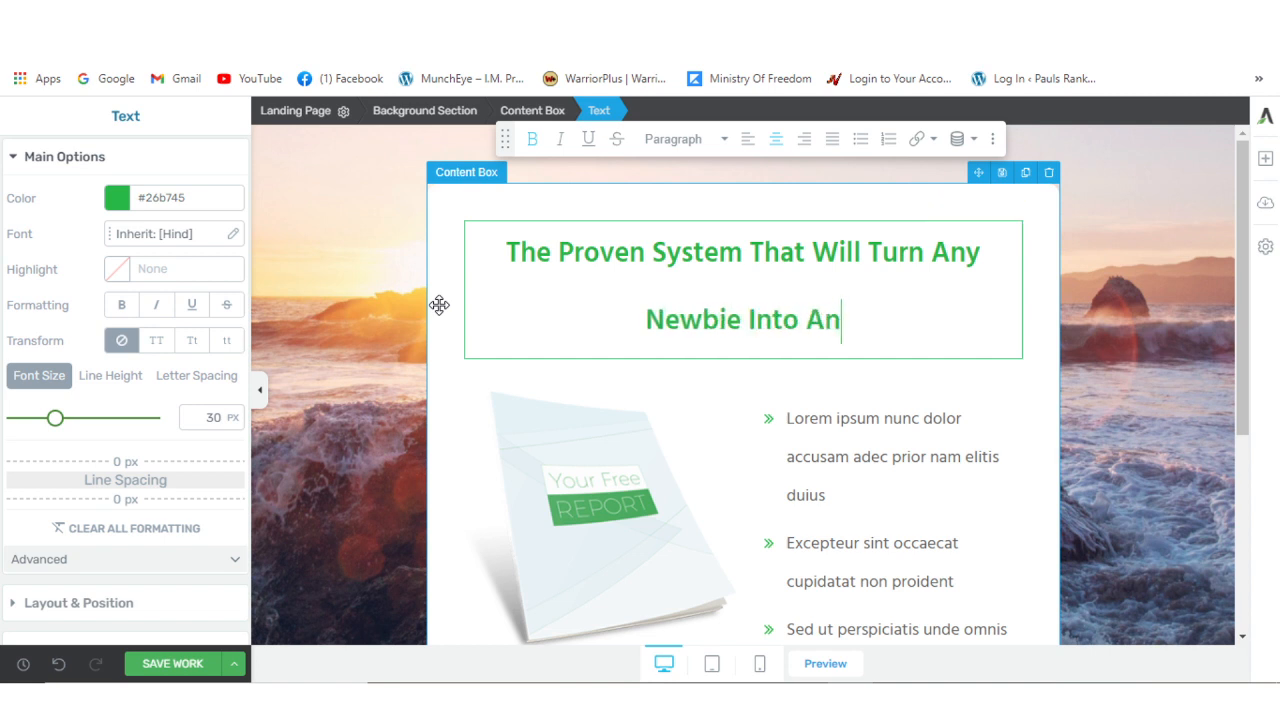
type("INST")
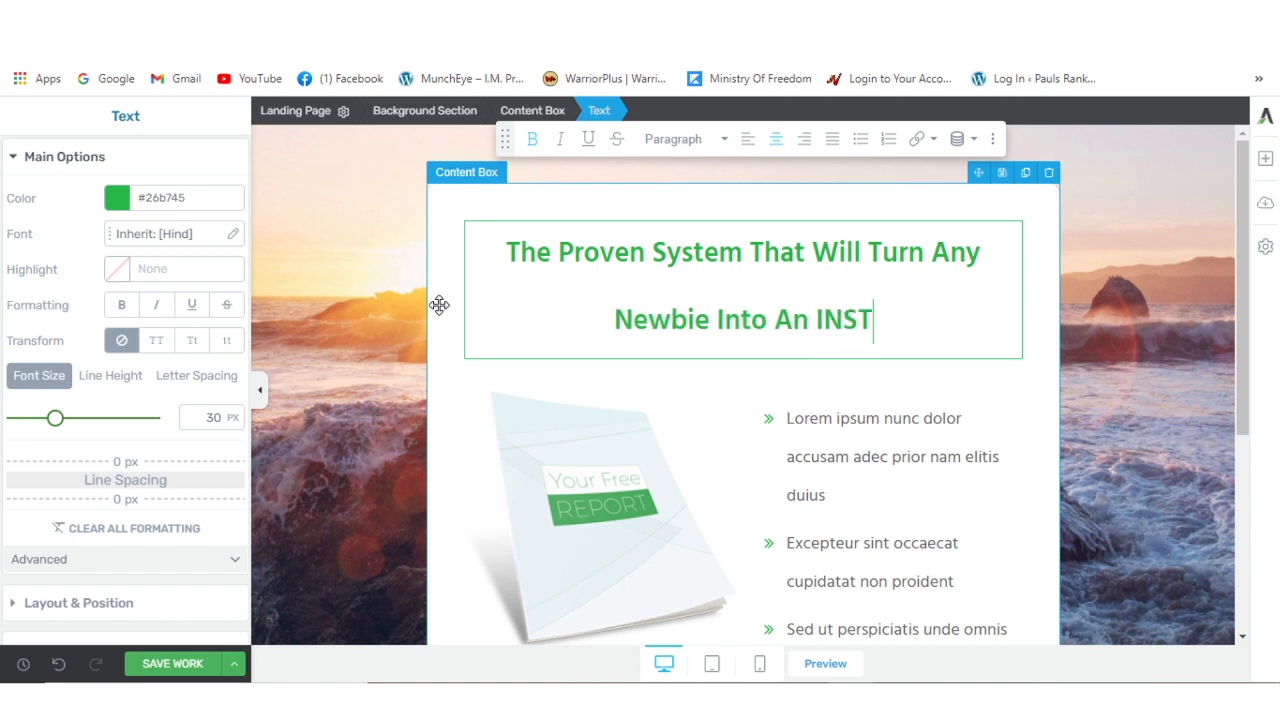
type("ANT ")
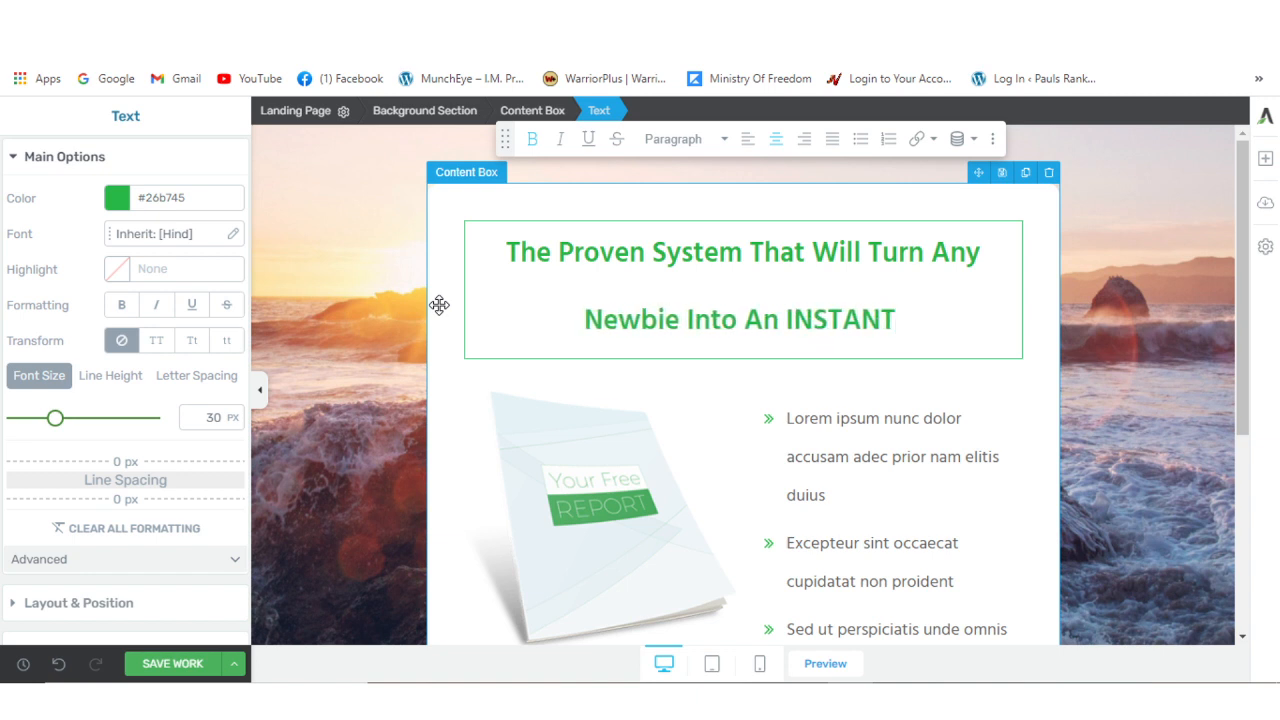
type("Sales ")
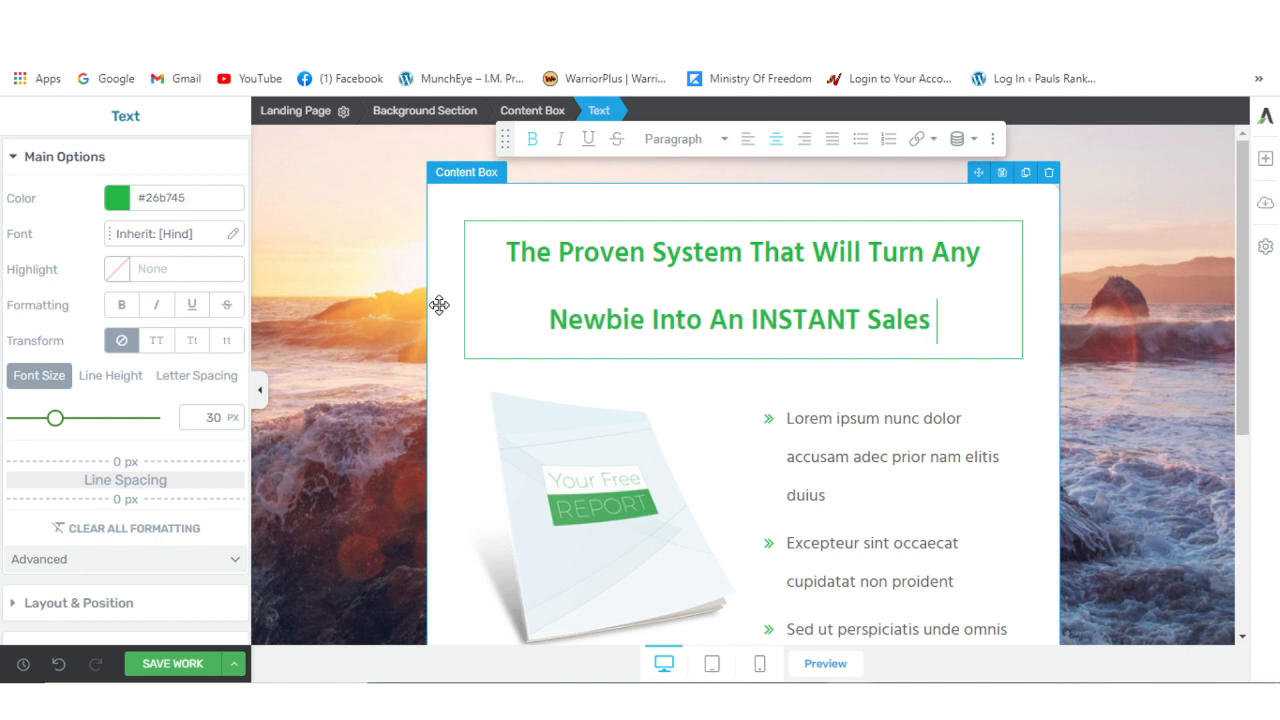
type("Gener")
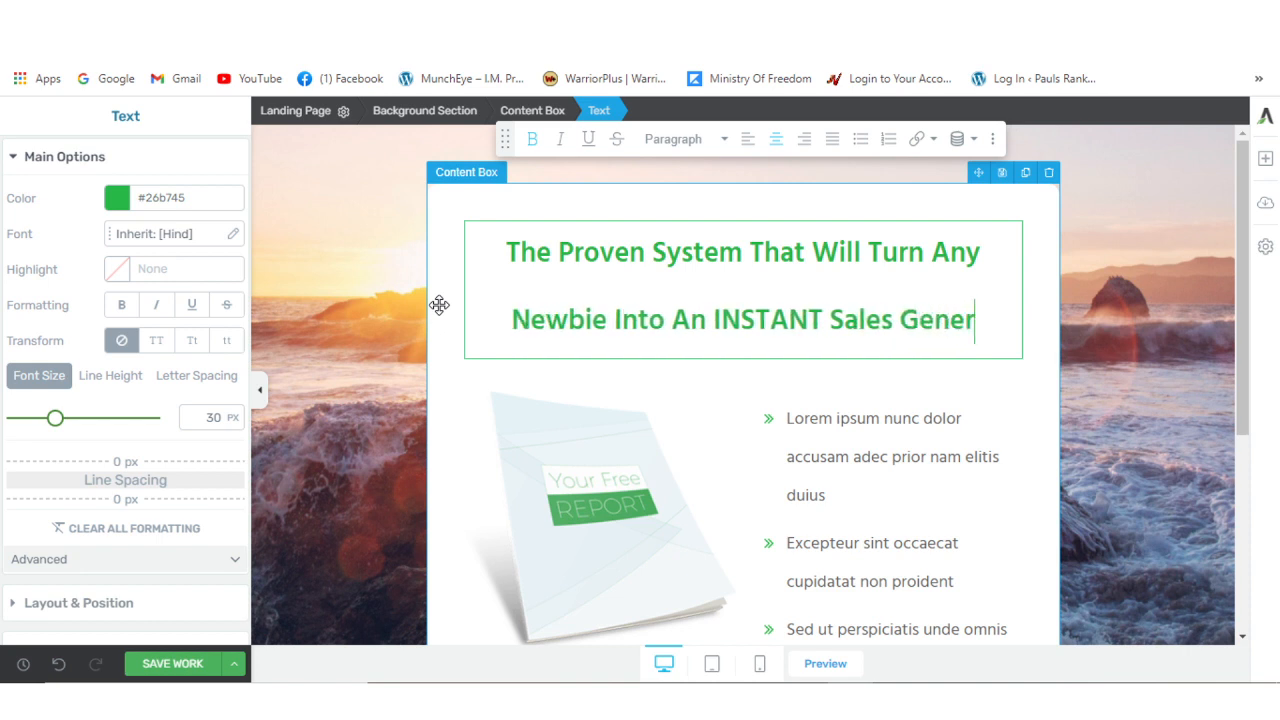
type("atin")
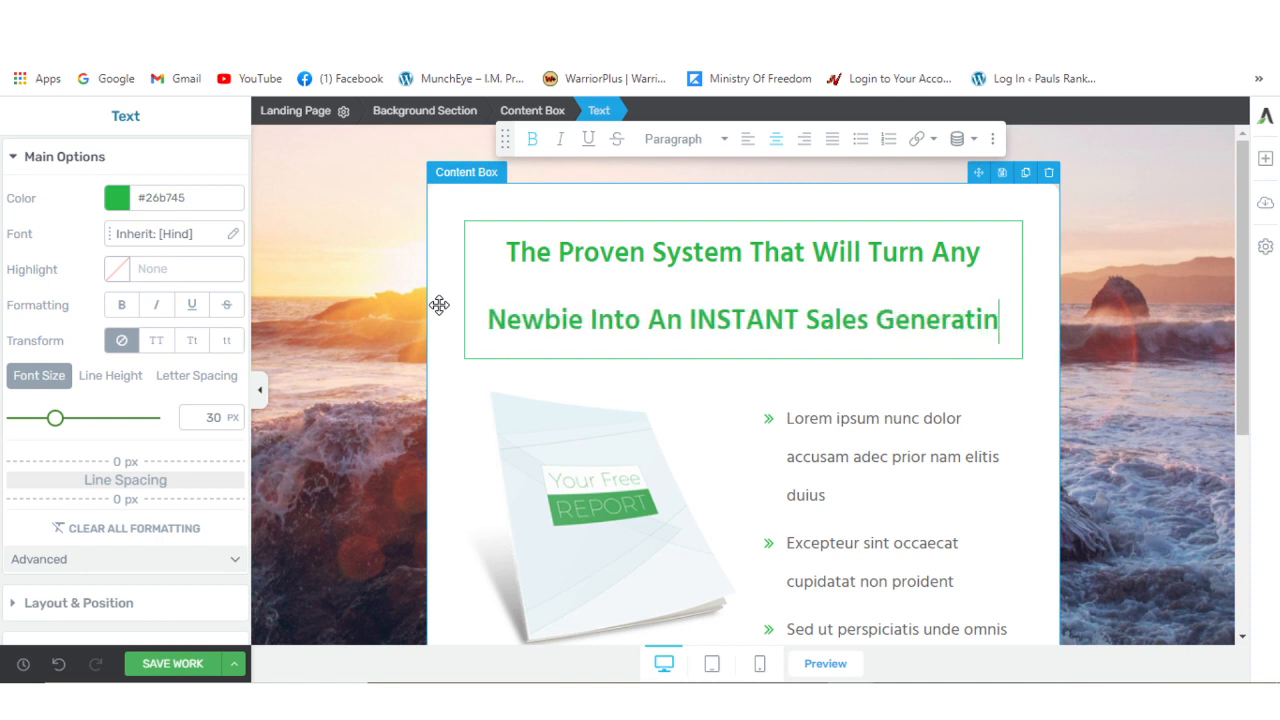
type("g ")
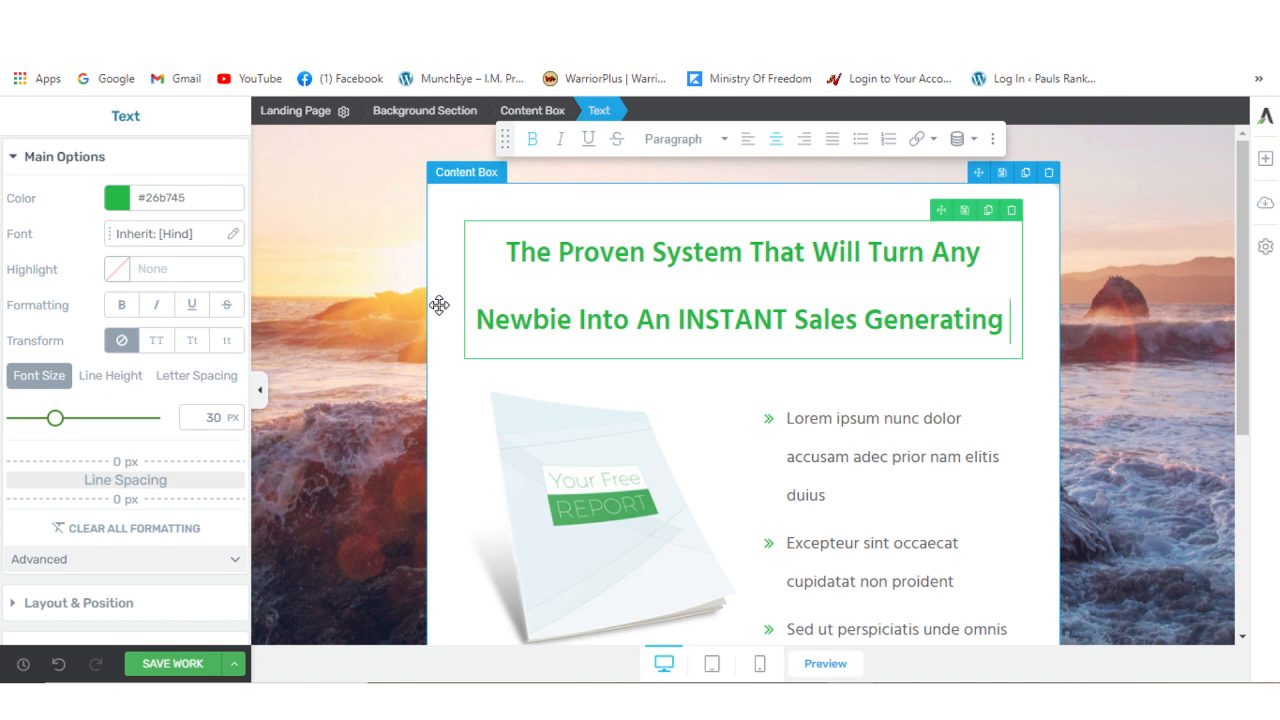
type("Mach")
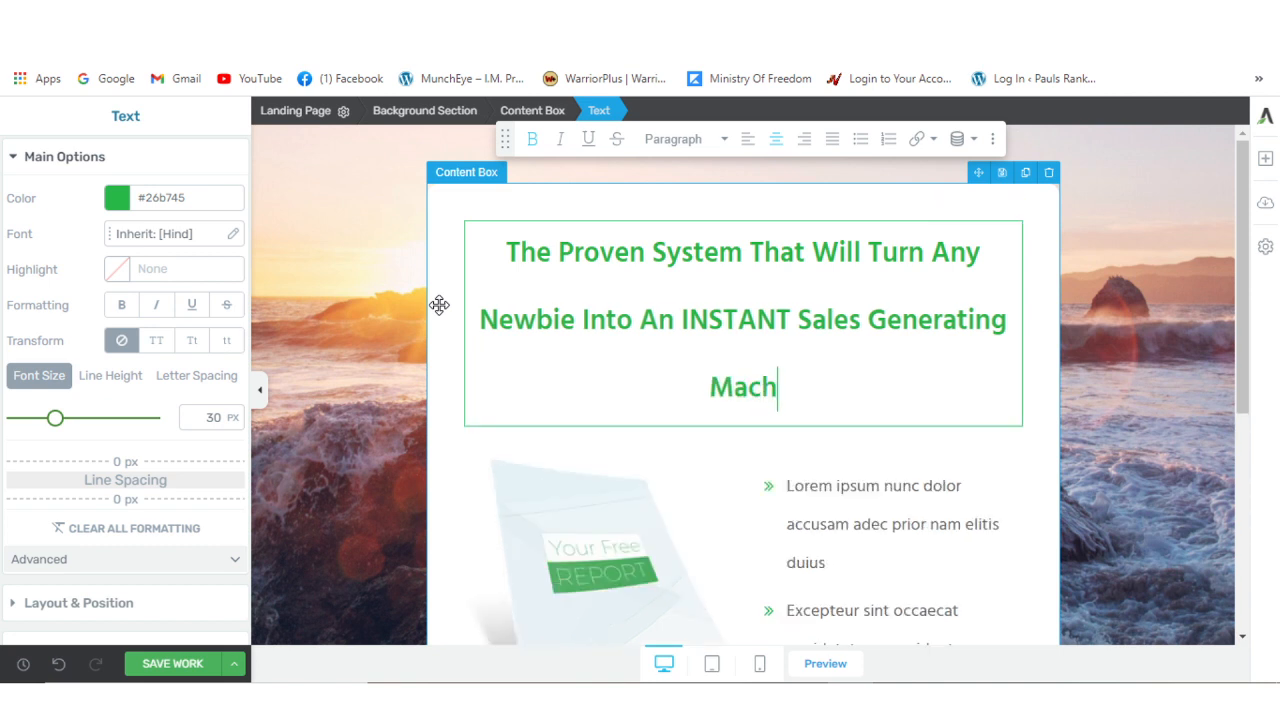
type("ine")
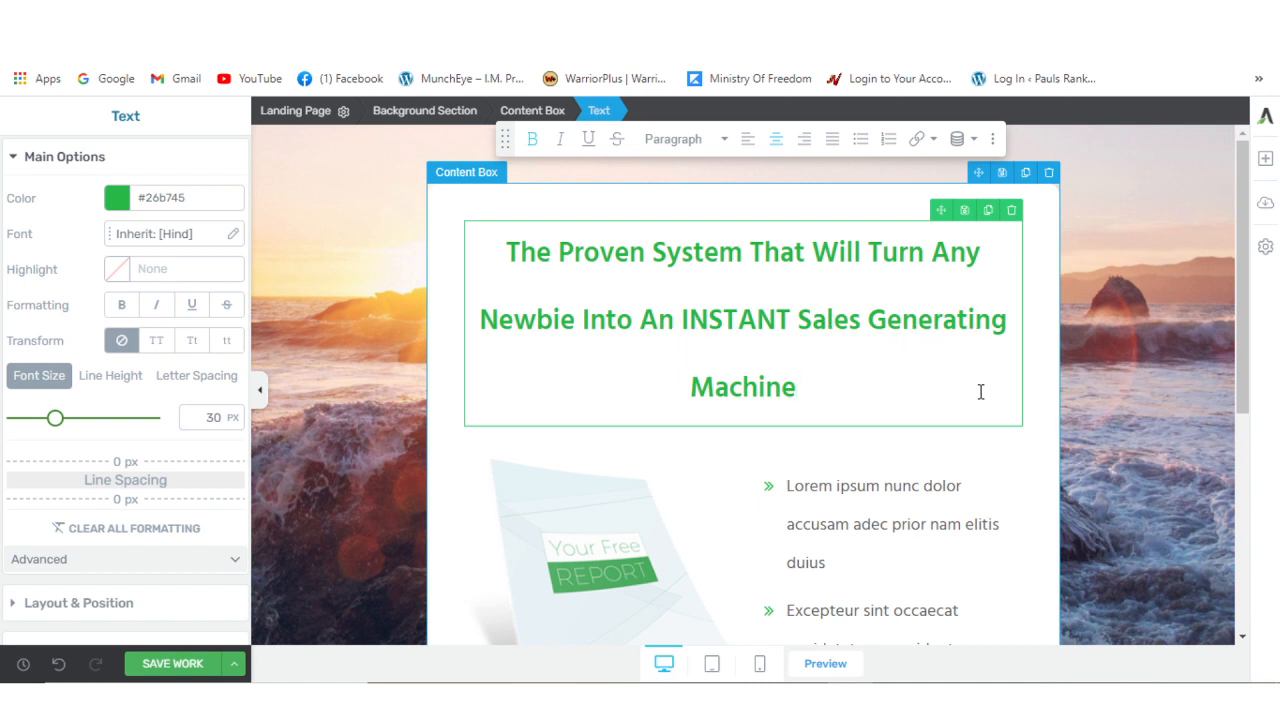
Step: Apply white (#ffffff) as the text color of the selected "The Proven System" headline
scroll(1118, 444, "down", 1)
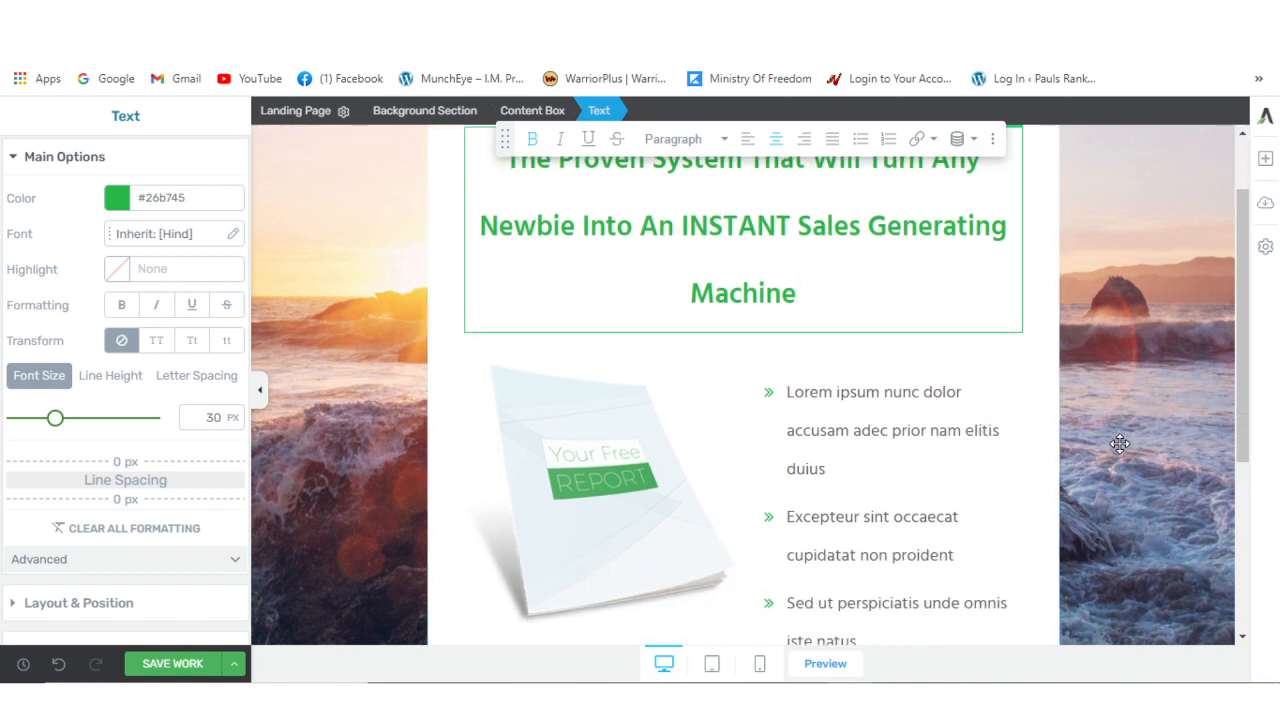
scroll(1120, 444, "up", 1)
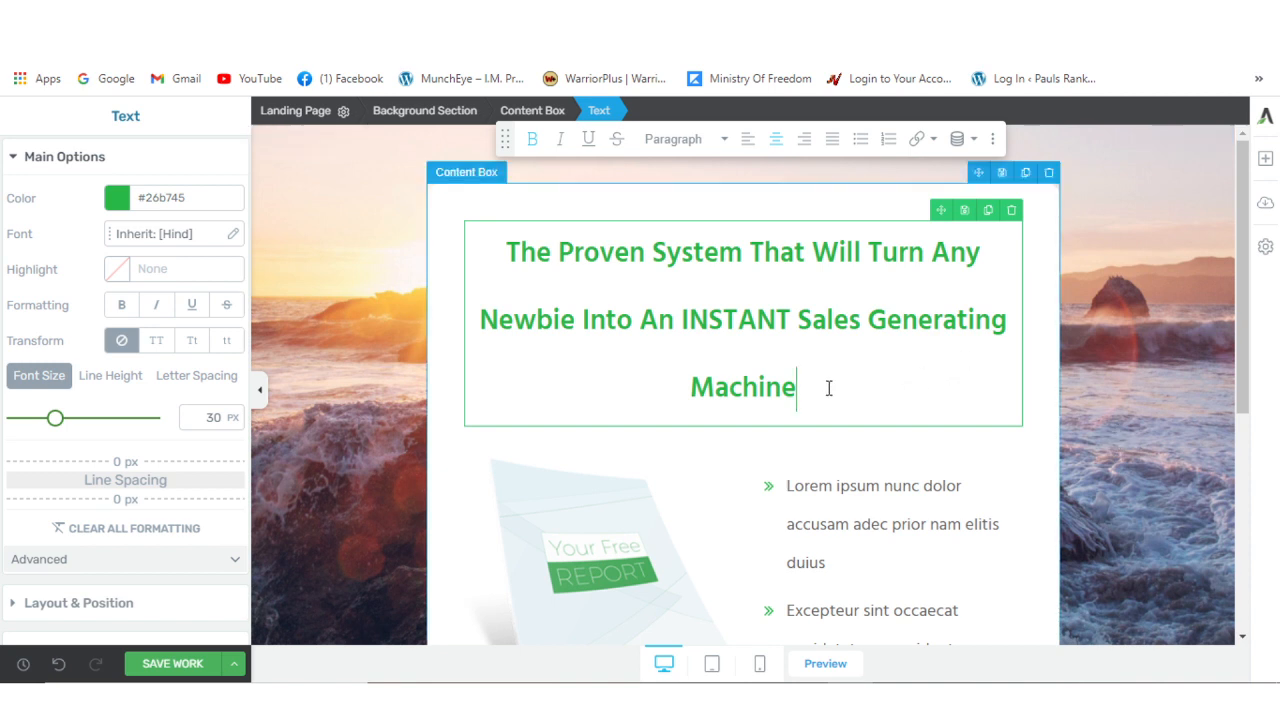
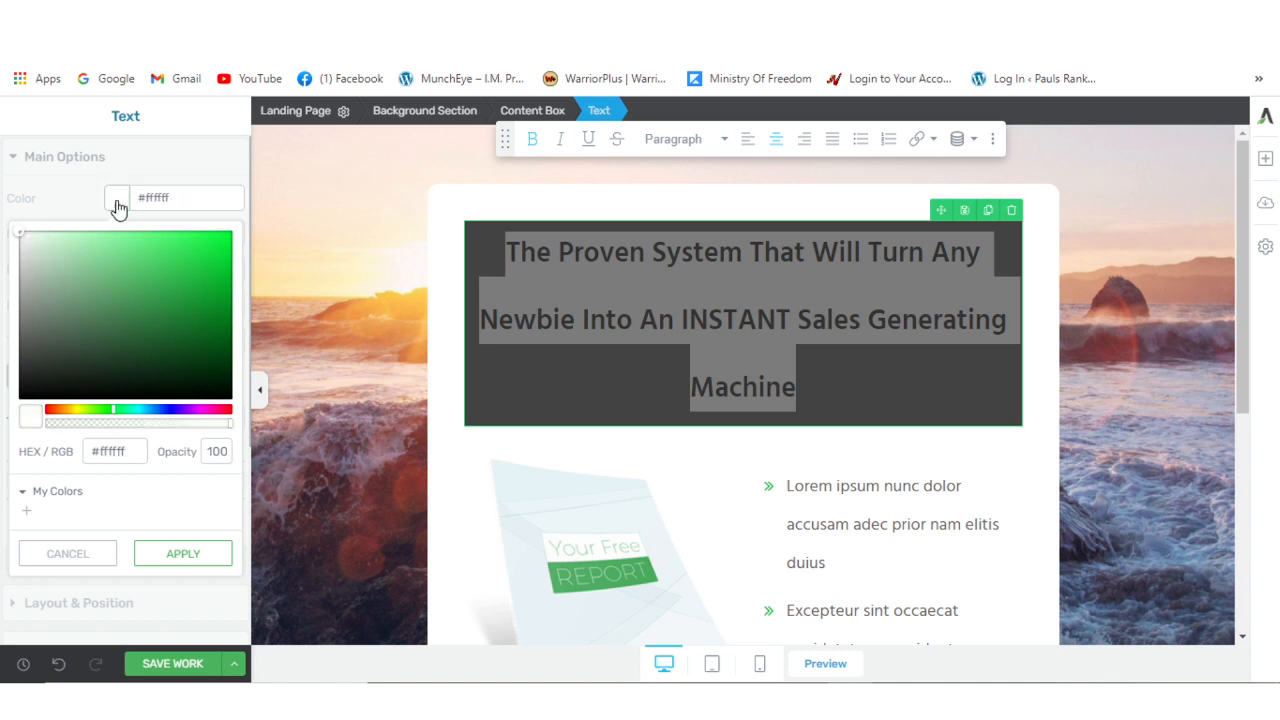
left_click(186, 556)
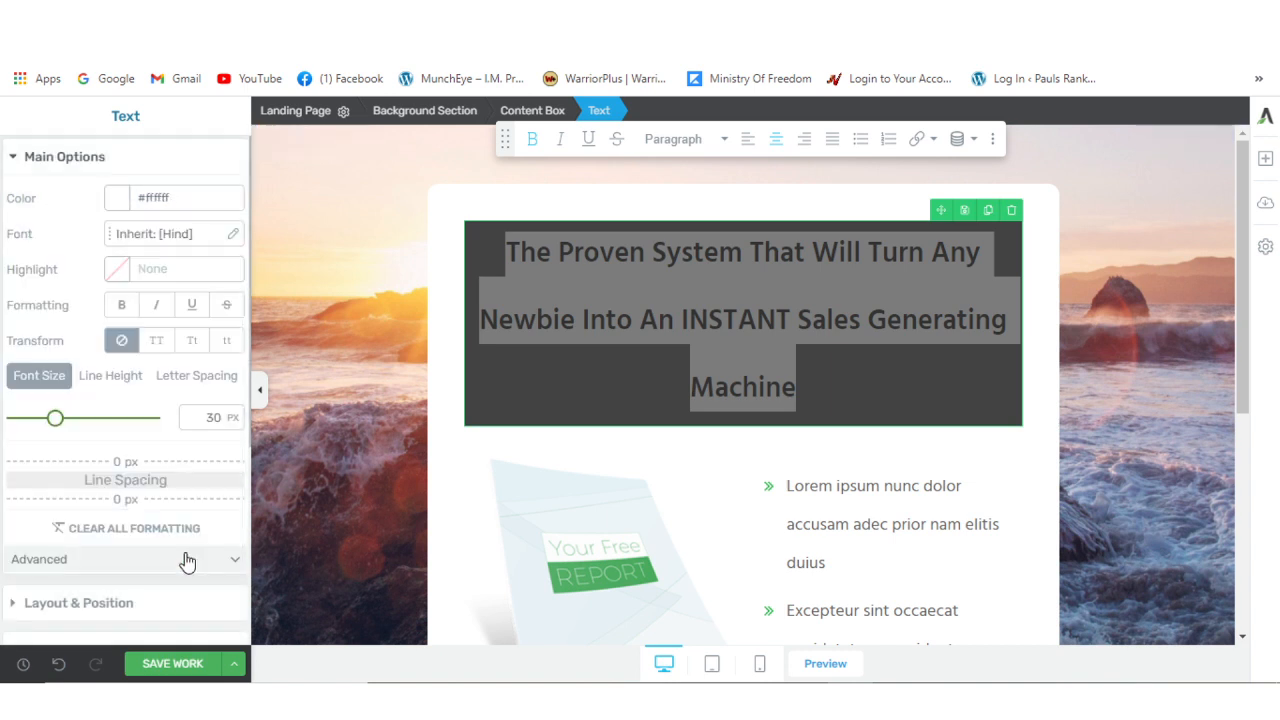
Step: Deselect the headline and save the page with its new text color
left_click(366, 468)
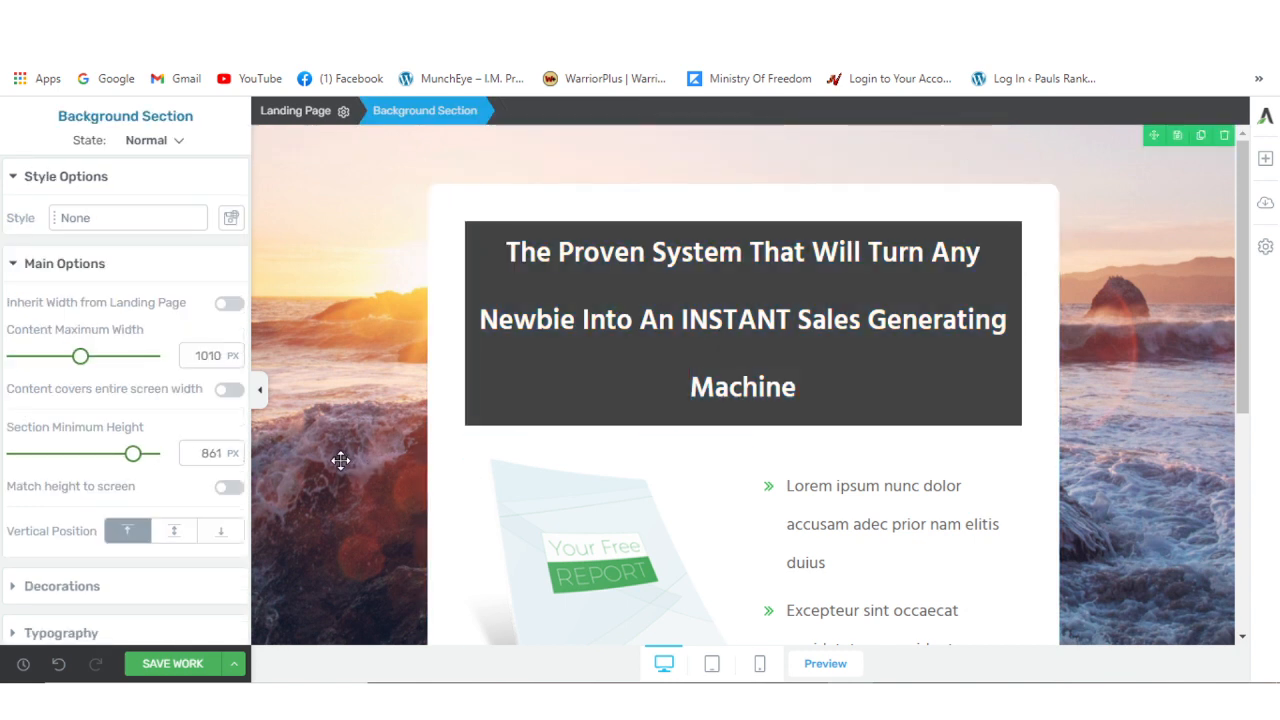
left_click(167, 666)
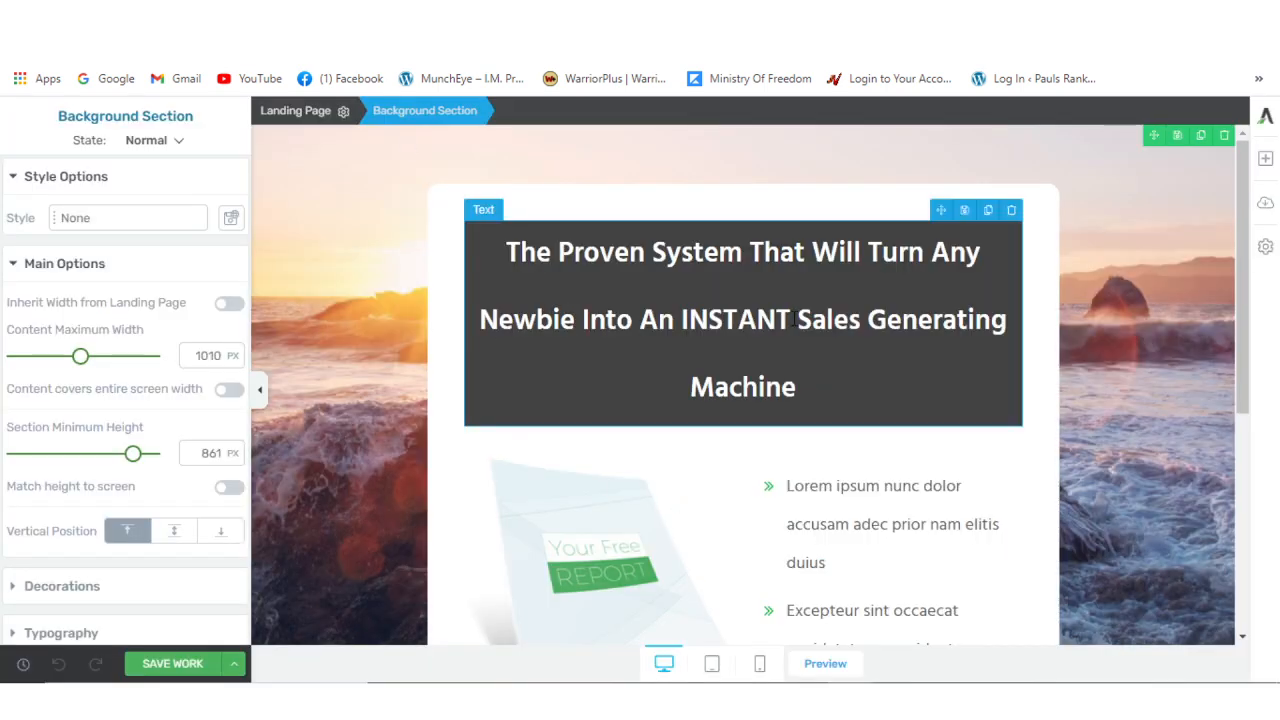
Step: Color only the word "INSTANT" in the headline bright red (#ff3a3a)
left_click(792, 318)
left_click_drag(792, 318, 684, 310)
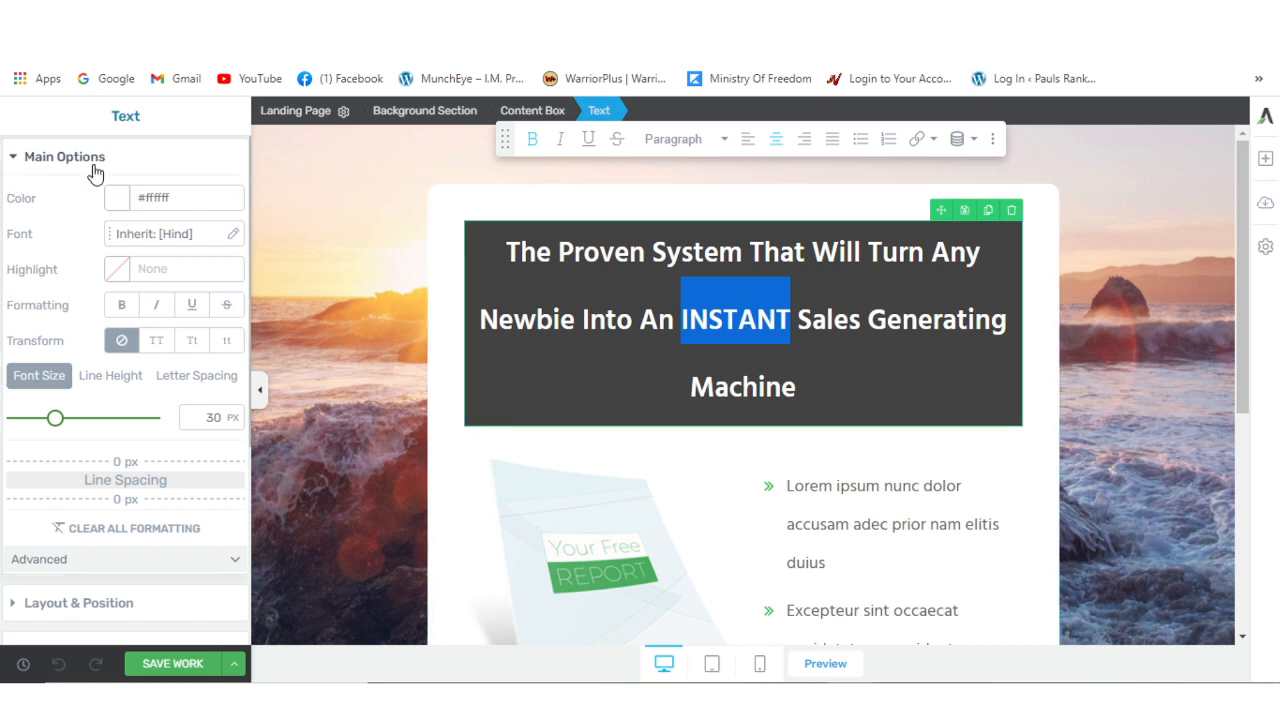
left_click(117, 203)
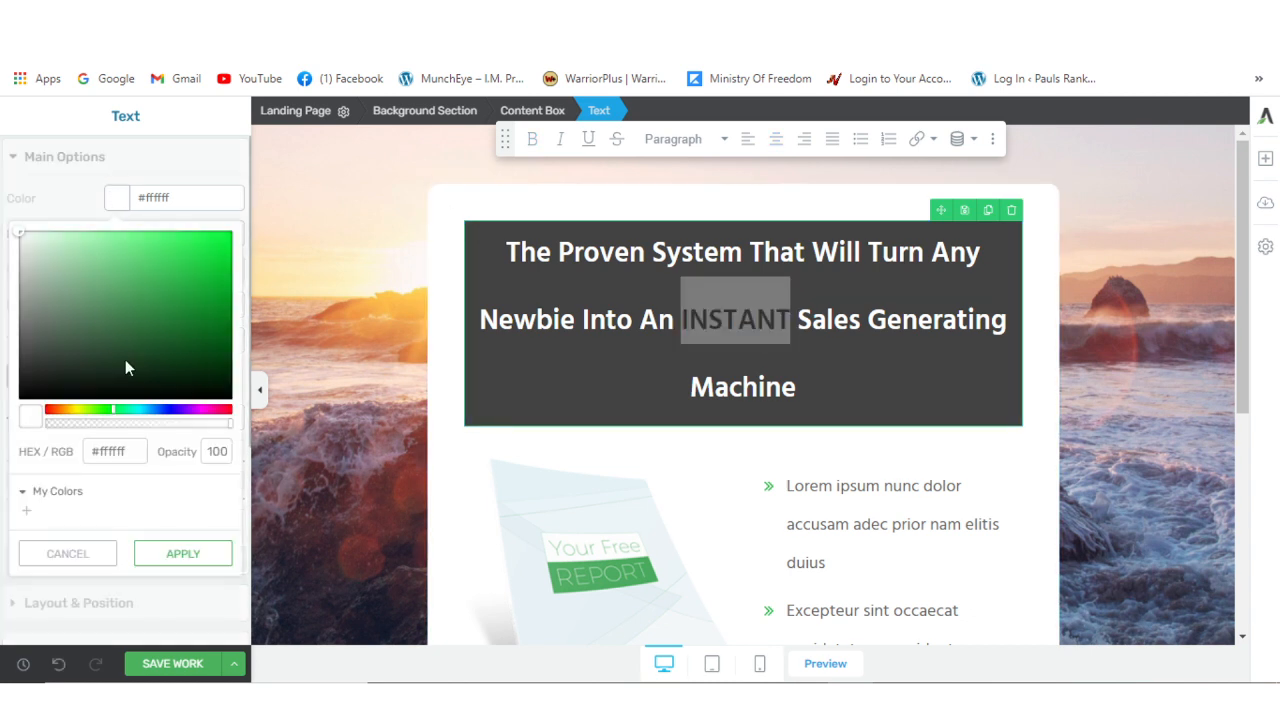
left_click_drag(111, 410, 45, 416)
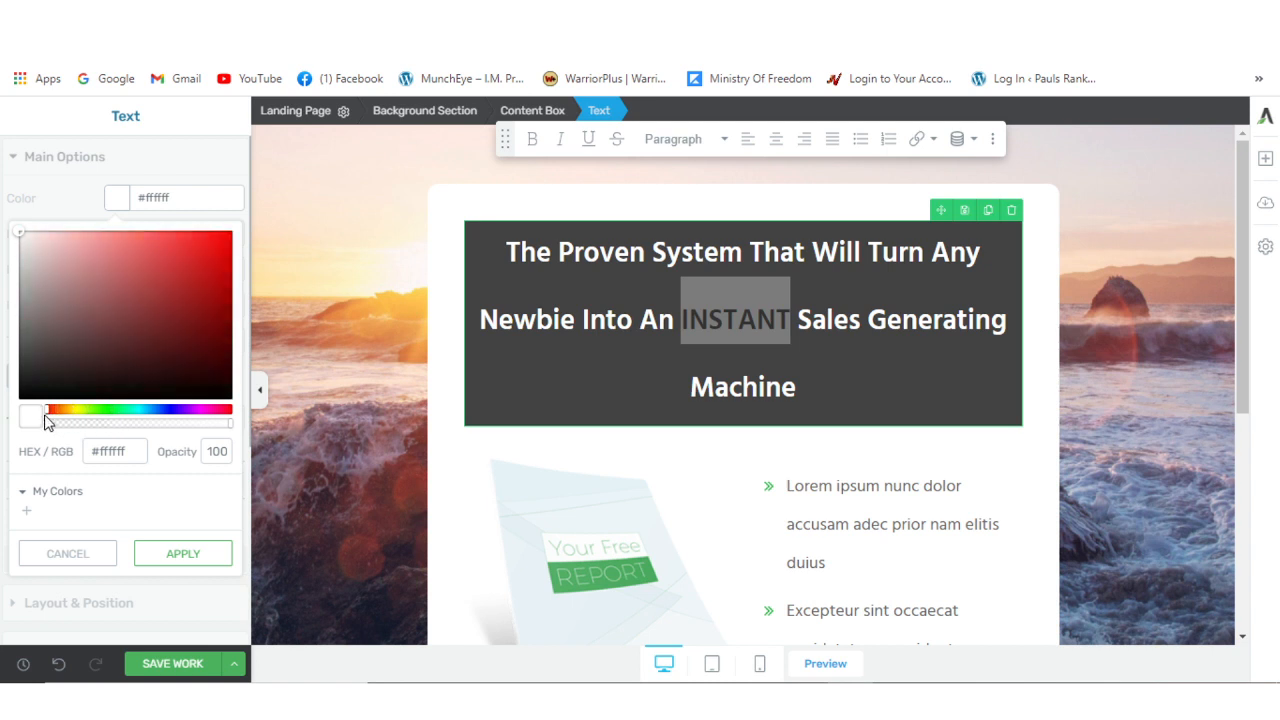
left_click_drag(17, 234, 177, 234)
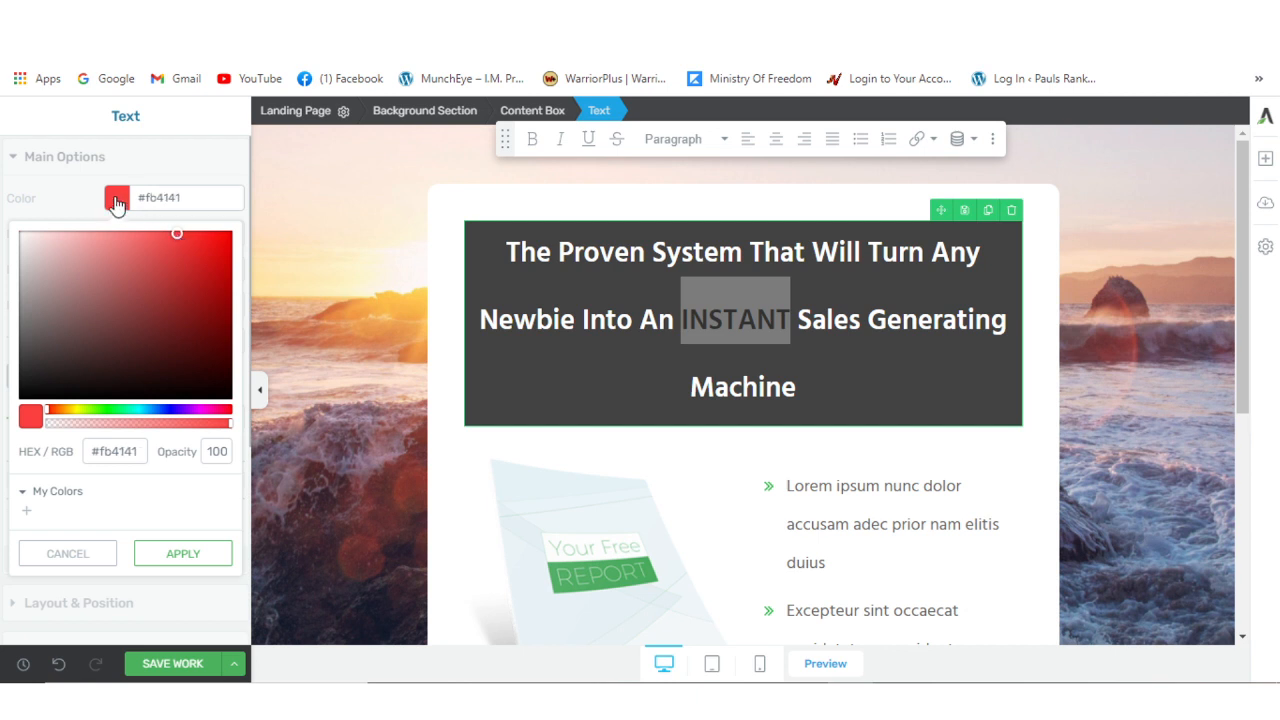
mouse_move(177, 237)
left_mouse_down()
mouse_move(100, 307)
mouse_move(100, 266)
mouse_move(125, 223)
mouse_move(184, 234)
left_mouse_up()
left_click(183, 556)
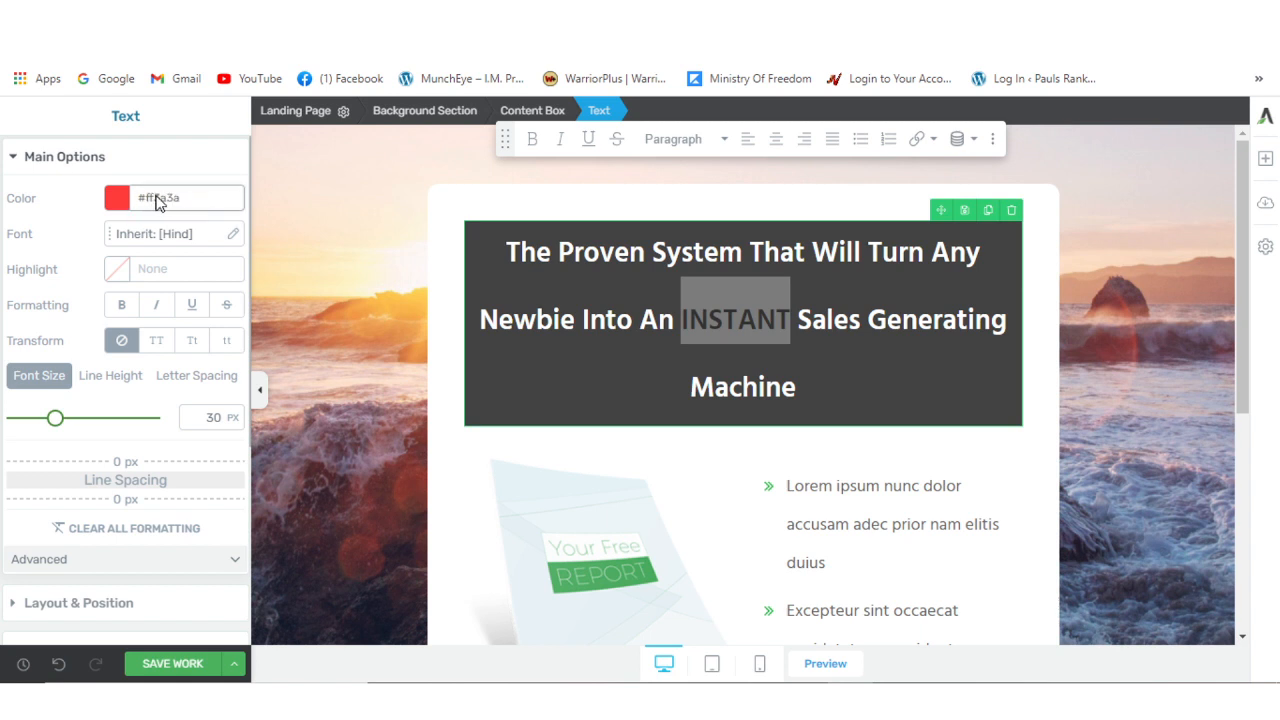
left_click(347, 402)
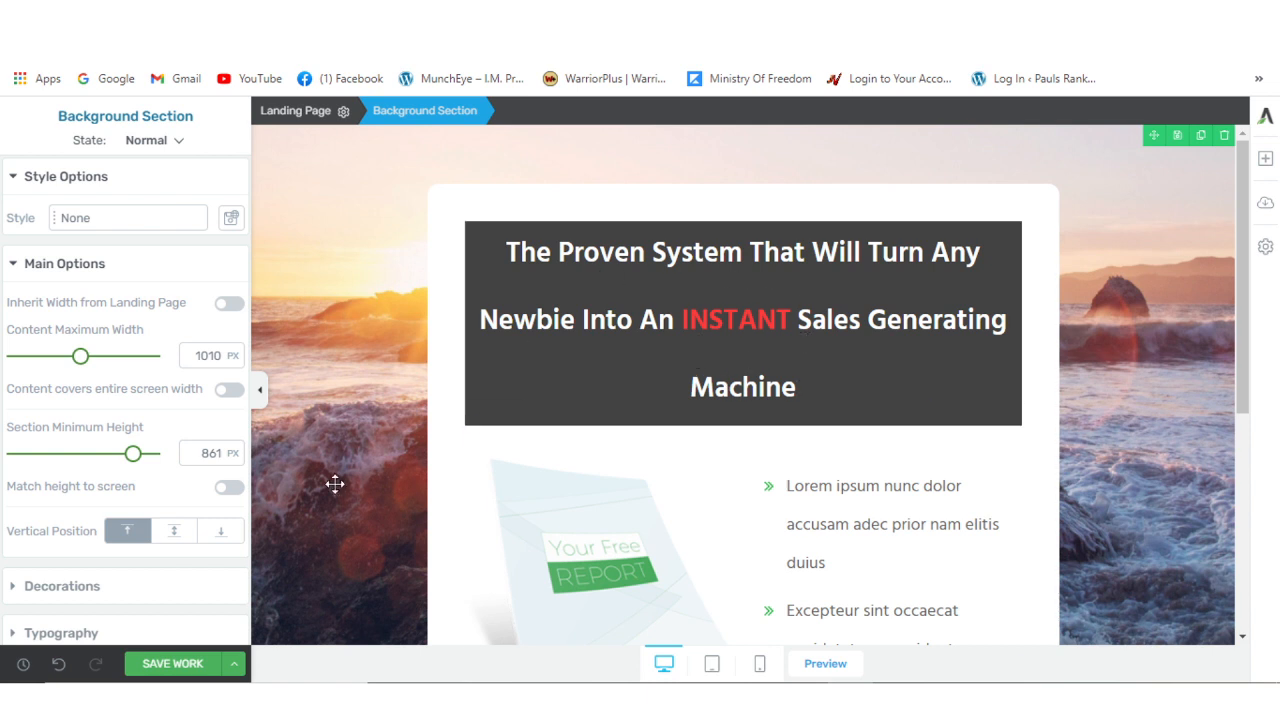
Step: Set the typography line height of the background section to 2.05 em
scroll(349, 443, "down", 3)
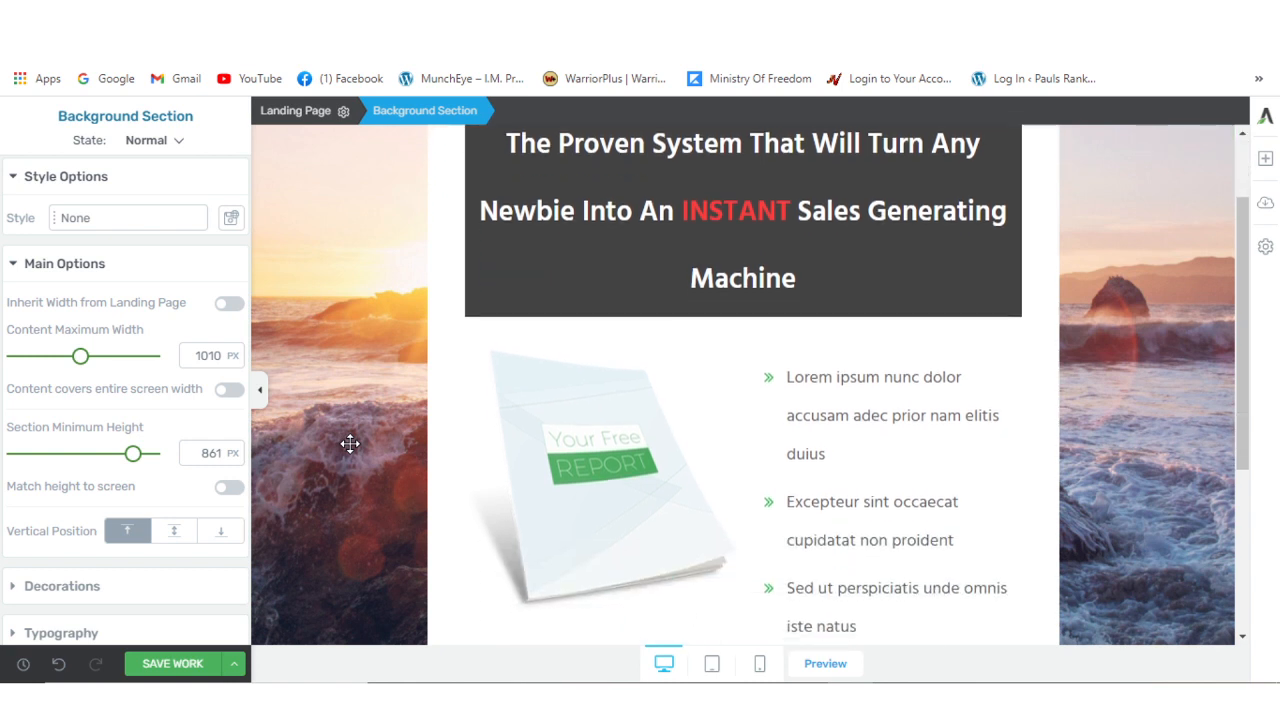
scroll(349, 443, "up", 3)
scroll(103, 338, "down", 3)
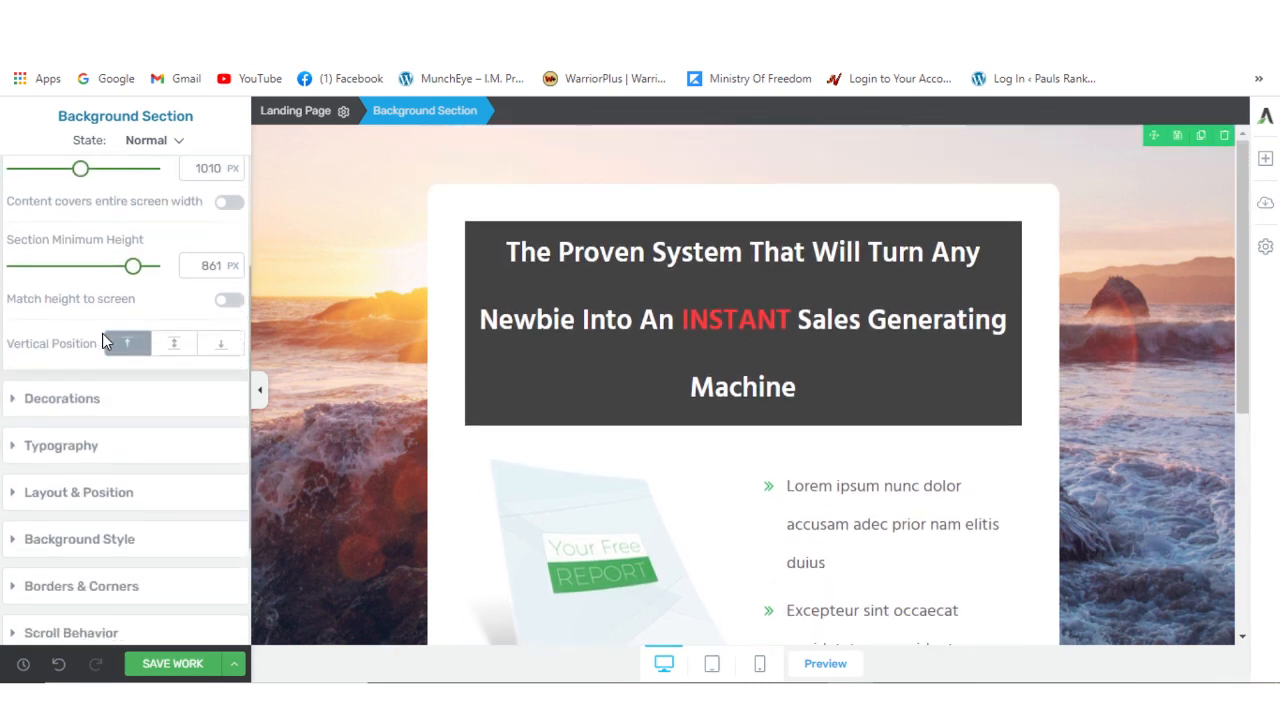
left_click(72, 447)
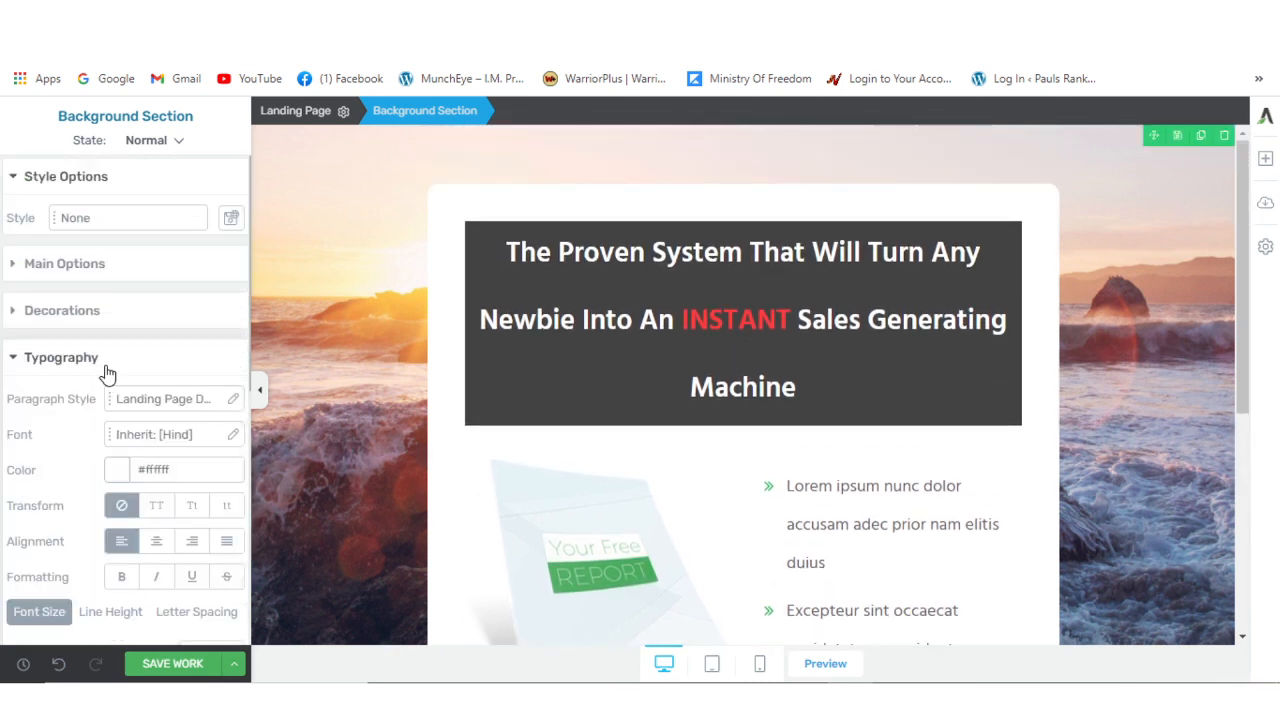
scroll(100, 380, "down", 3)
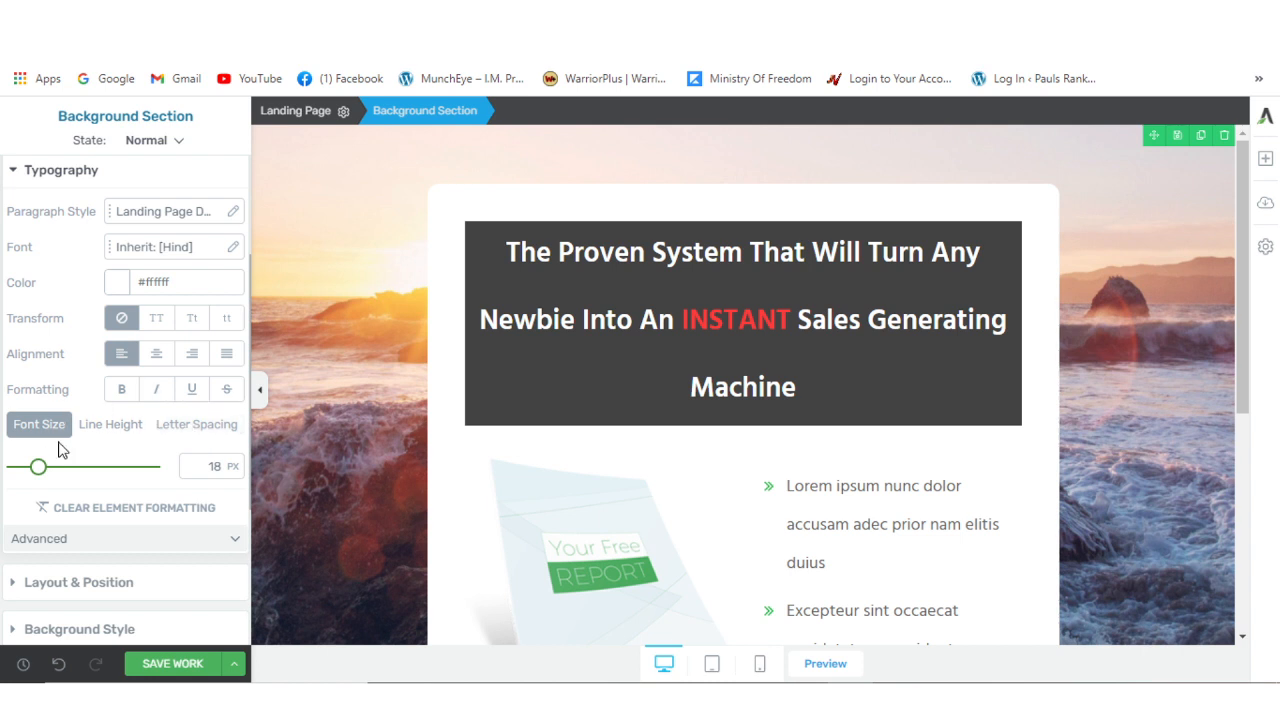
left_click(114, 429)
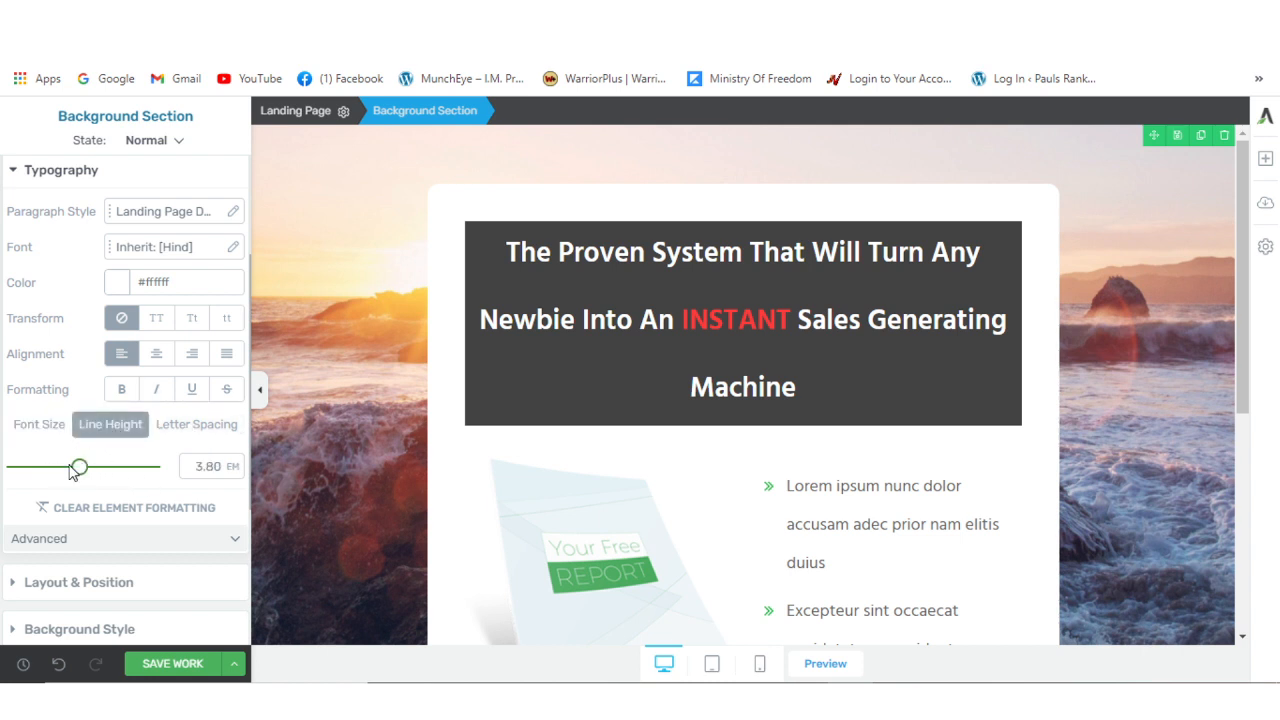
left_click_drag(80, 475, 49, 470)
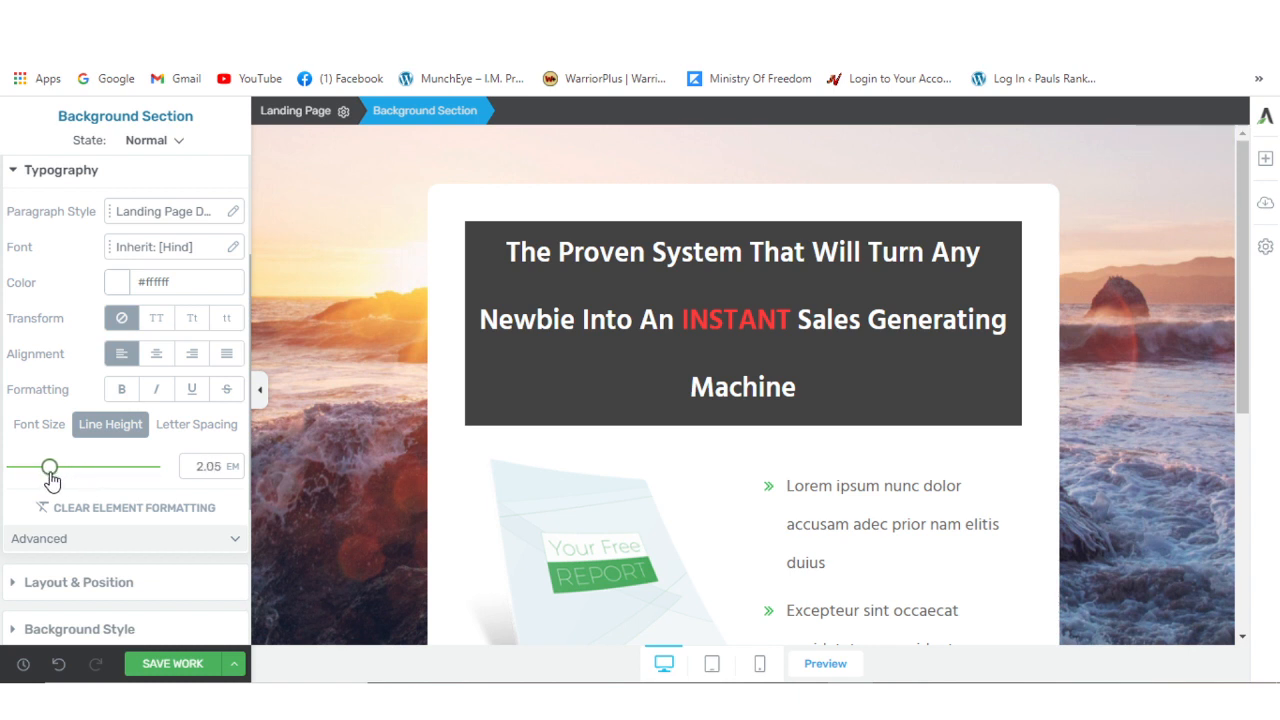
Step: Reduce the line height of the "The Proven System" headline text to 2.40 em
left_click(622, 382)
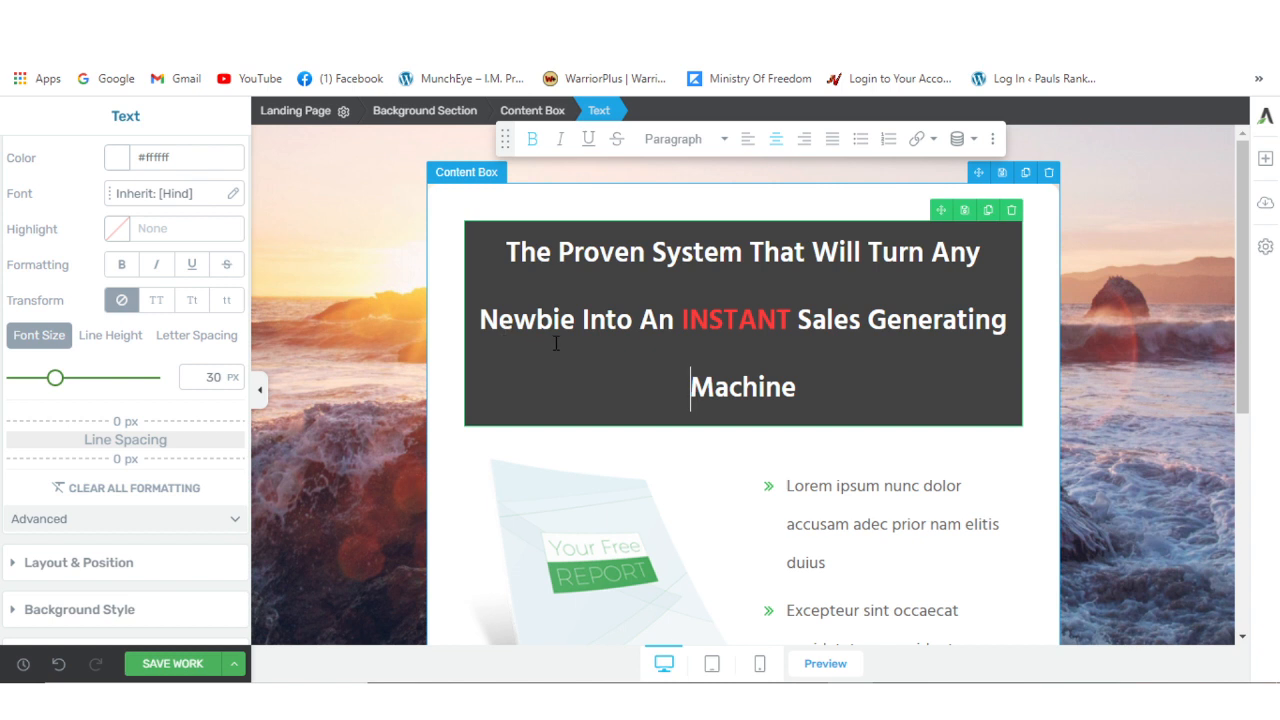
left_click(111, 336)
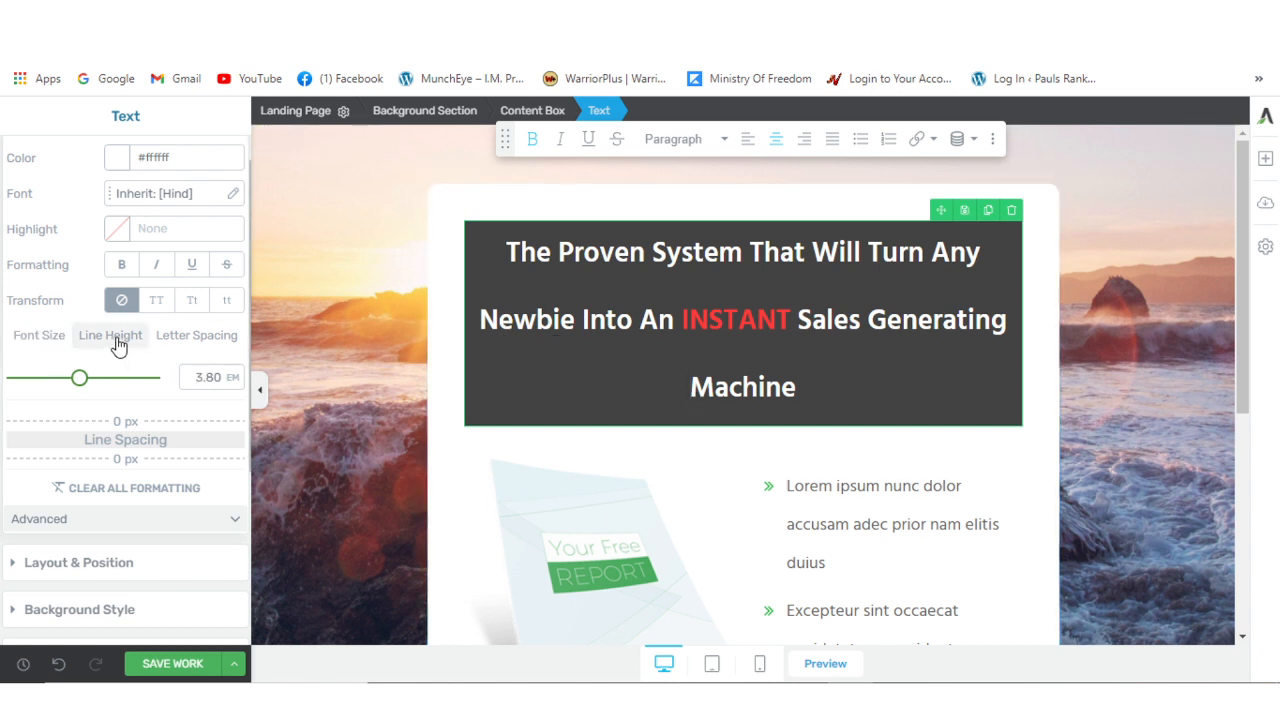
left_click_drag(80, 381, 57, 374)
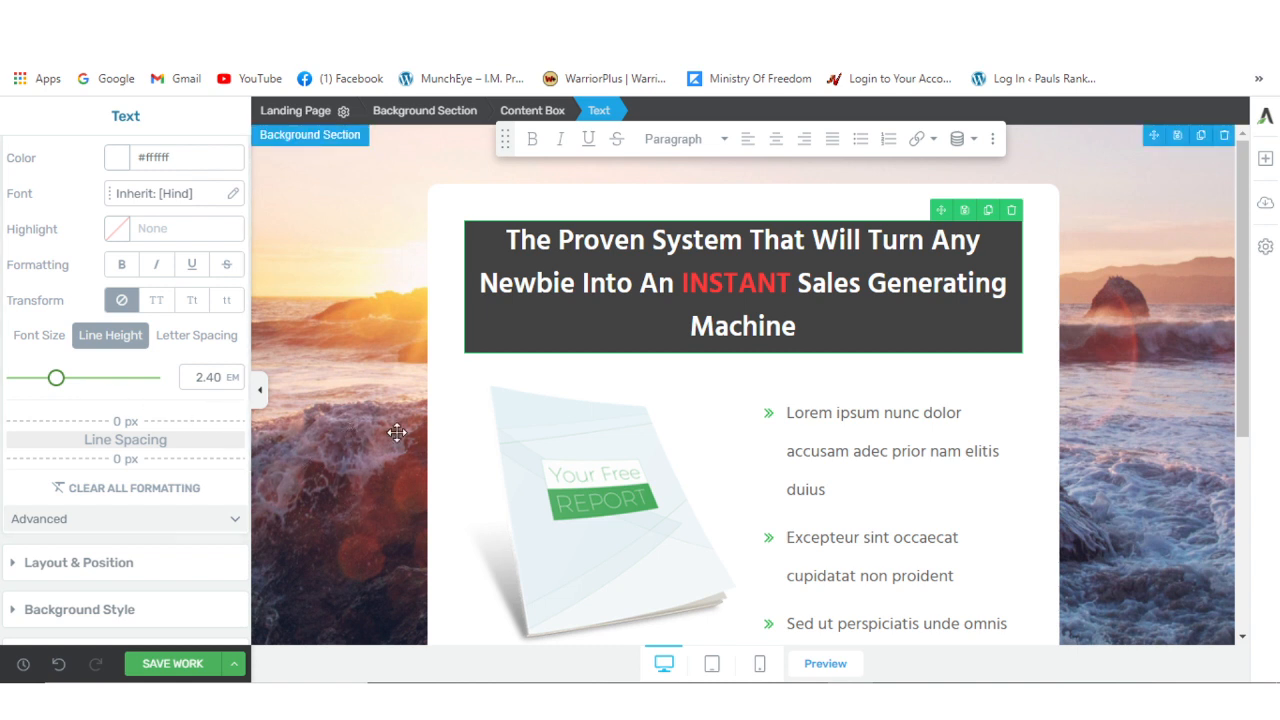
Step: Round all corners of the dark headline box with a 20 px radius and save the page
left_click(616, 323)
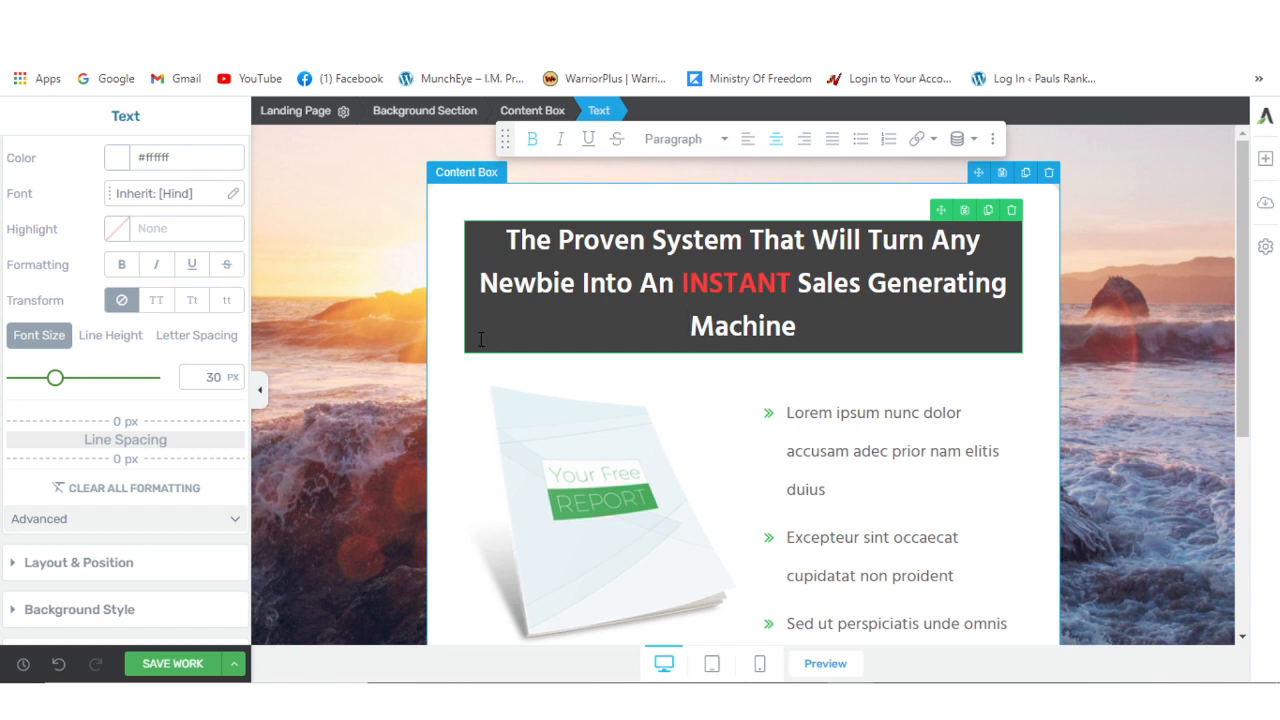
scroll(226, 424, "up", 1)
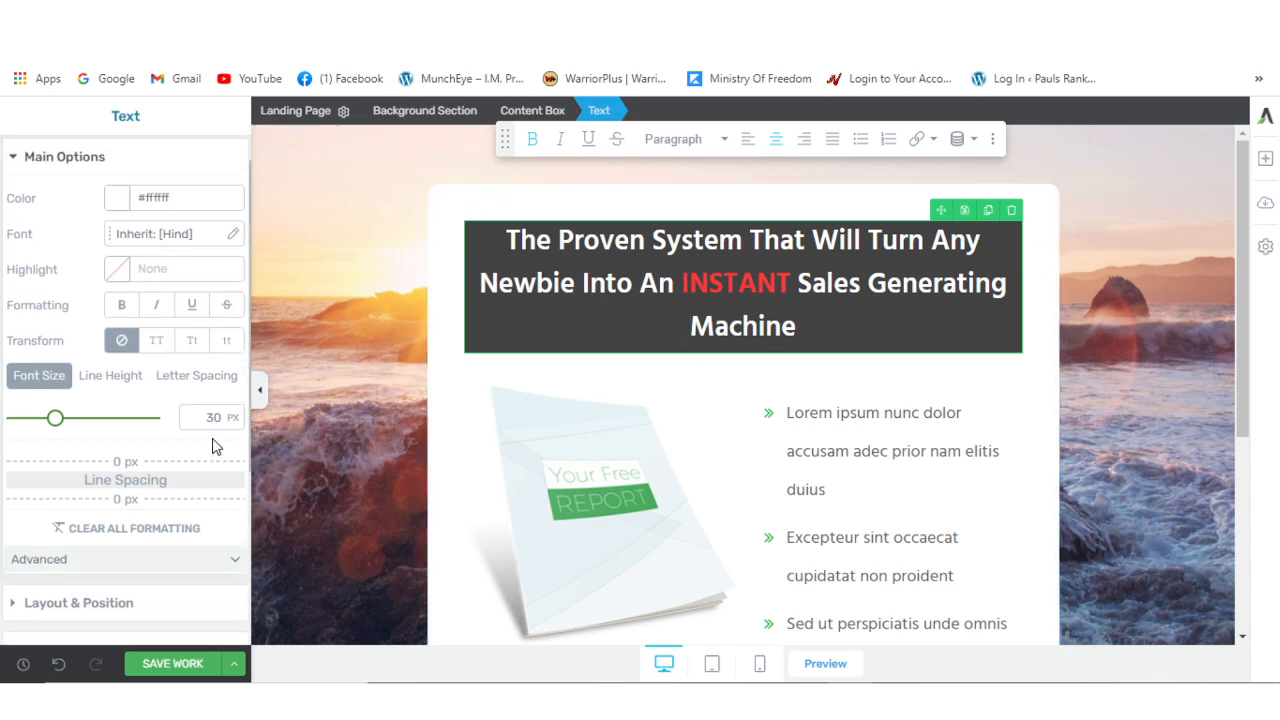
left_click(50, 160)
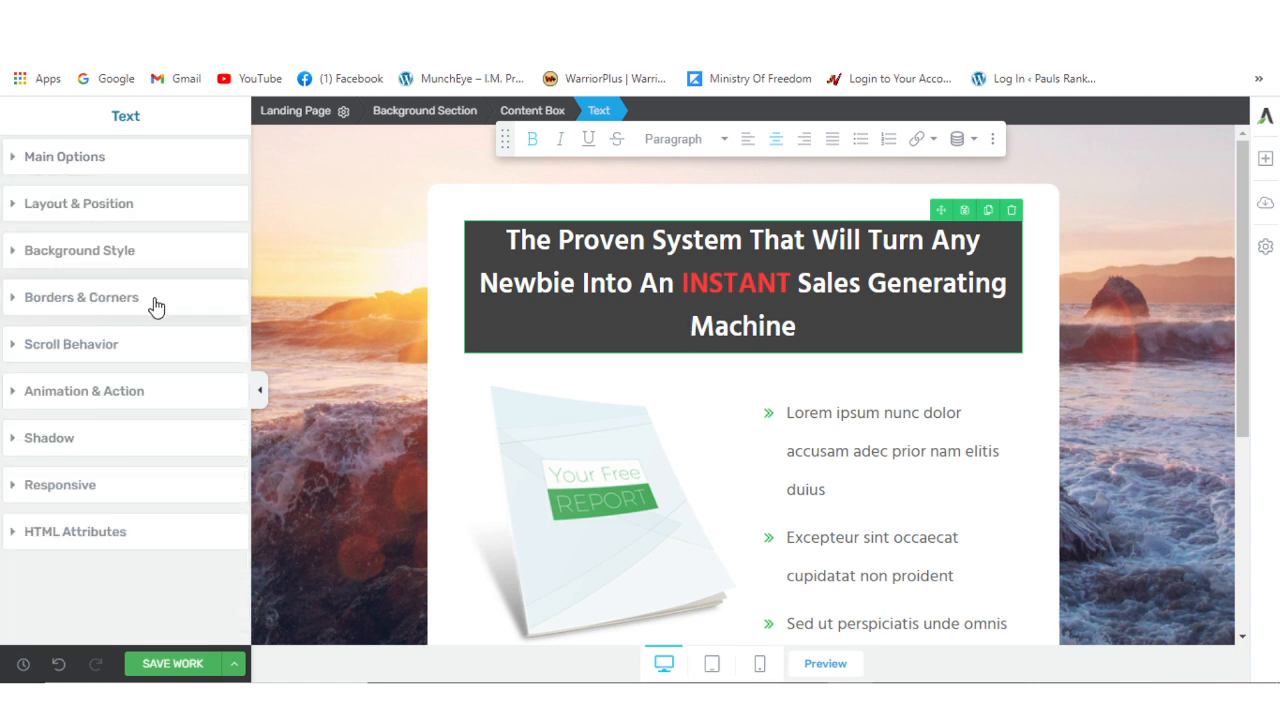
left_click(84, 302)
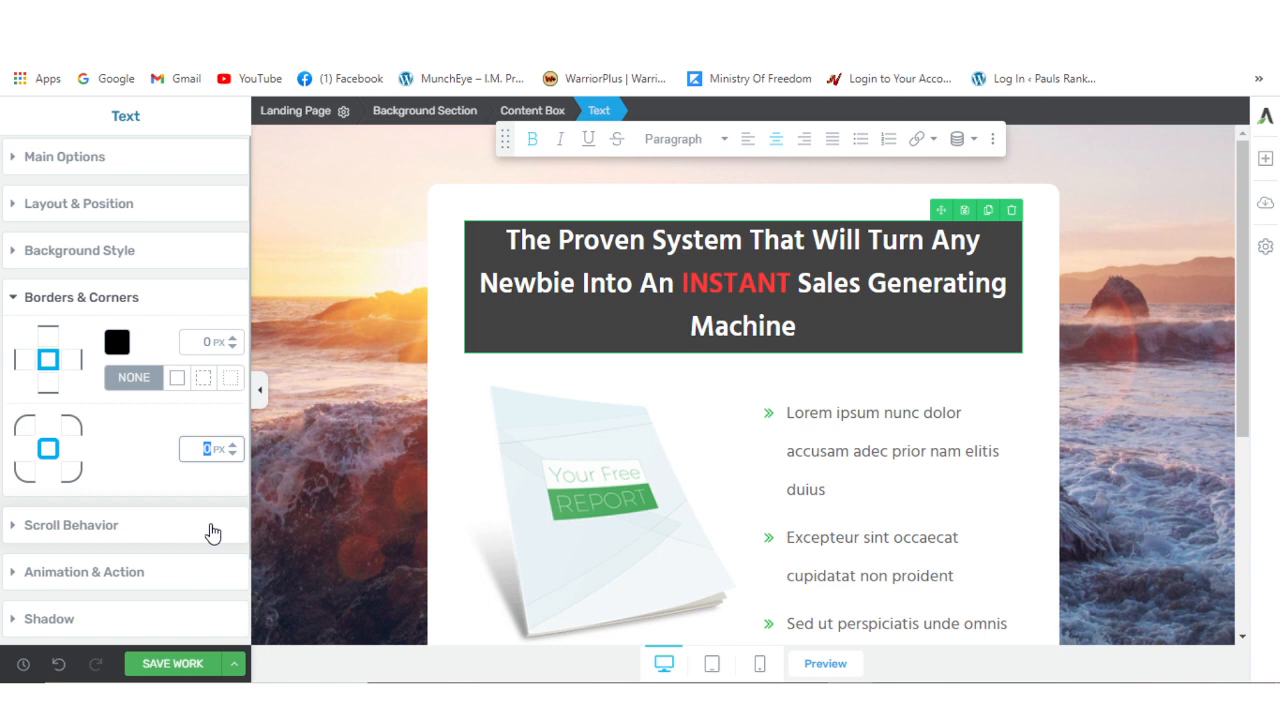
type("20")
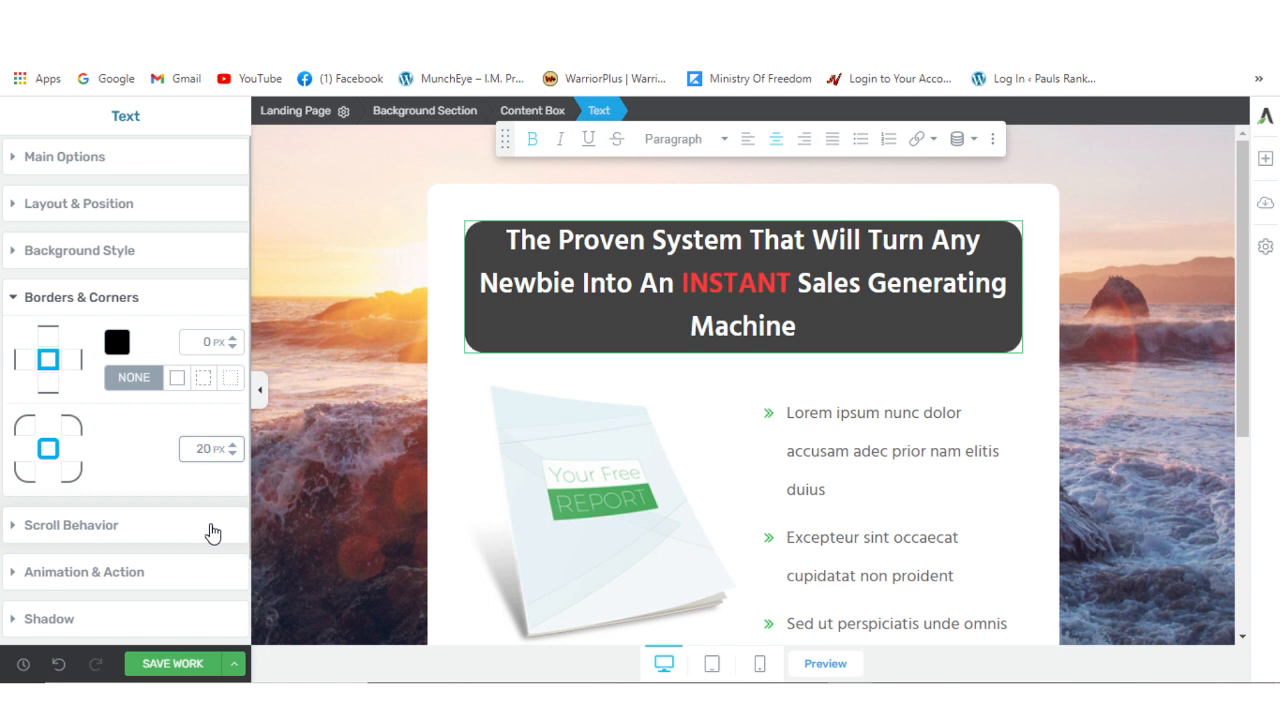
left_click(326, 452)
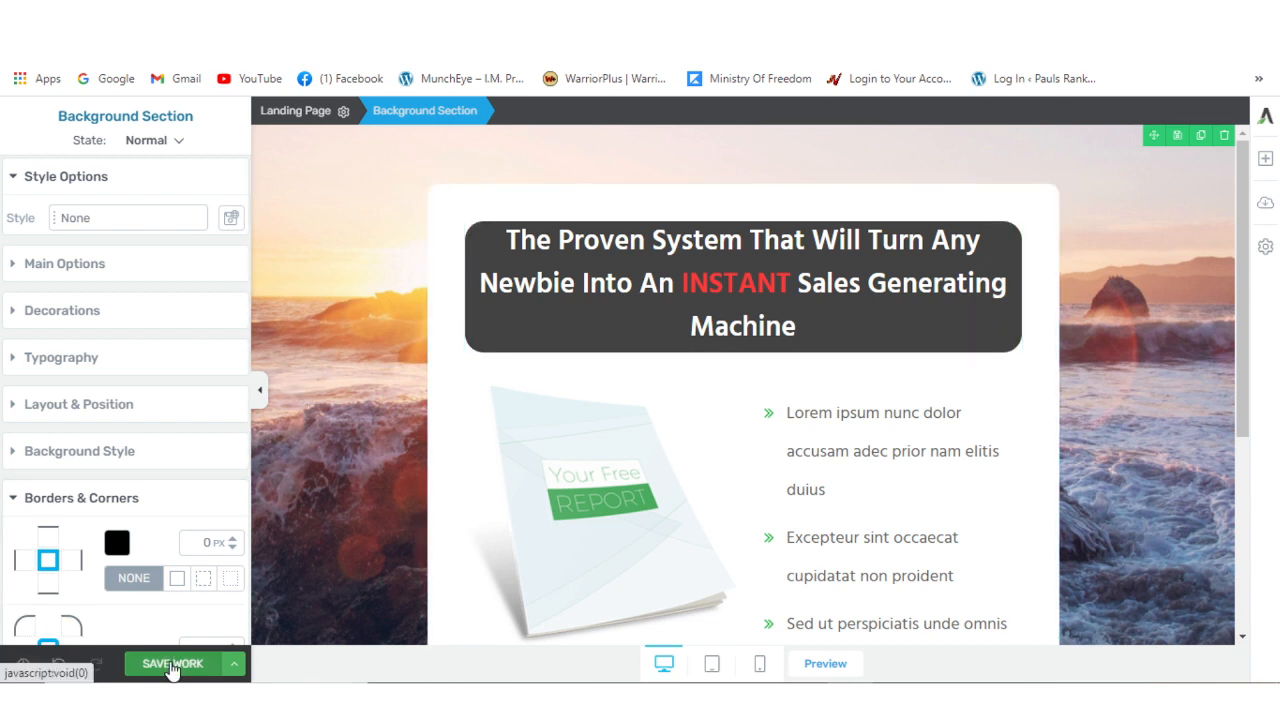
left_click(172, 666)
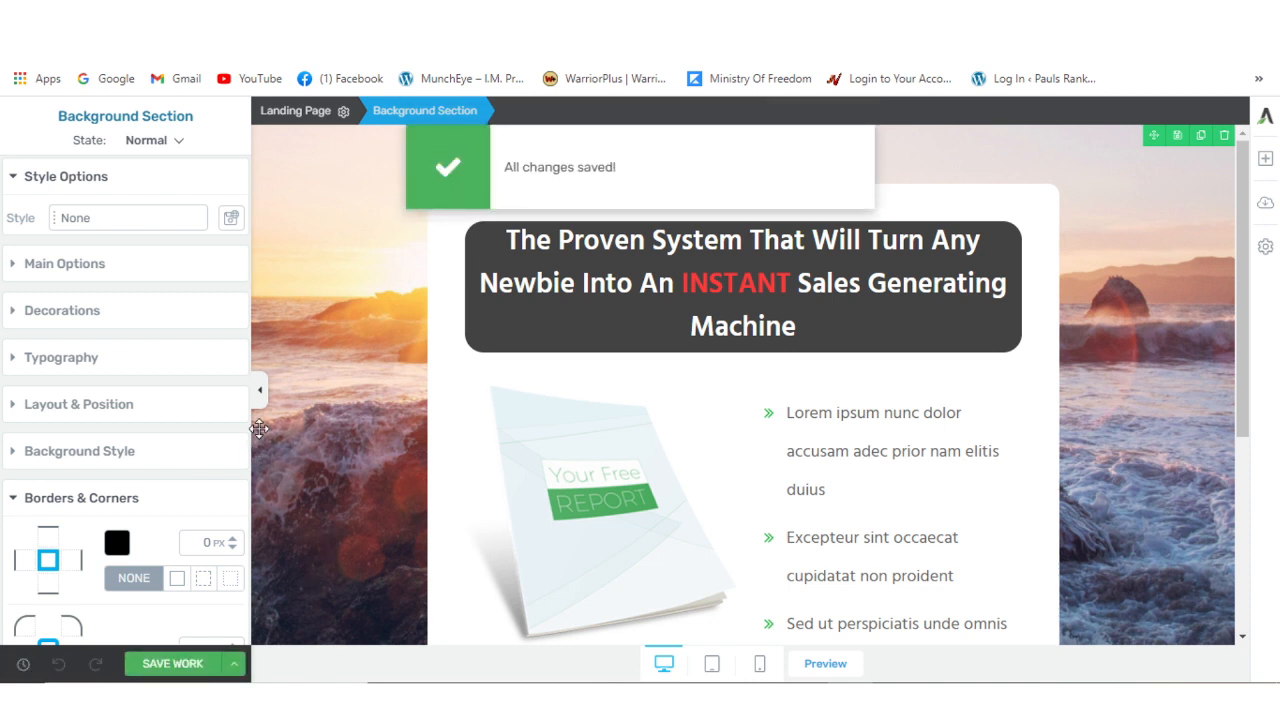
Step: Replace the "Your Free REPORT" image with the Instant Affiliate System box image download-66.png from the media library
scroll(1160, 428, "down", 2)
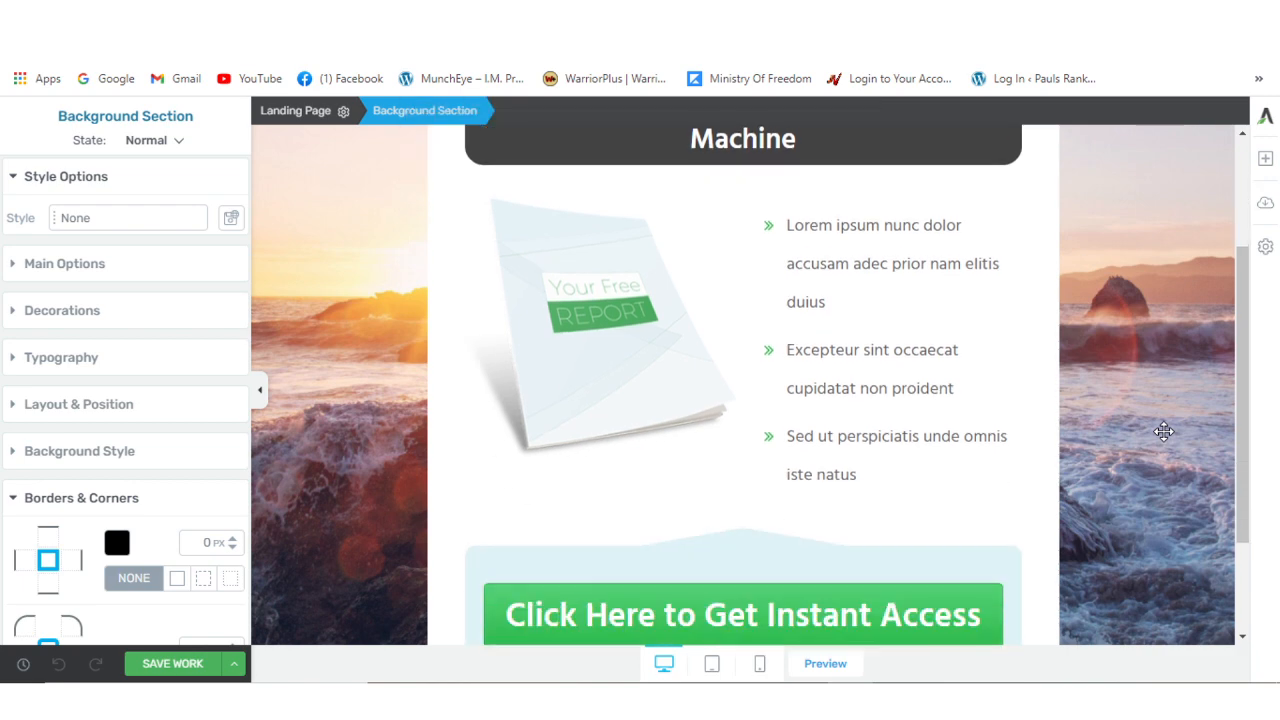
scroll(1164, 431, "up", 1)
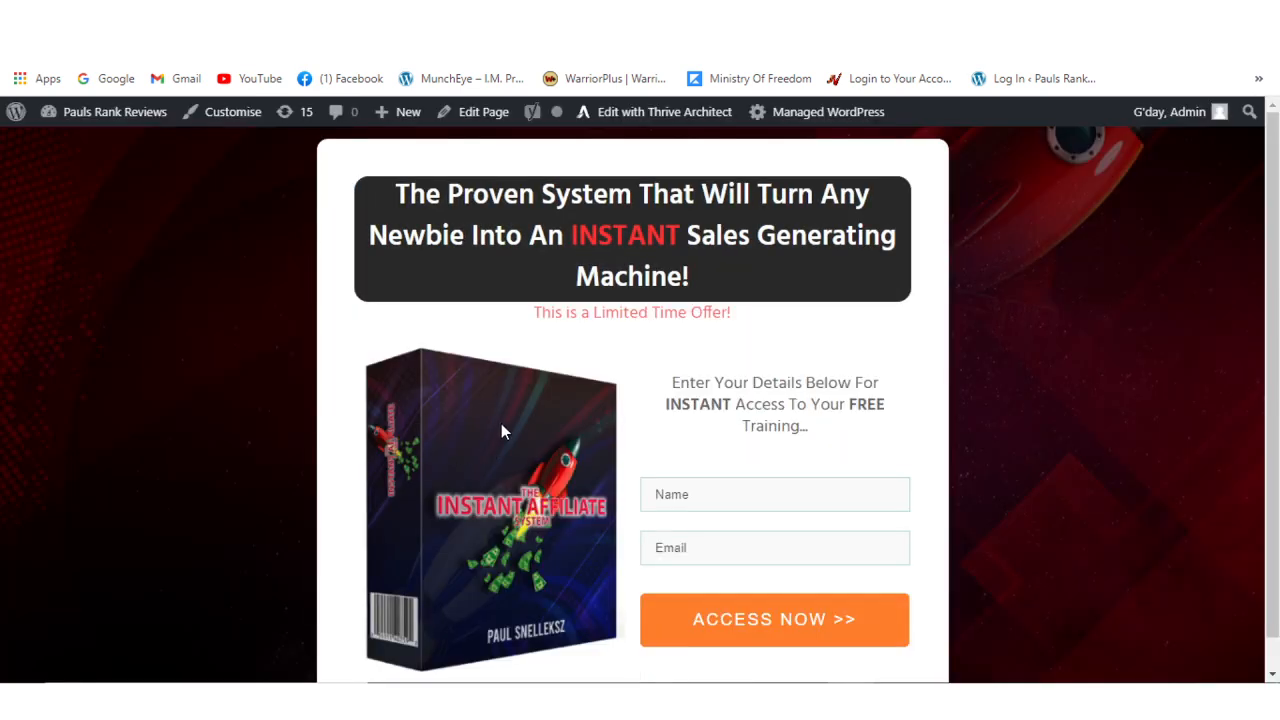
scroll(474, 528, "down", 1)
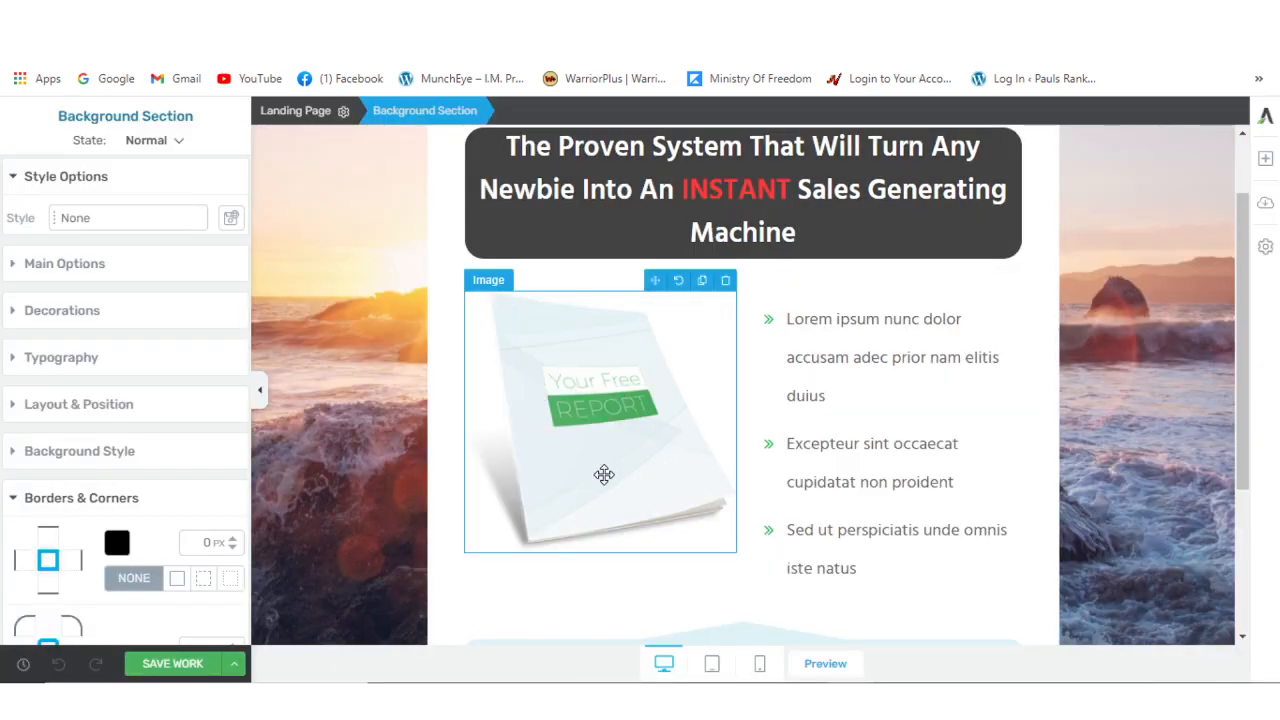
left_click(586, 414)
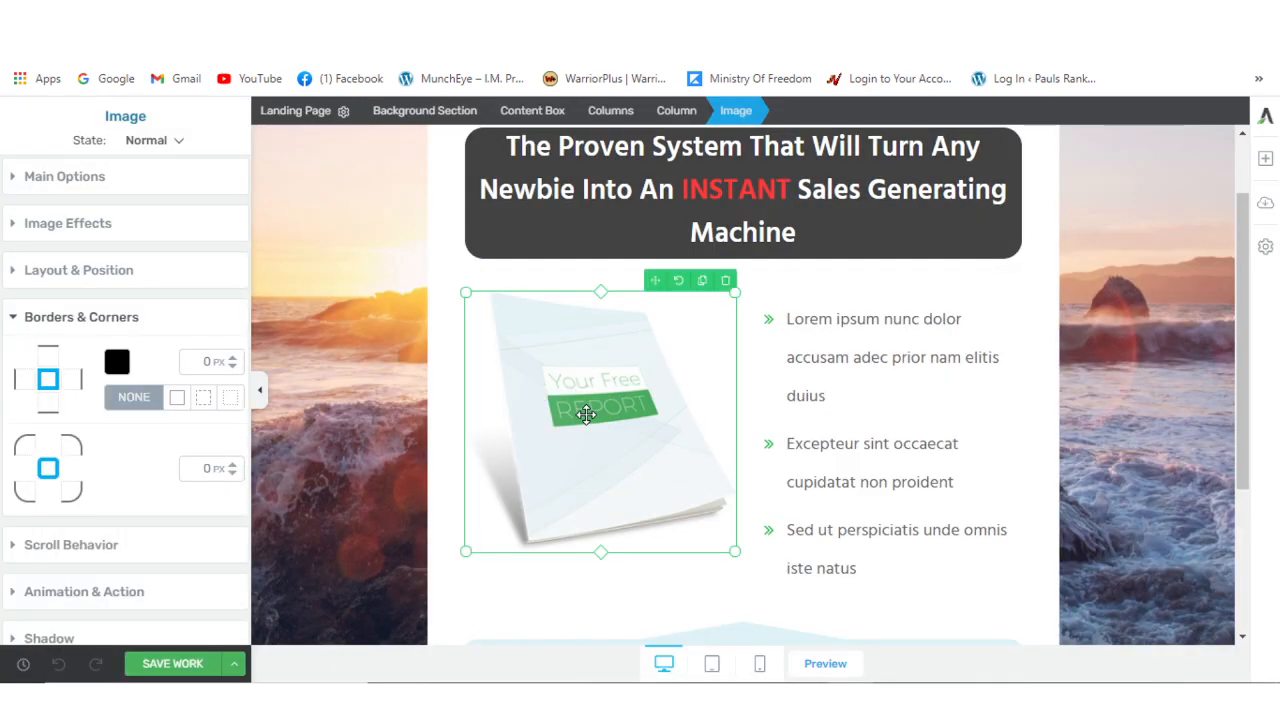
left_click(61, 185)
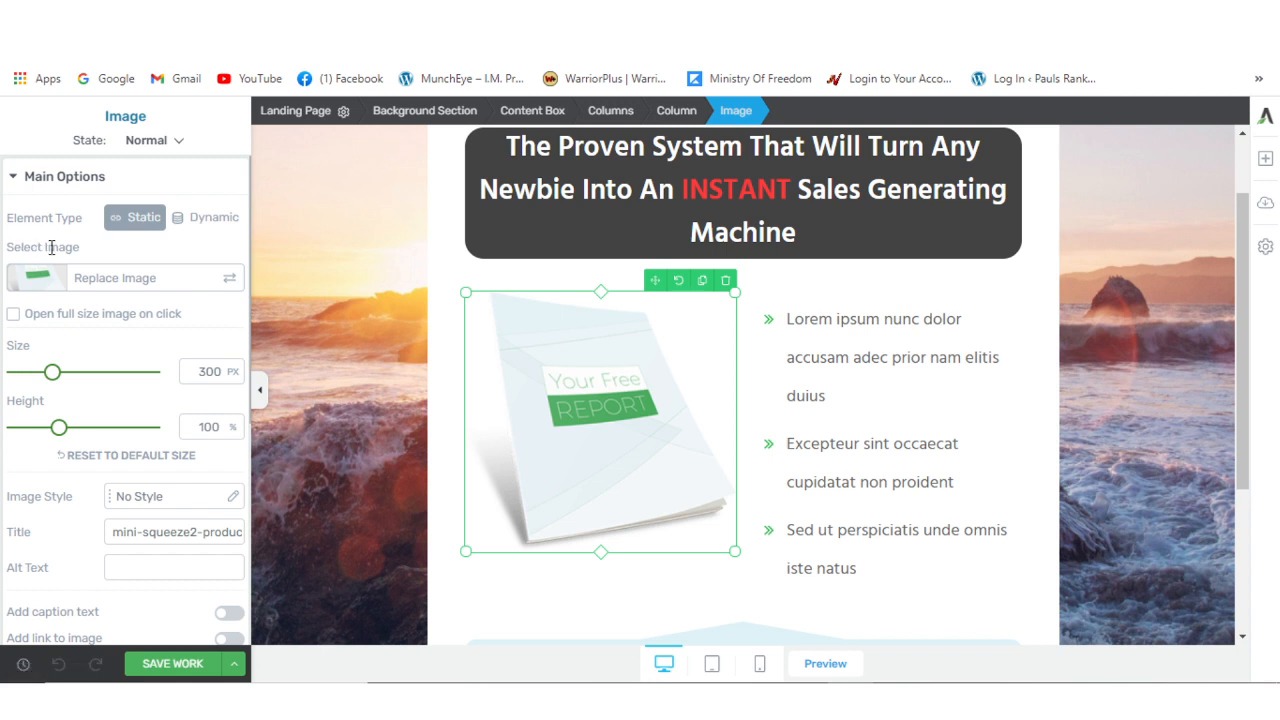
left_click(130, 287)
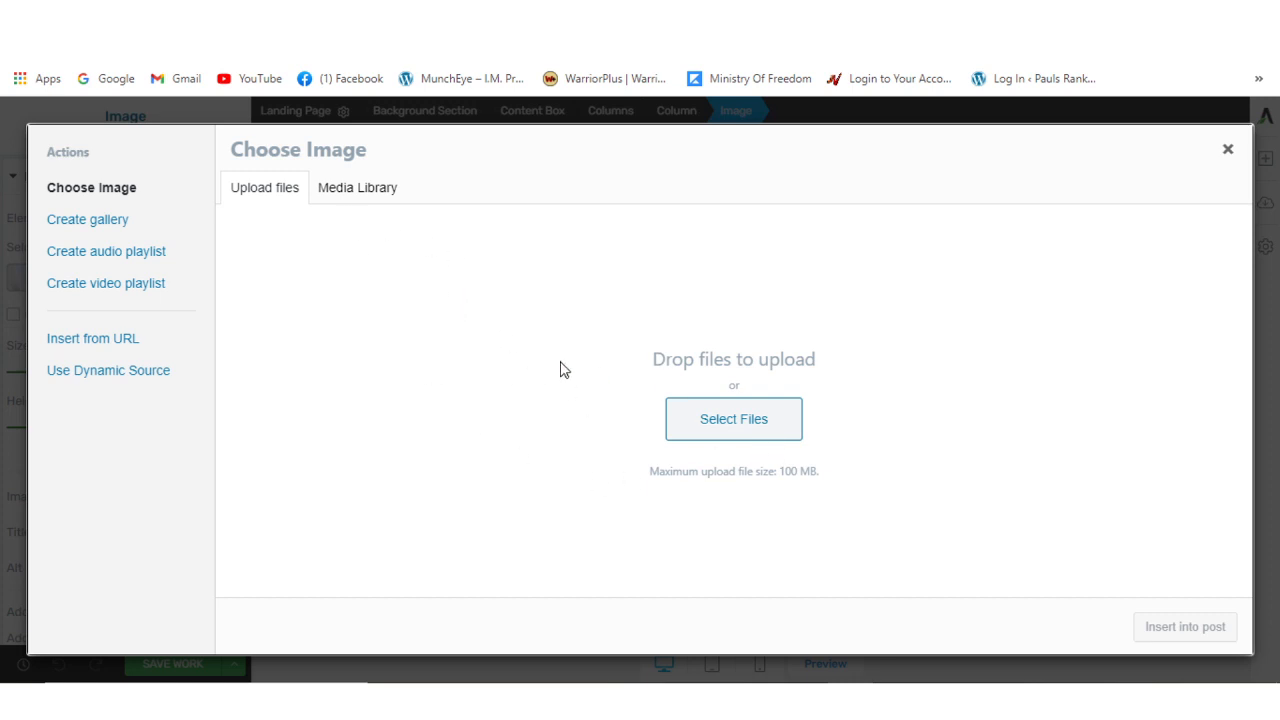
left_click(372, 195)
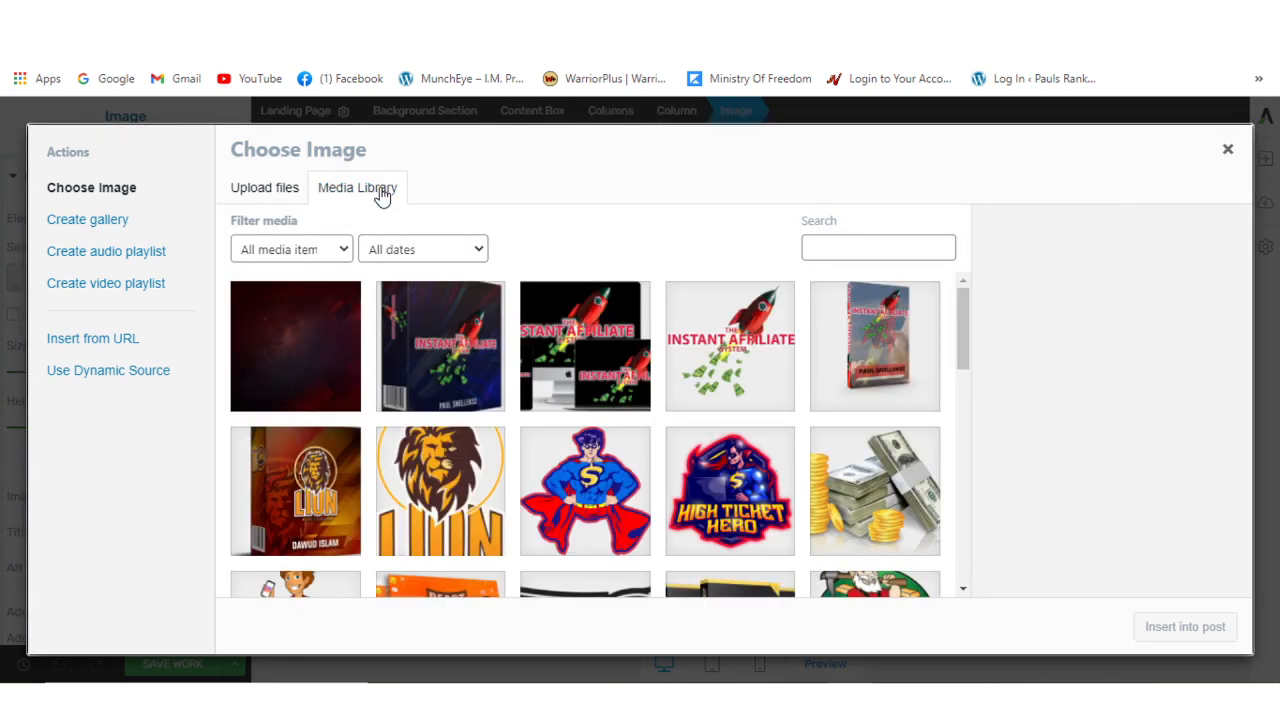
left_click(460, 352)
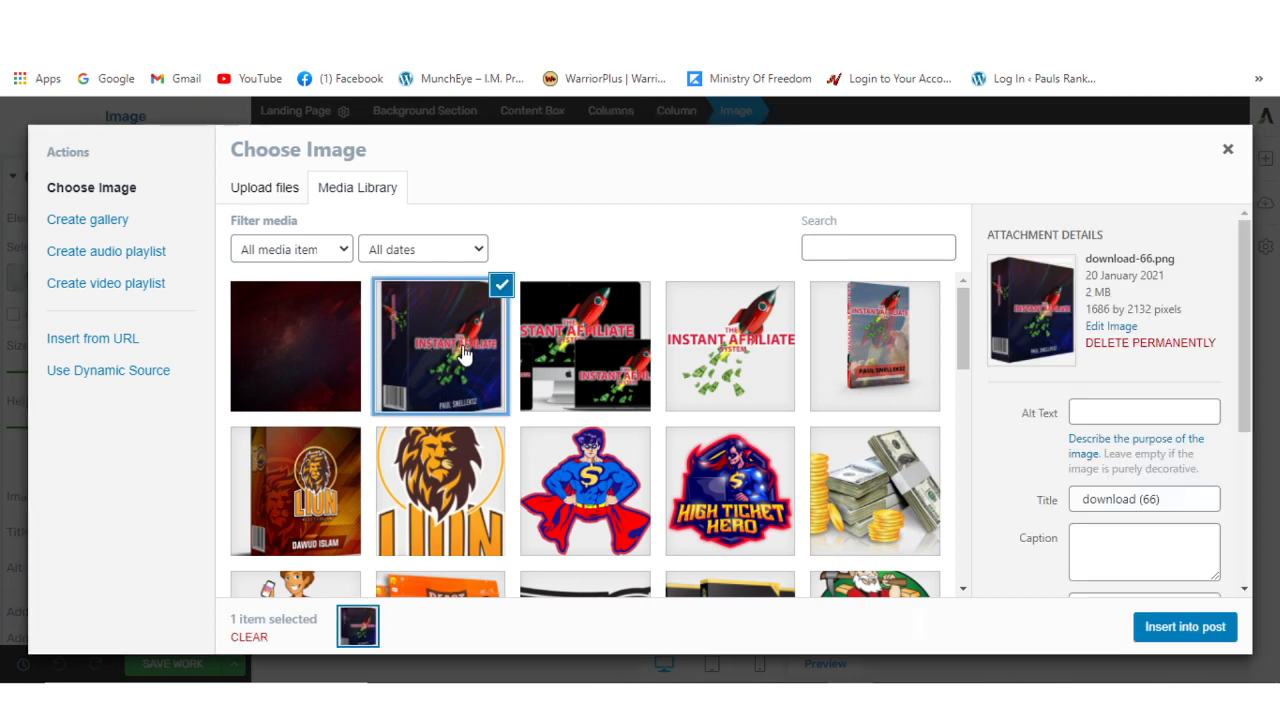
left_click(1172, 628)
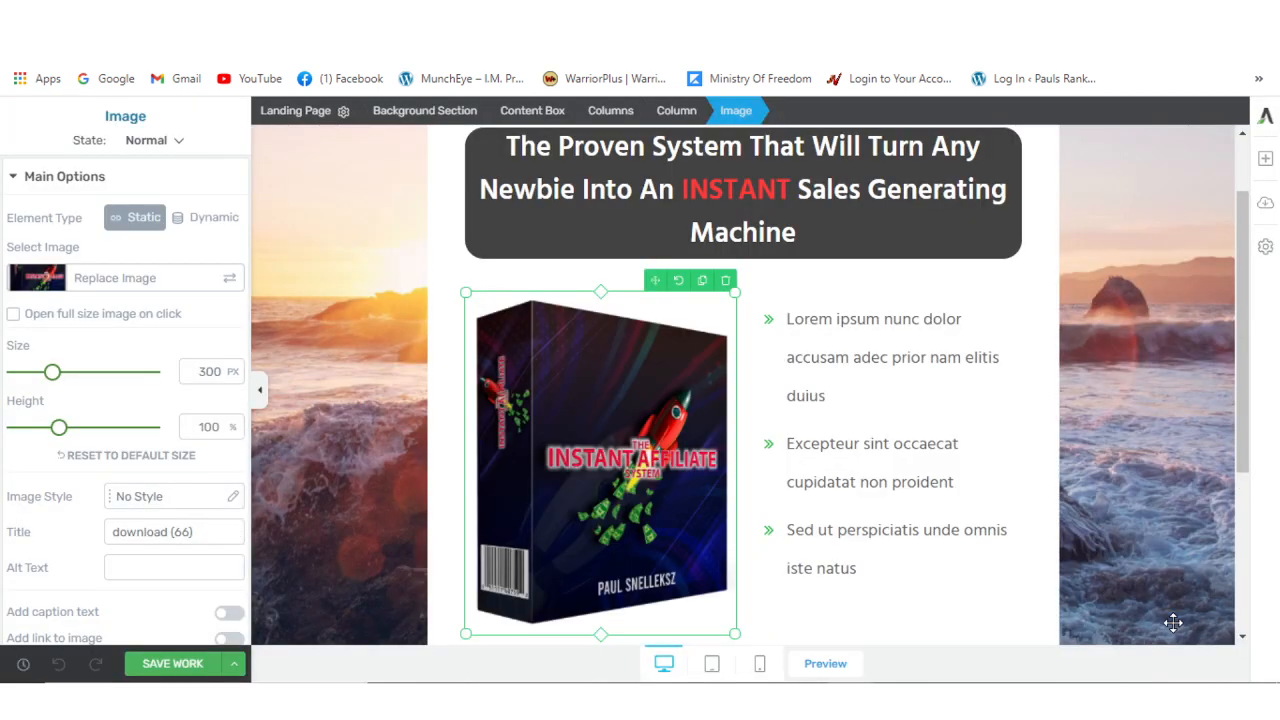
left_click(344, 462)
scroll(823, 543, "up", 2)
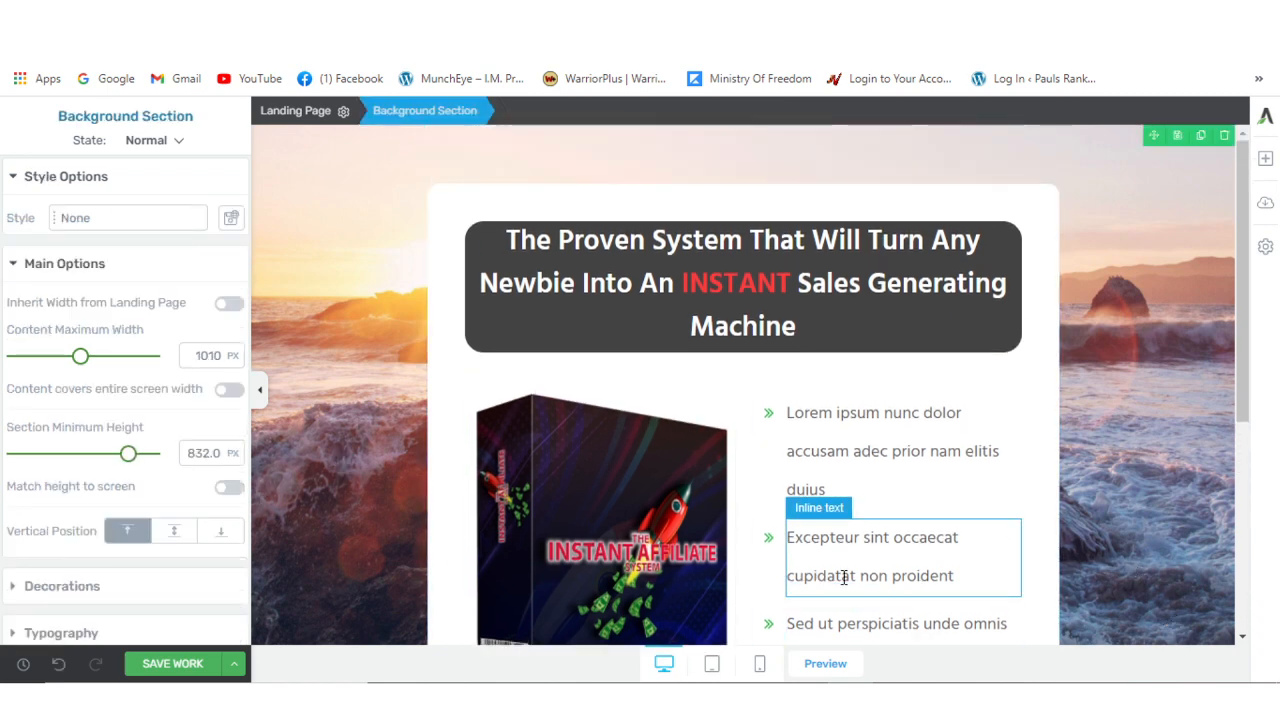
scroll(732, 557, "down", 1)
scroll(732, 557, "down", 1)
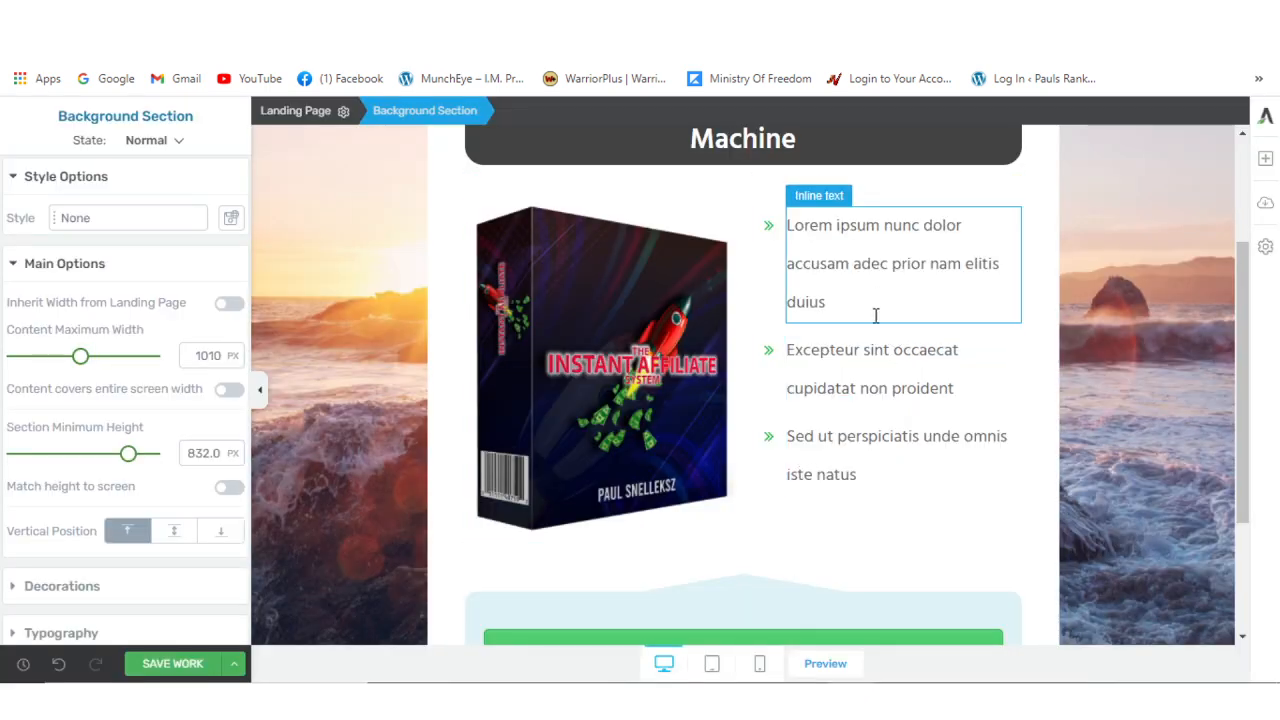
Step: Delete the bulleted list beside the product box image and place a Lead Generation form in the emptied column
scroll(847, 436, "up", 1)
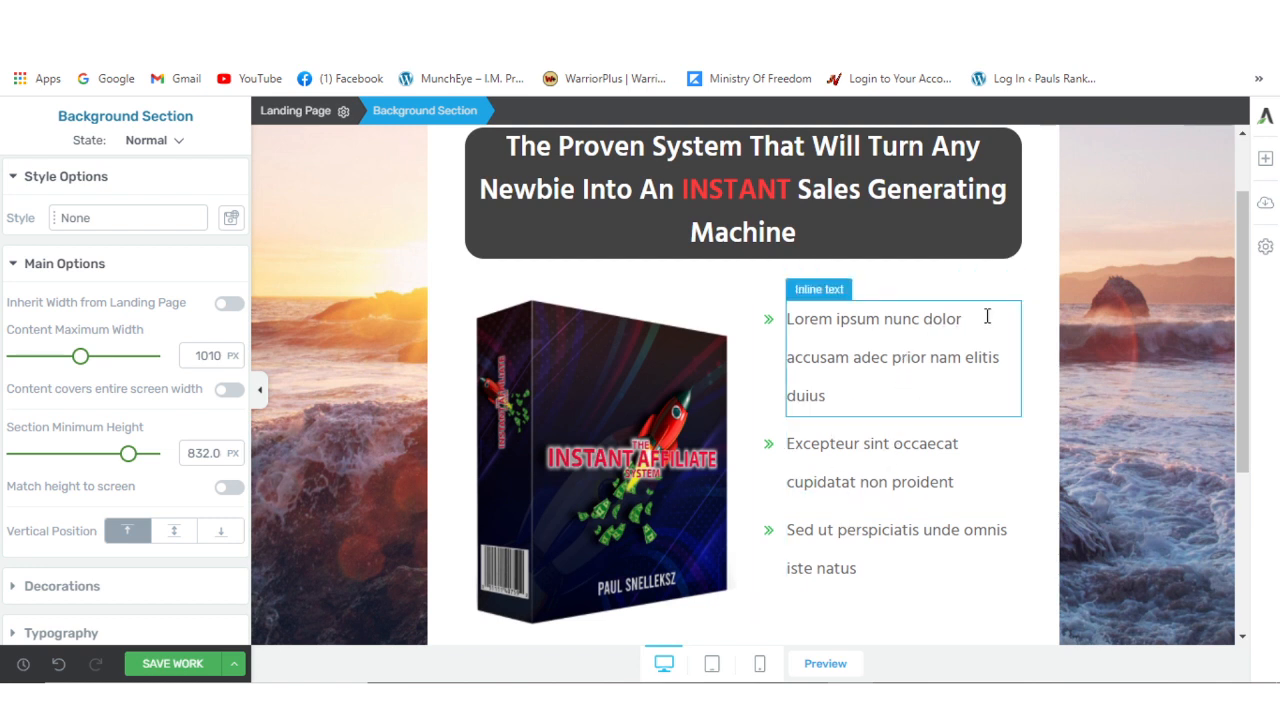
left_click(1011, 280)
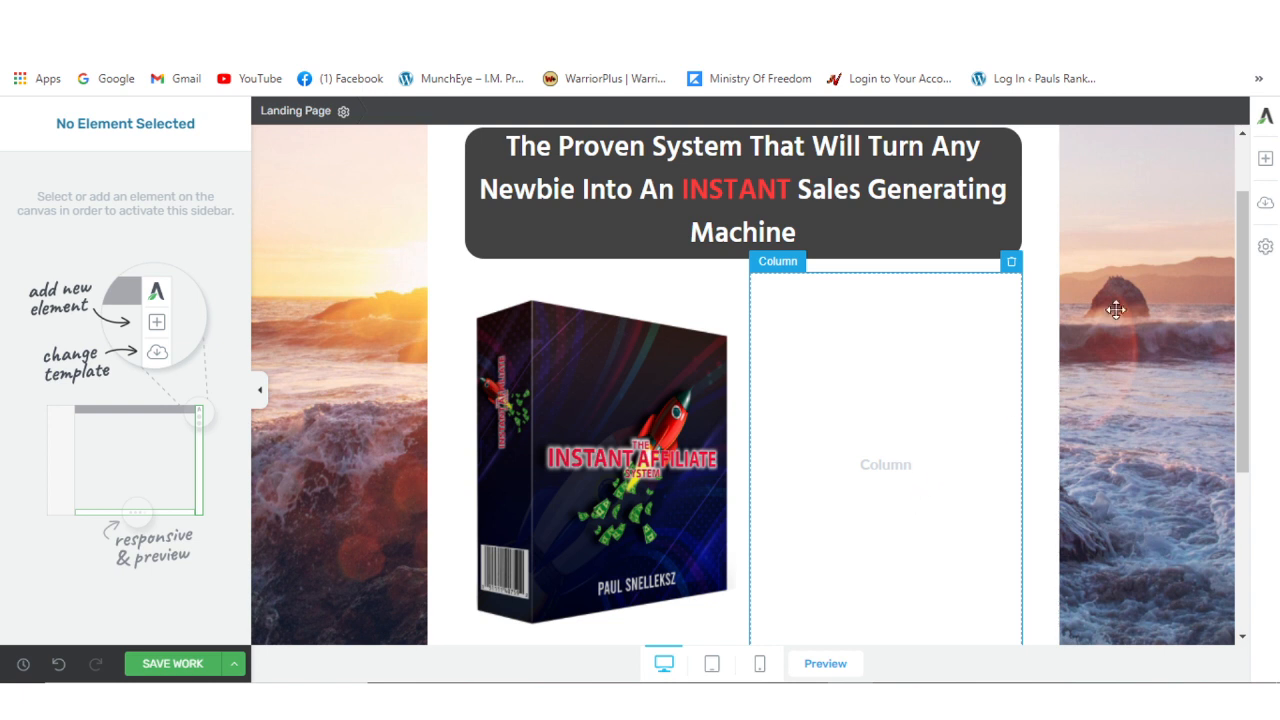
left_click(1267, 162)
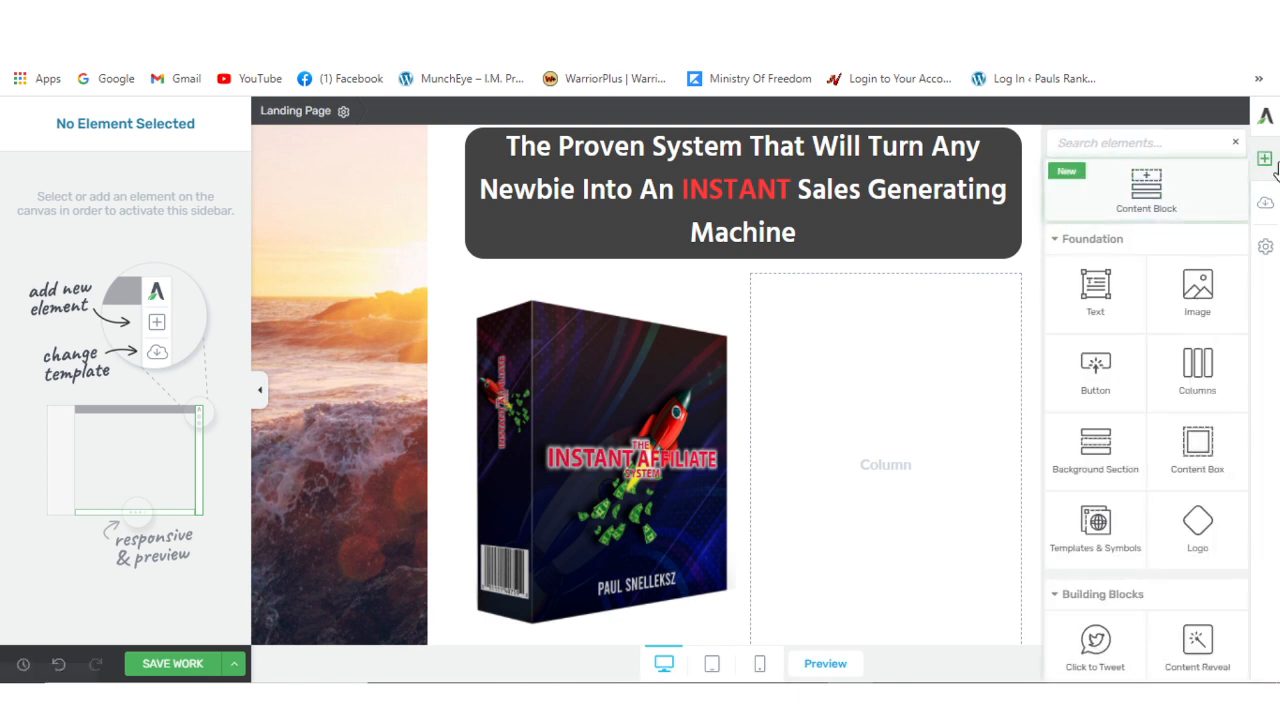
scroll(1143, 432, "down", 12)
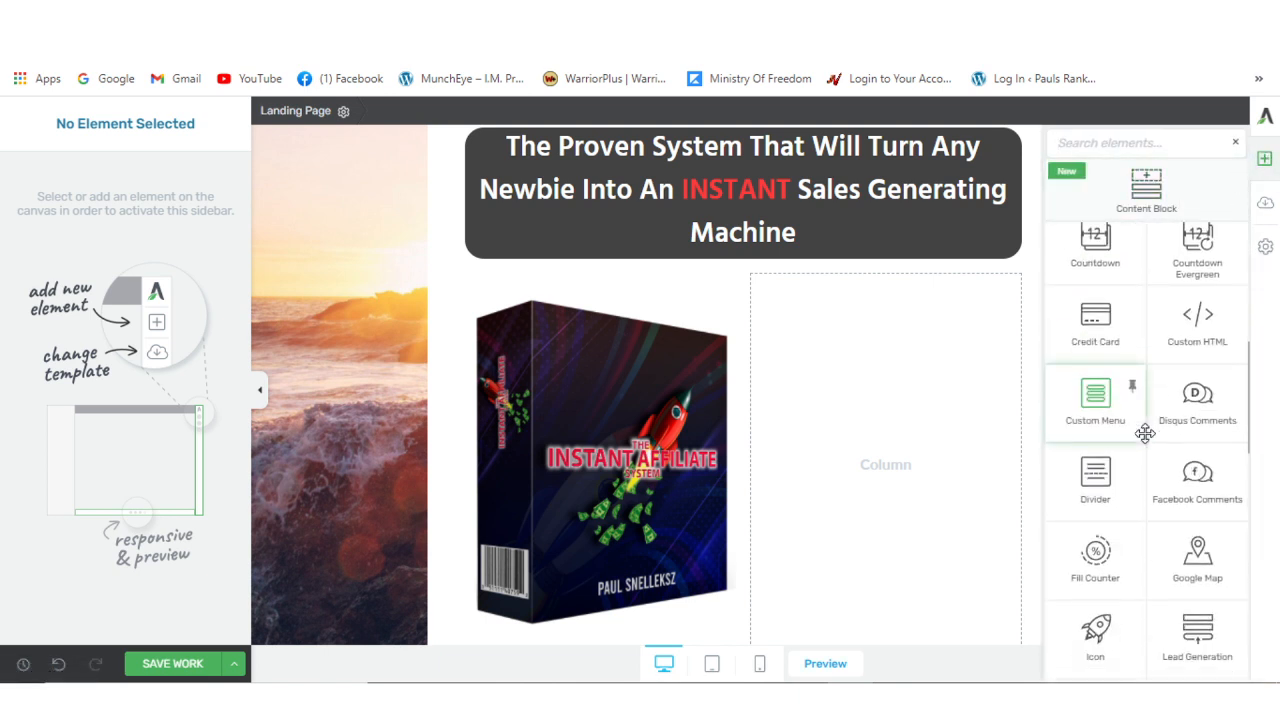
scroll(1144, 432, "down", 8)
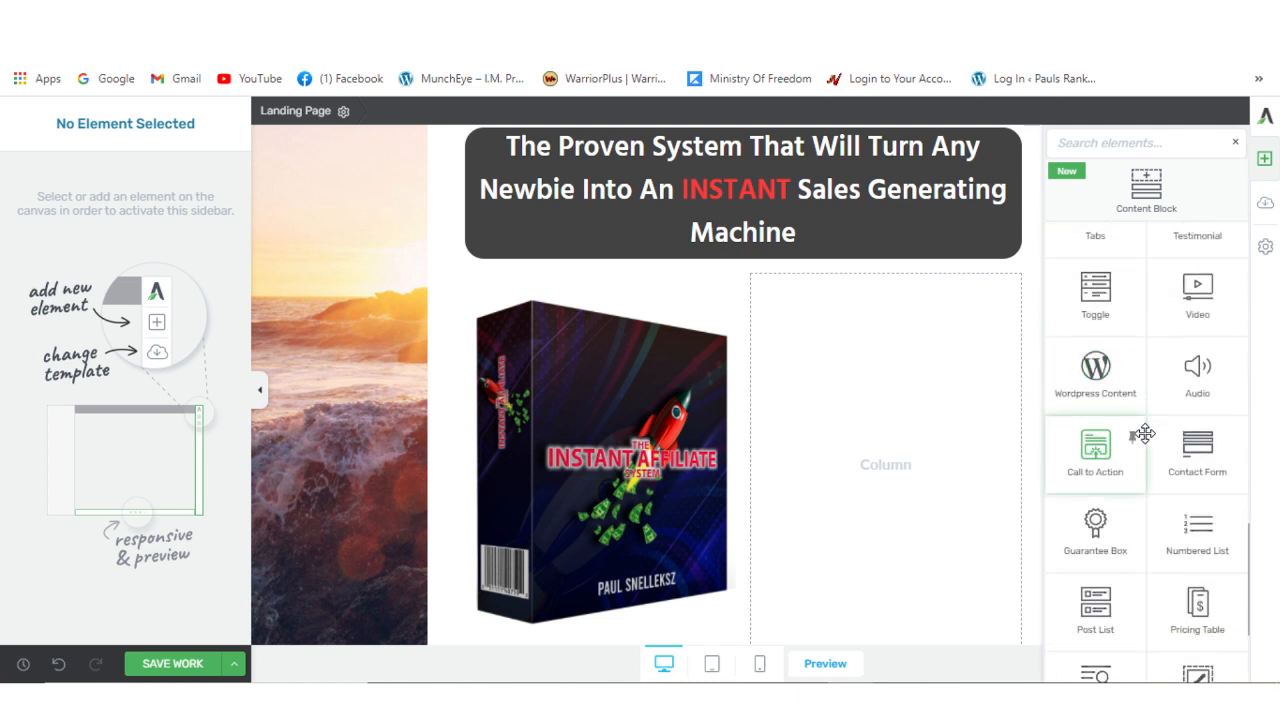
scroll(1145, 432, "up", 8)
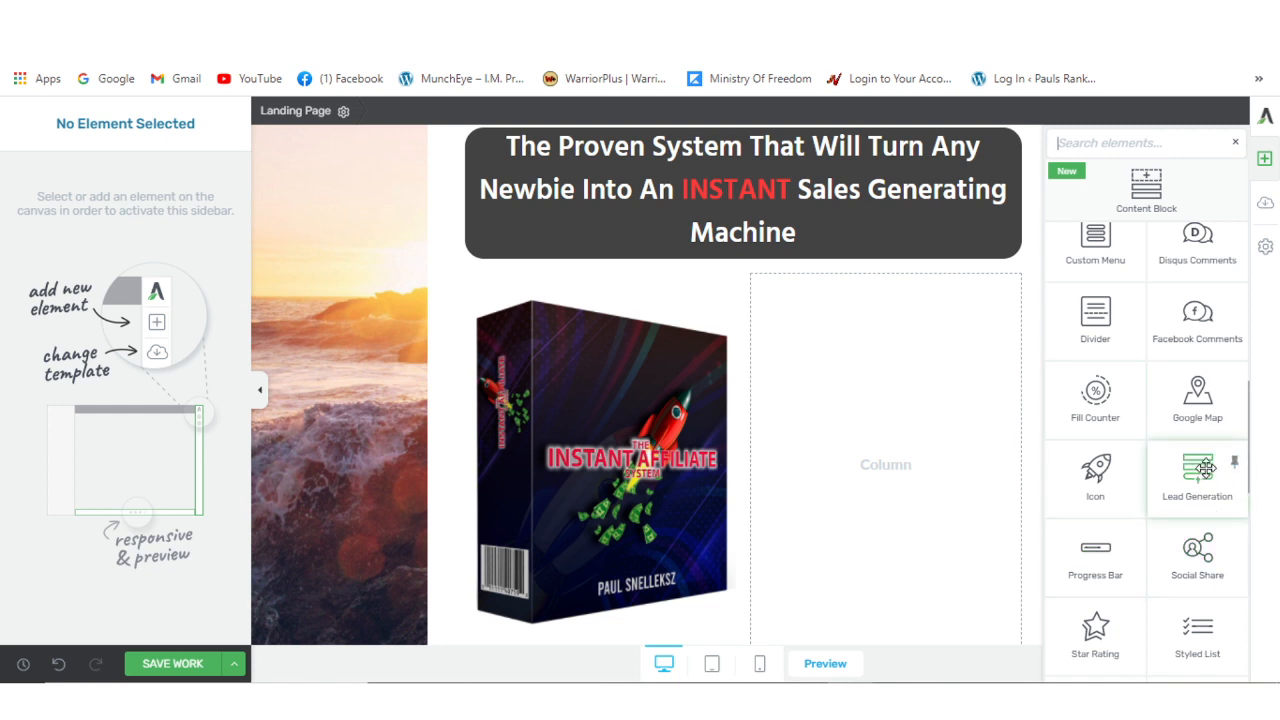
left_click_drag(1205, 467, 900, 500)
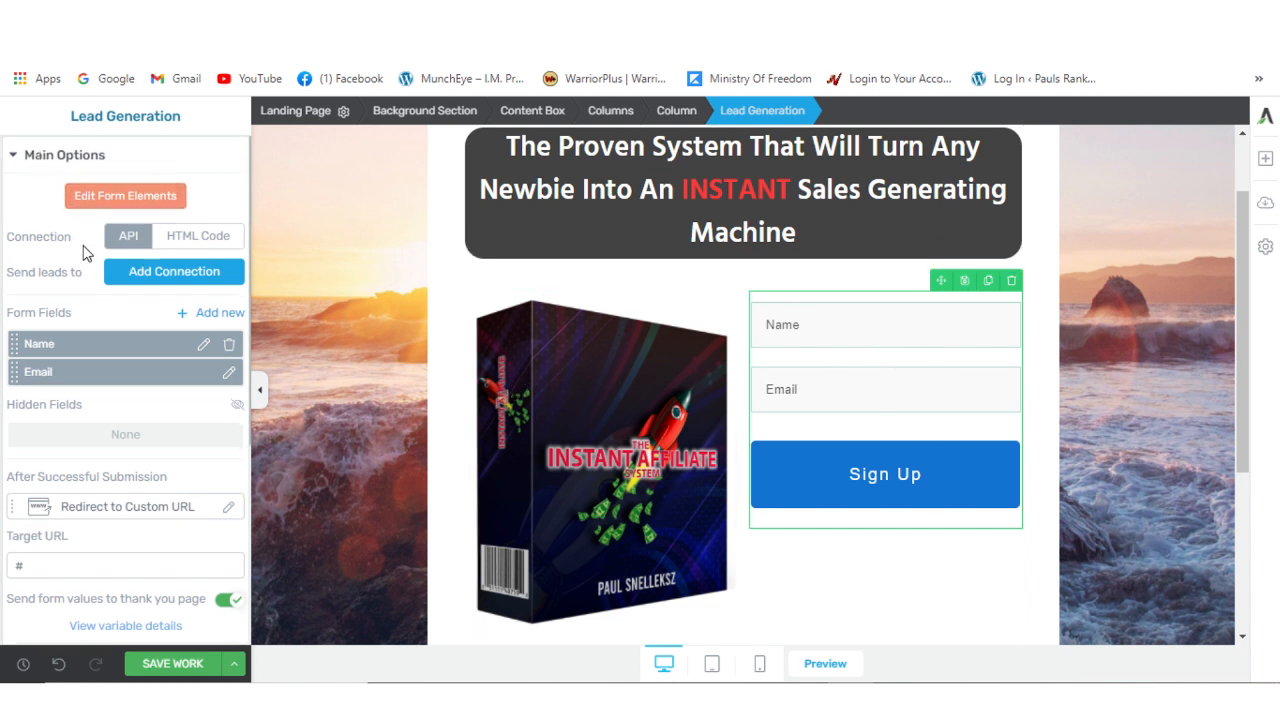
Step: Set the top margin of the Lead Generation form to 120 px
scroll(94, 286, "down", 3)
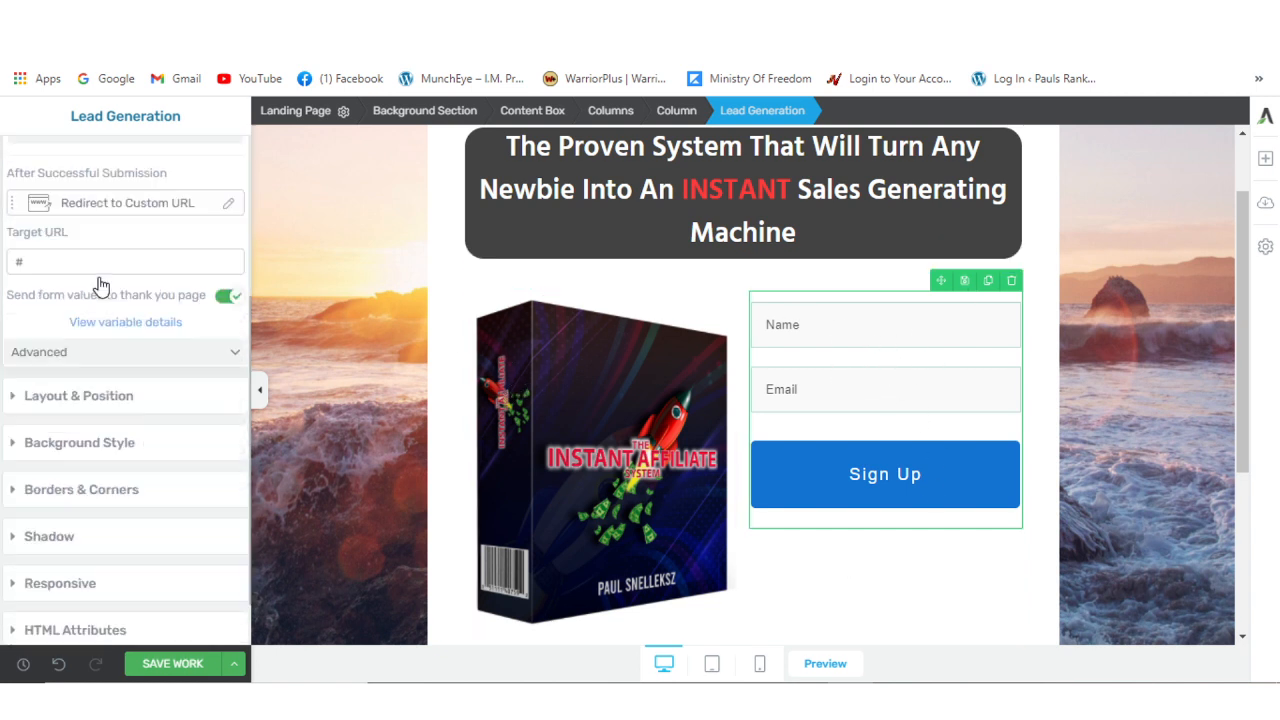
left_click(82, 384)
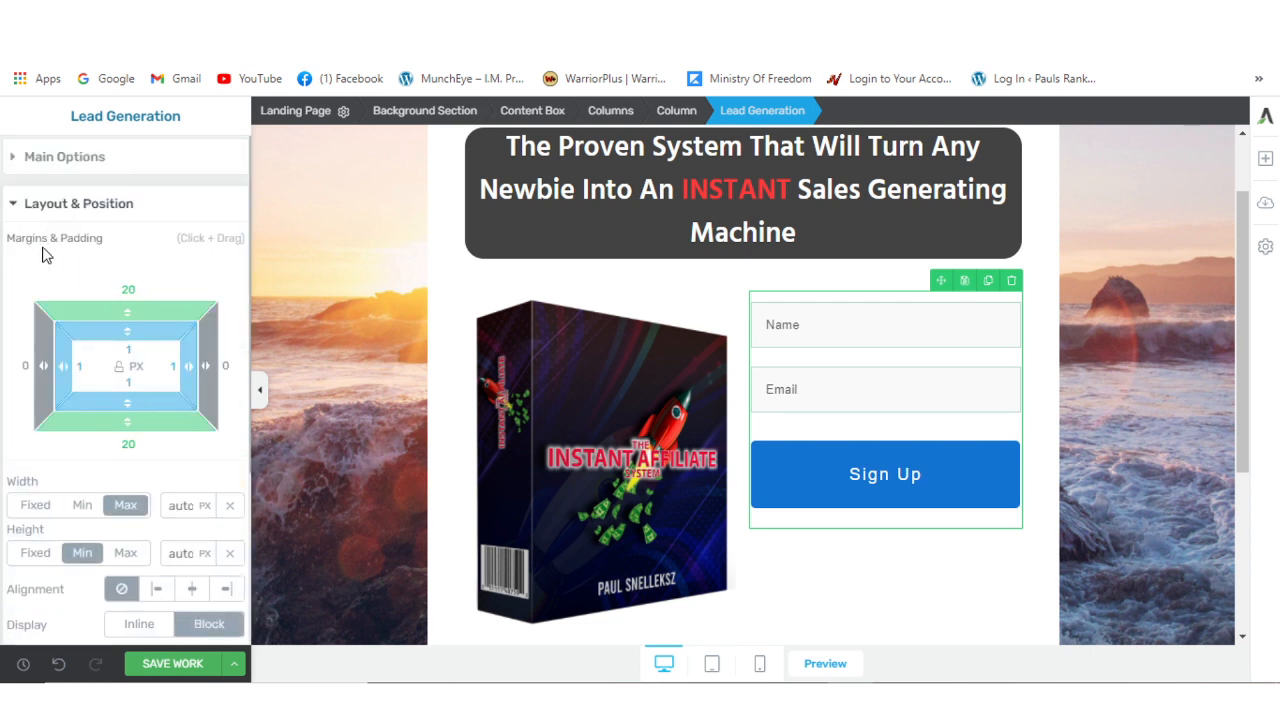
left_click(136, 289)
type("1")
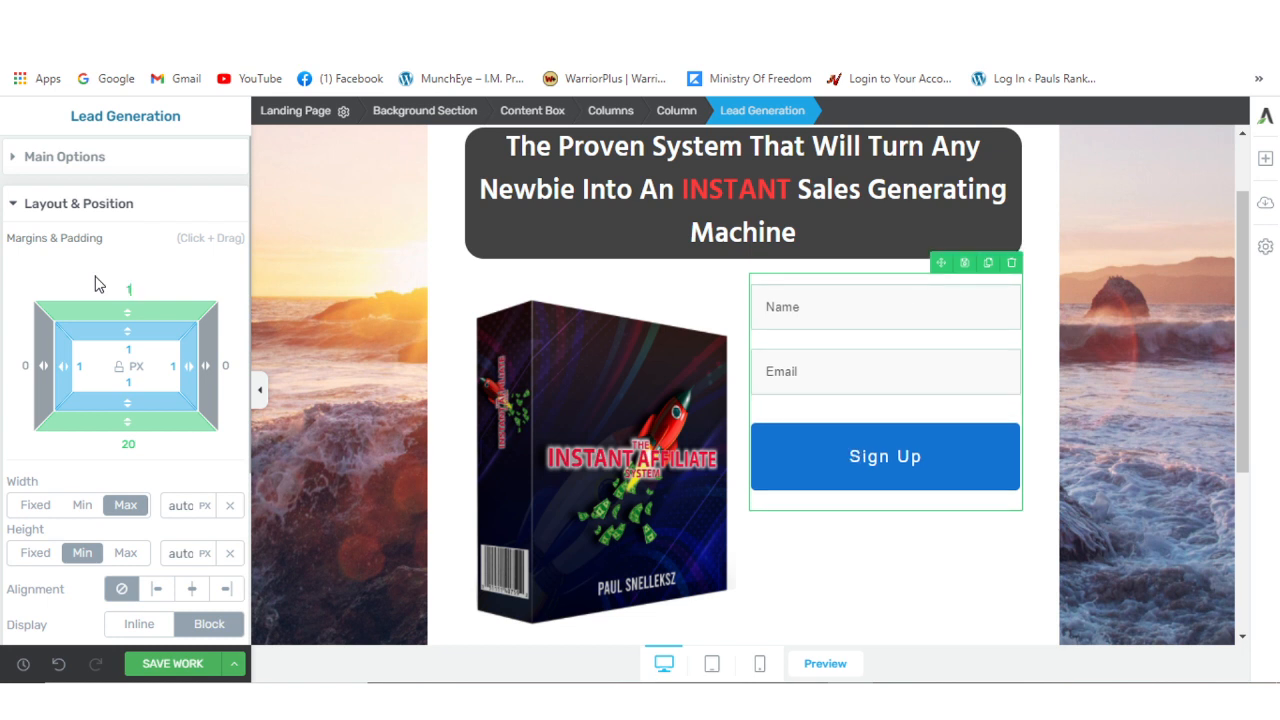
type("20")
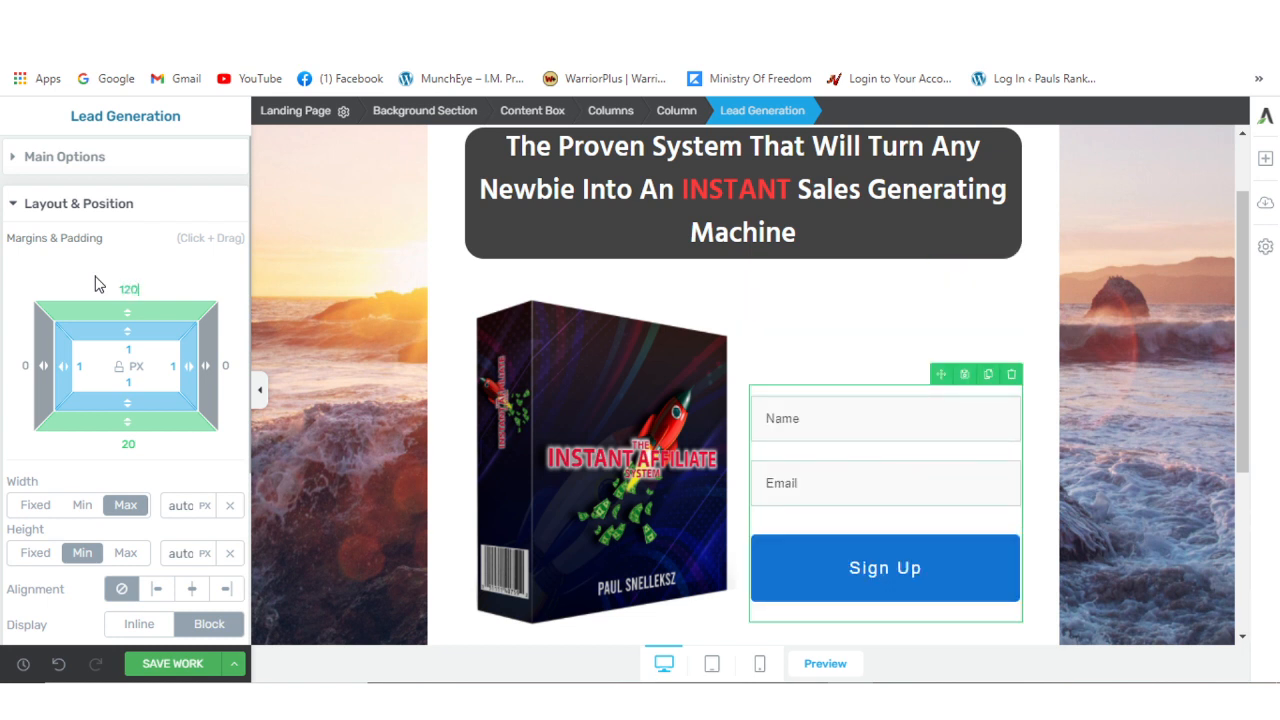
left_click(1166, 497)
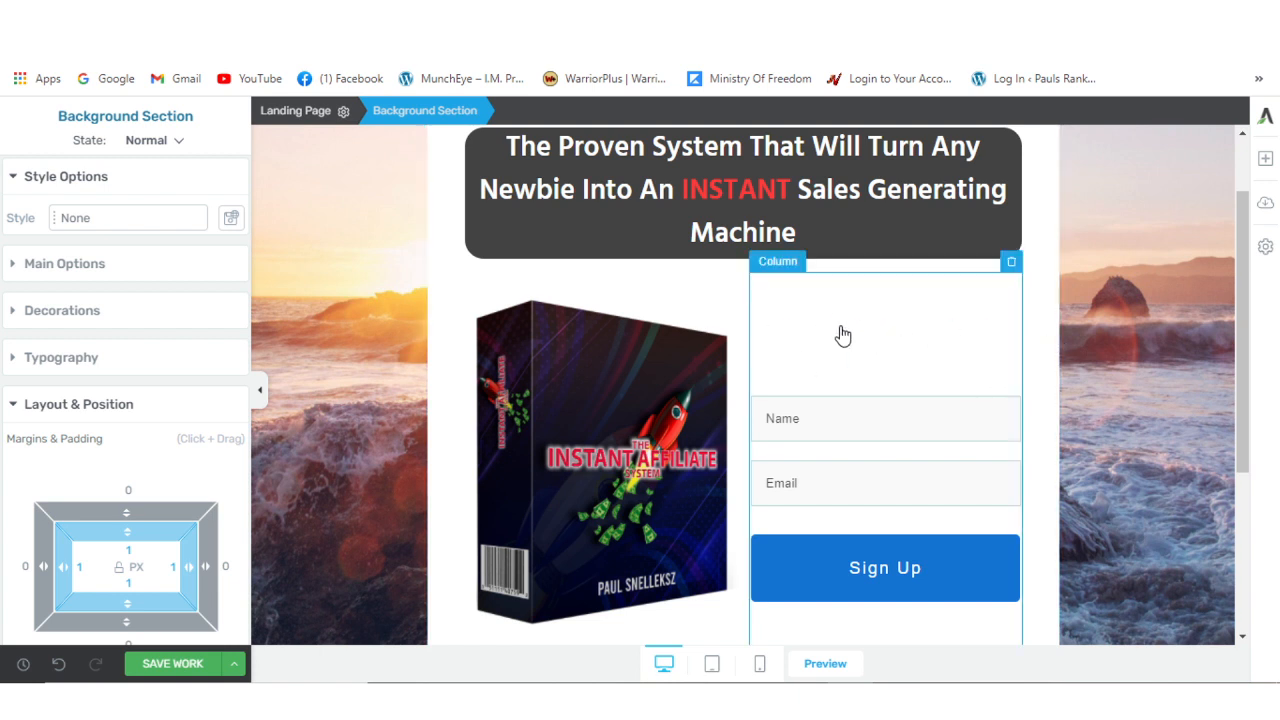
Step: Add a Text element above the Lead Generation form in the column beside the product image
left_click(1266, 162)
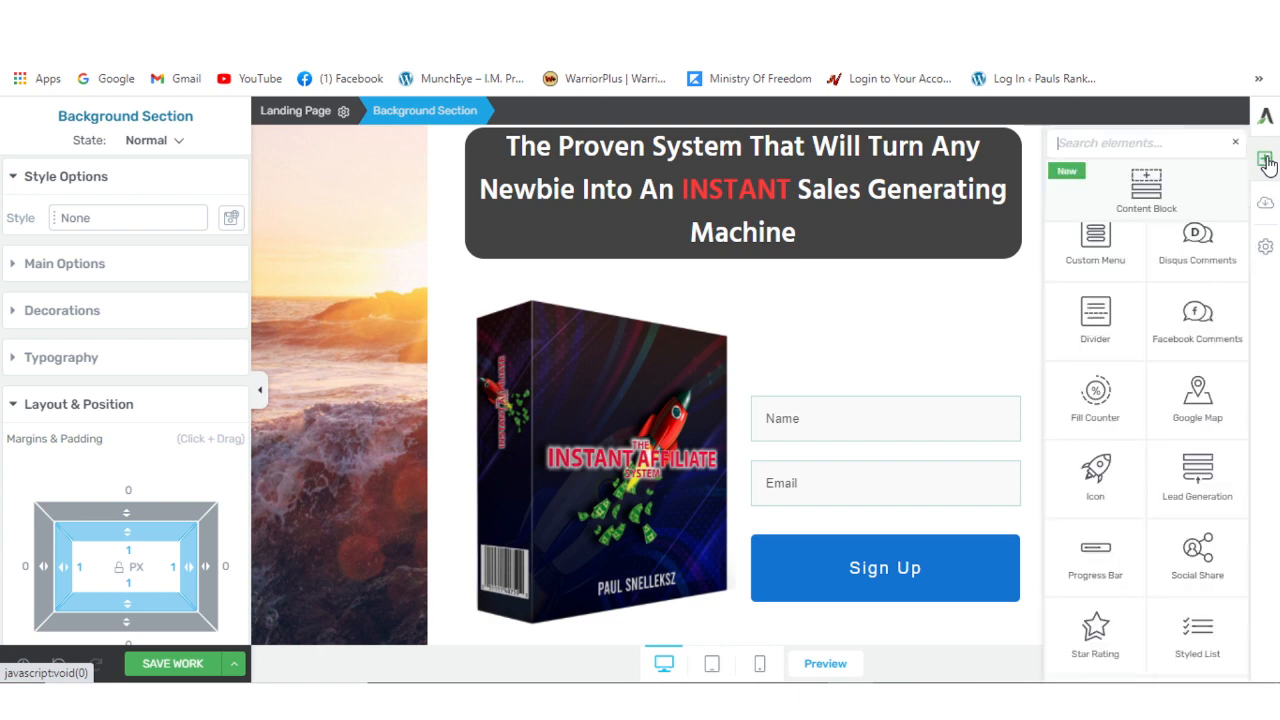
scroll(1176, 424, "up", 7)
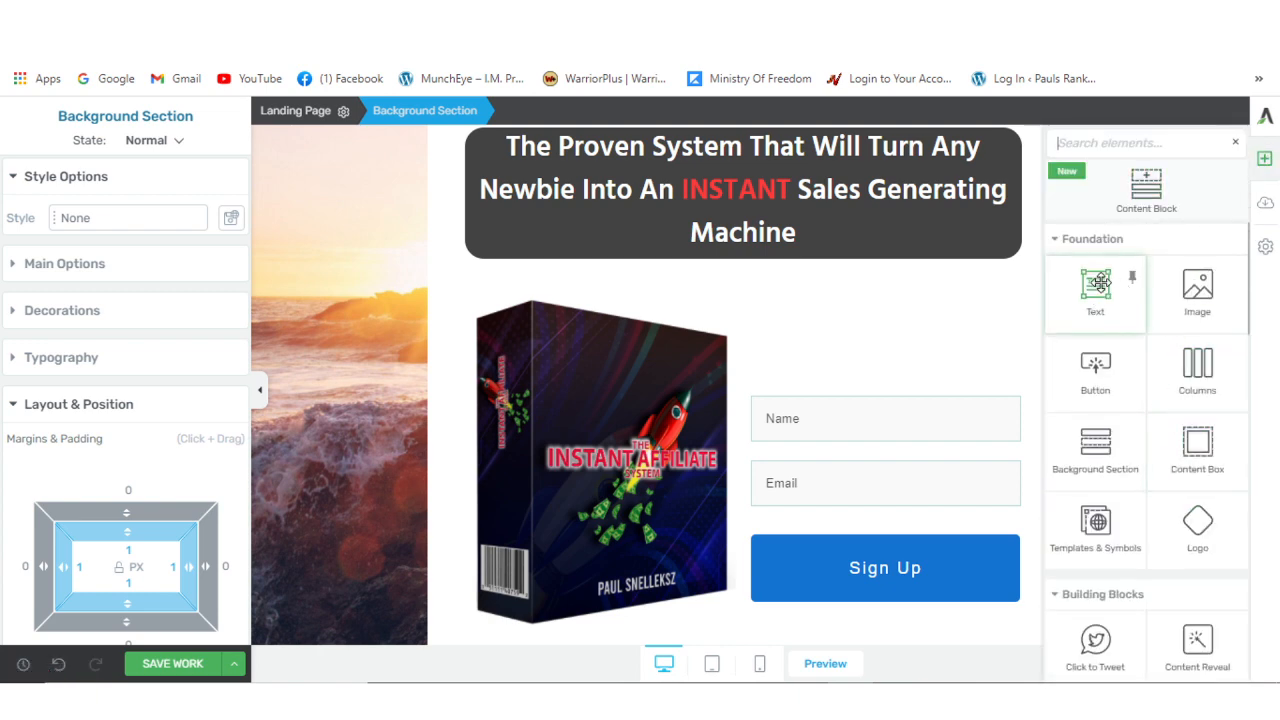
left_click_drag(1099, 289, 891, 409)
scroll(918, 430, "down", 1)
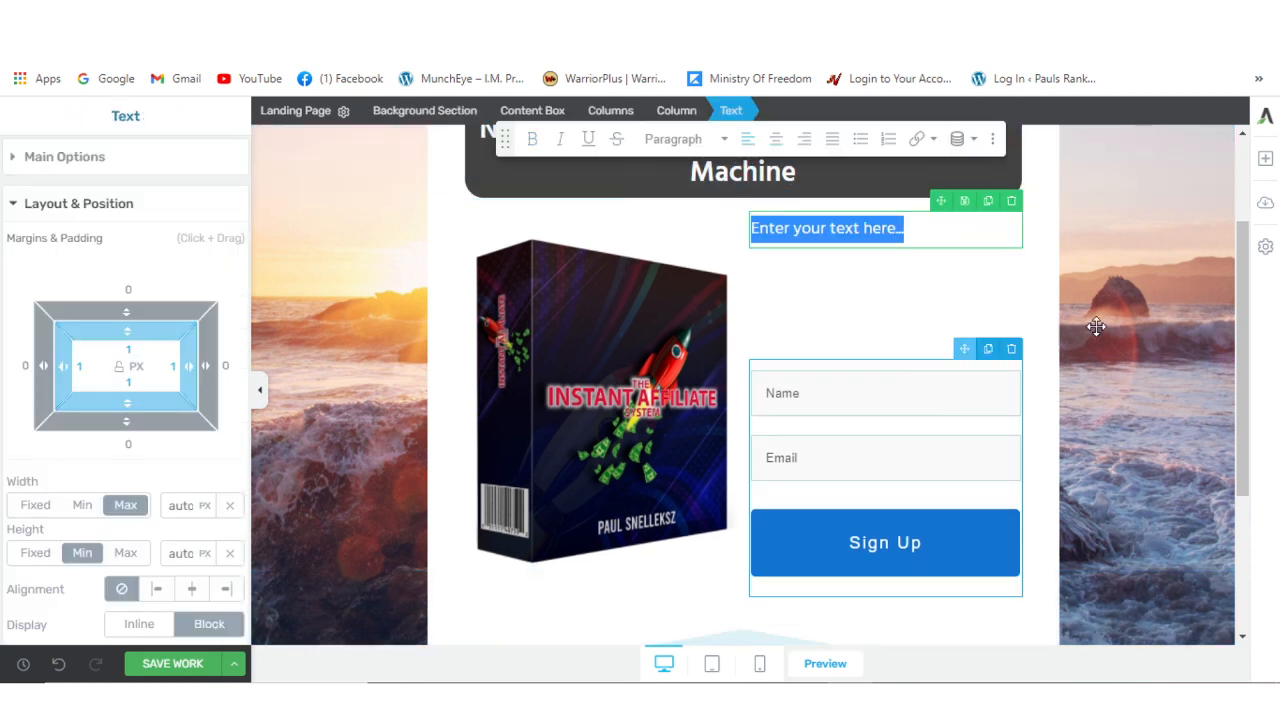
scroll(1194, 414, "up", 1)
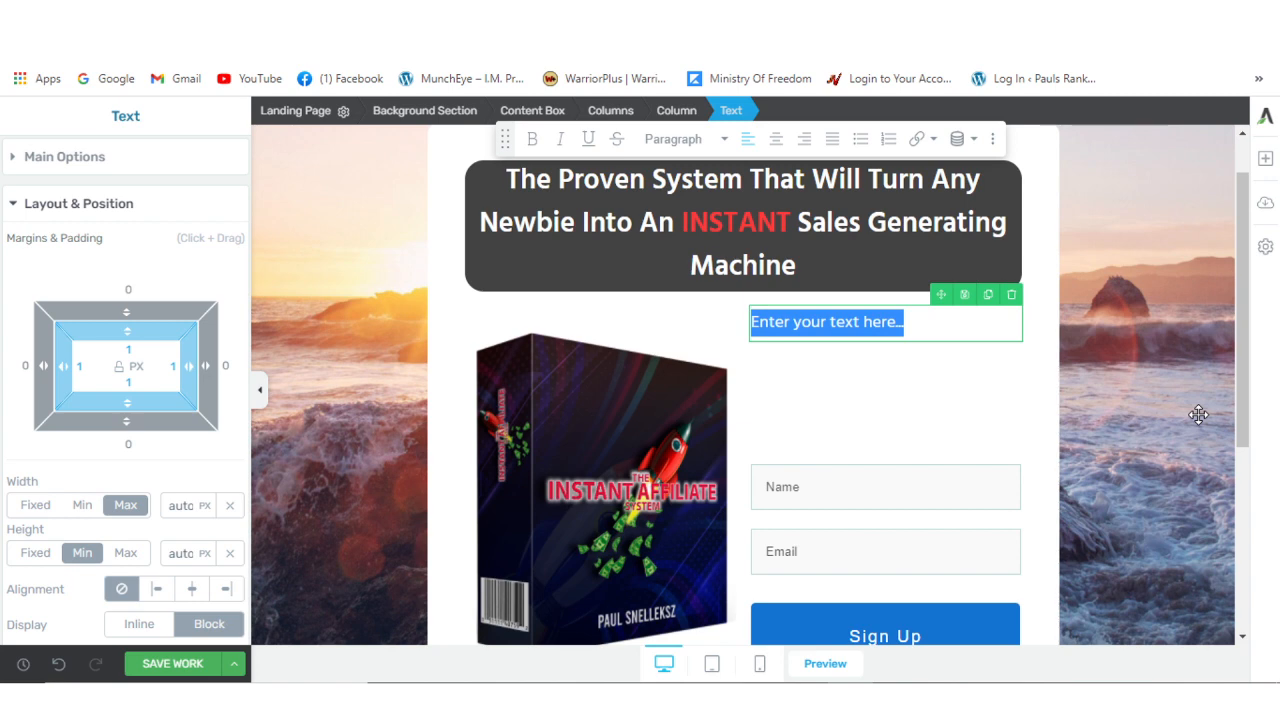
Step: Replace the placeholder text above the form with "Enter Your Details Below For INSTANT Access To Your FREE Training"
left_click(914, 323)
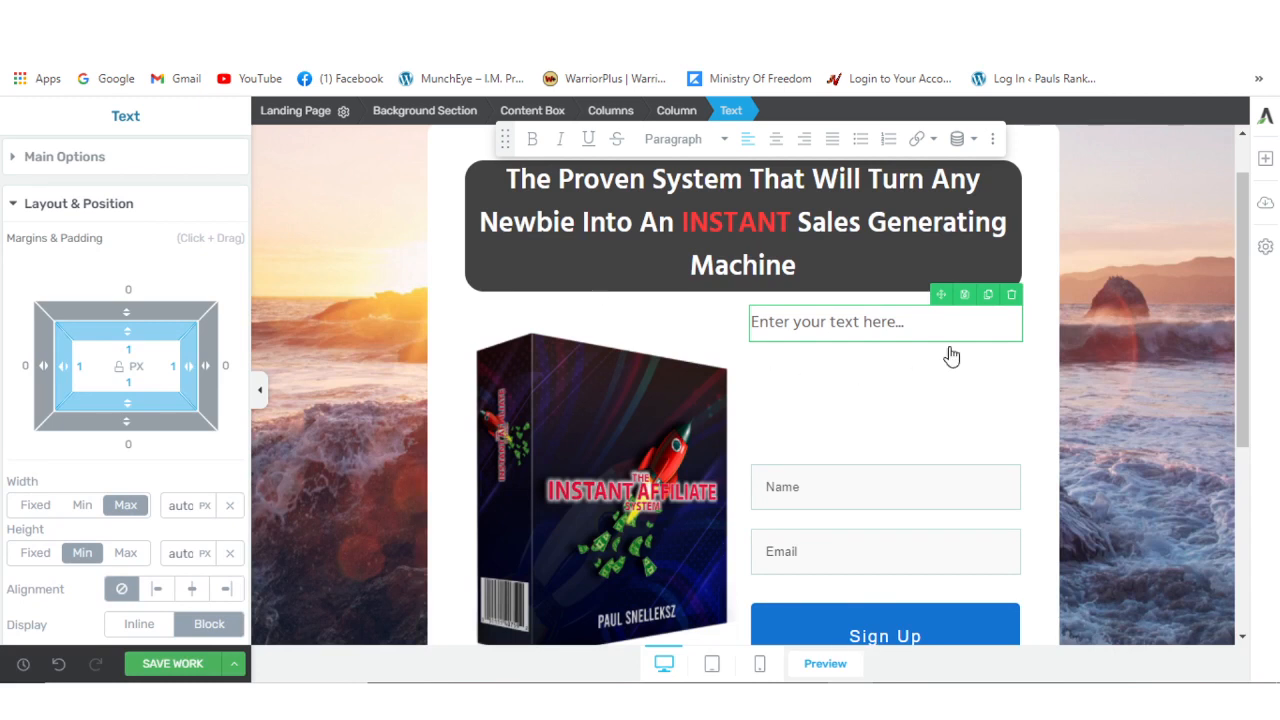
left_click_drag(913, 321, 752, 321)
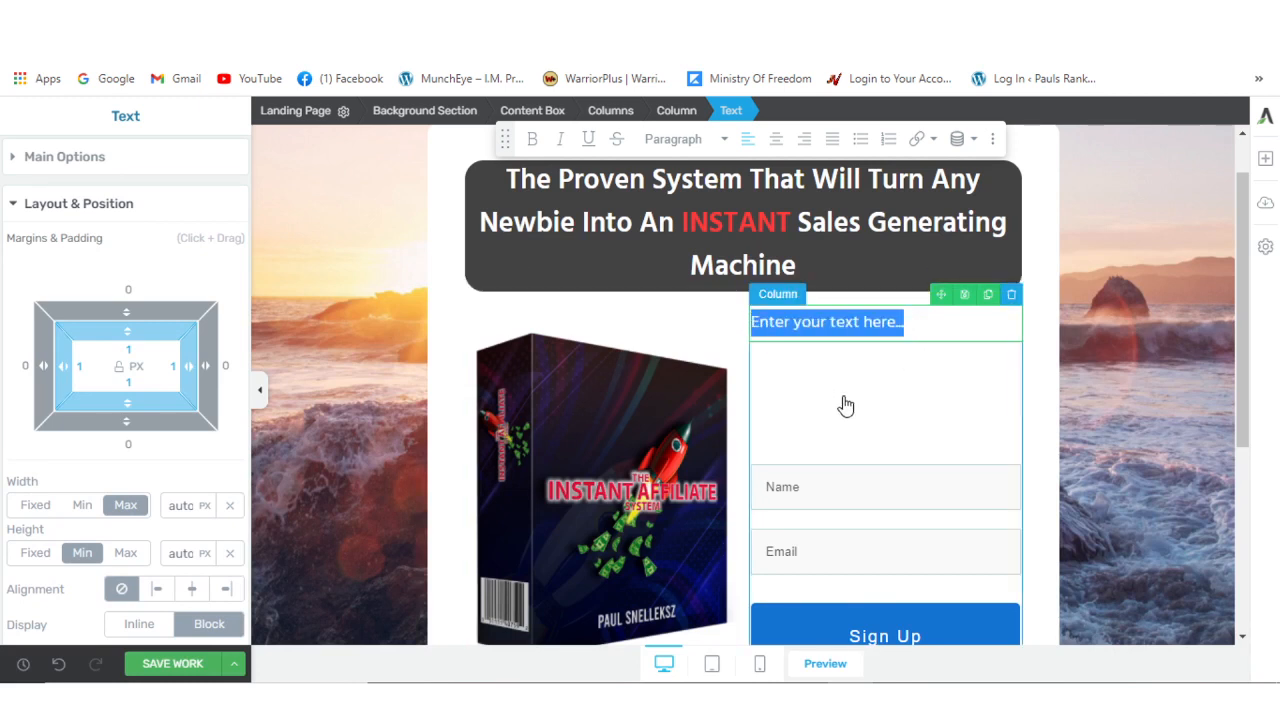
type("Enter ")
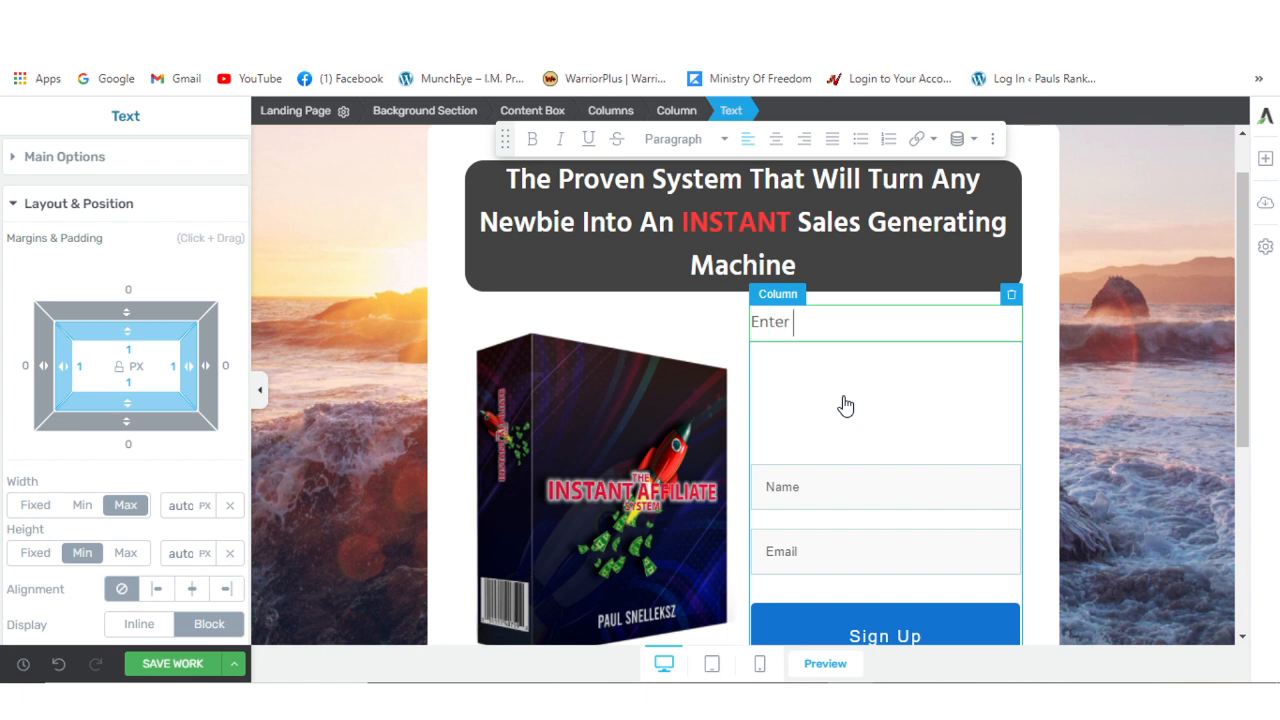
type("Your Details B")
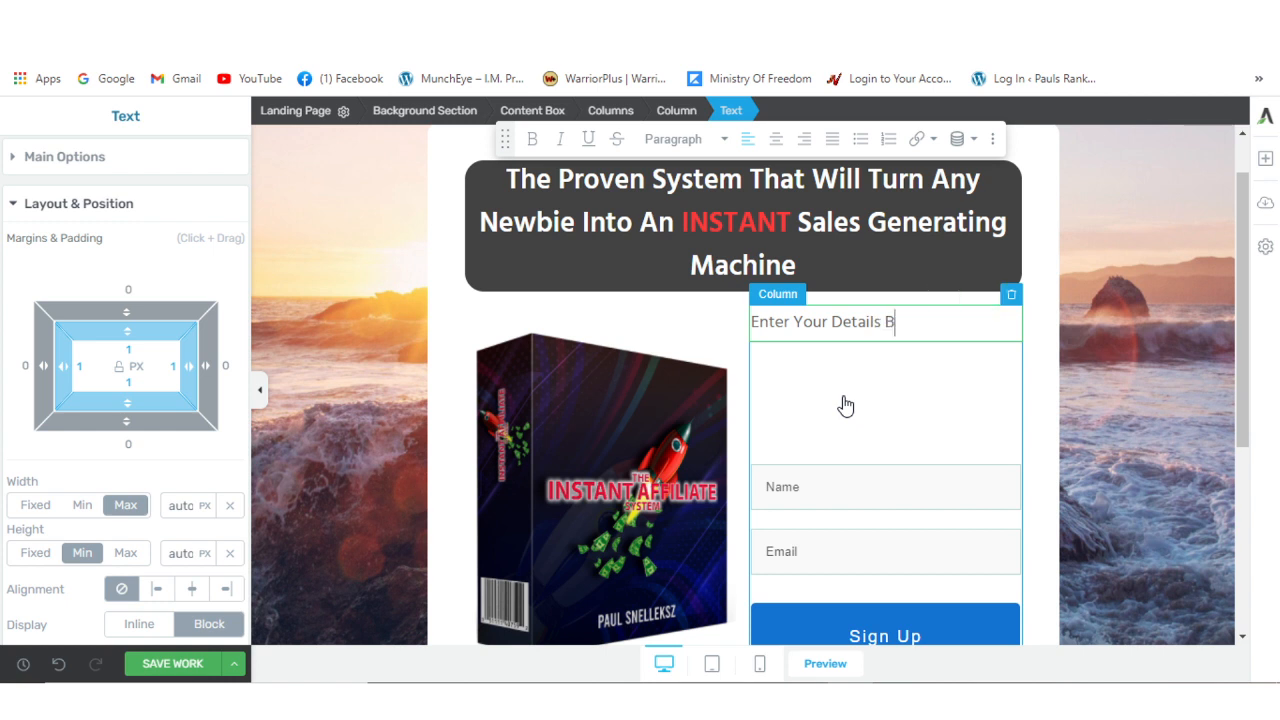
type("e")
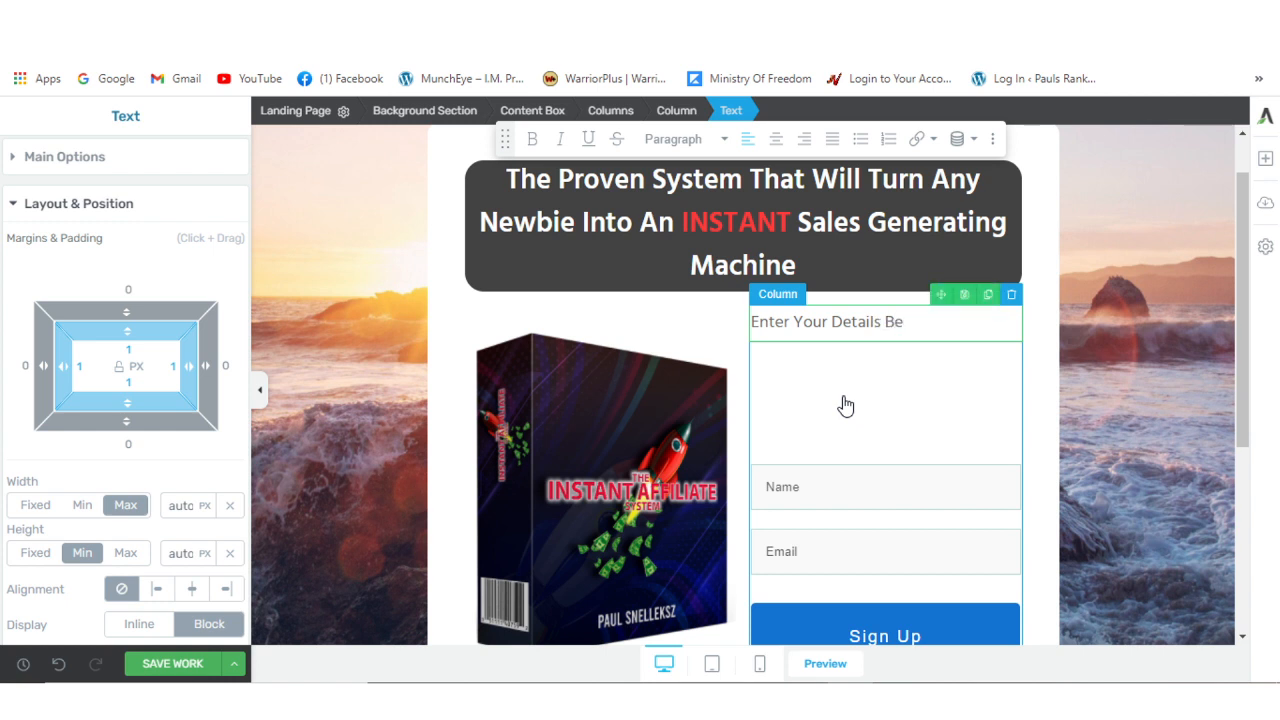
type("low F")
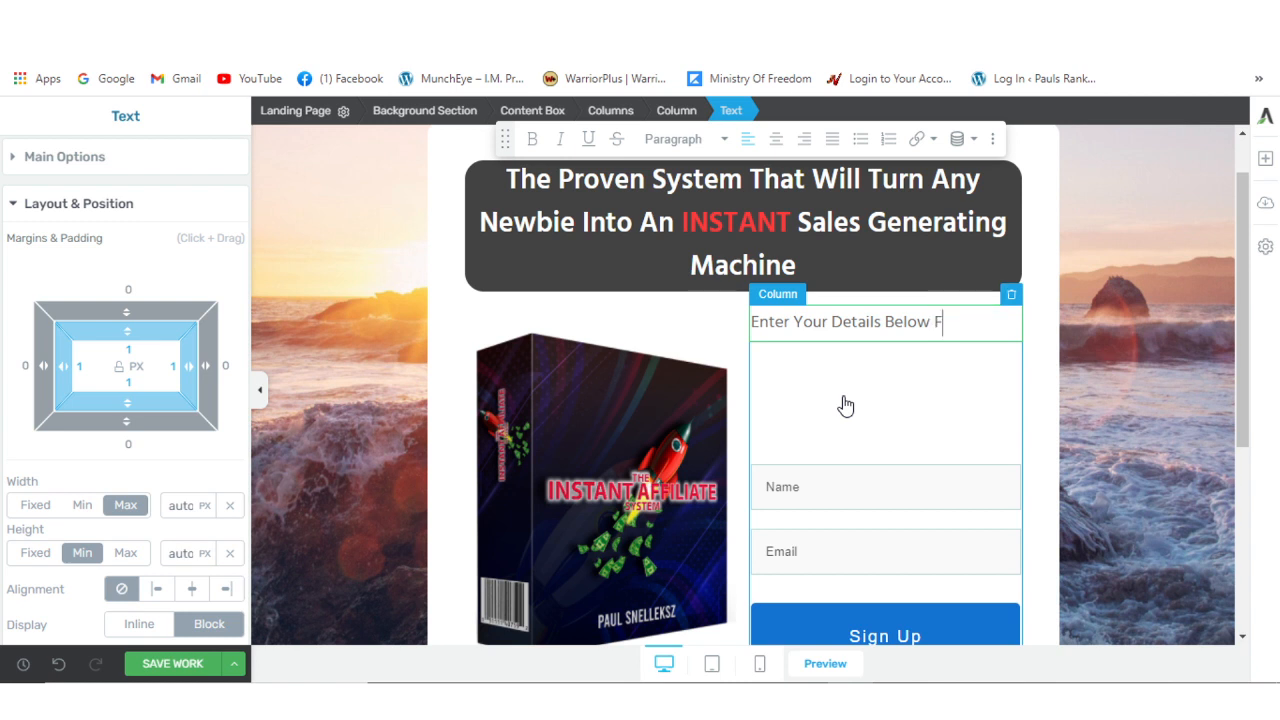
type("or ")
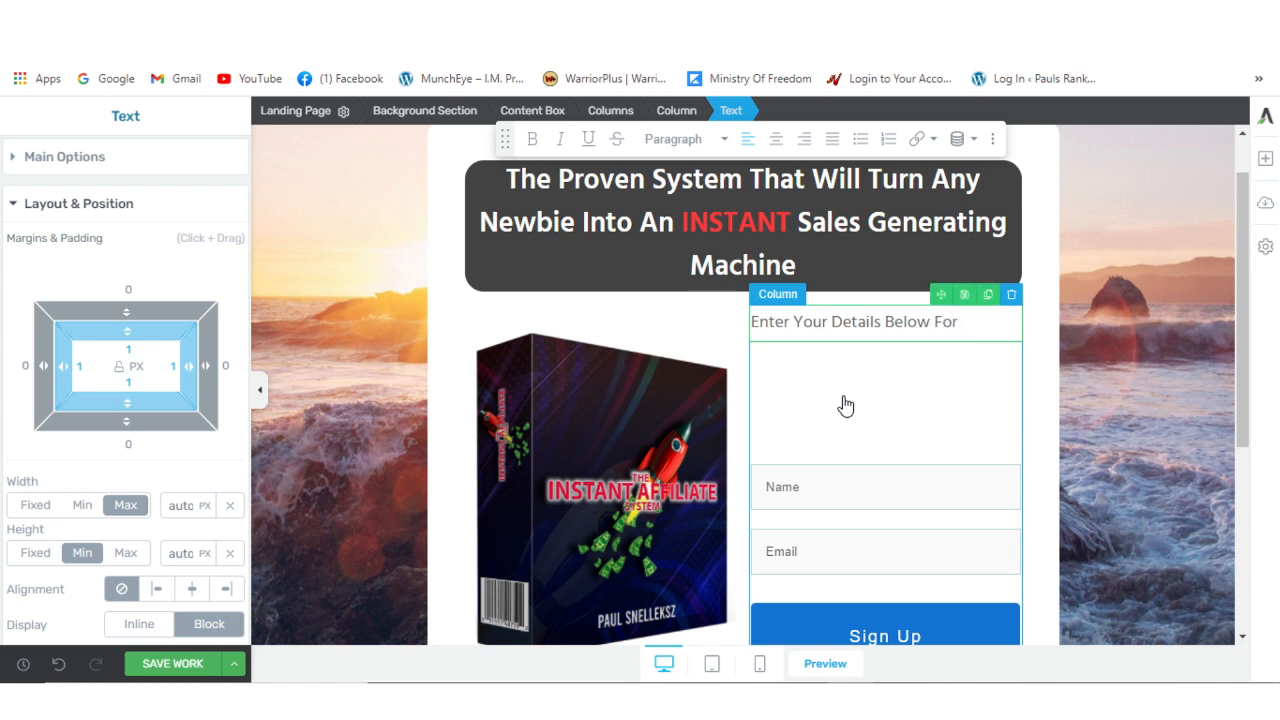
type("INSTANT")
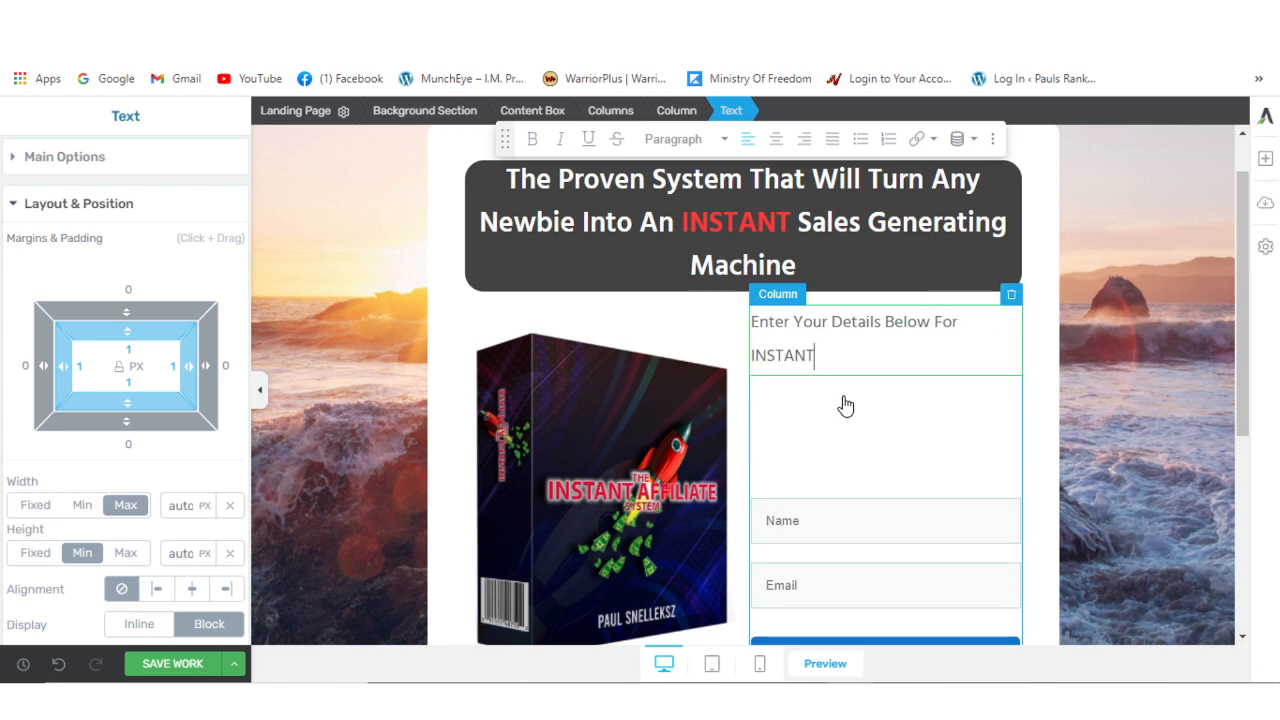
type(" Access")
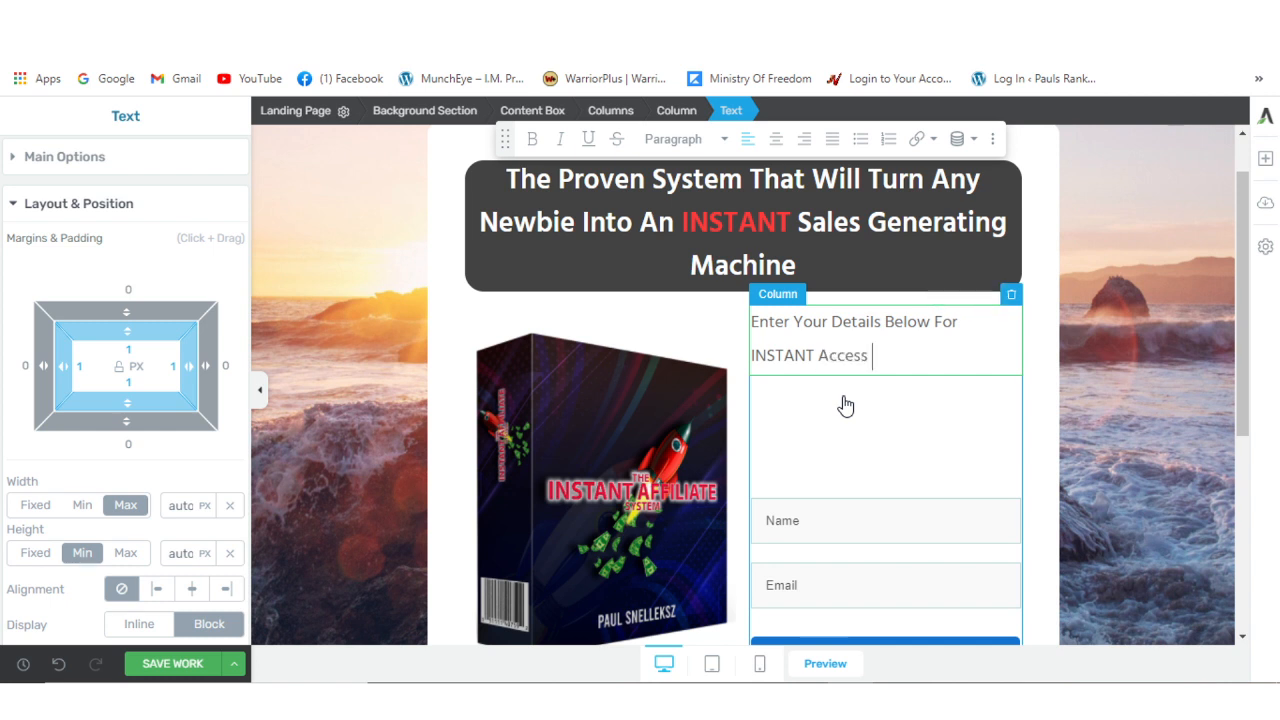
type(" To Your FREE T")
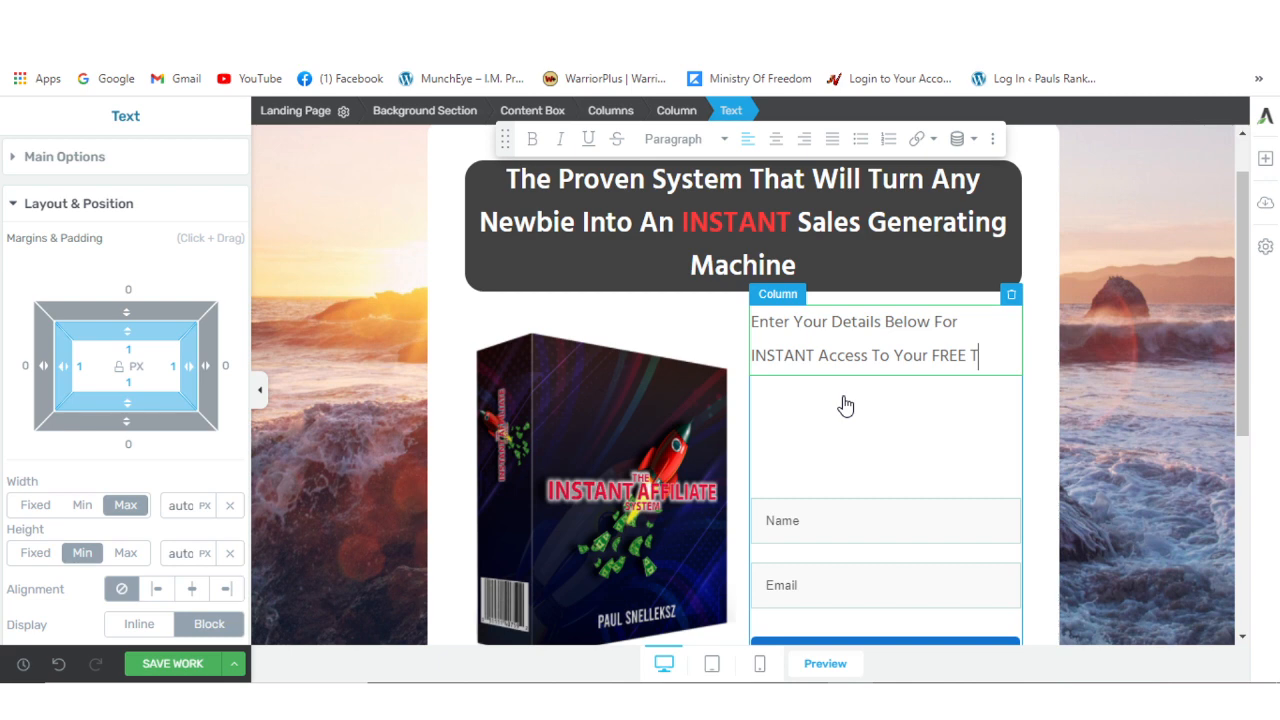
type("raining")
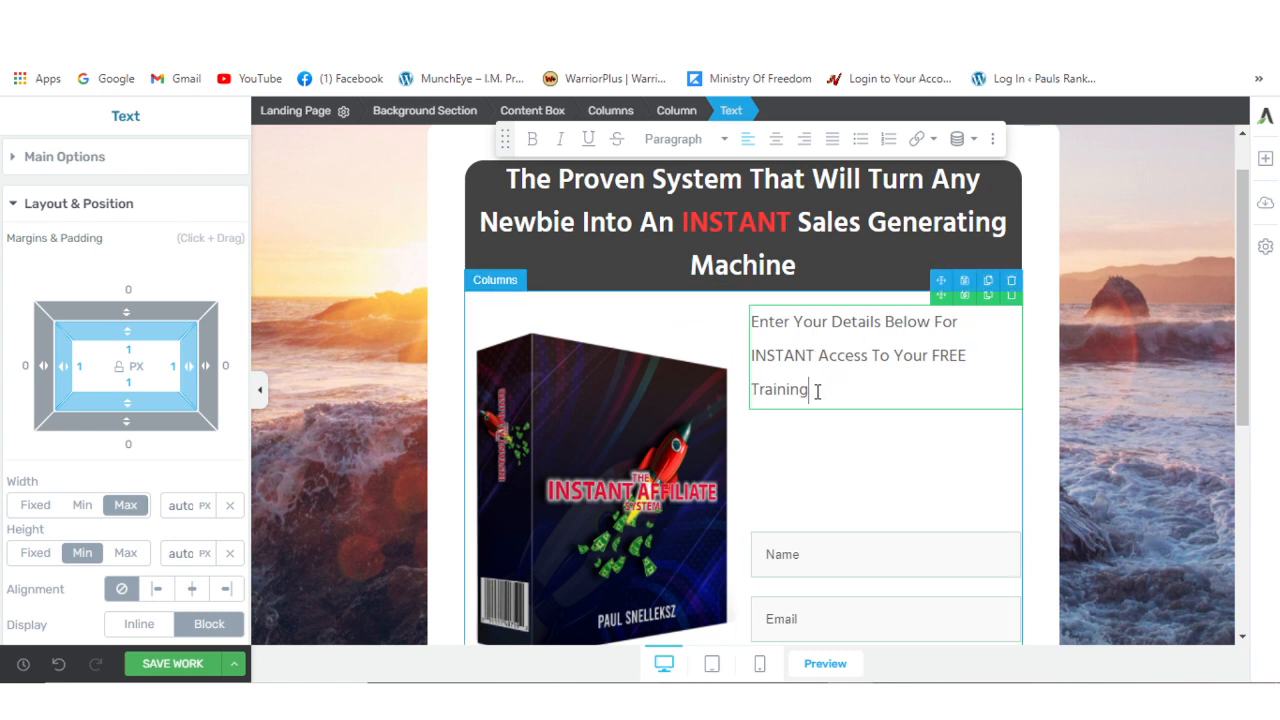
Step: Center the "Enter Your Details Below" text above the form
left_click_drag(811, 375, 755, 321)
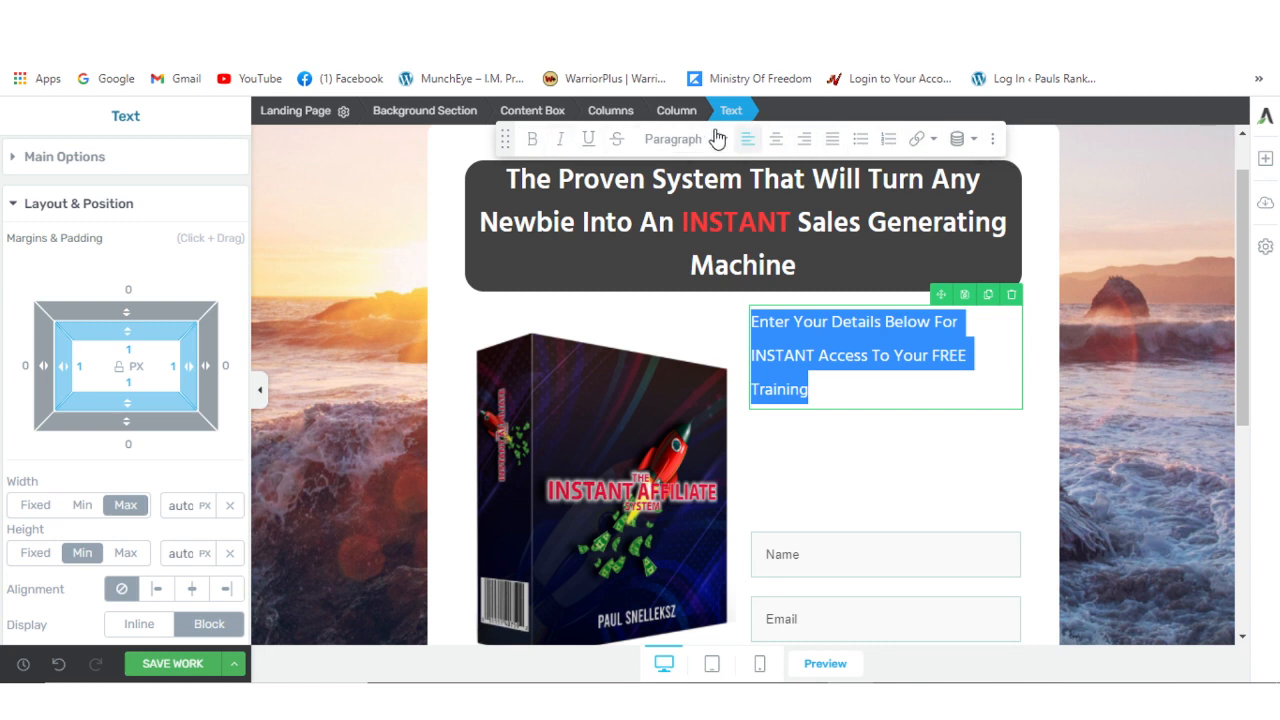
left_click(776, 140)
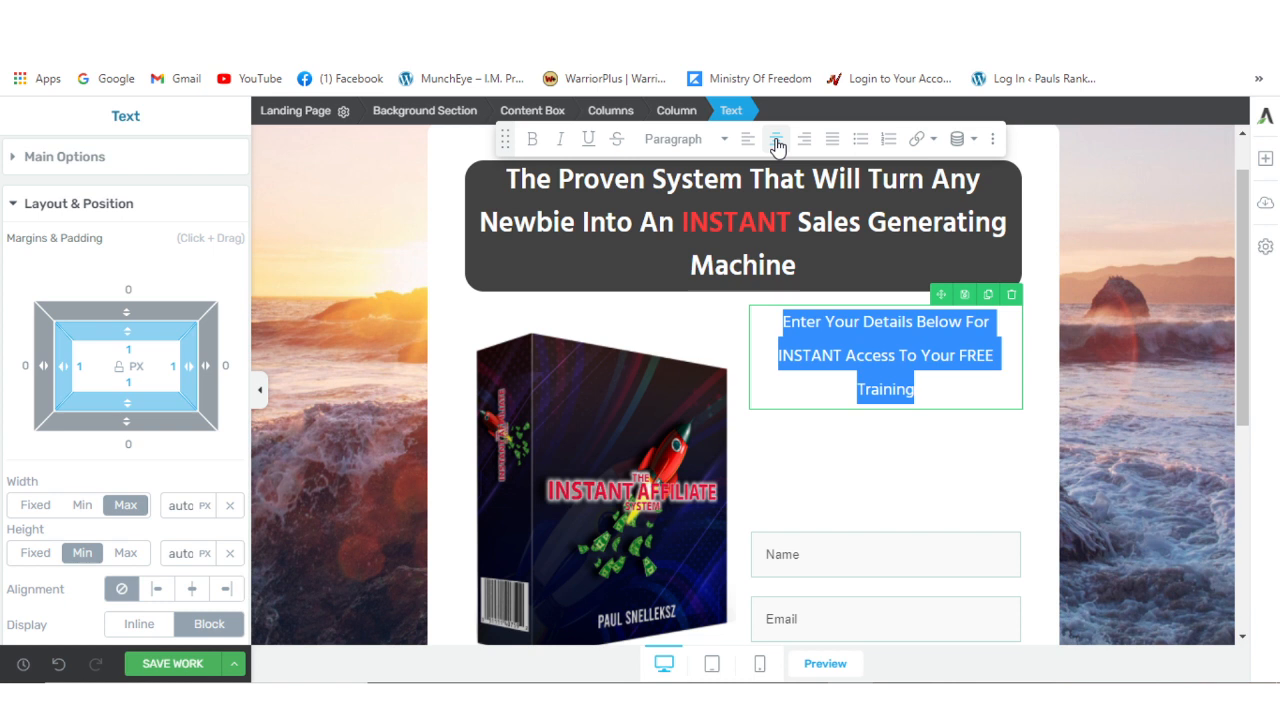
left_click(1130, 451)
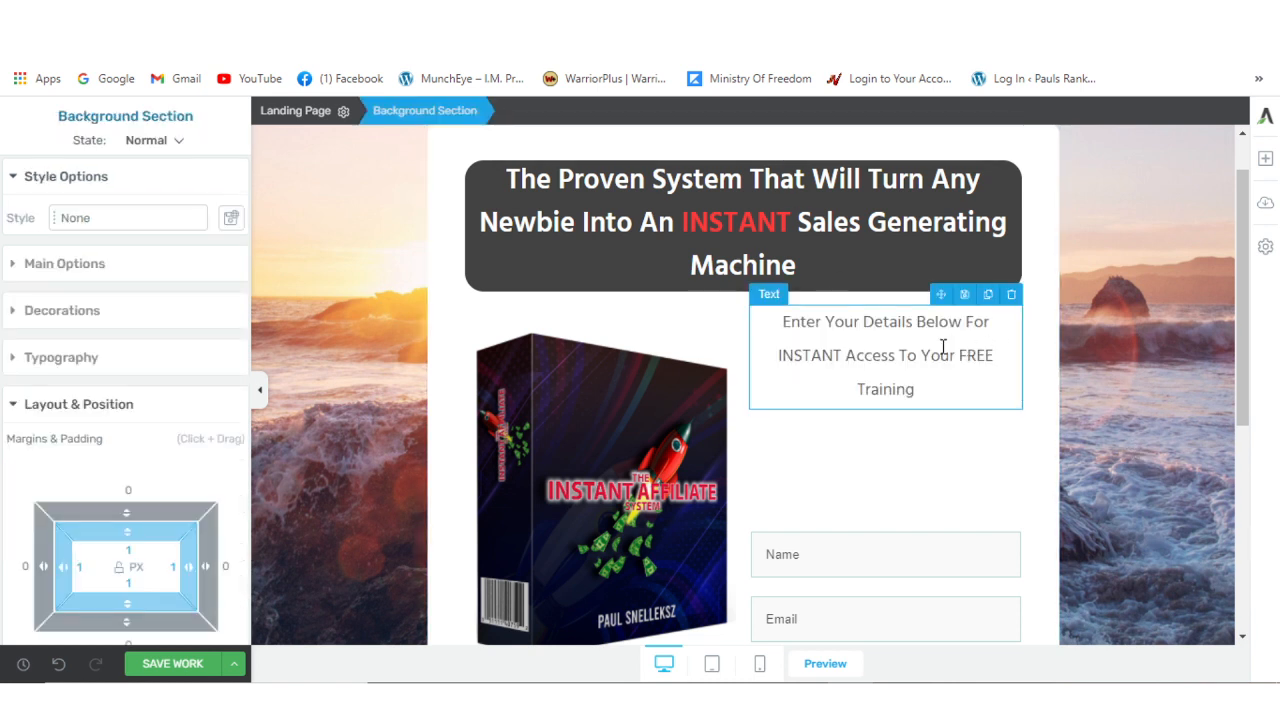
Step: Make the words "FREE" and "INSTANT" bold in the text above the form
left_click(996, 356)
left_click_drag(996, 356, 961, 357)
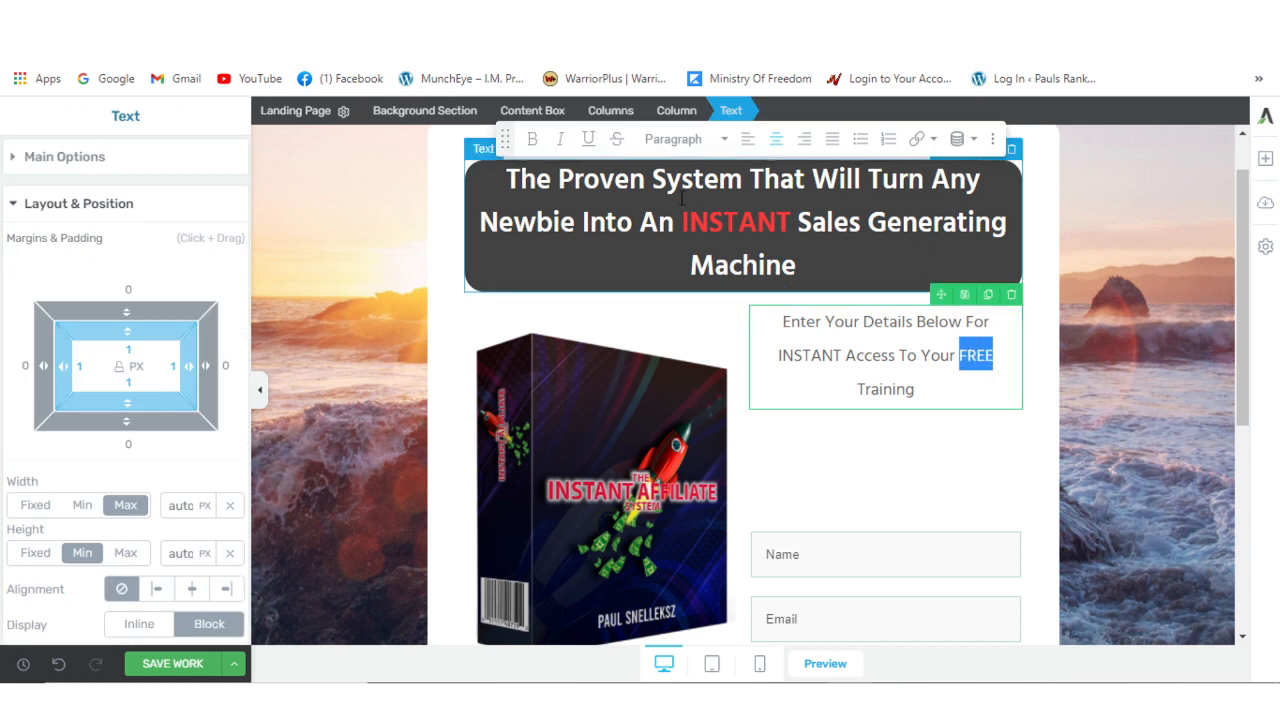
left_click(532, 139)
left_click_drag(843, 357, 786, 358)
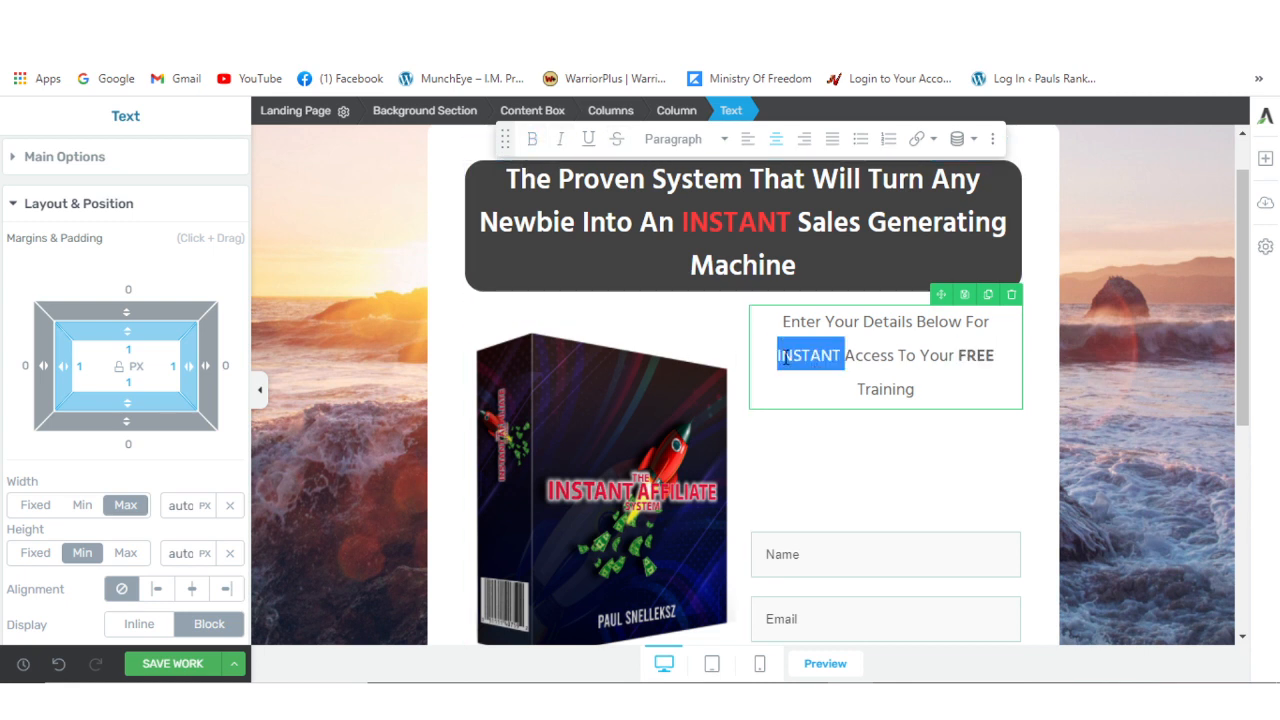
left_click(532, 139)
left_click(1126, 419)
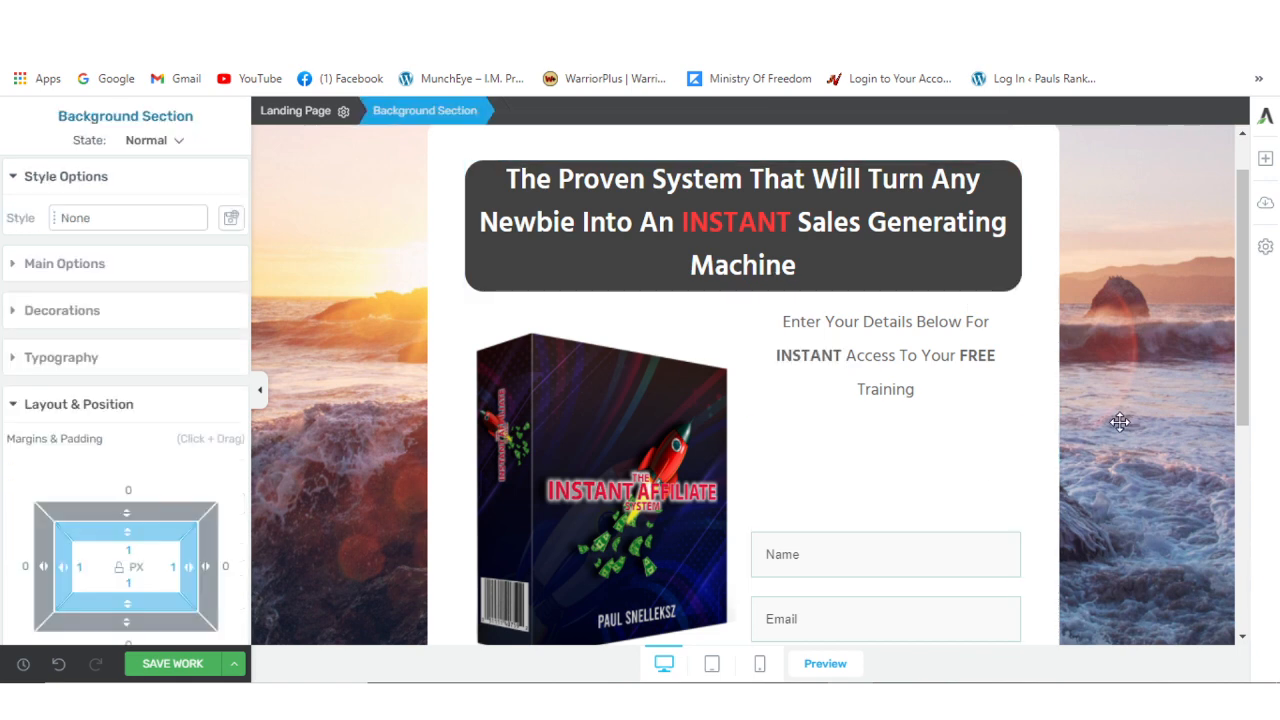
scroll(1078, 410, "down", 3)
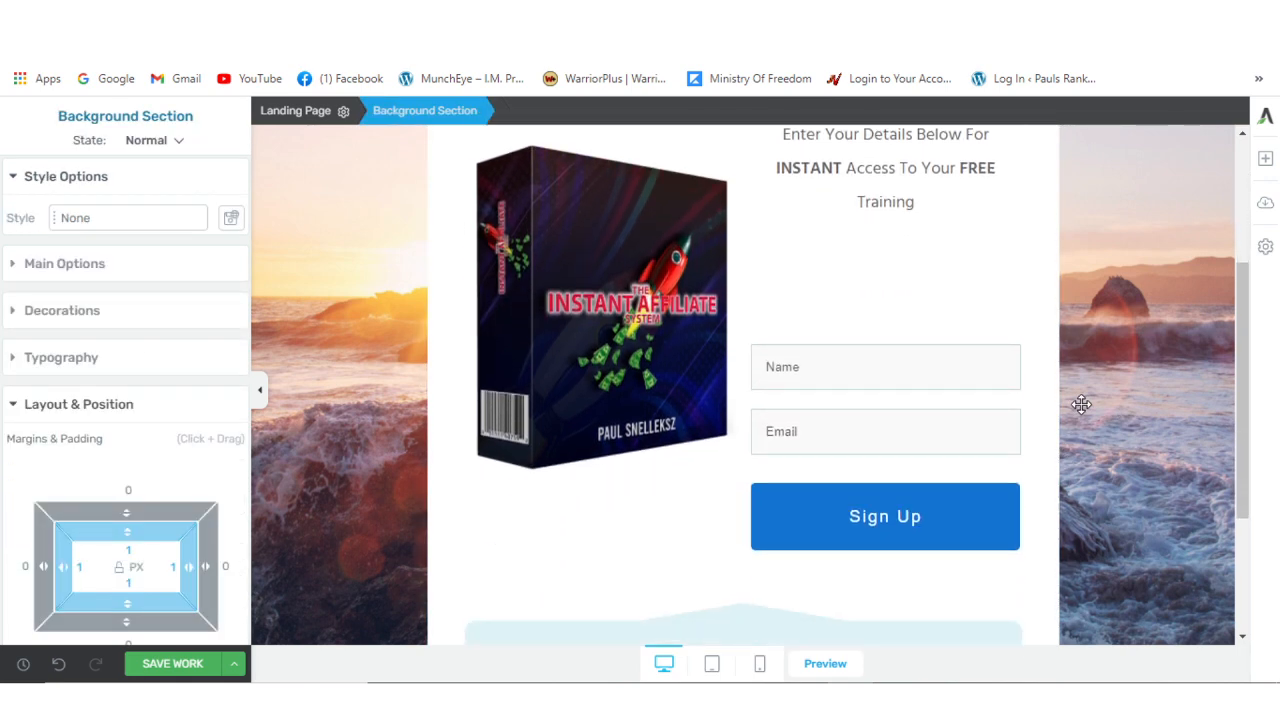
scroll(1080, 403, "up", 3)
scroll(1172, 480, "down", 2)
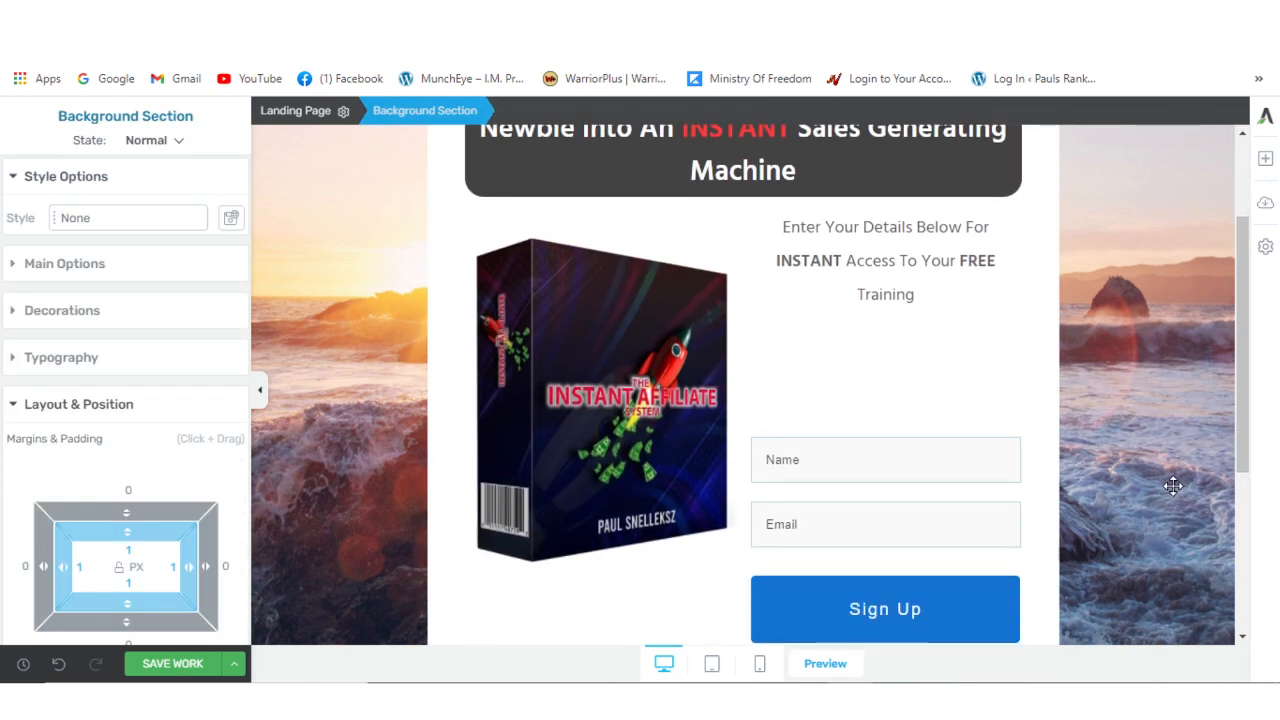
Step: Set the top margin of the "Enter Your Details Below" text to 30 px
scroll(1111, 470, "up", 2)
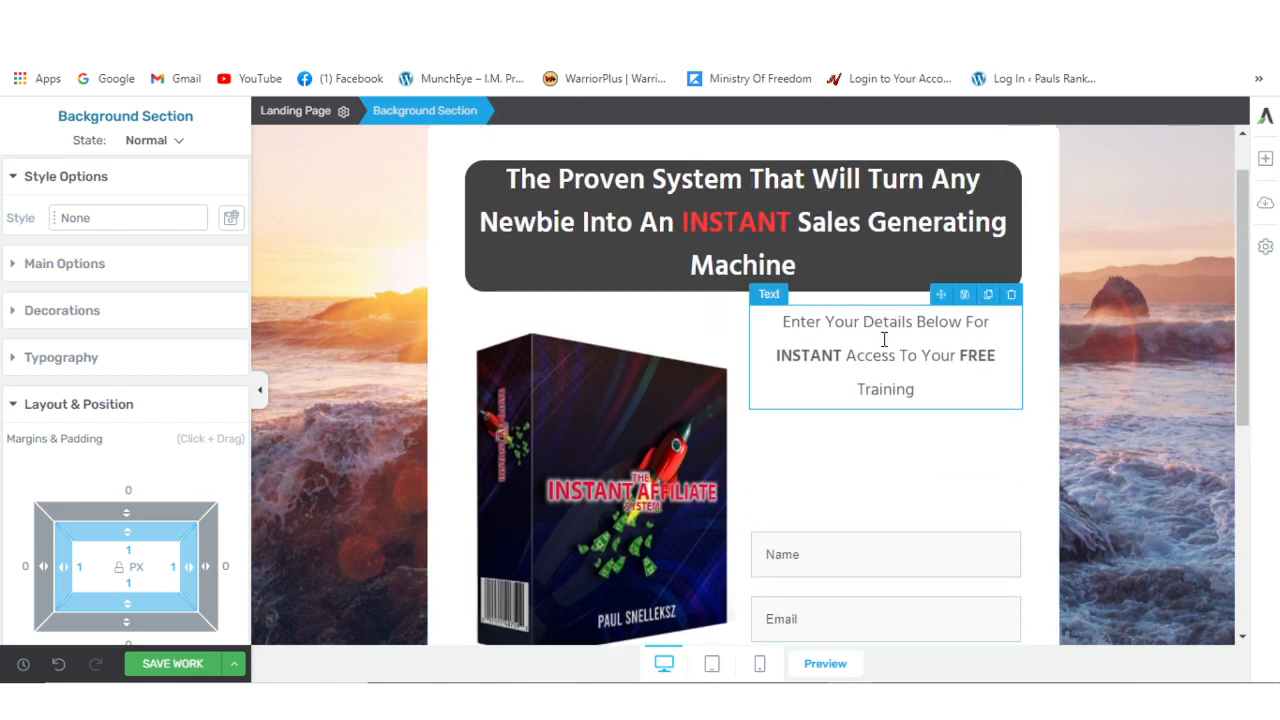
left_click(884, 339)
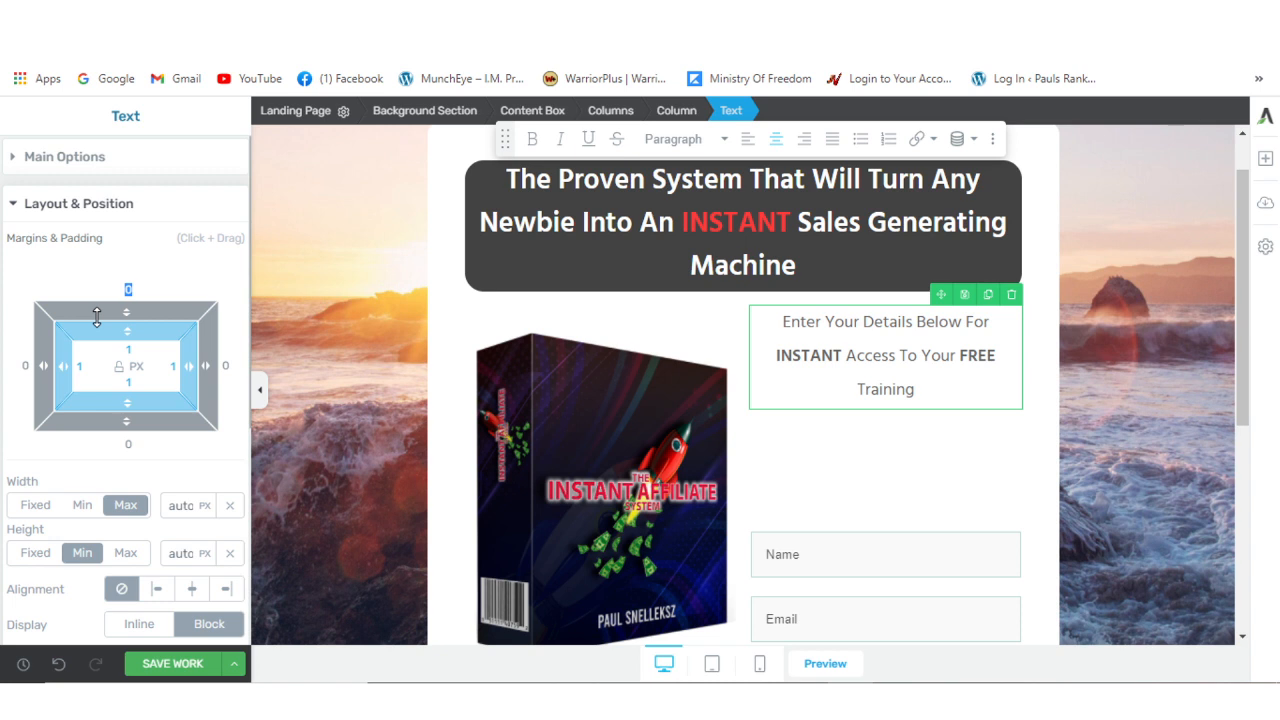
type("30")
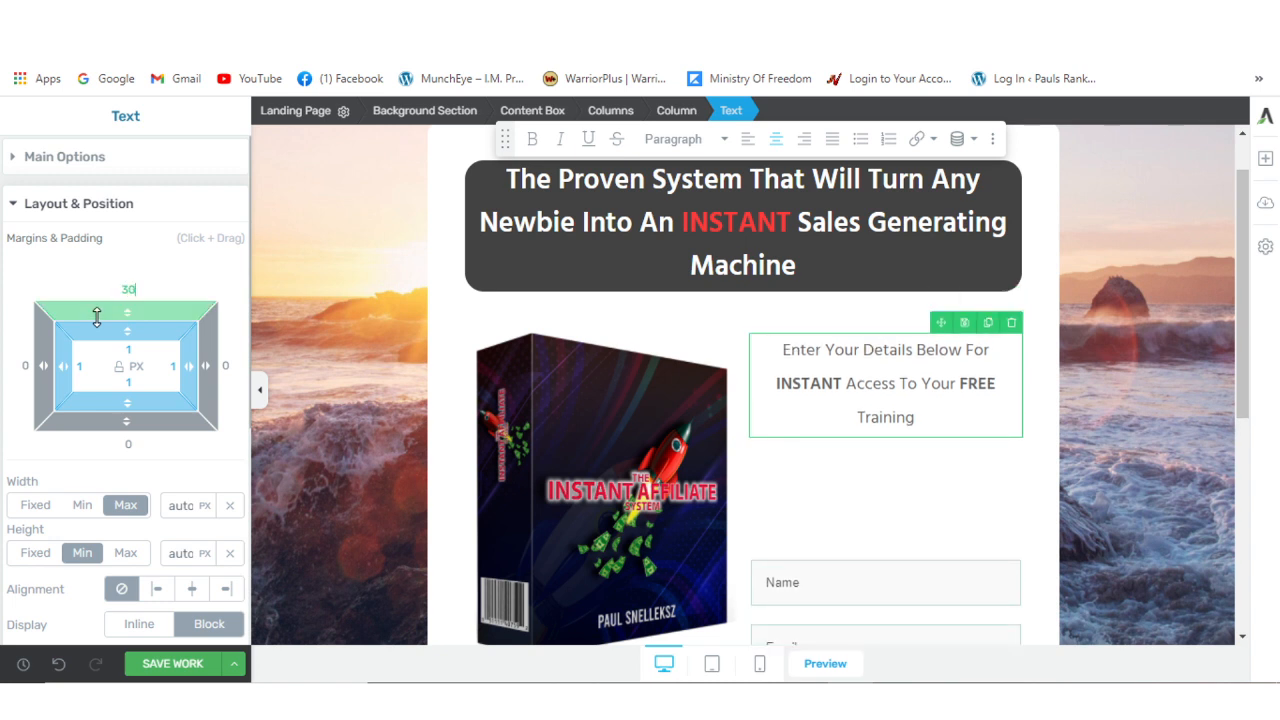
left_click(1151, 474)
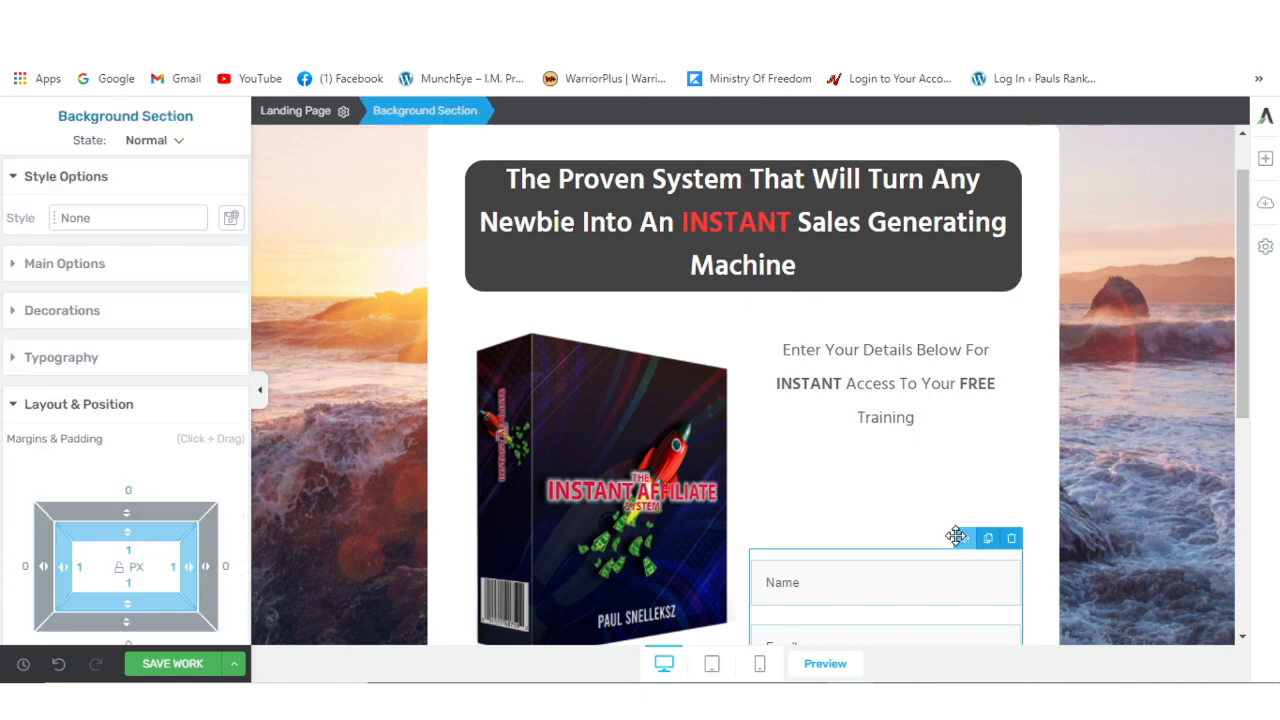
Step: Reduce the Lead Generation form's top margin to 20 px so it sits closer to the text above
scroll(955, 530, "down", 1)
left_click(892, 530)
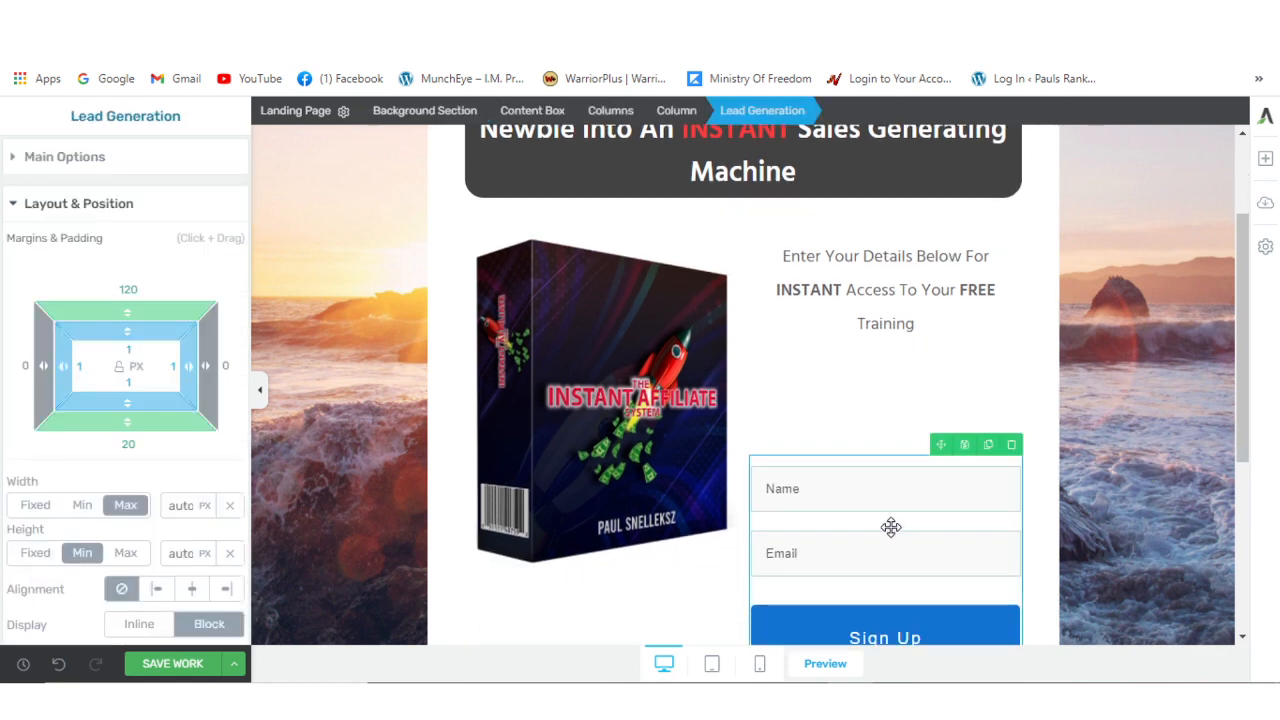
left_click_drag(139, 289, 108, 290)
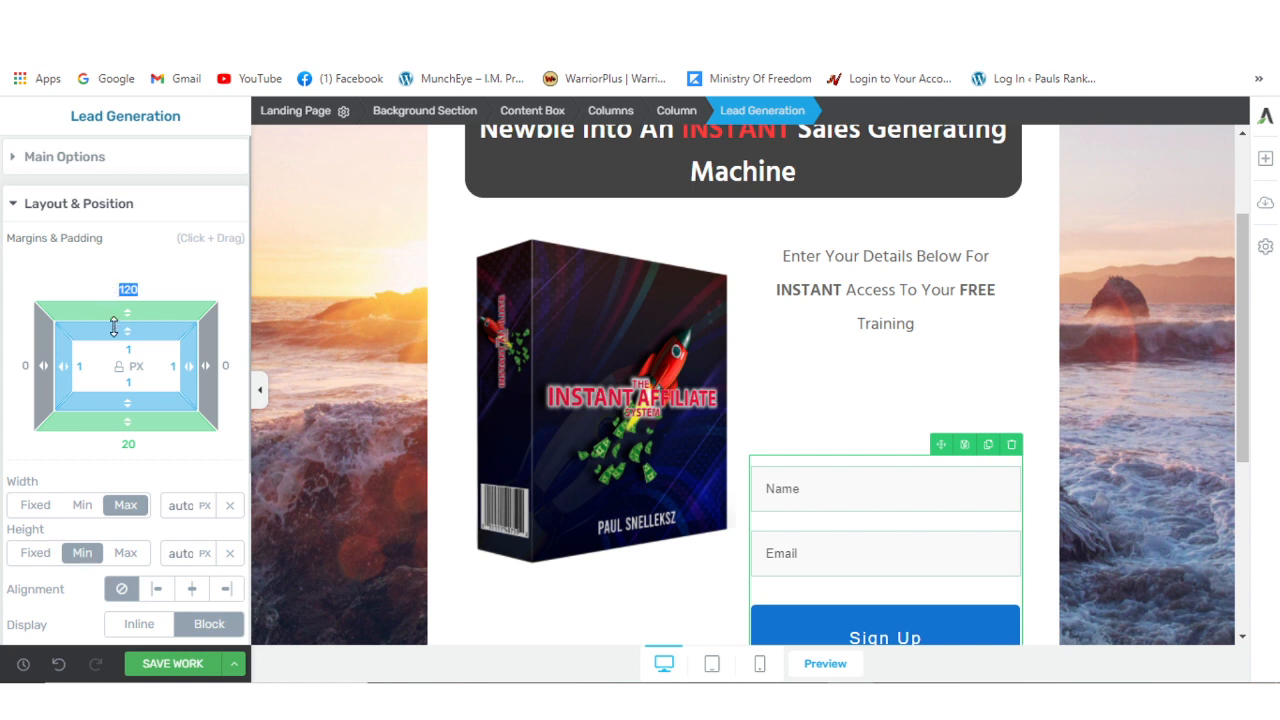
type("40")
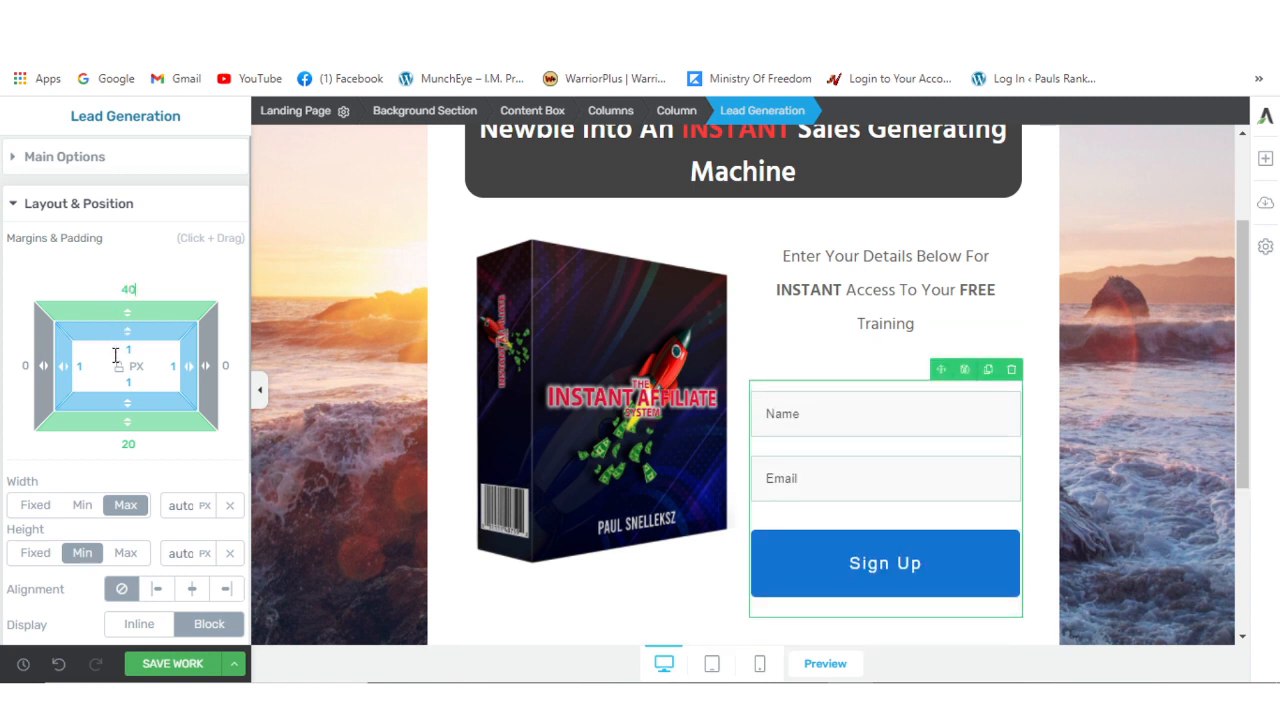
left_click_drag(136, 287, 55, 285)
type("20")
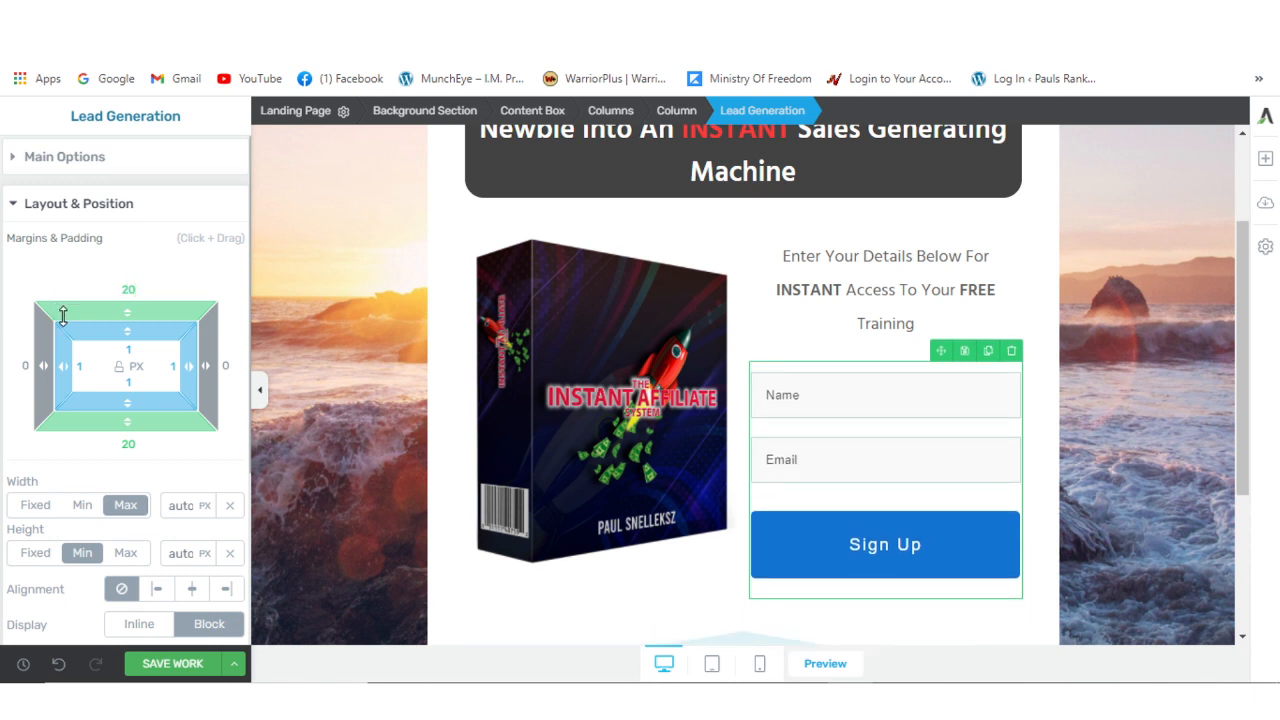
left_click(1130, 430)
scroll(1128, 489, "up", 1)
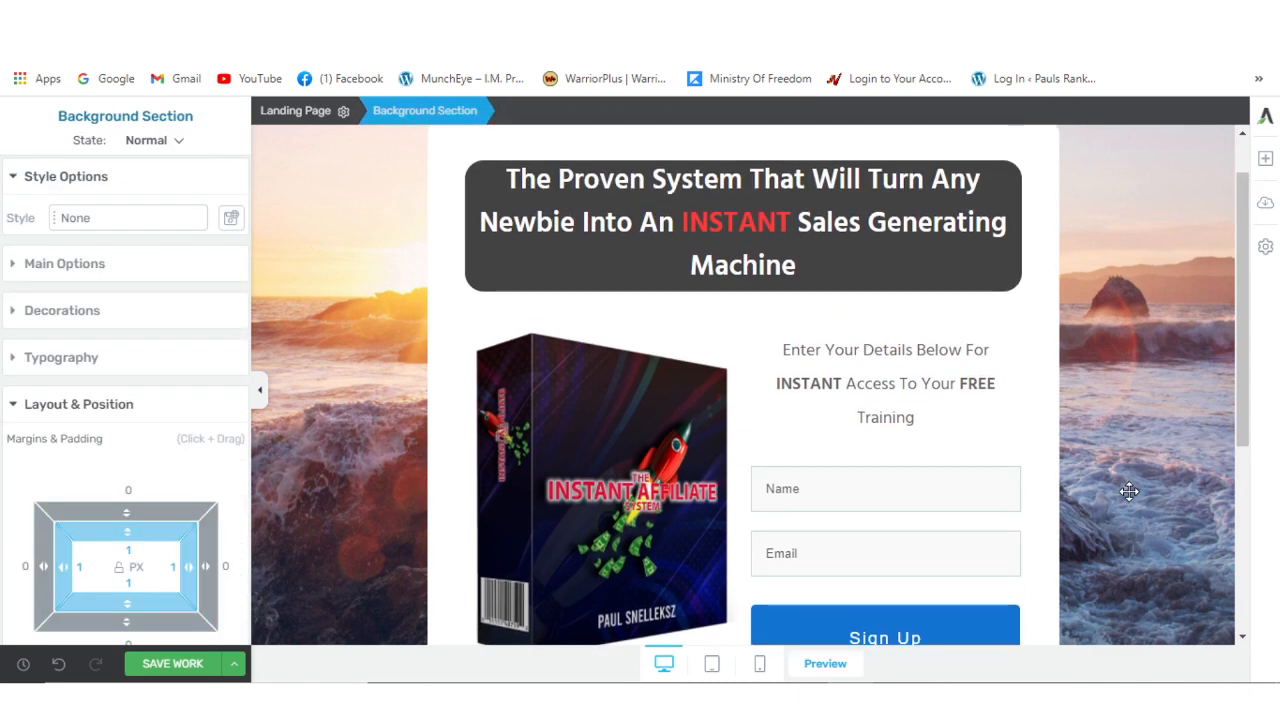
Step: Delete the content box holding the green "Click Here to Get Instant Access" button and the empty content box with the arrow shape above it
scroll(1132, 490, "up", 1)
scroll(1134, 490, "down", 2)
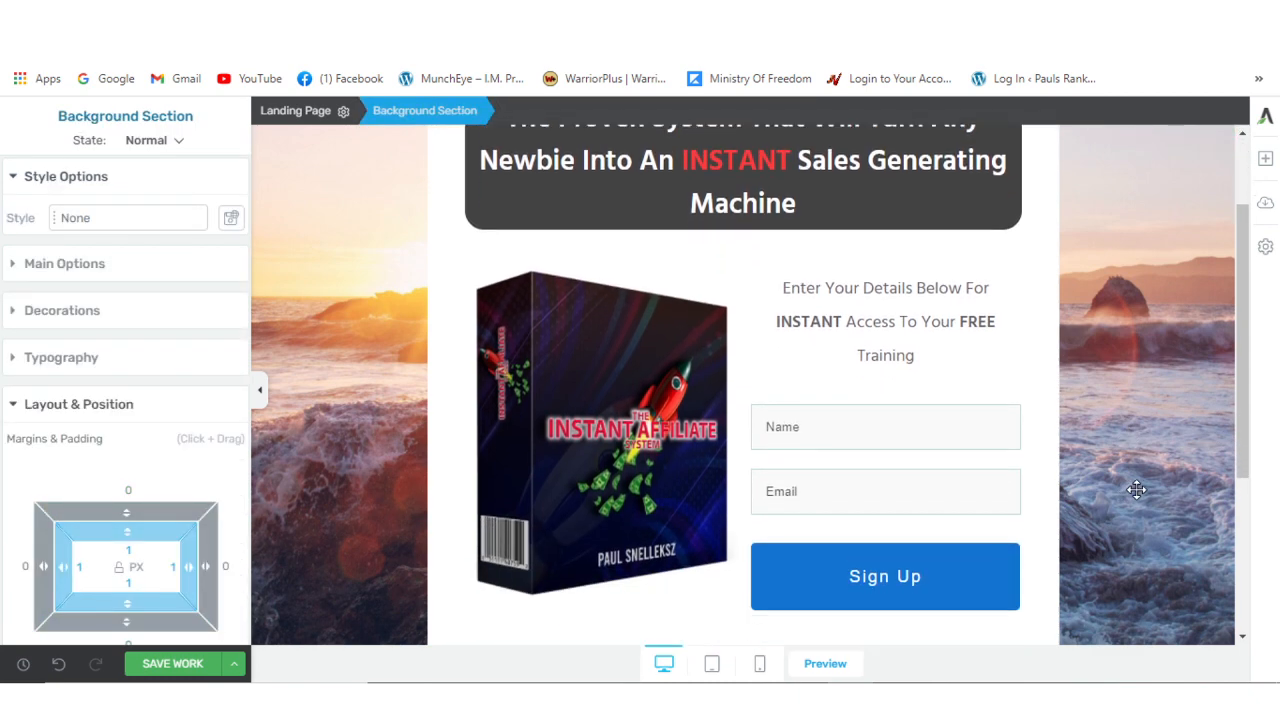
scroll(1137, 489, "down", 2)
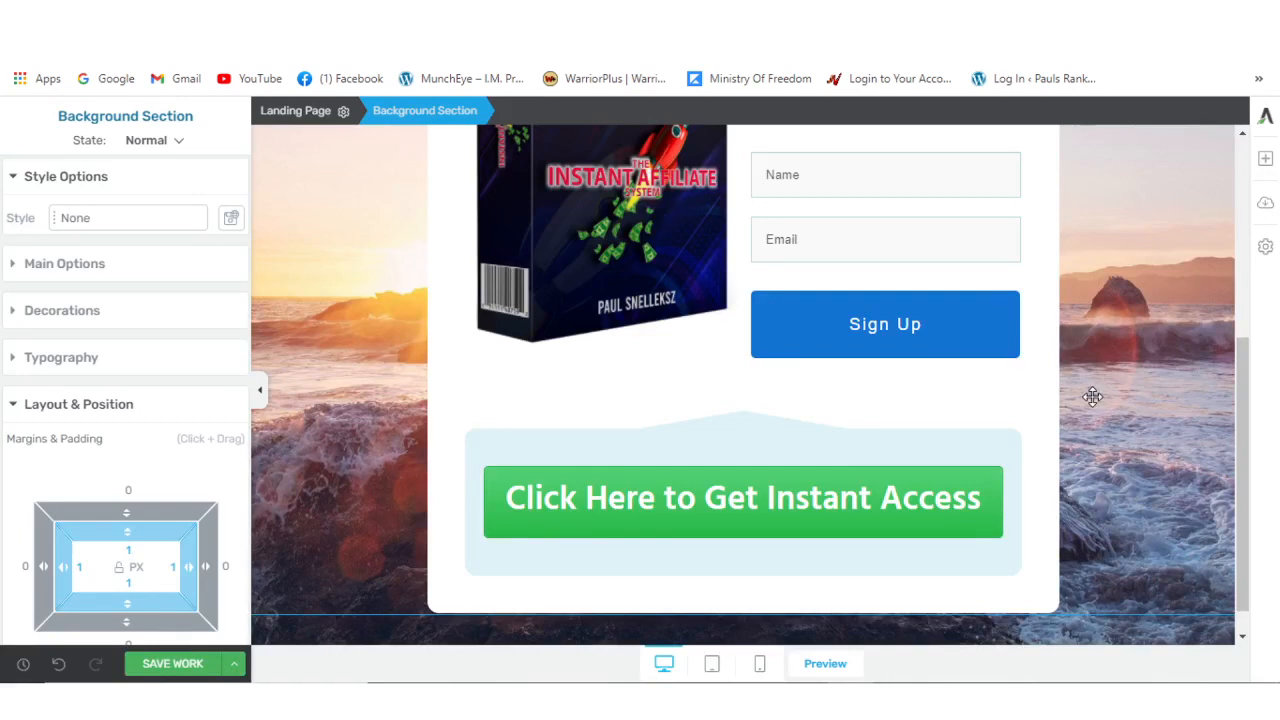
scroll(480, 540, "down", 1)
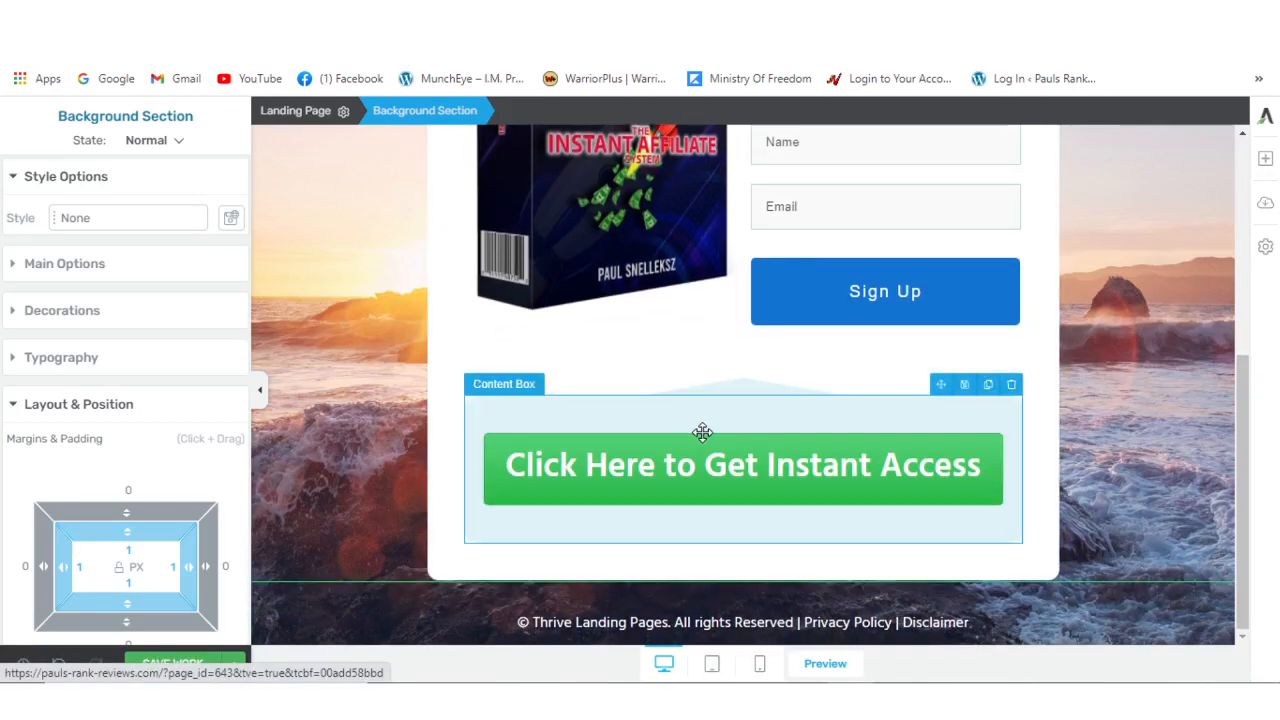
left_click(1012, 386)
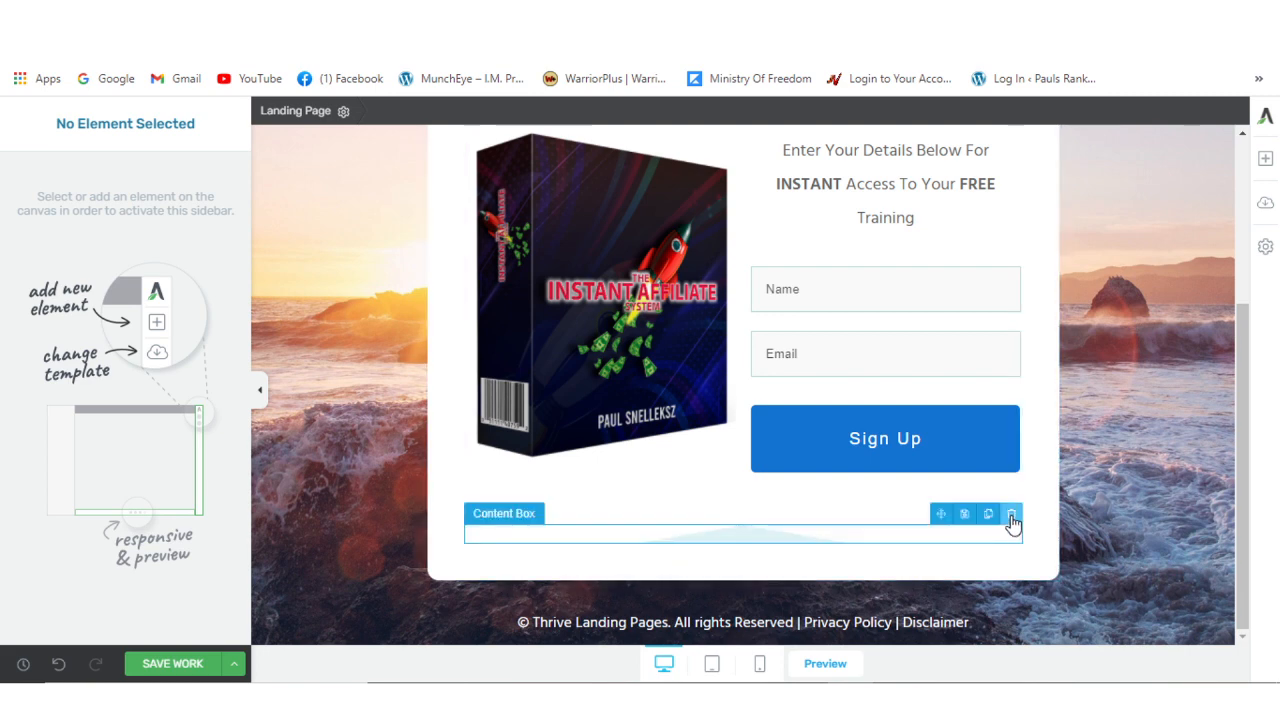
left_click(1011, 516)
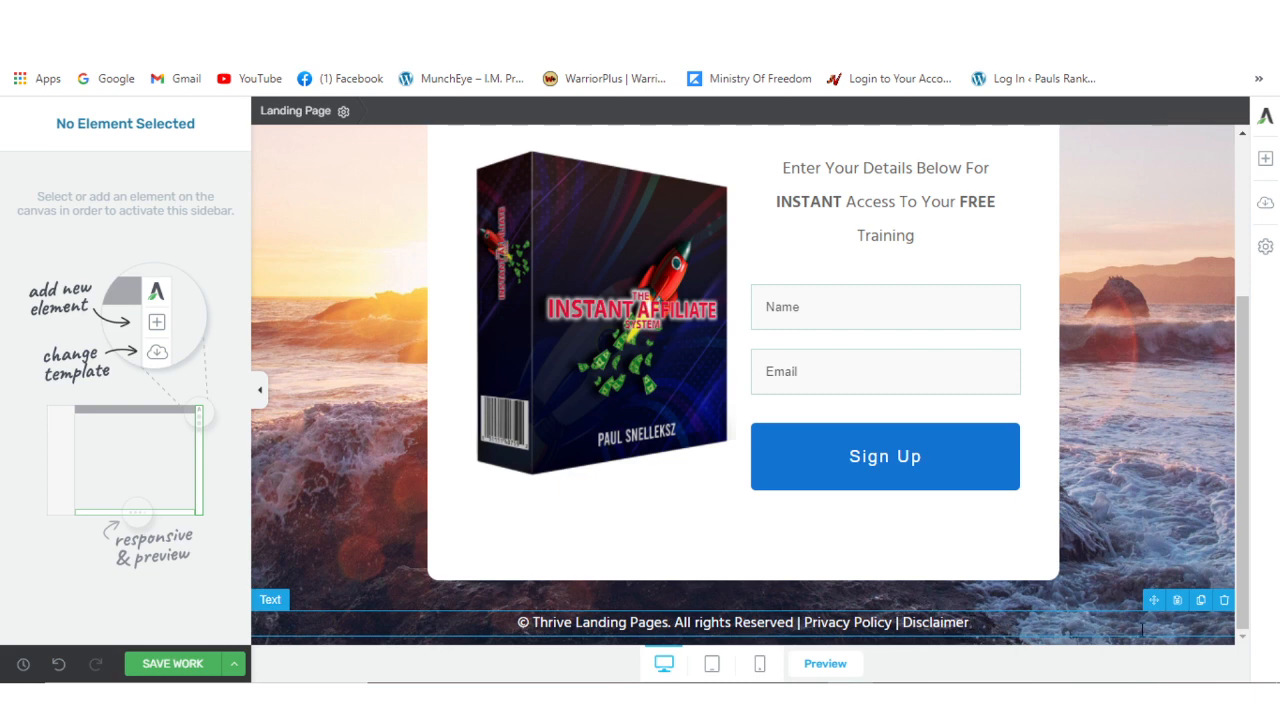
scroll(1220, 600, "up", 1)
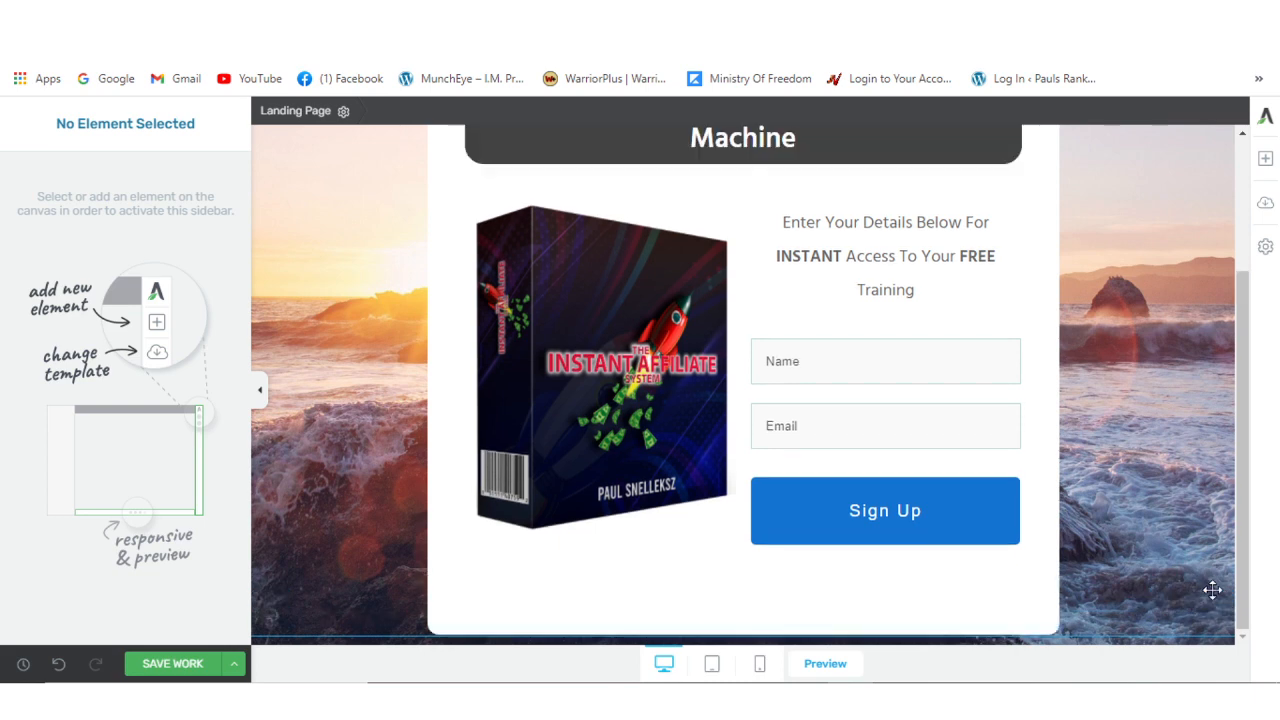
scroll(1124, 521, "up", 3)
scroll(1128, 517, "down", 3)
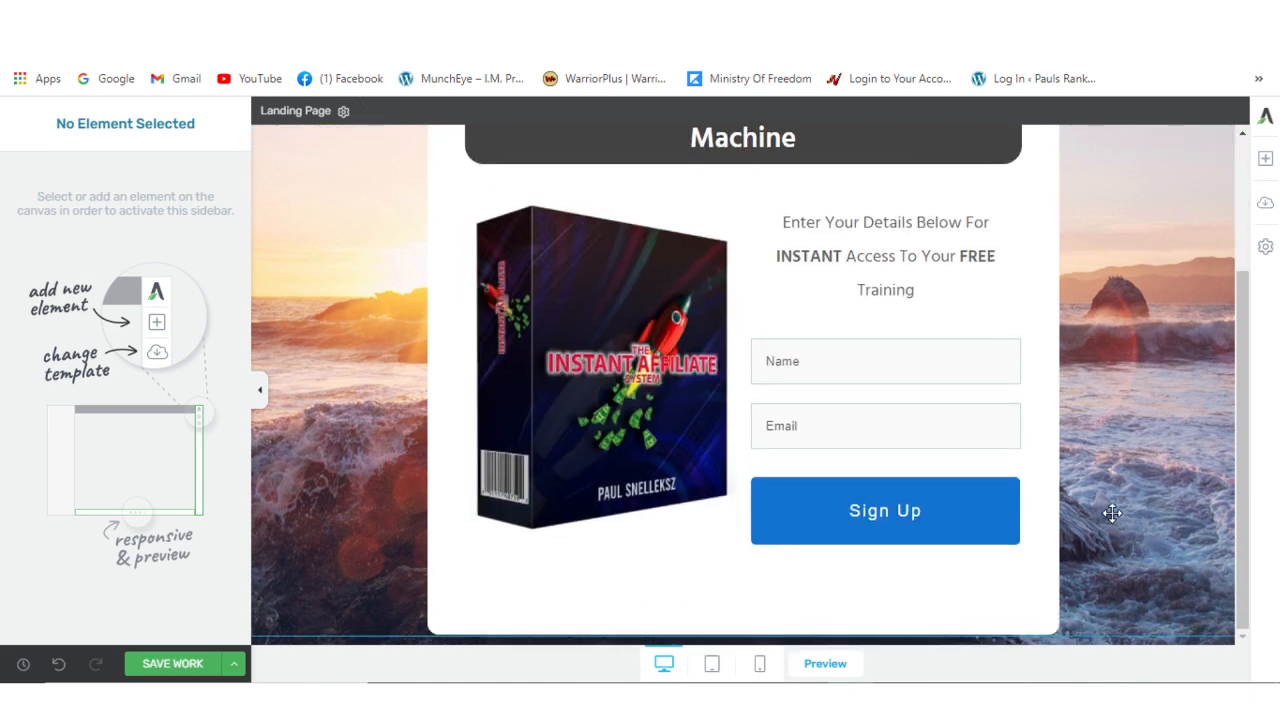
scroll(1185, 525, "up", 1)
scroll(1190, 530, "down", 1)
scroll(1190, 530, "up", 1)
scroll(1190, 530, "down", 1)
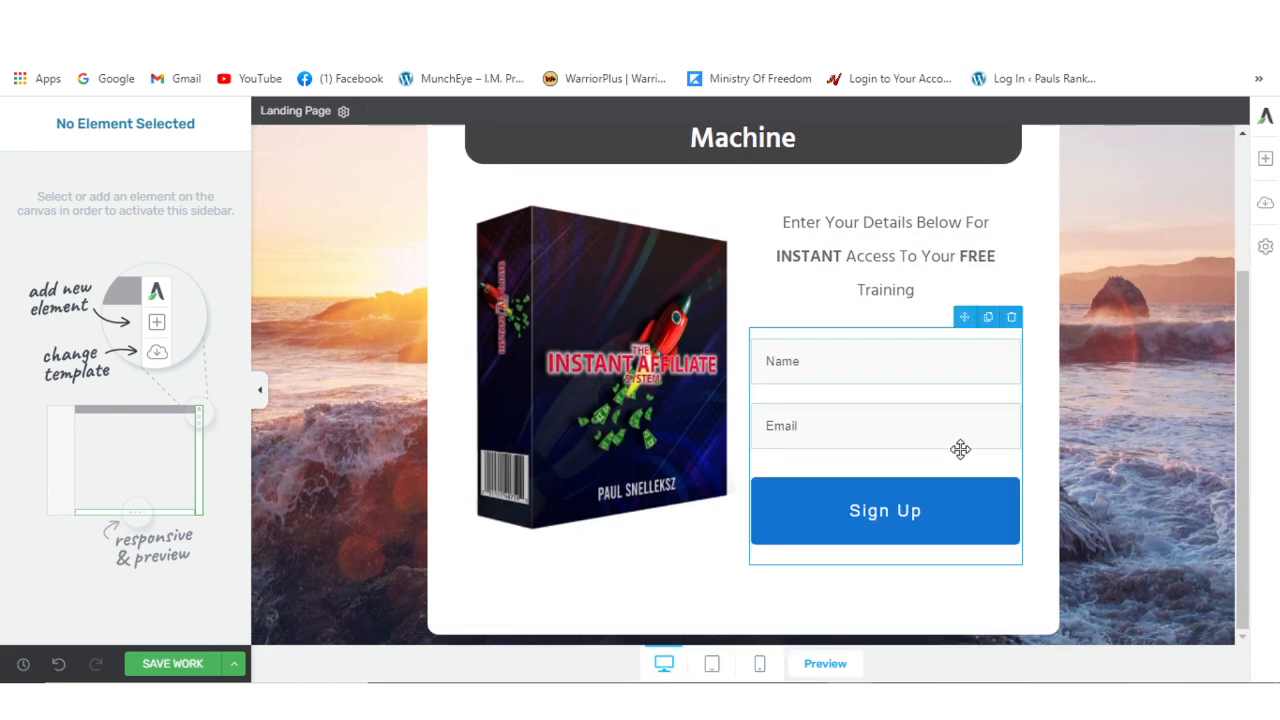
Step: Edit the Lead Generation form's elements and replace the submit button text with "ACCESS NOW >>"
left_click(900, 432)
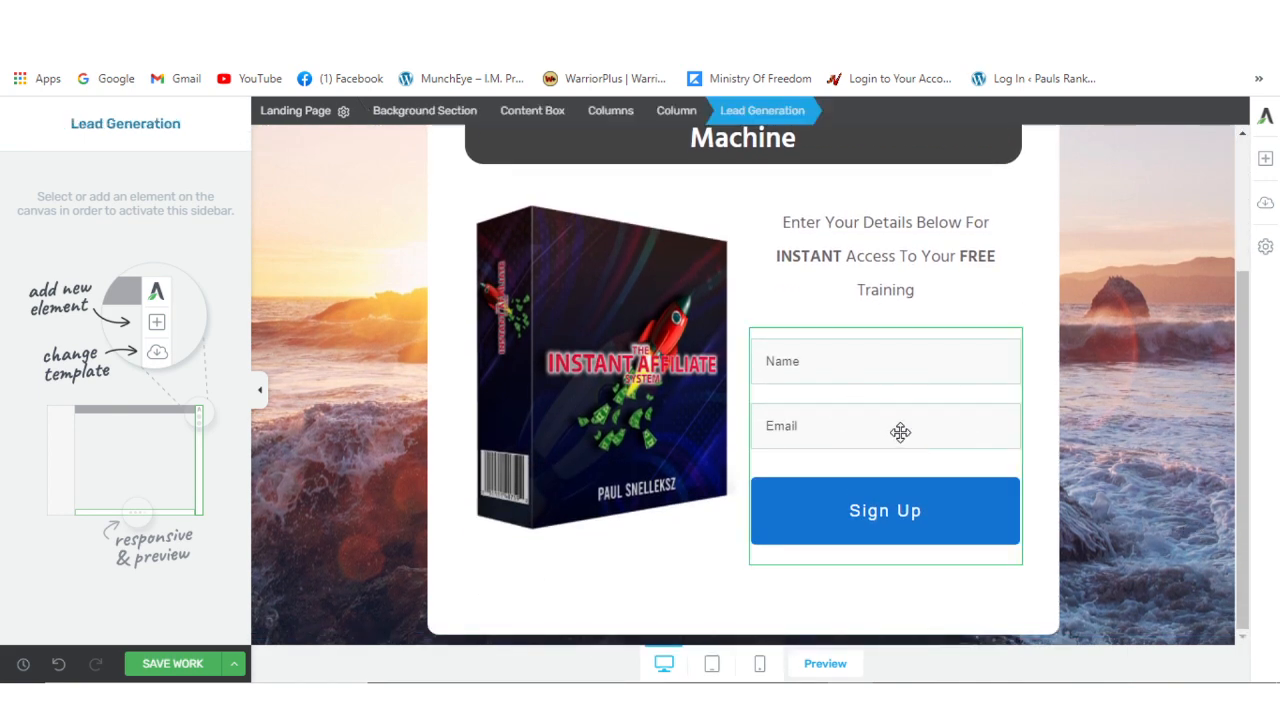
scroll(400, 350, "up", 2)
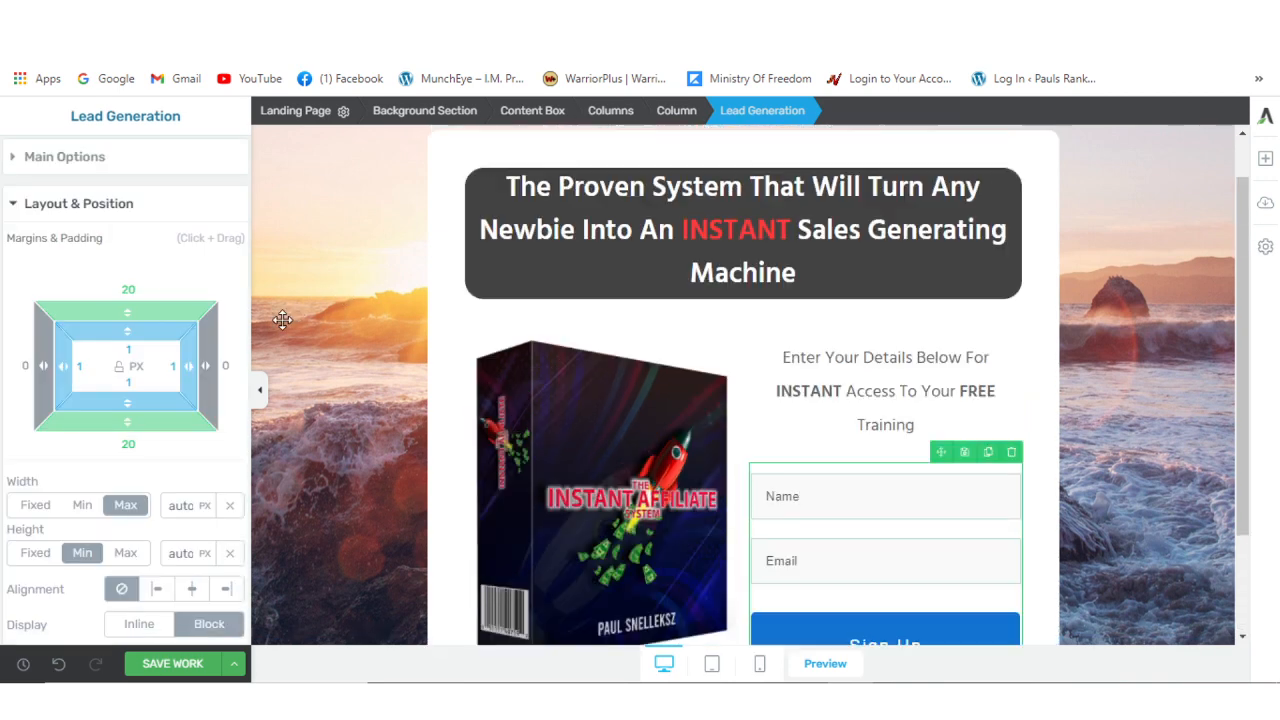
left_click(68, 160)
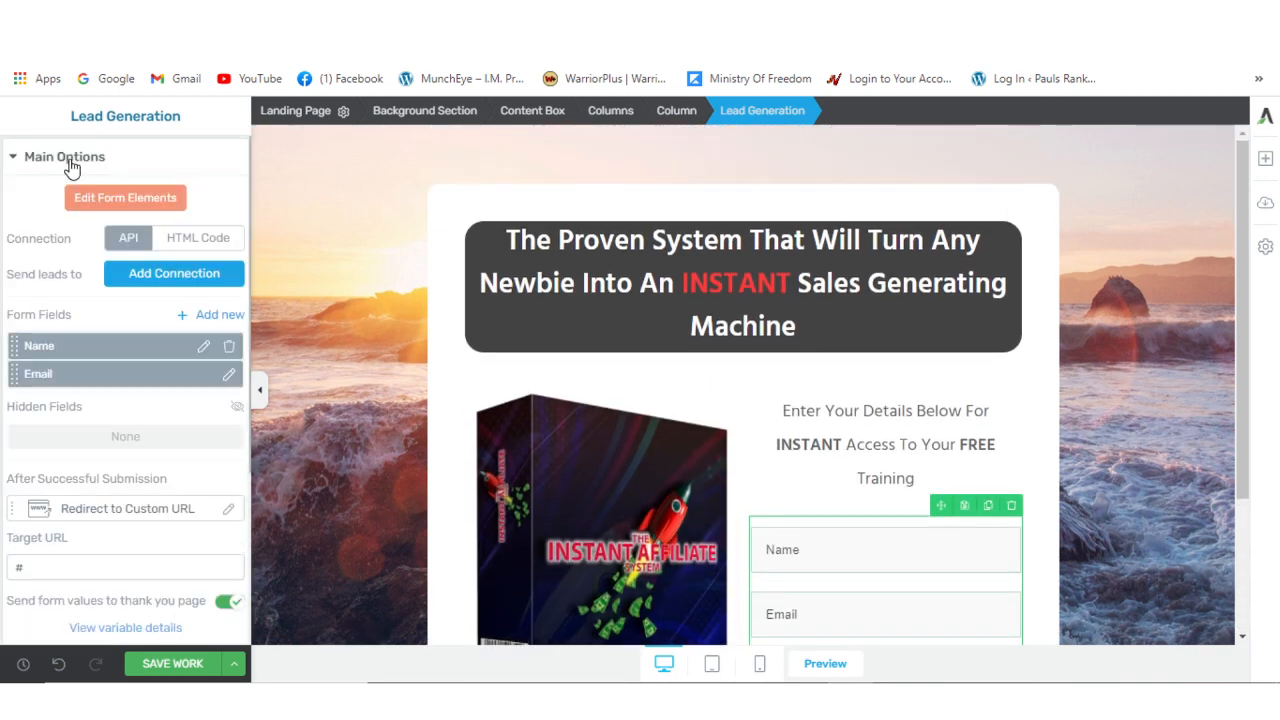
left_click(120, 200)
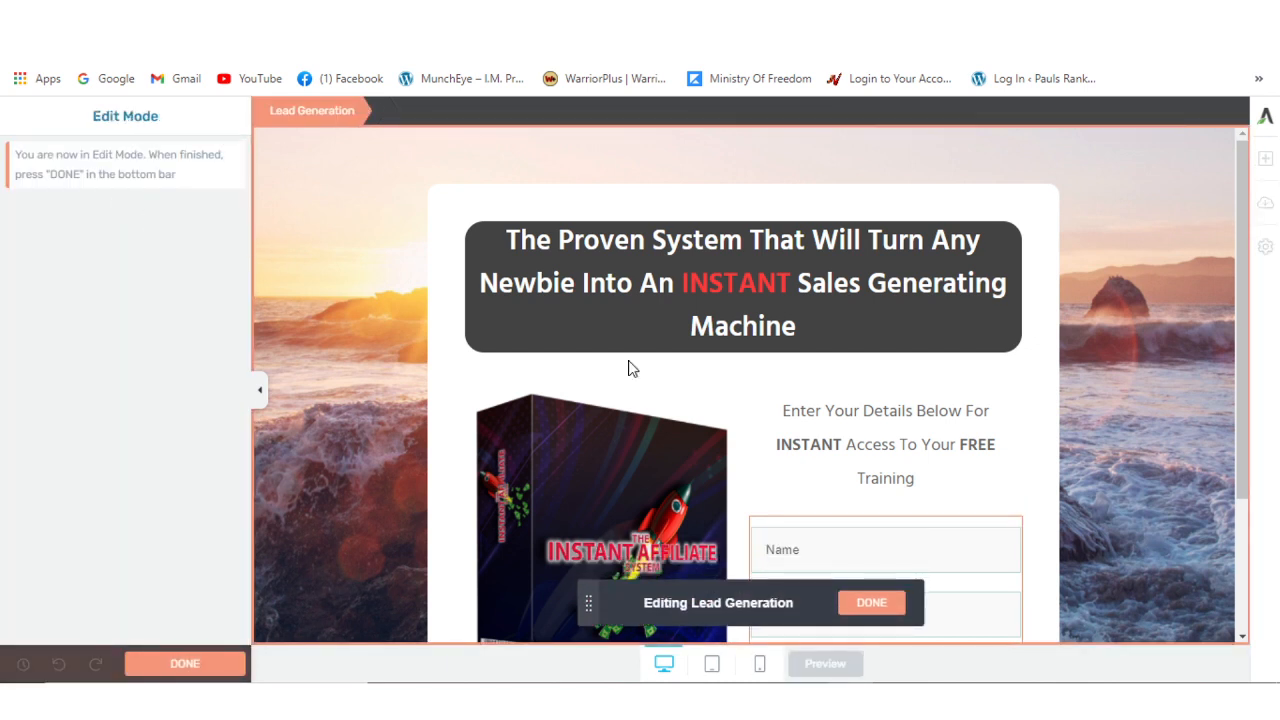
scroll(1066, 505, "down", 2)
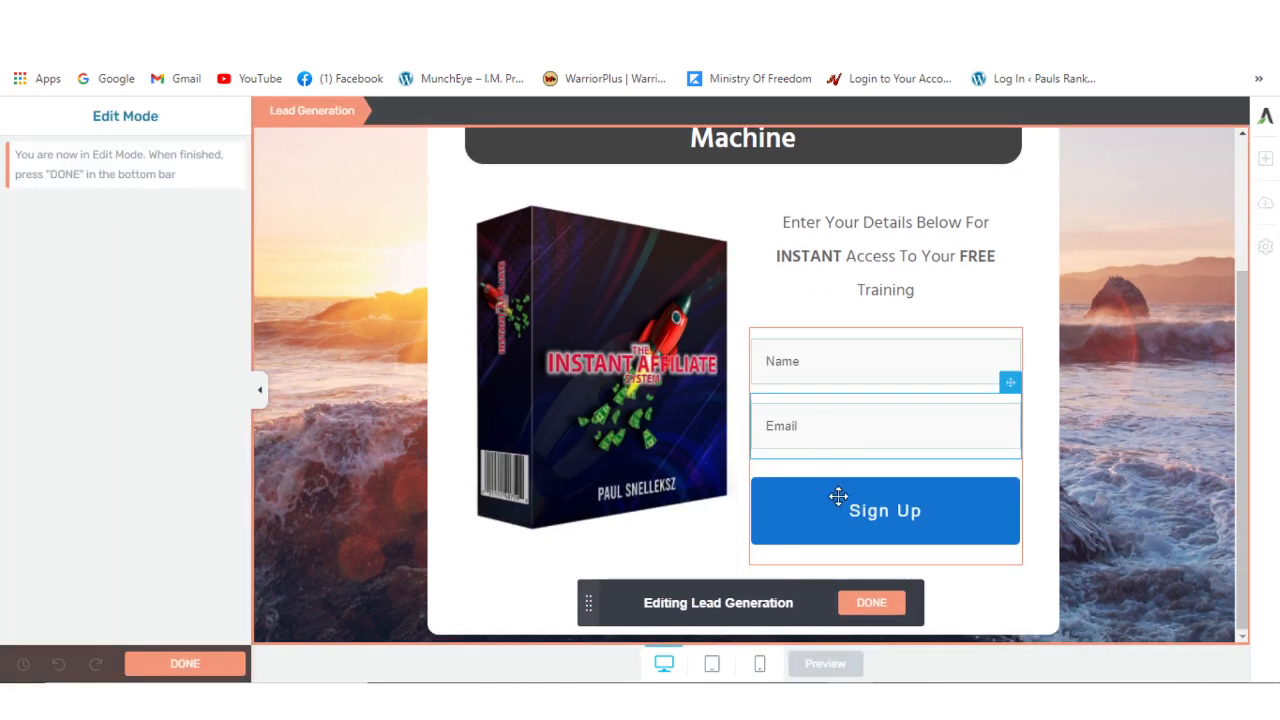
left_click(923, 513)
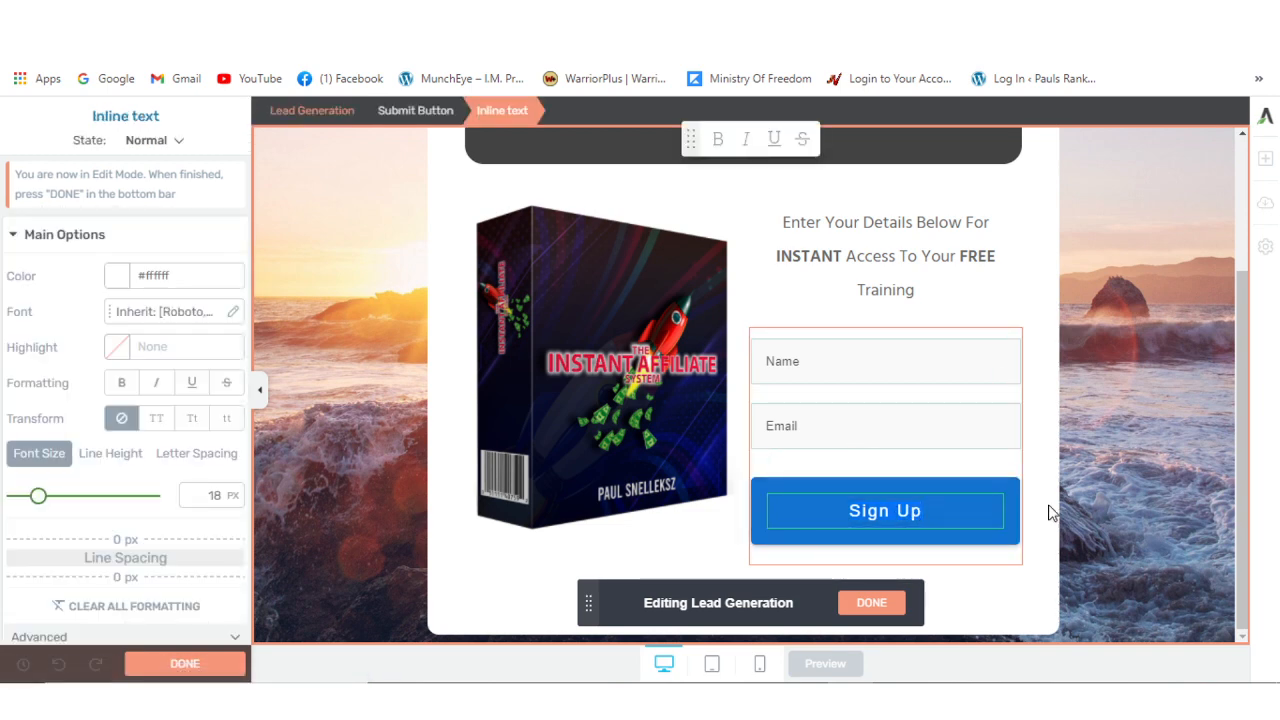
type("ACCESS ")
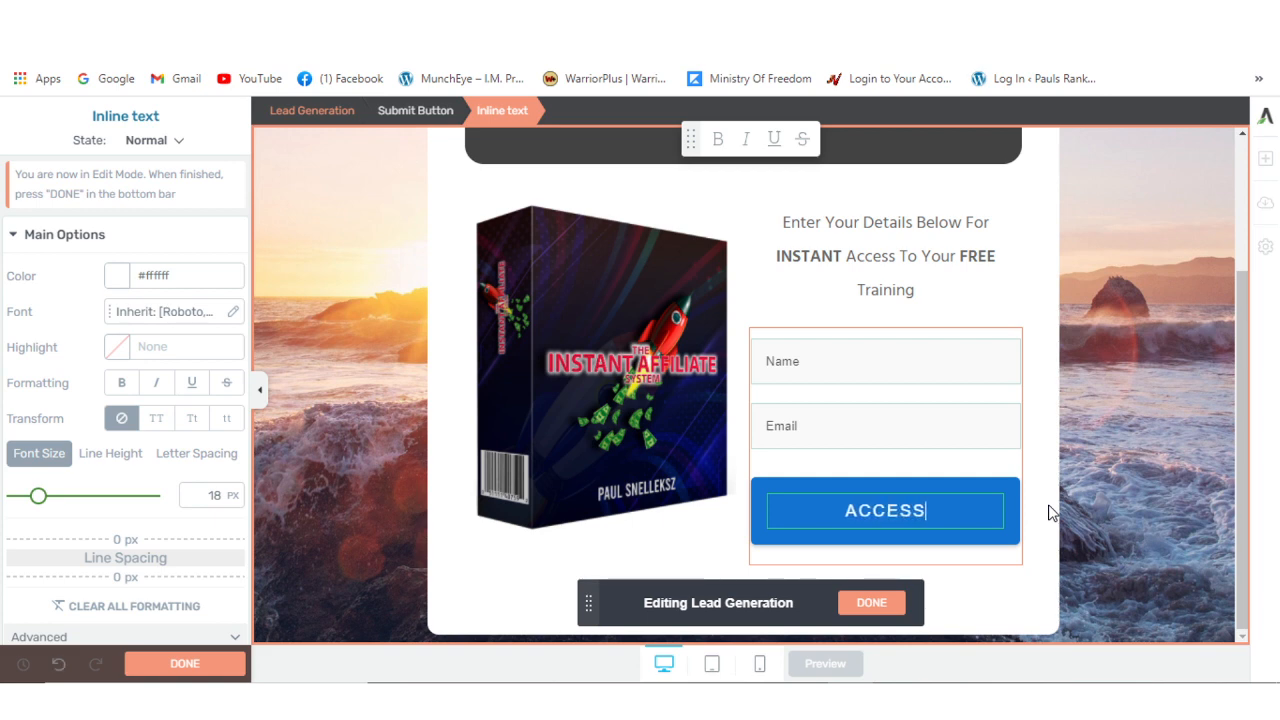
type("NOW")
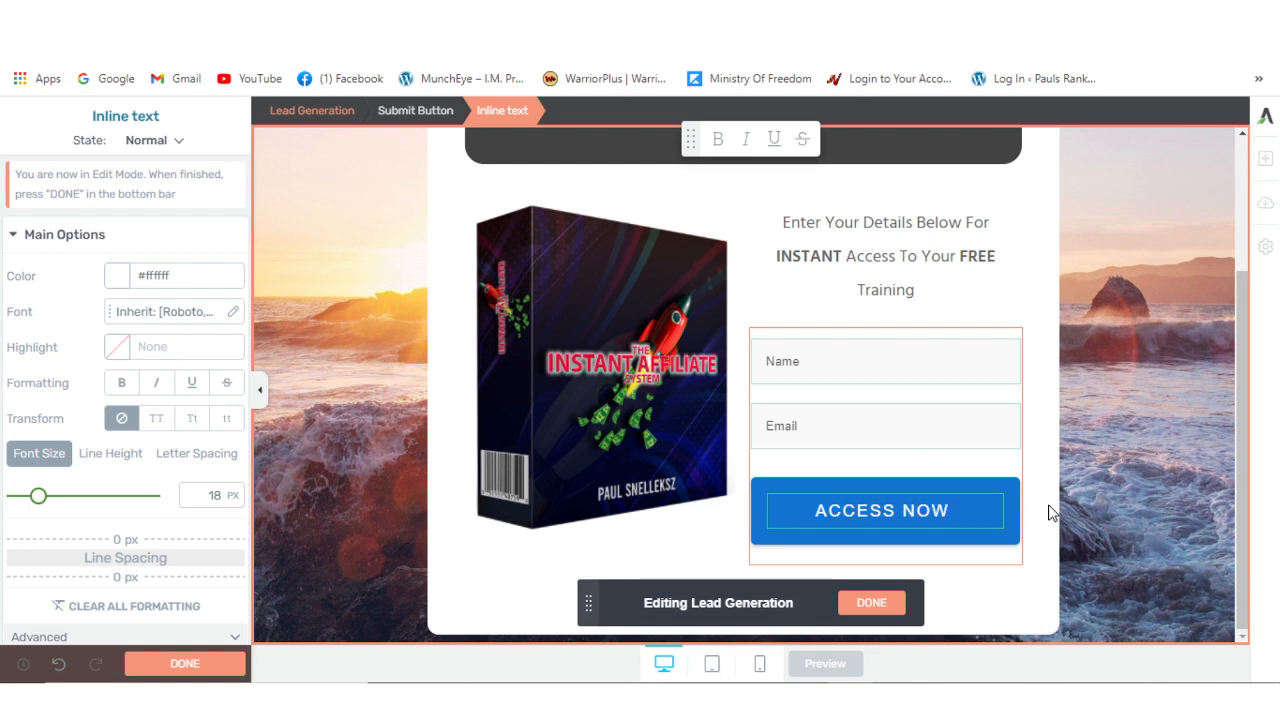
type(" >>")
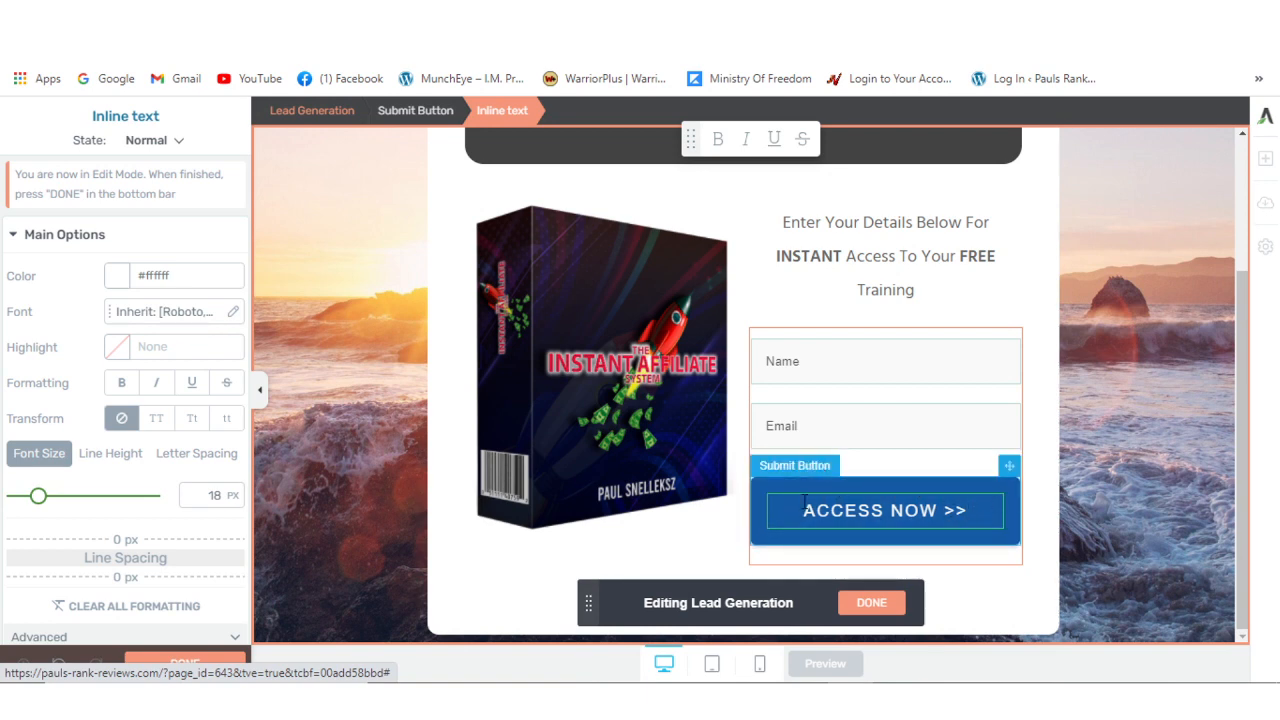
Step: Change the submit button's color to light orange #f3a84f and finish editing the form elements
left_click(962, 486)
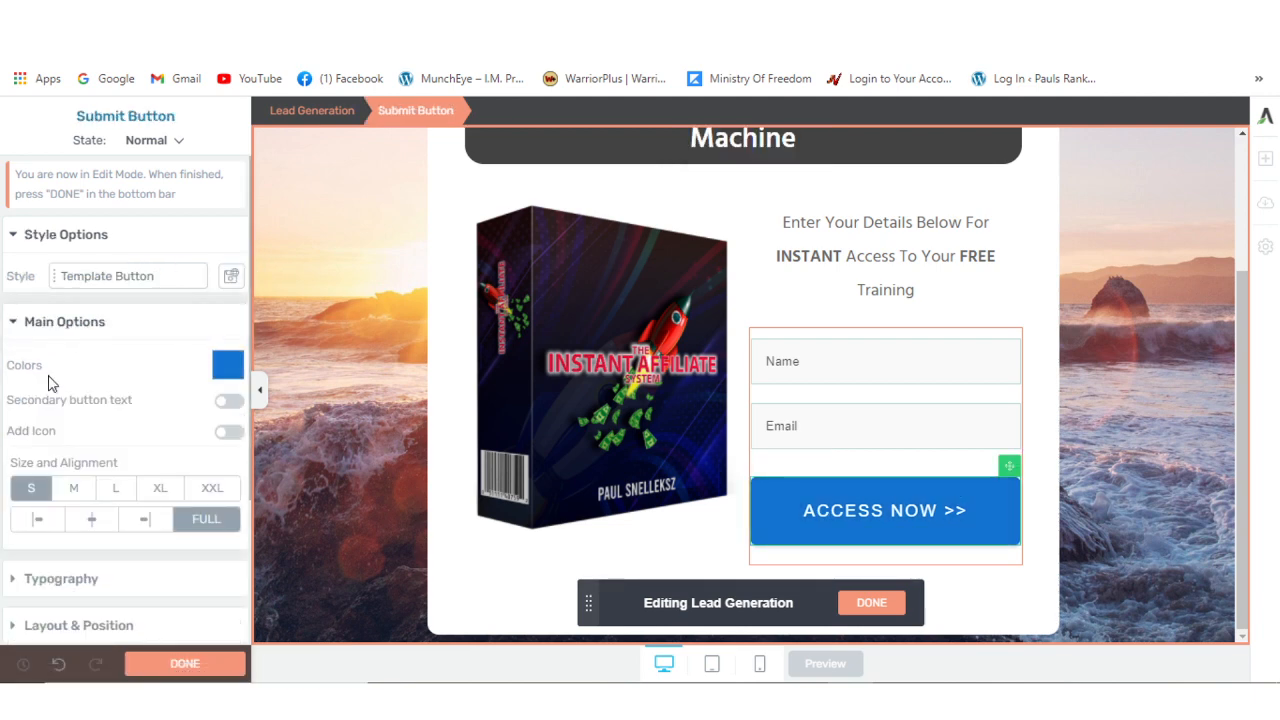
left_click(226, 366)
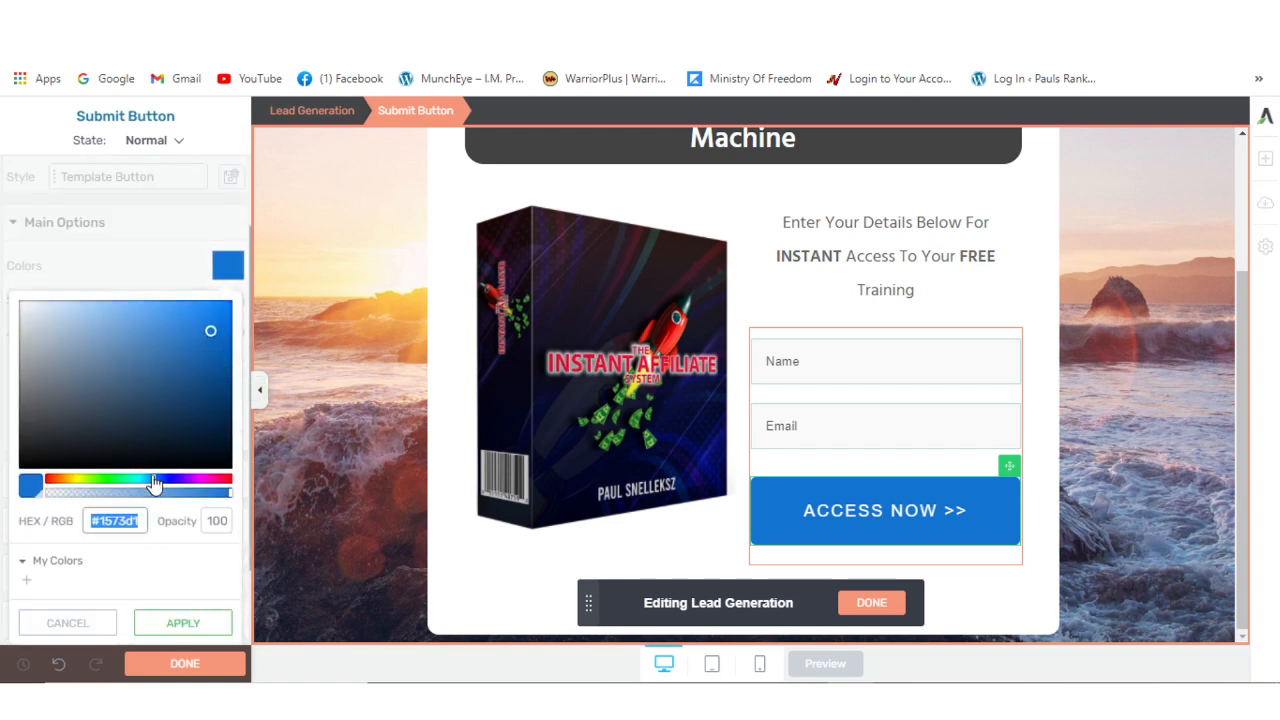
left_click_drag(155, 485, 63, 490)
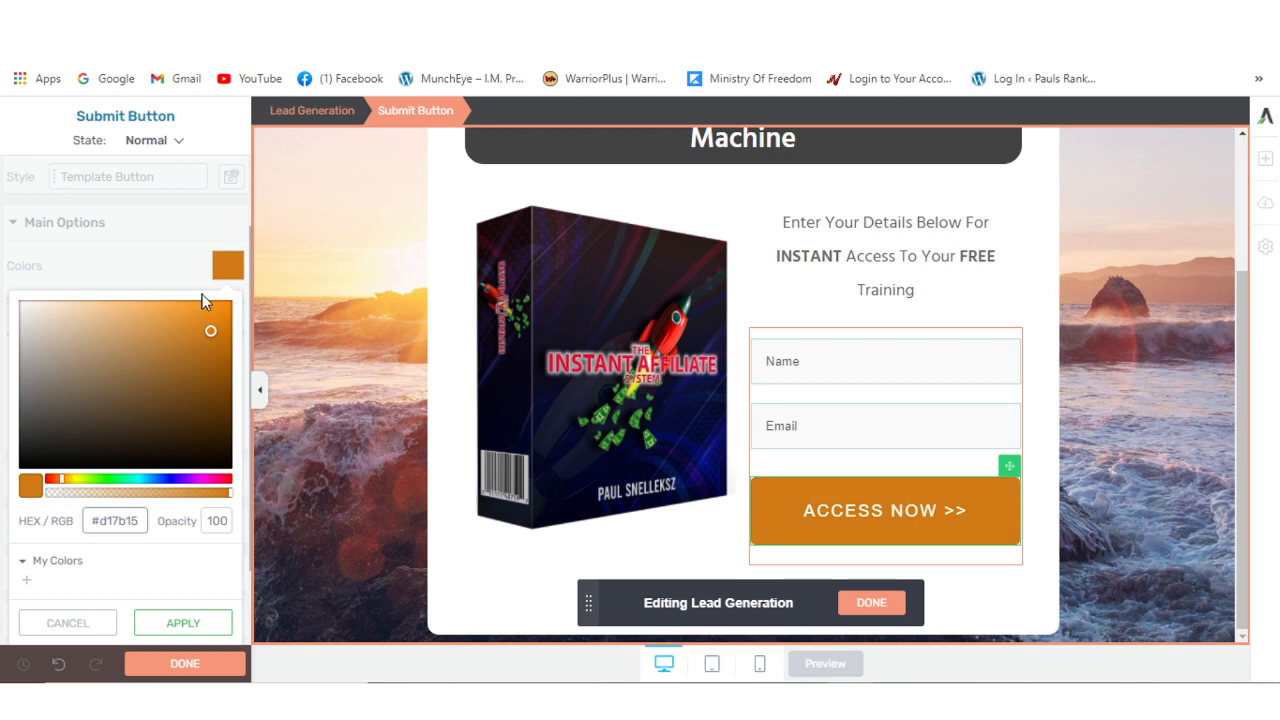
mouse_move(211, 332)
left_mouse_down()
mouse_move(150, 310)
mouse_move(163, 310)
left_mouse_up()
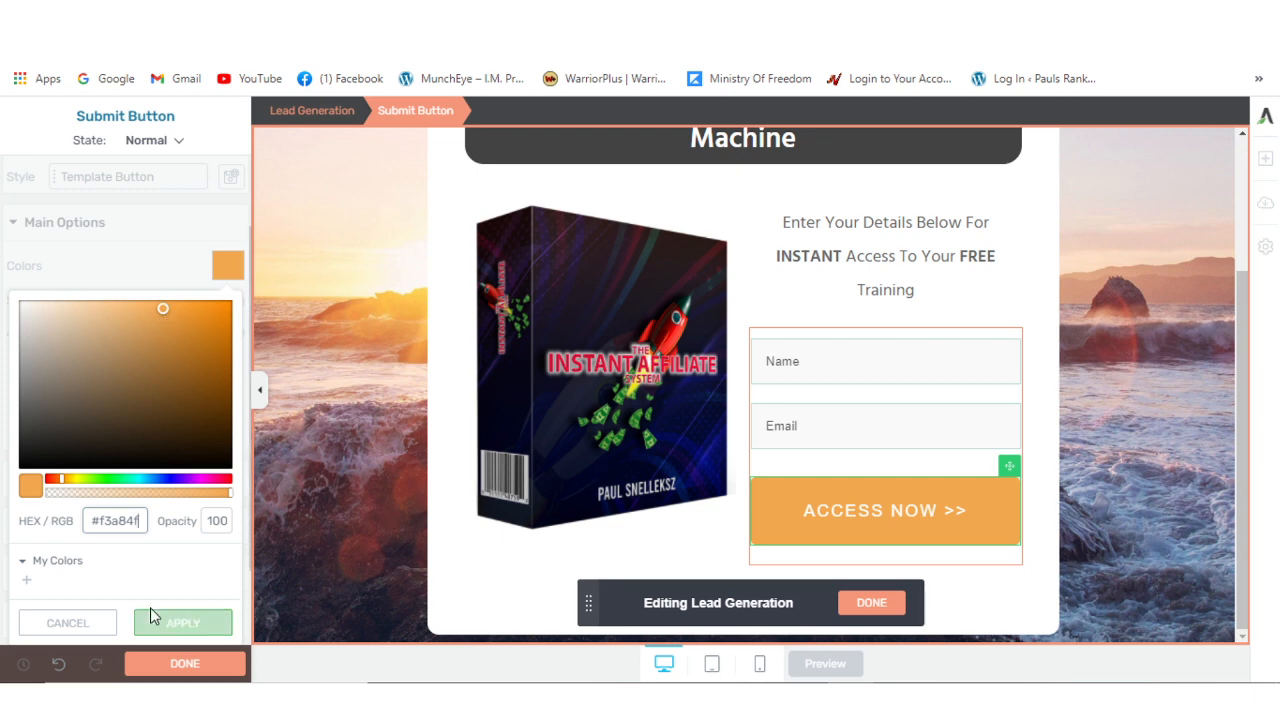
left_click(183, 624)
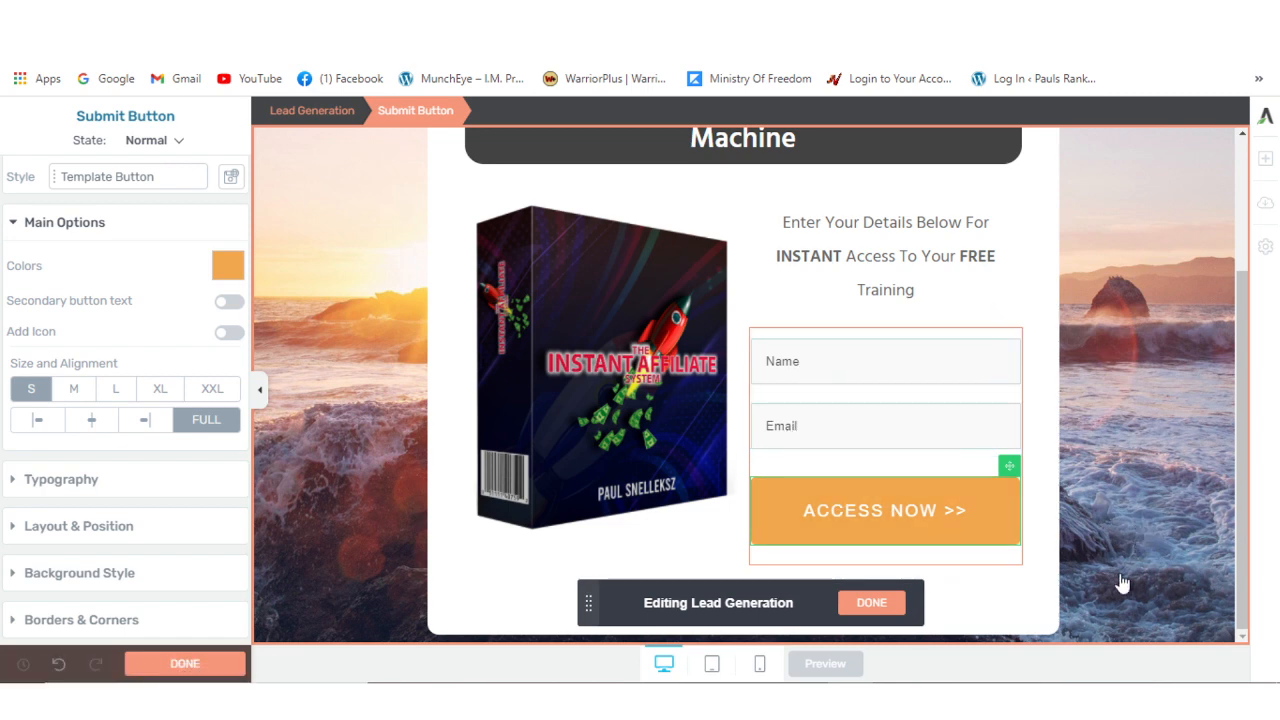
left_click(871, 604)
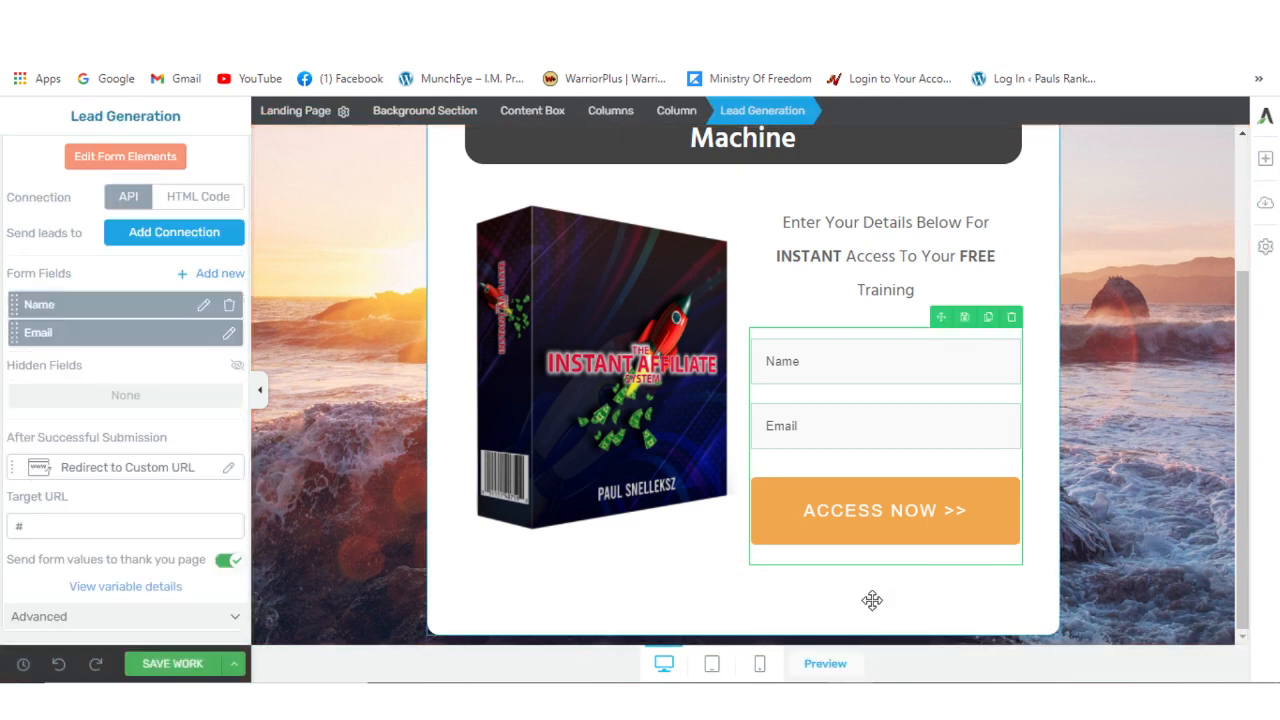
Step: Save the work on the squeeze page
left_click(172, 664)
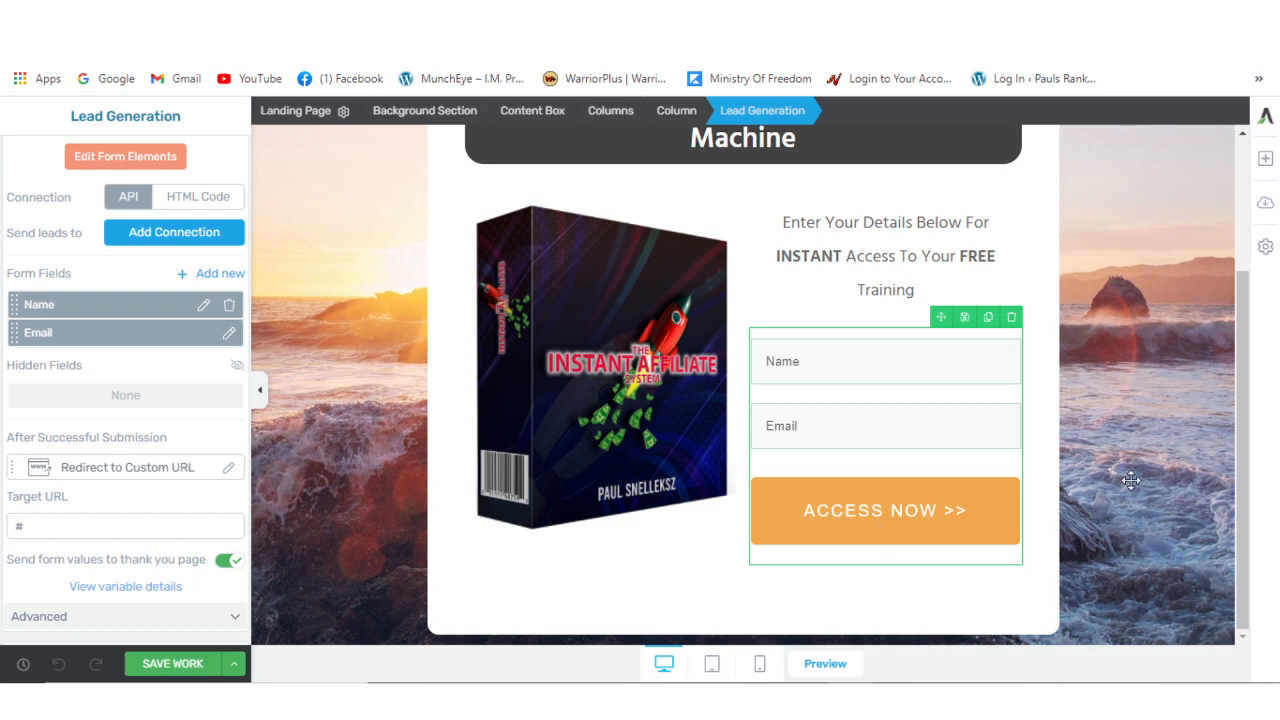
scroll(1140, 452, "up", 2)
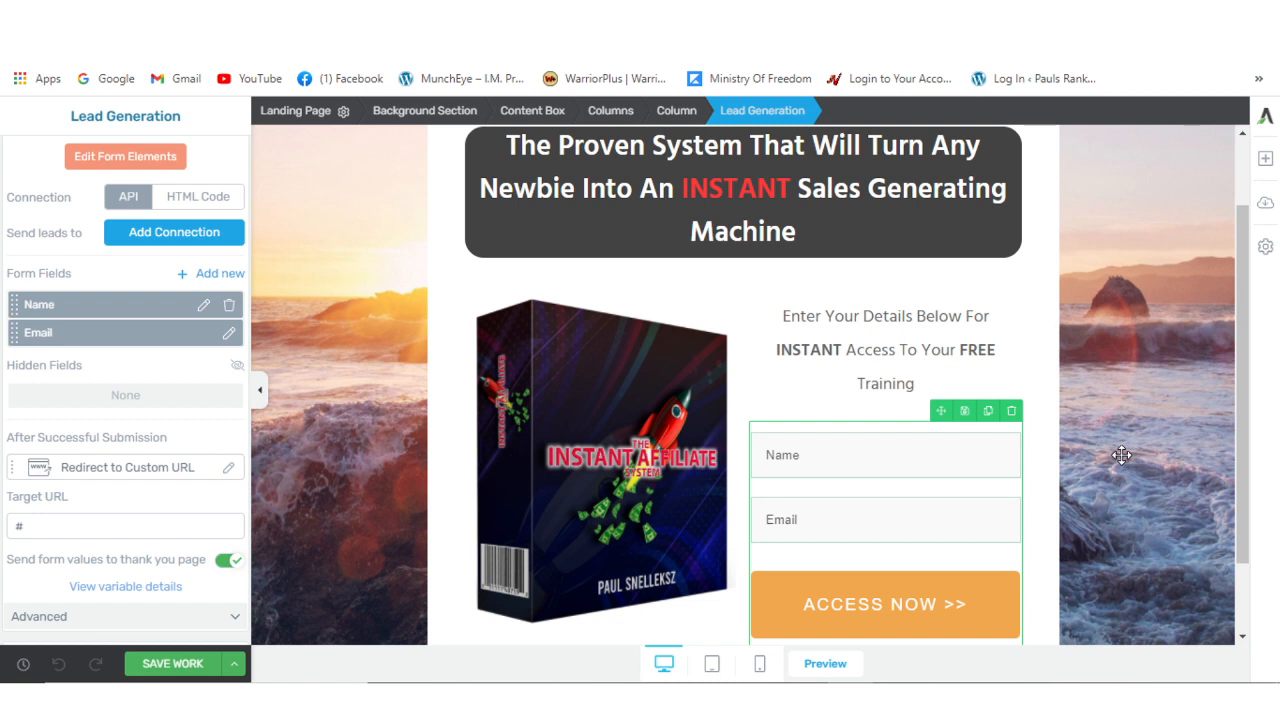
scroll(1121, 455, "down", 1)
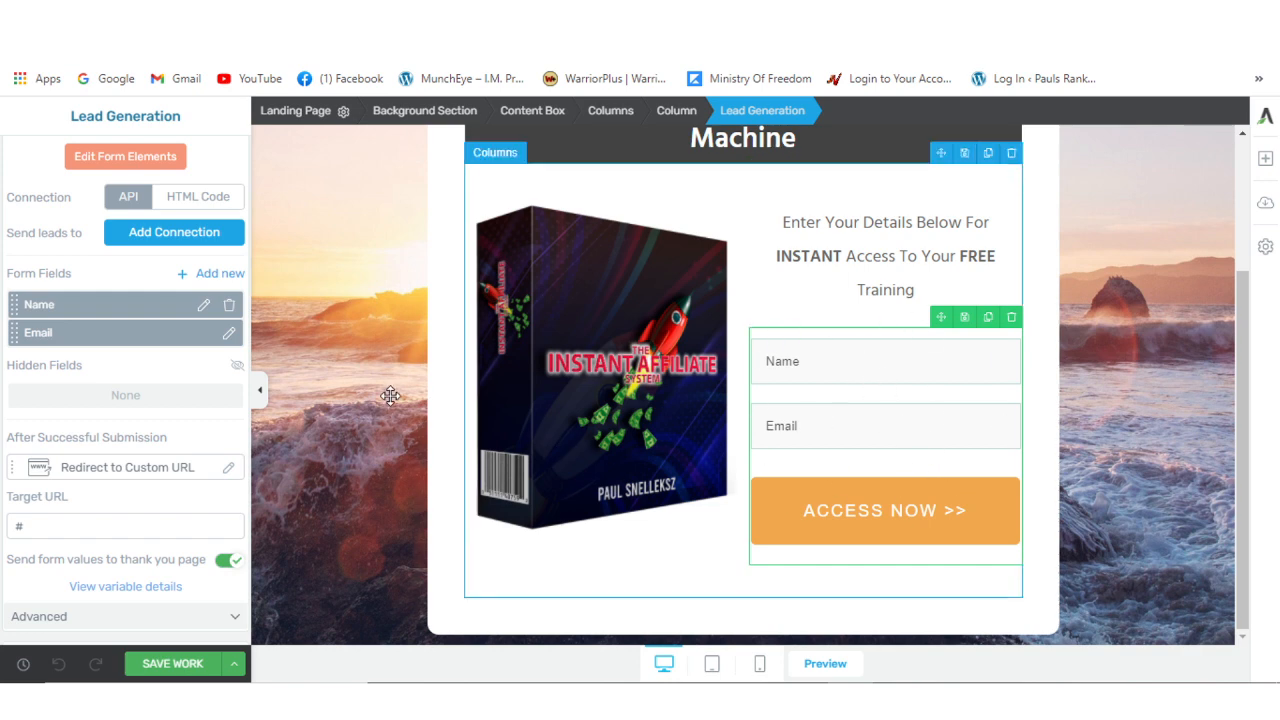
Step: Start adding an API connection for the Lead Generation form and open the API dashboard's active connections
scroll(372, 392, "up", 1)
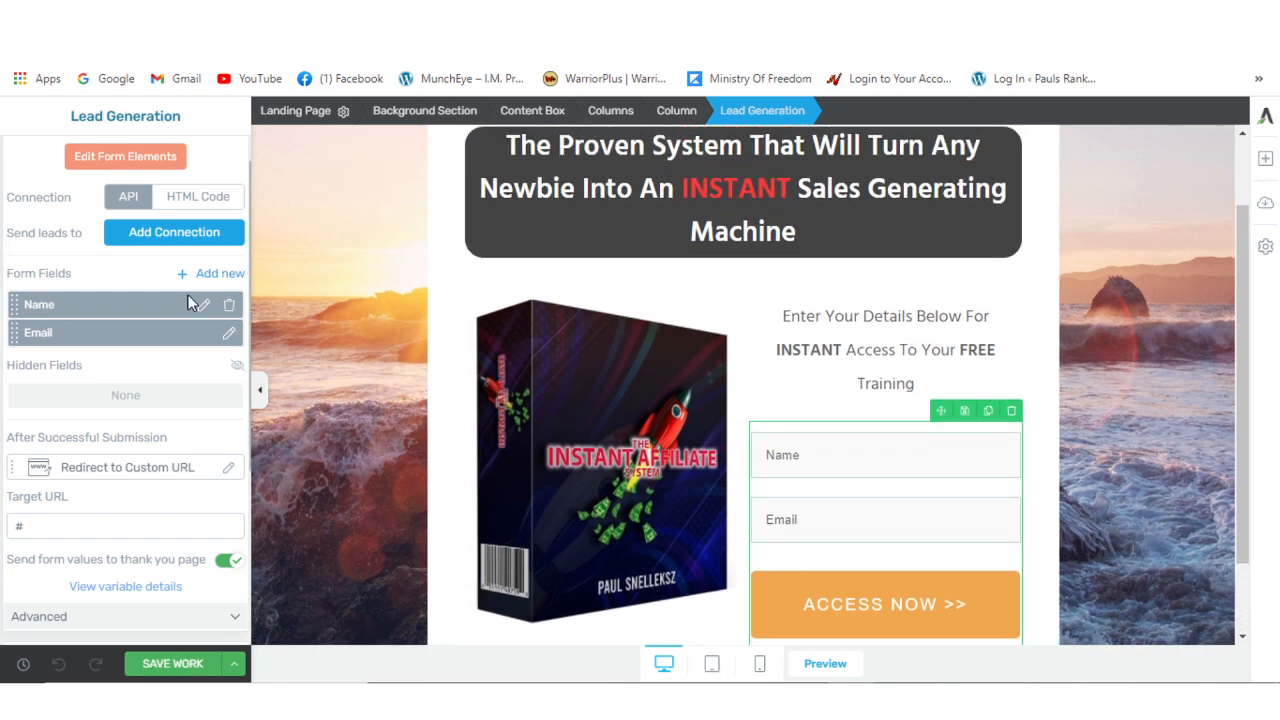
scroll(205, 238, "up", 1)
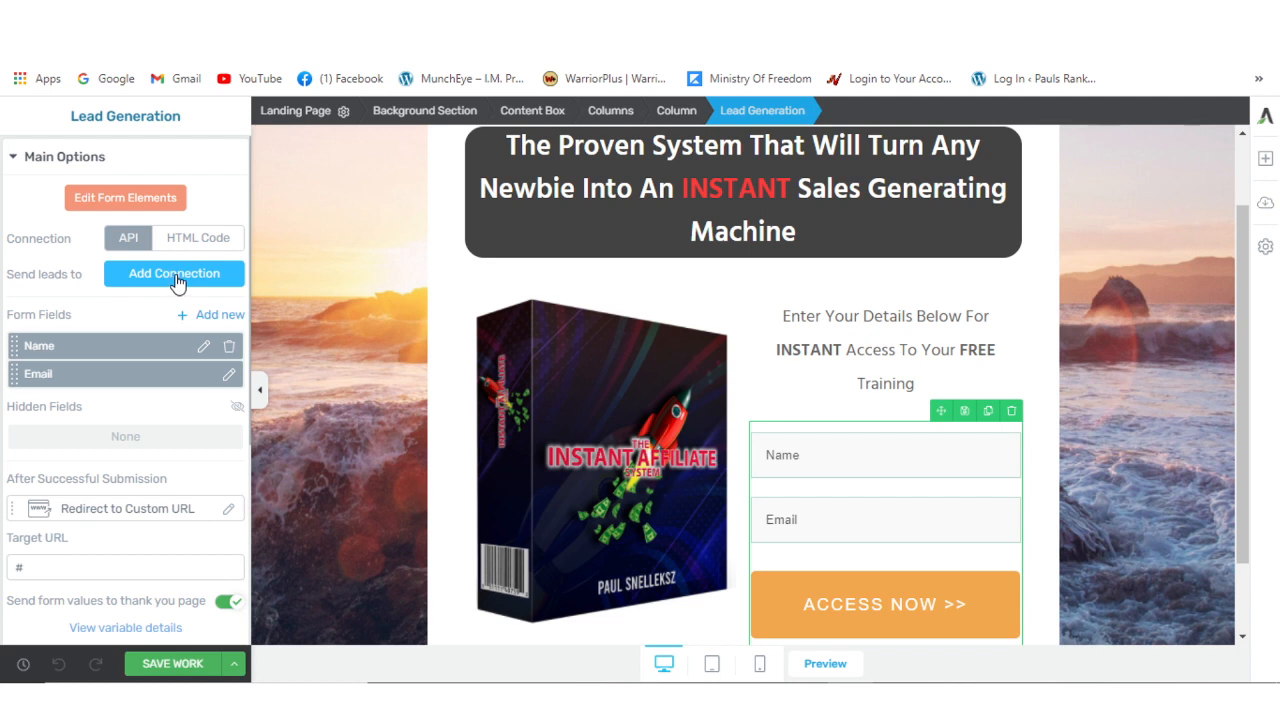
left_click(177, 283)
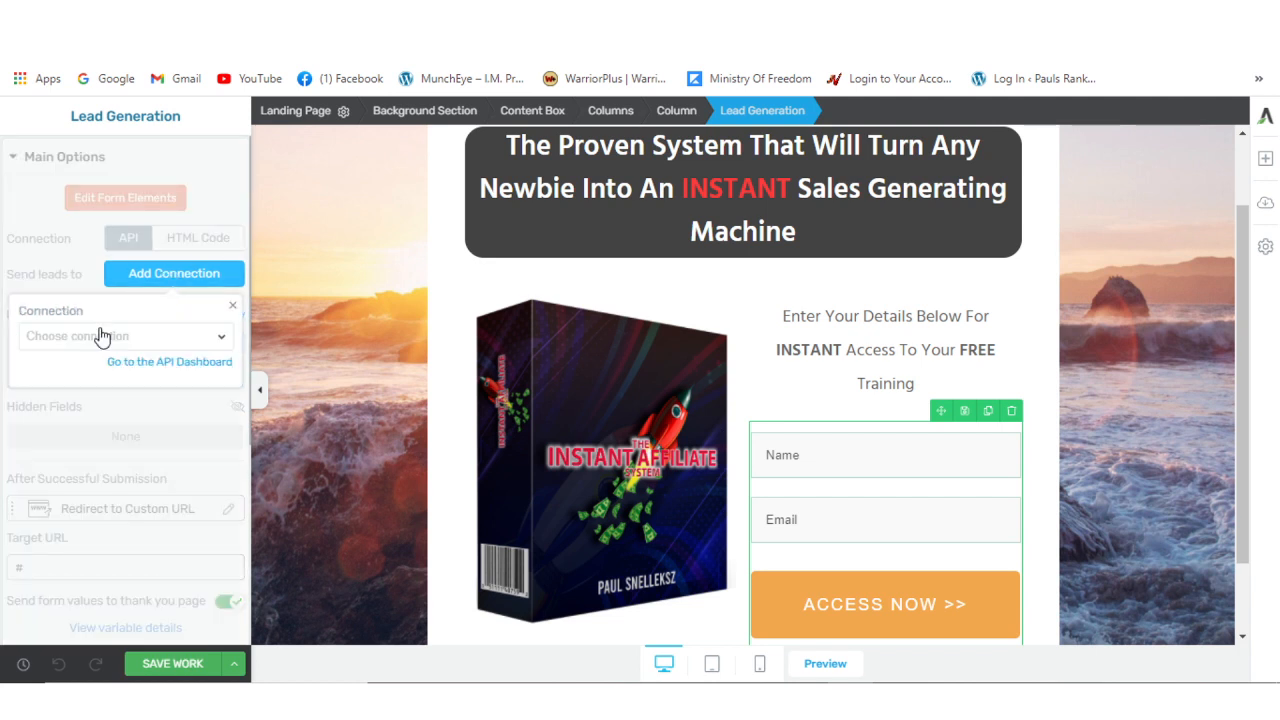
left_click(188, 366)
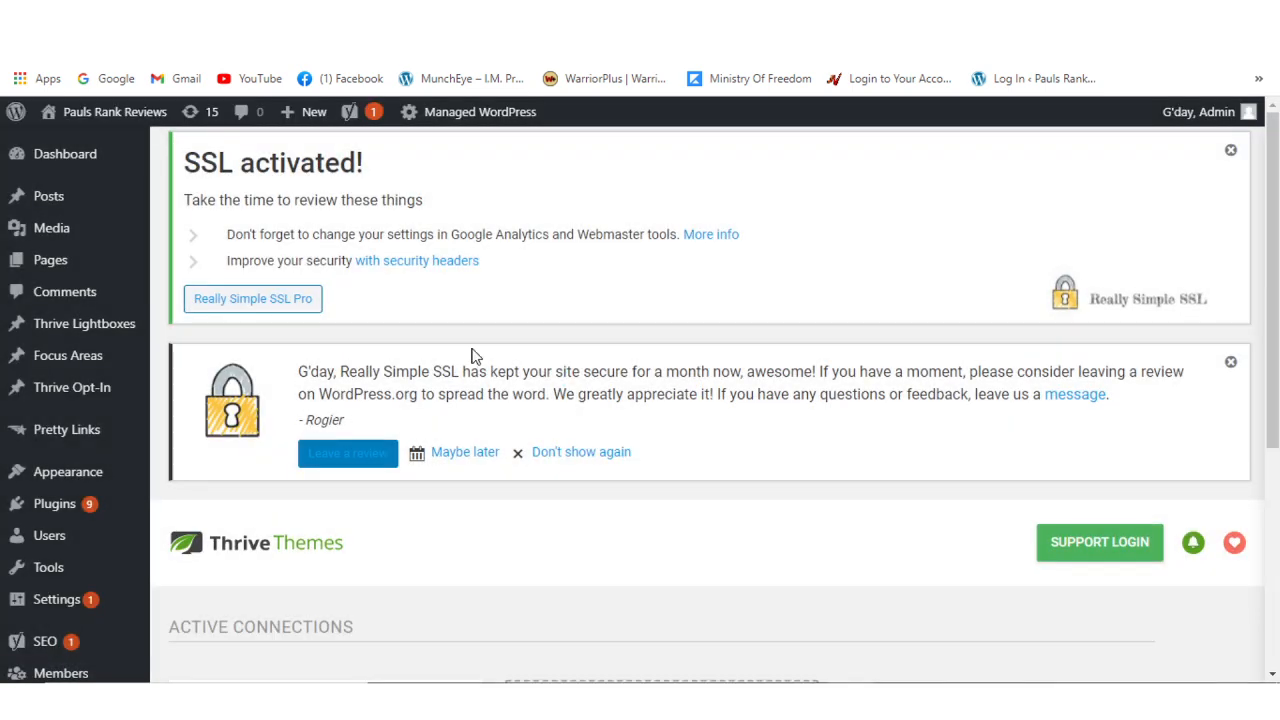
scroll(466, 366, "down", 4)
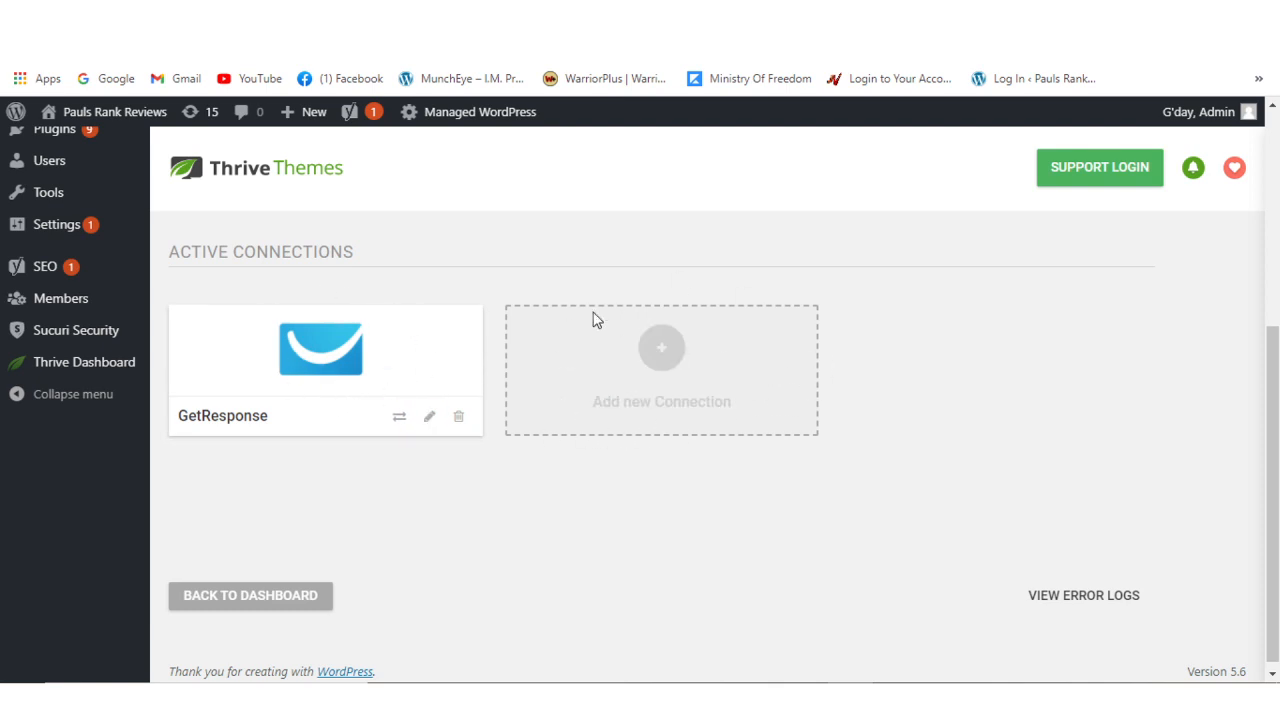
Step: Start a new API connection, browse the available apps and choose Mailchimp
left_click(661, 348)
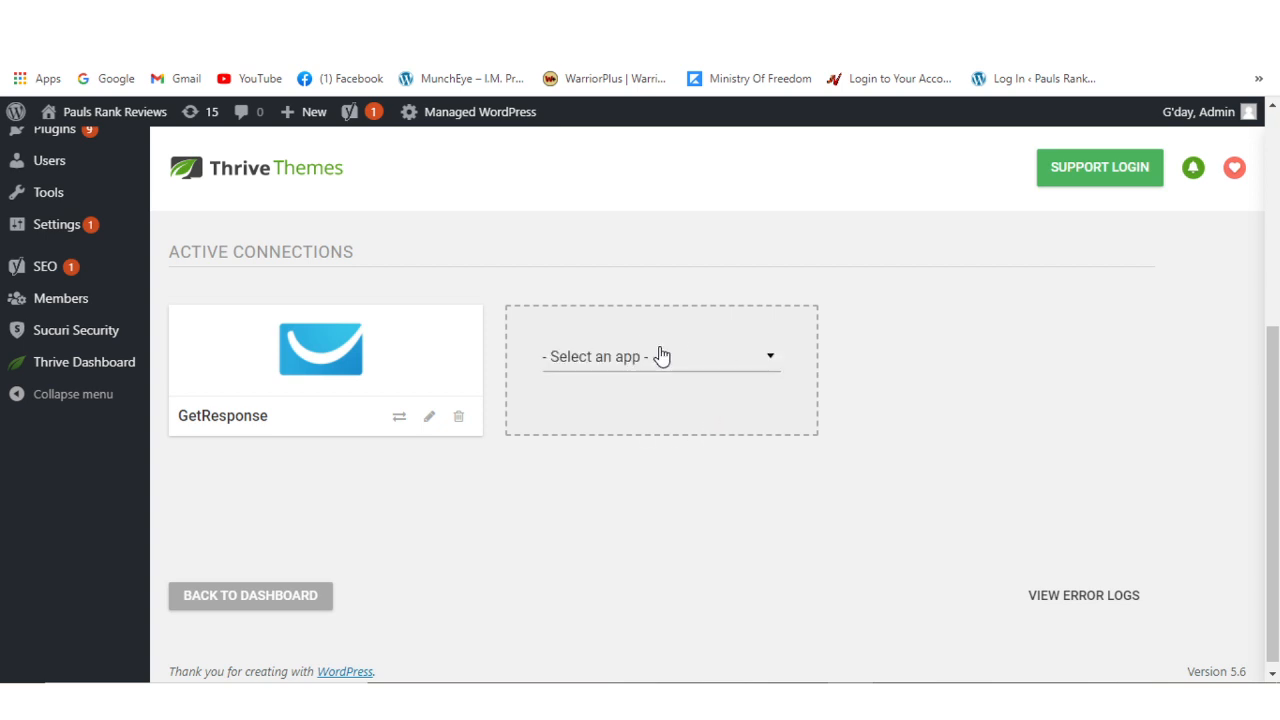
left_click(771, 362)
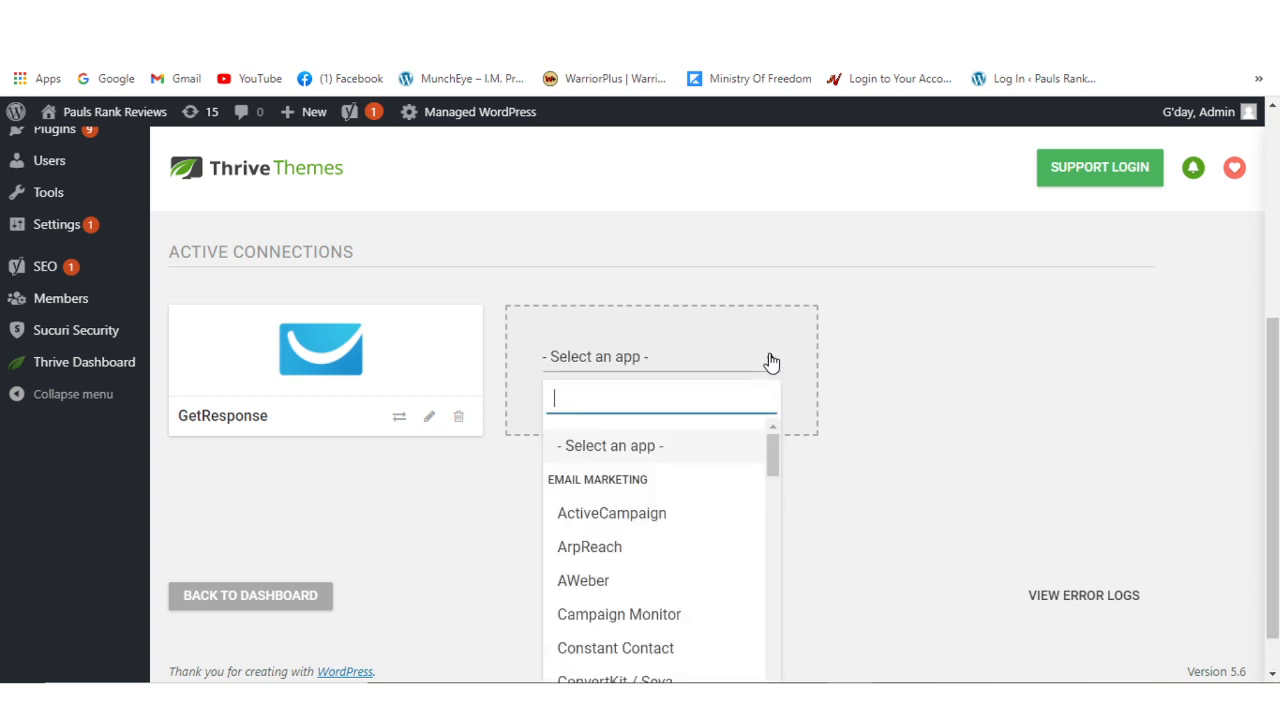
scroll(938, 457, "down", 1)
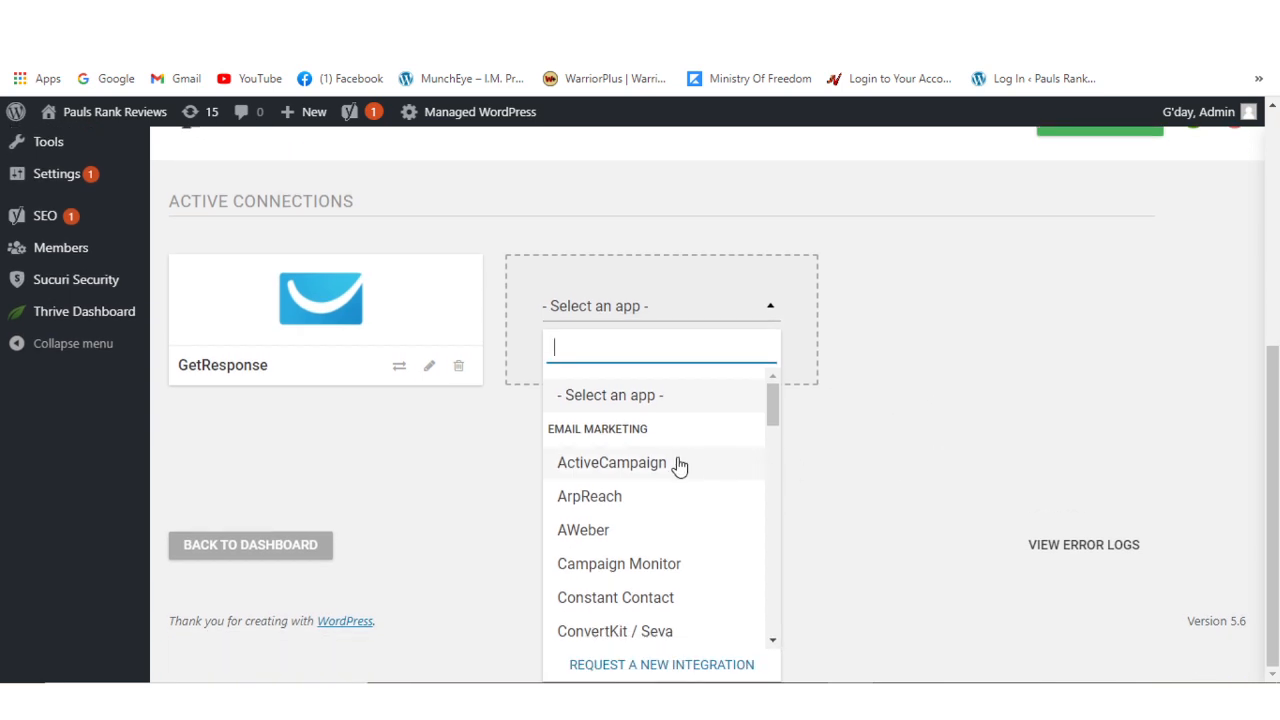
scroll(677, 462, "down", 4)
scroll(677, 466, "down", 5)
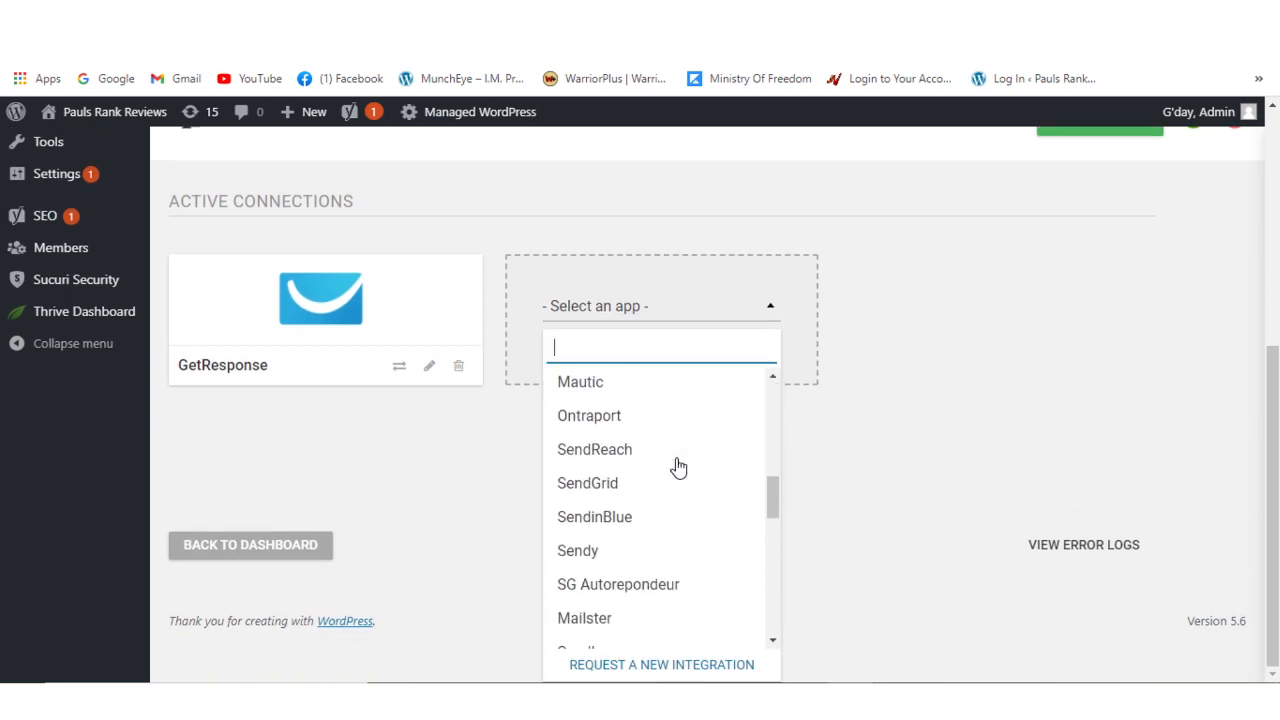
scroll(677, 466, "down", 8)
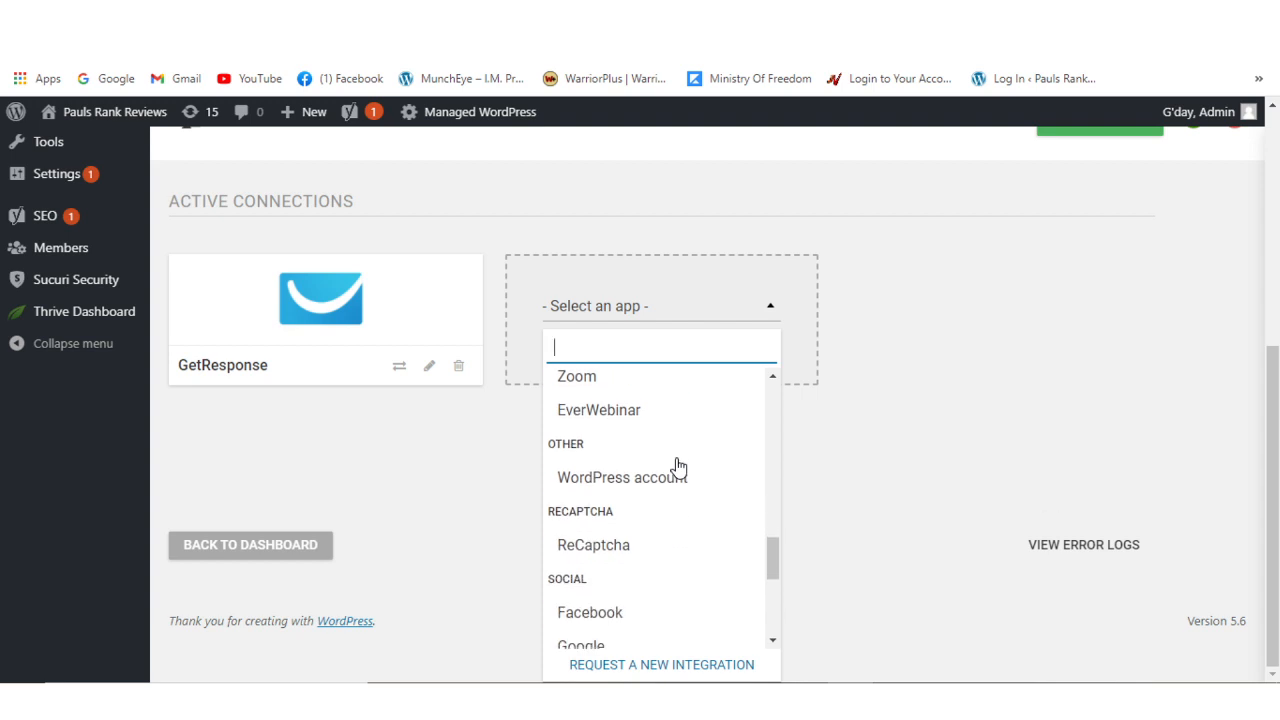
scroll(677, 466, "down", 1)
scroll(677, 466, "up", 10)
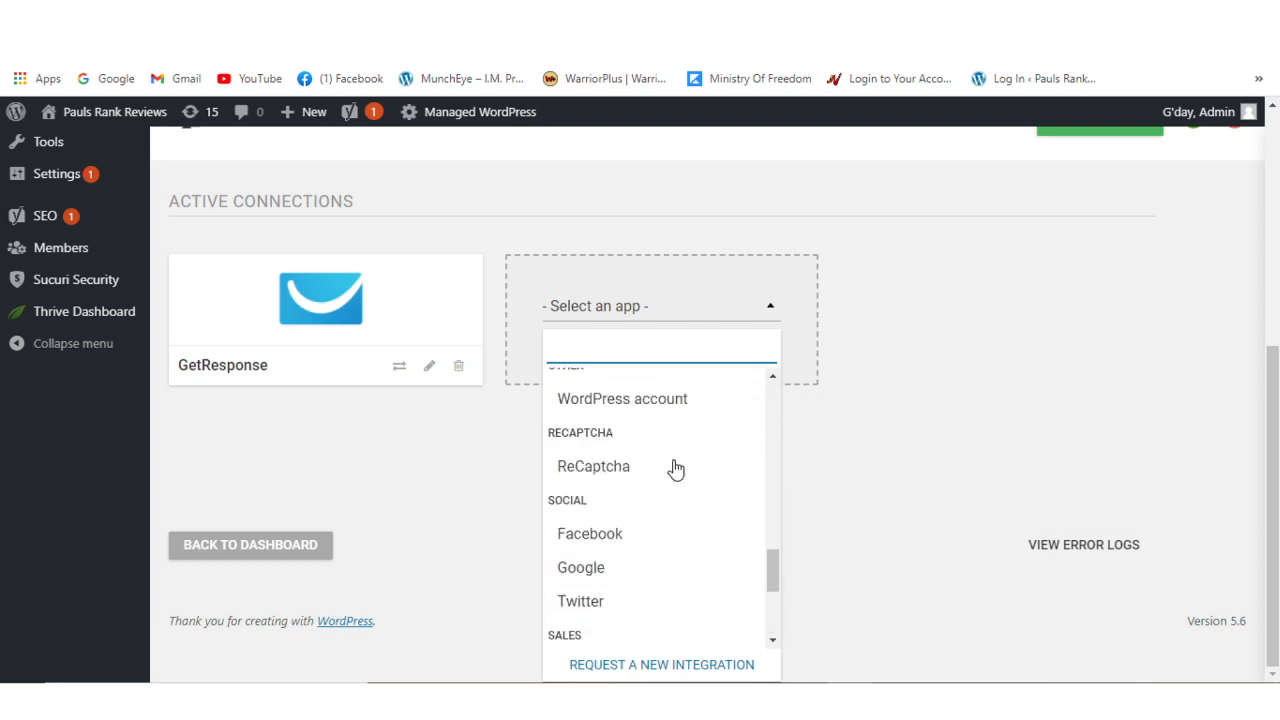
scroll(677, 466, "up", 3)
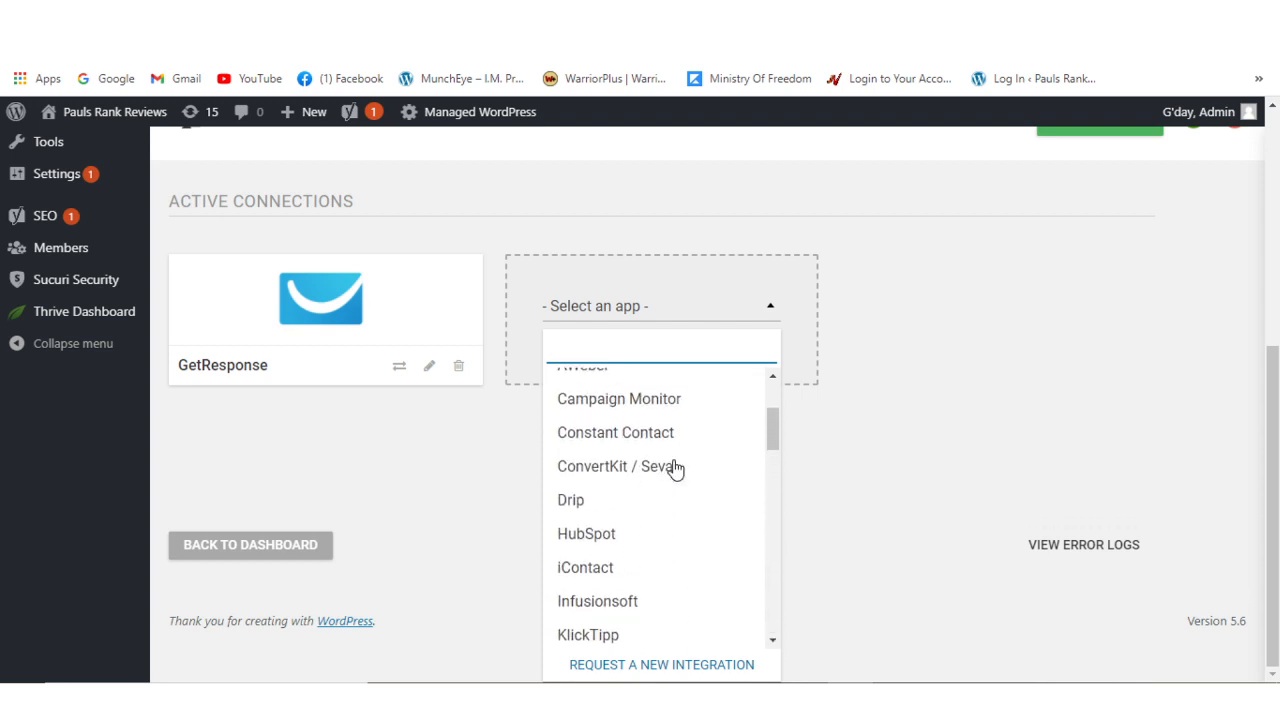
scroll(677, 468, "up", 2)
scroll(677, 468, "down", 4)
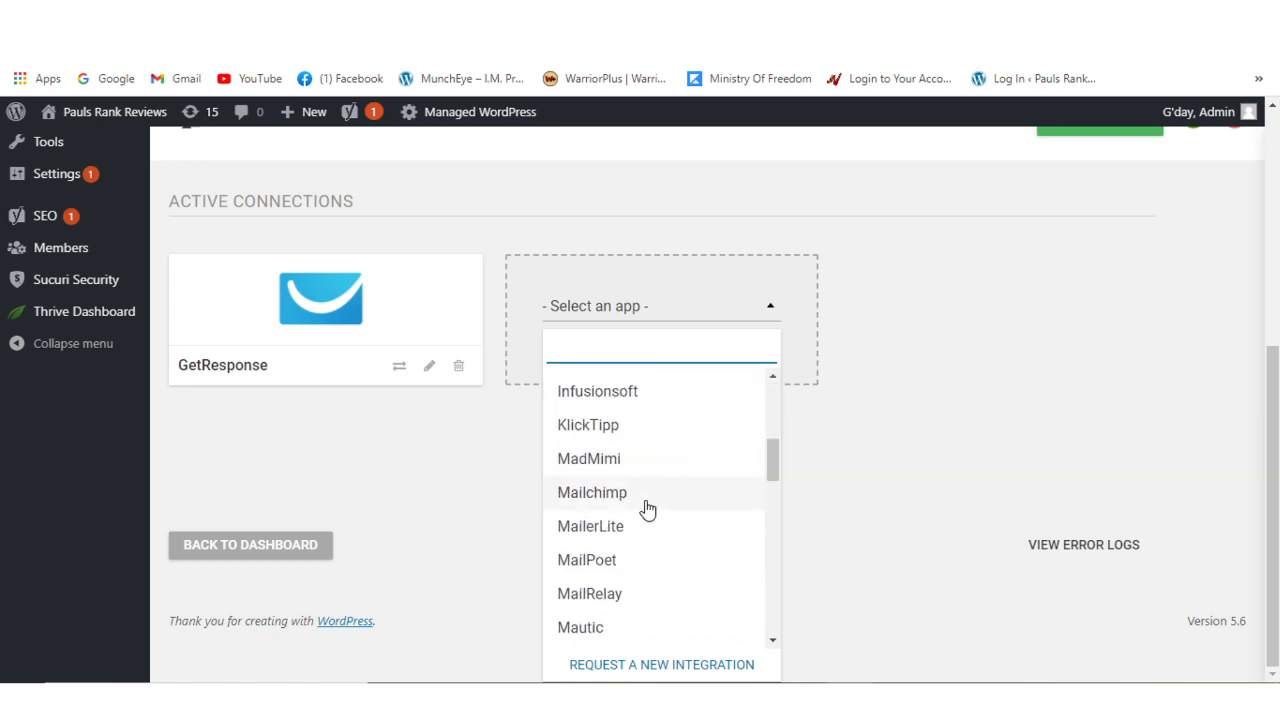
left_click(593, 493)
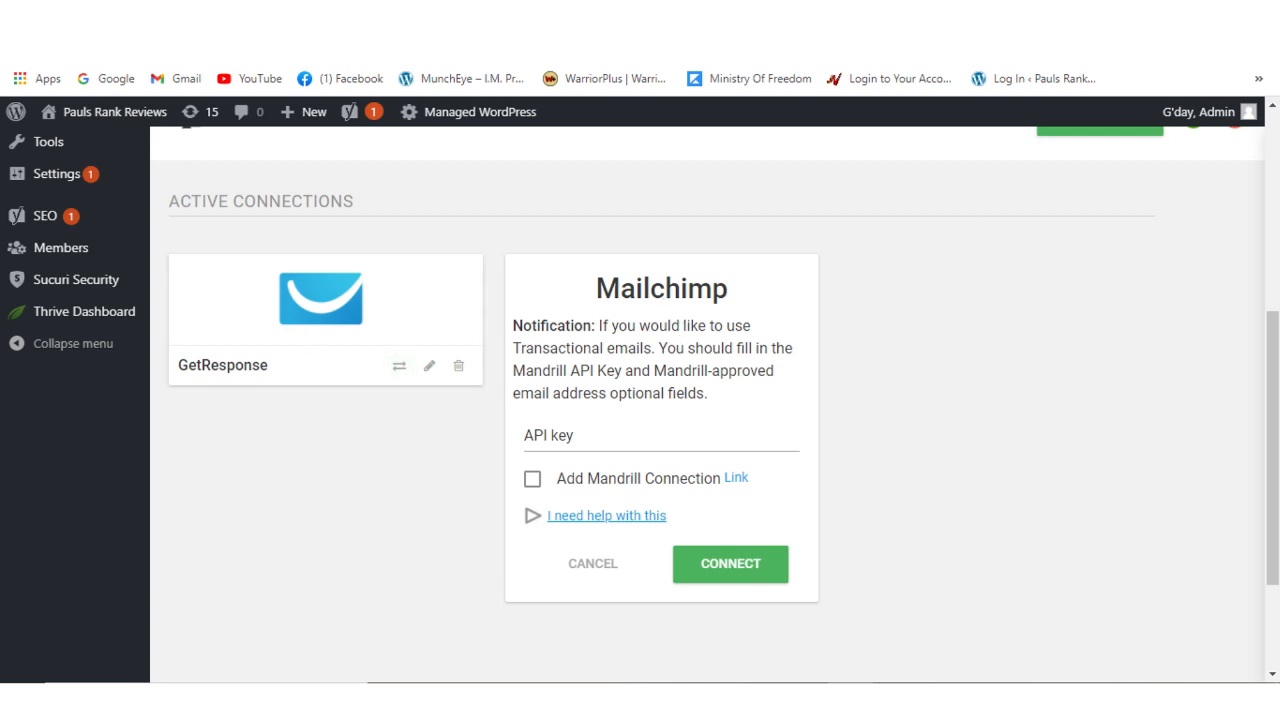
Step: Switch to GetResponse and view the account's API keys under Integrations and API
left_click(735, 14)
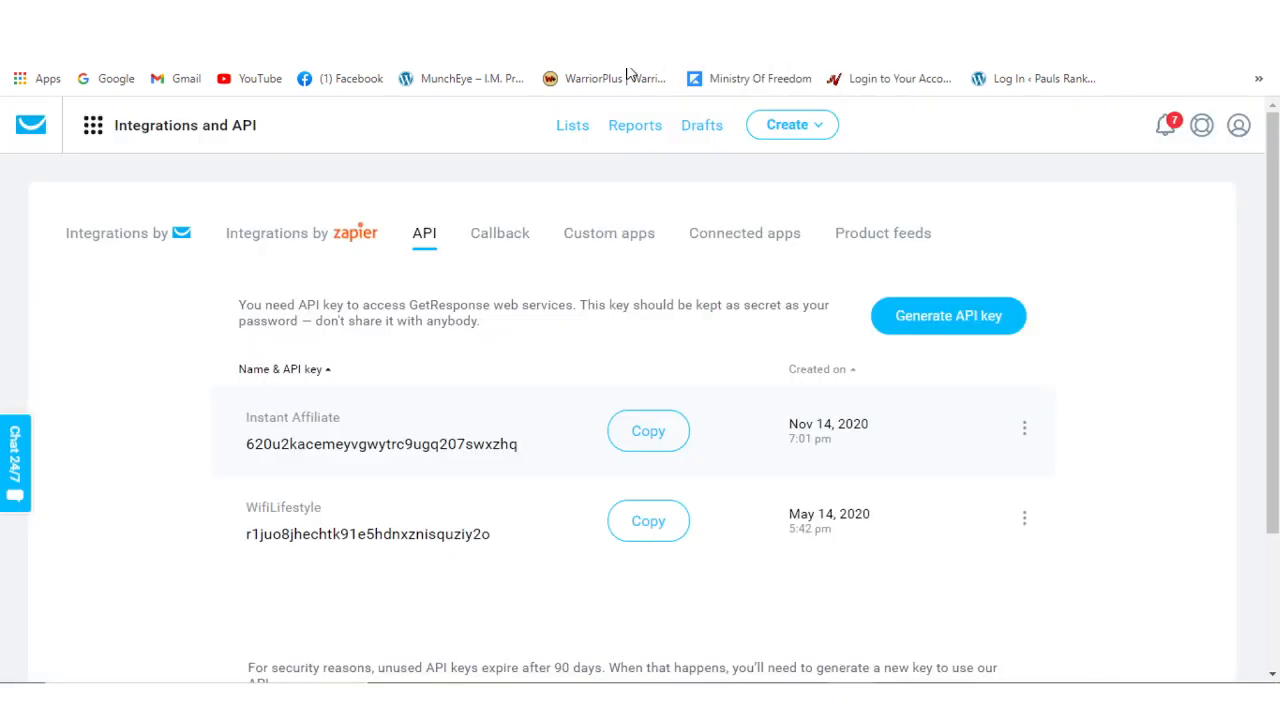
left_click(91, 128)
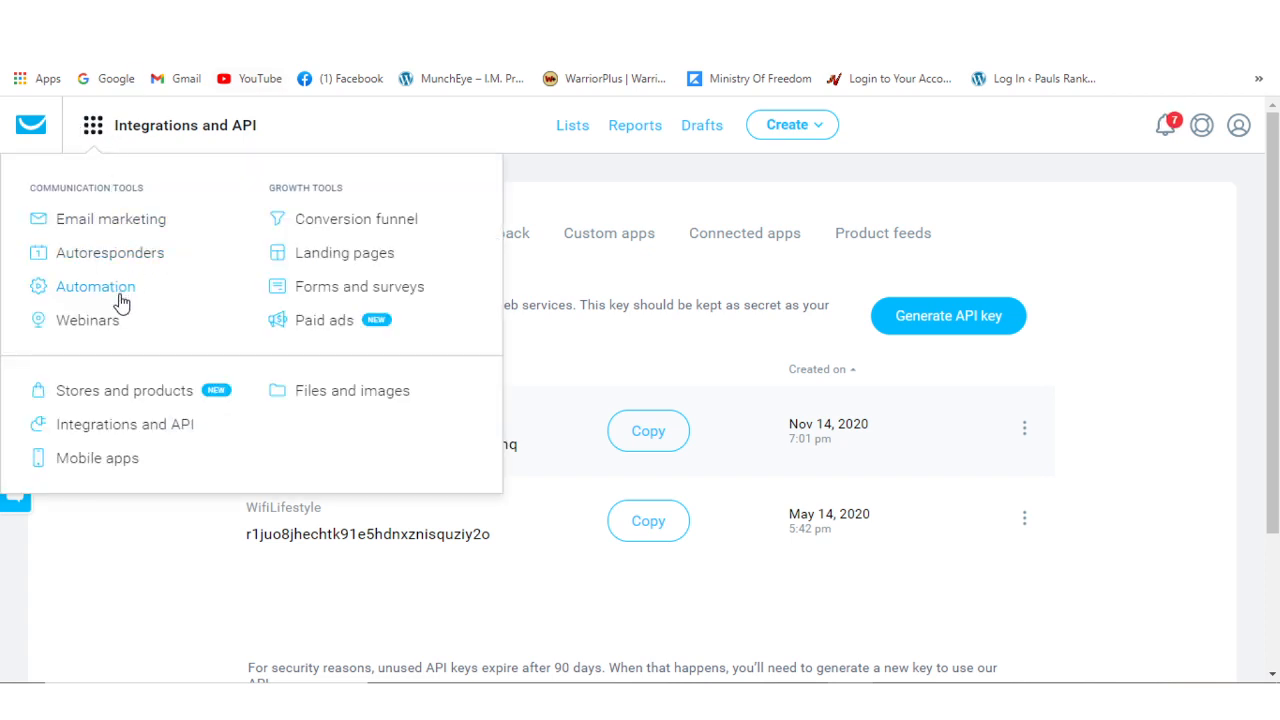
left_click(97, 125)
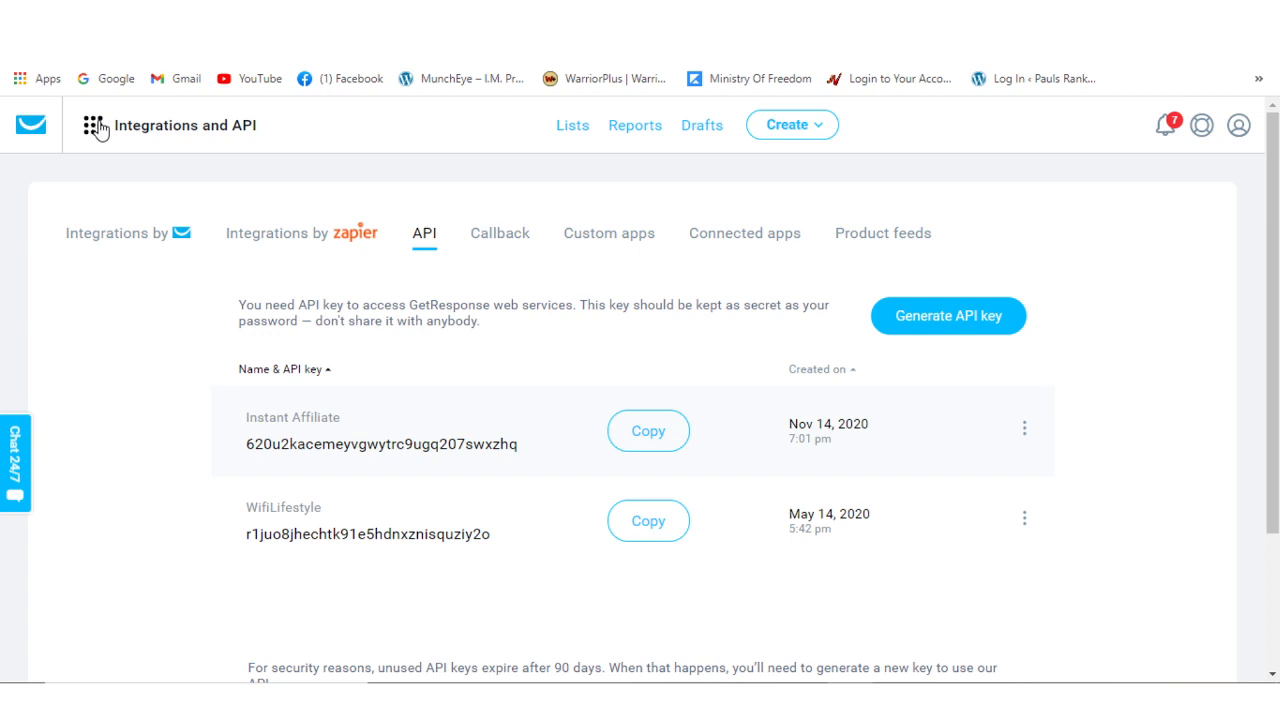
left_click(97, 128)
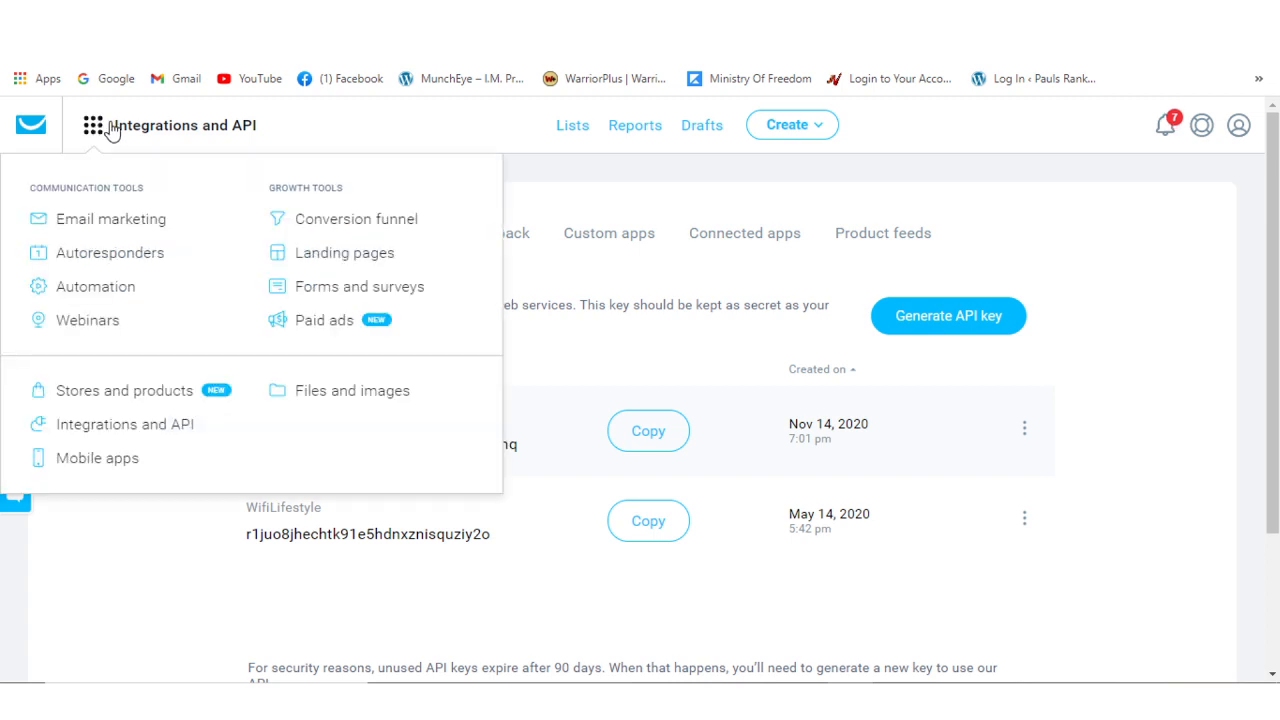
left_click(111, 426)
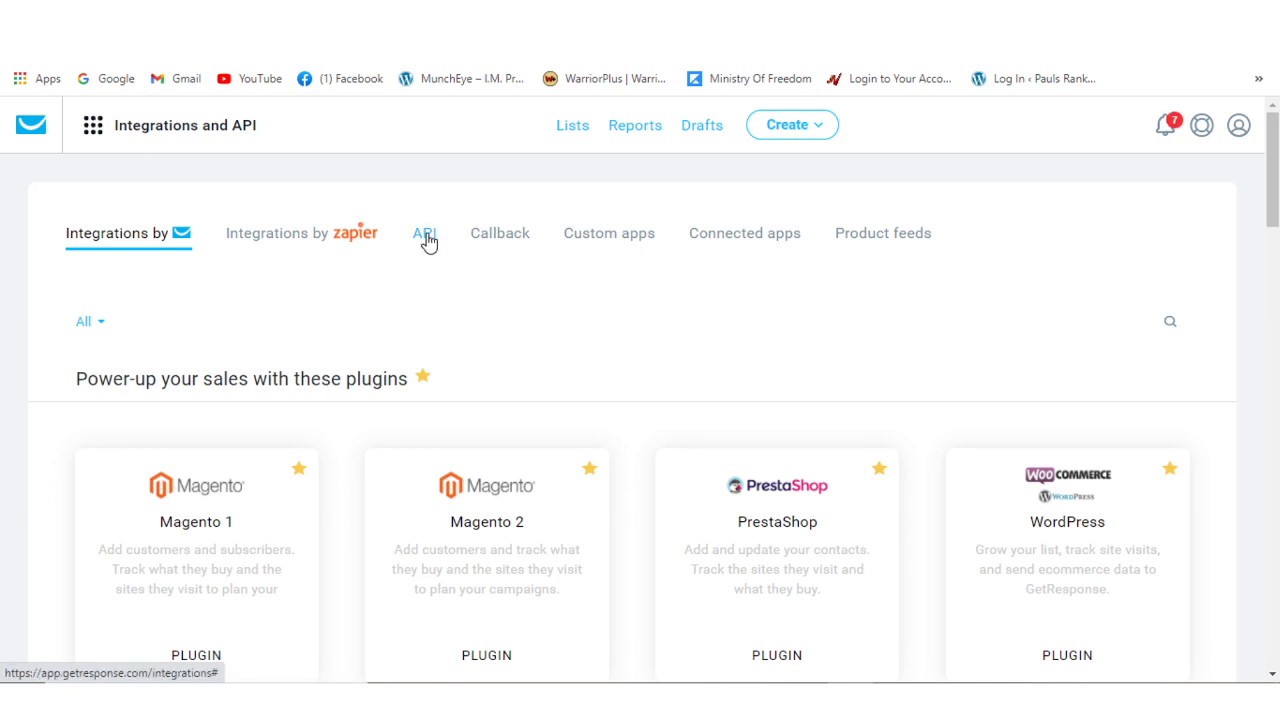
left_click(425, 236)
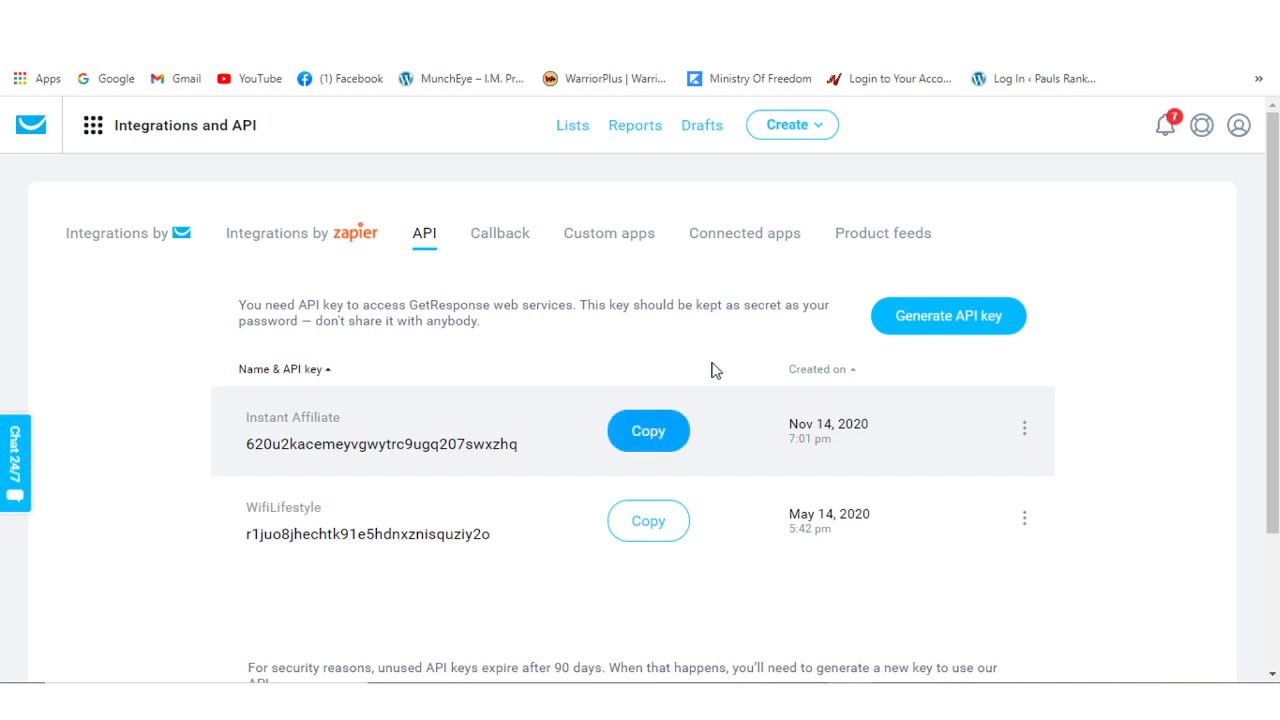
Step: Return to the Thrive Themes active connections page and cancel the new Mailchimp connection
key("ctrl+shift+Tab")
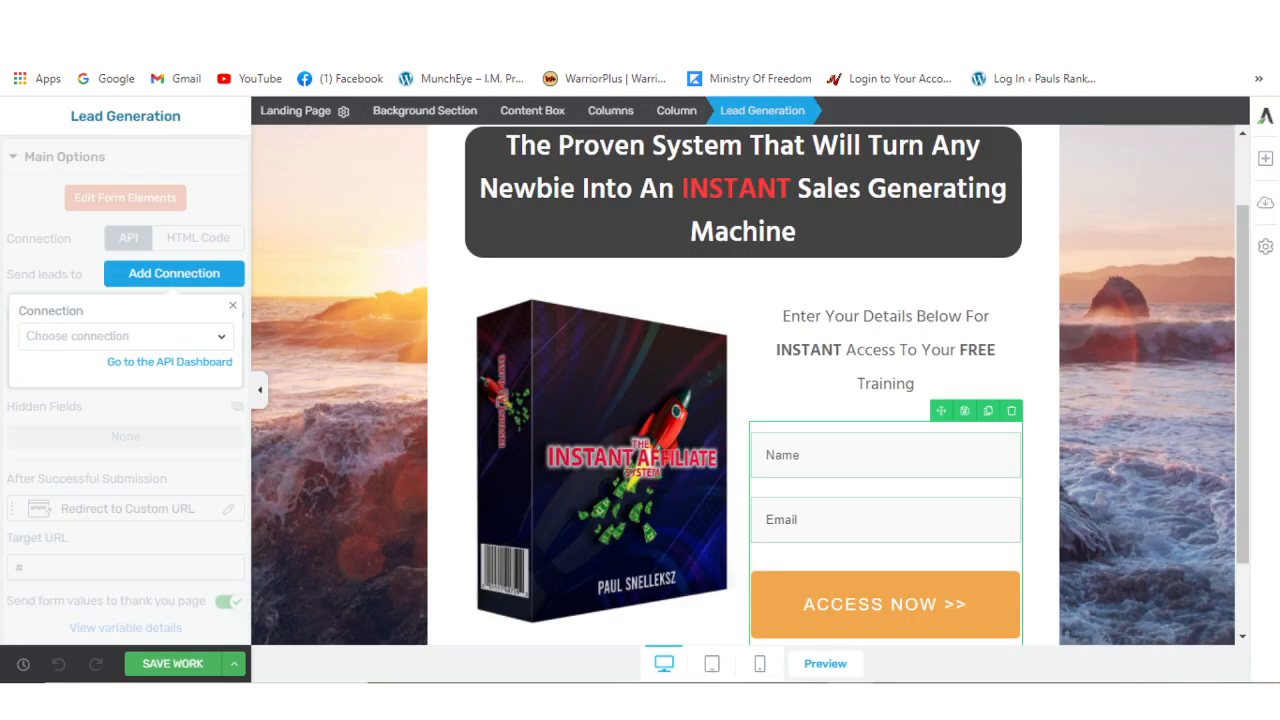
key("ctrl+Tab")
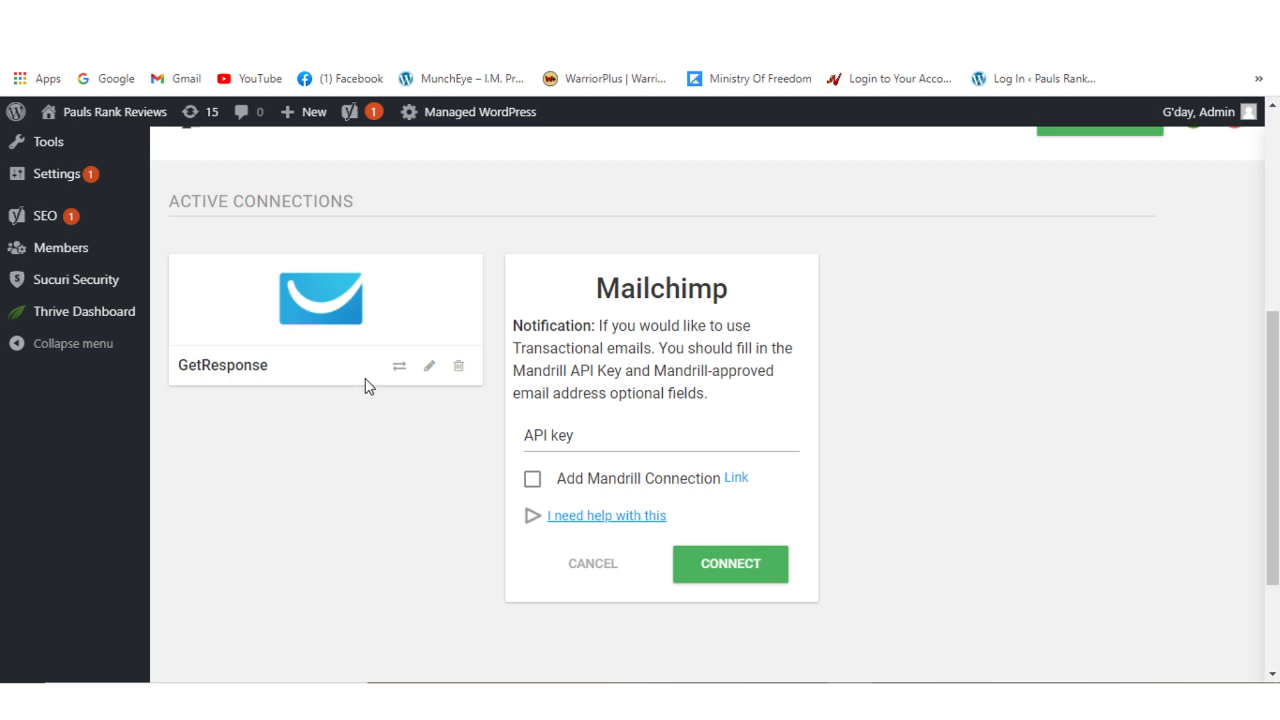
left_click(593, 566)
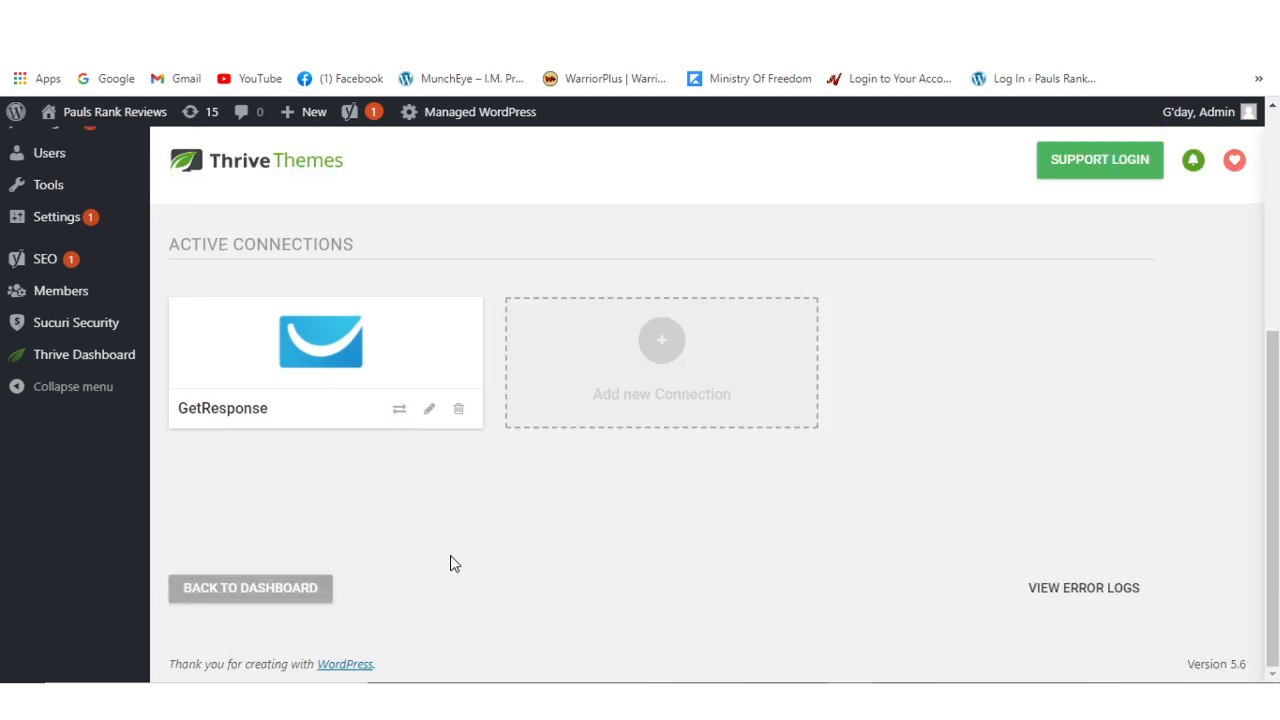
Step: Back in the squeeze page editor, connect the Lead Generation form to GetResponse with the wifilifestyleempire mailing list and apply it
left_click(320, 16)
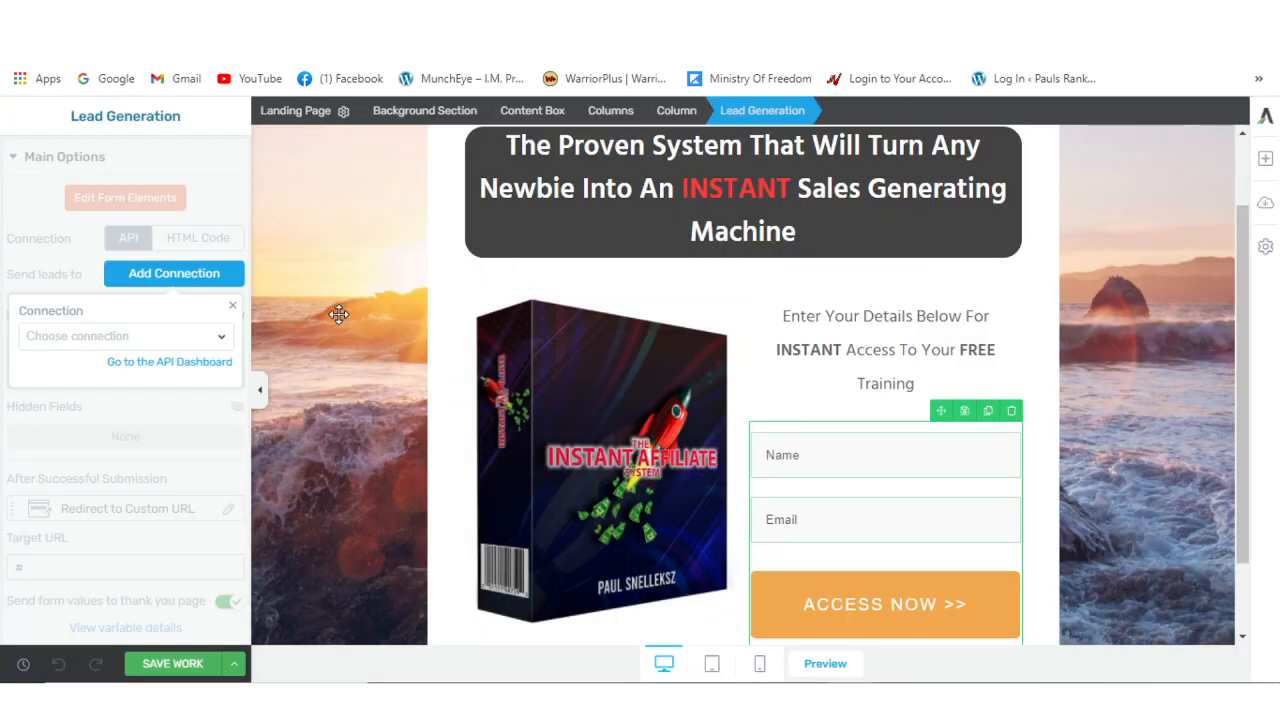
scroll(343, 304, "up", 1)
scroll(346, 304, "down", 1)
scroll(348, 303, "down", 1)
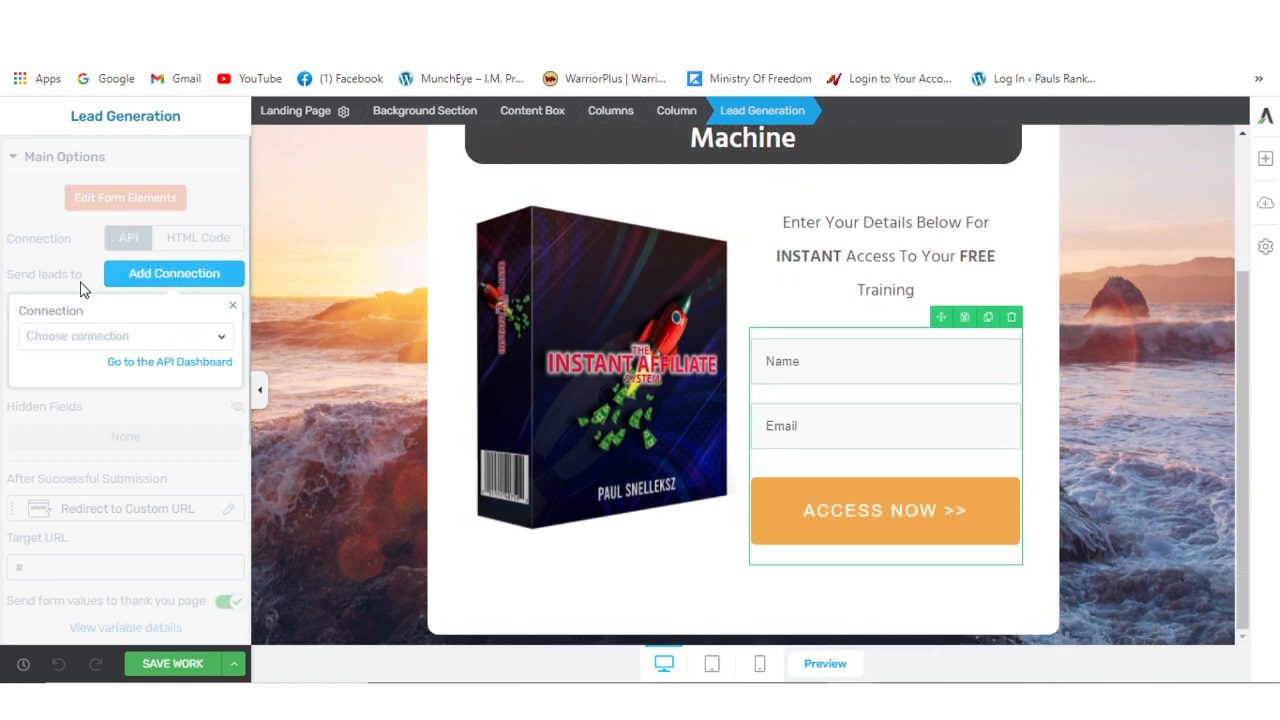
left_click(222, 341)
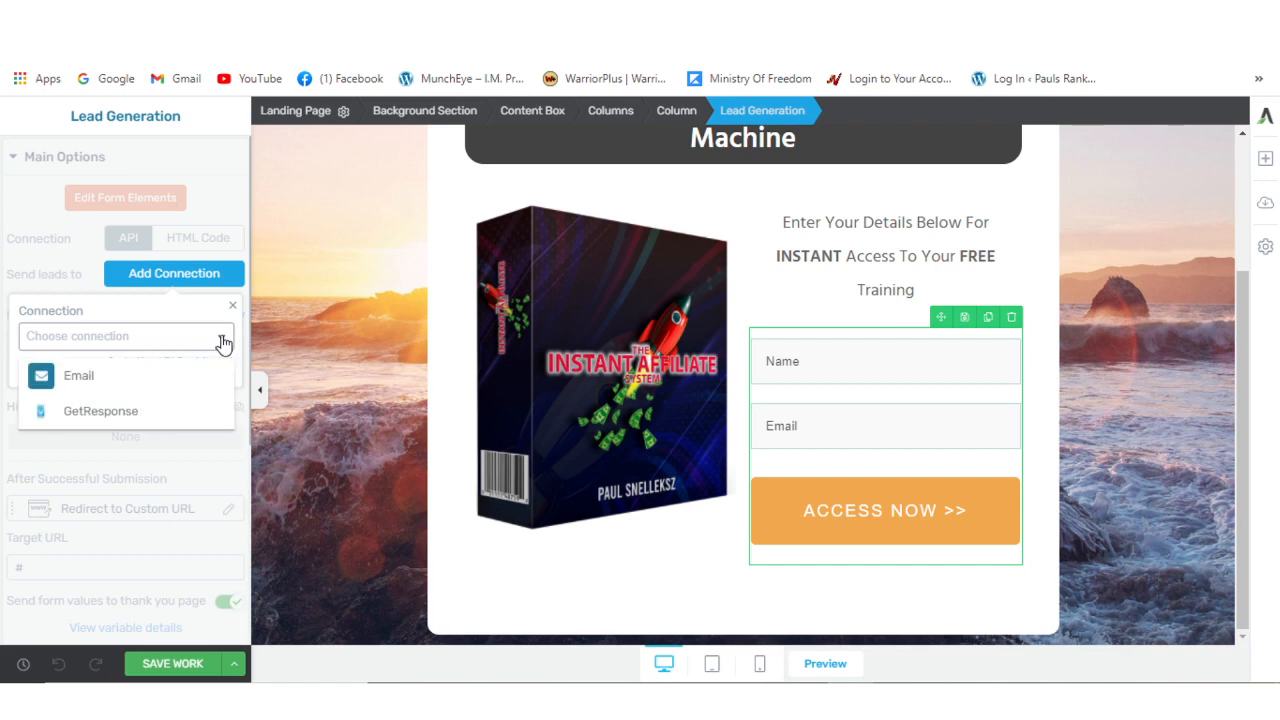
left_click(97, 415)
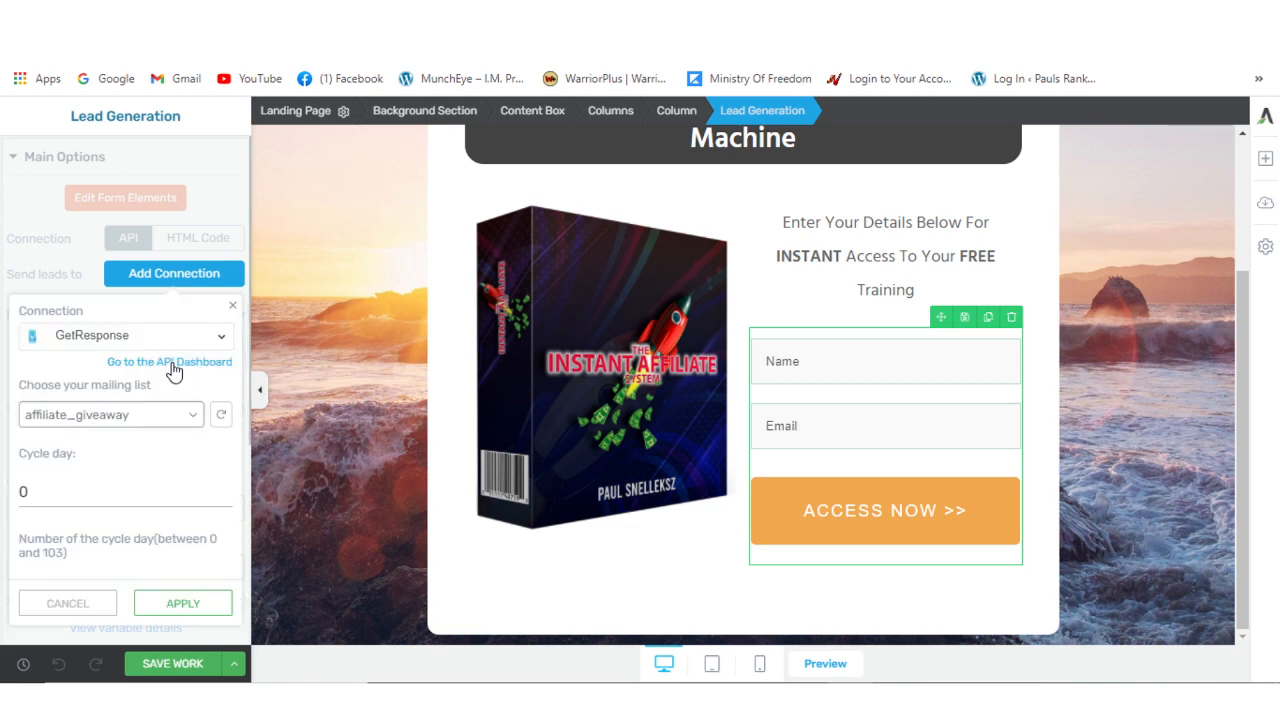
left_click(196, 418)
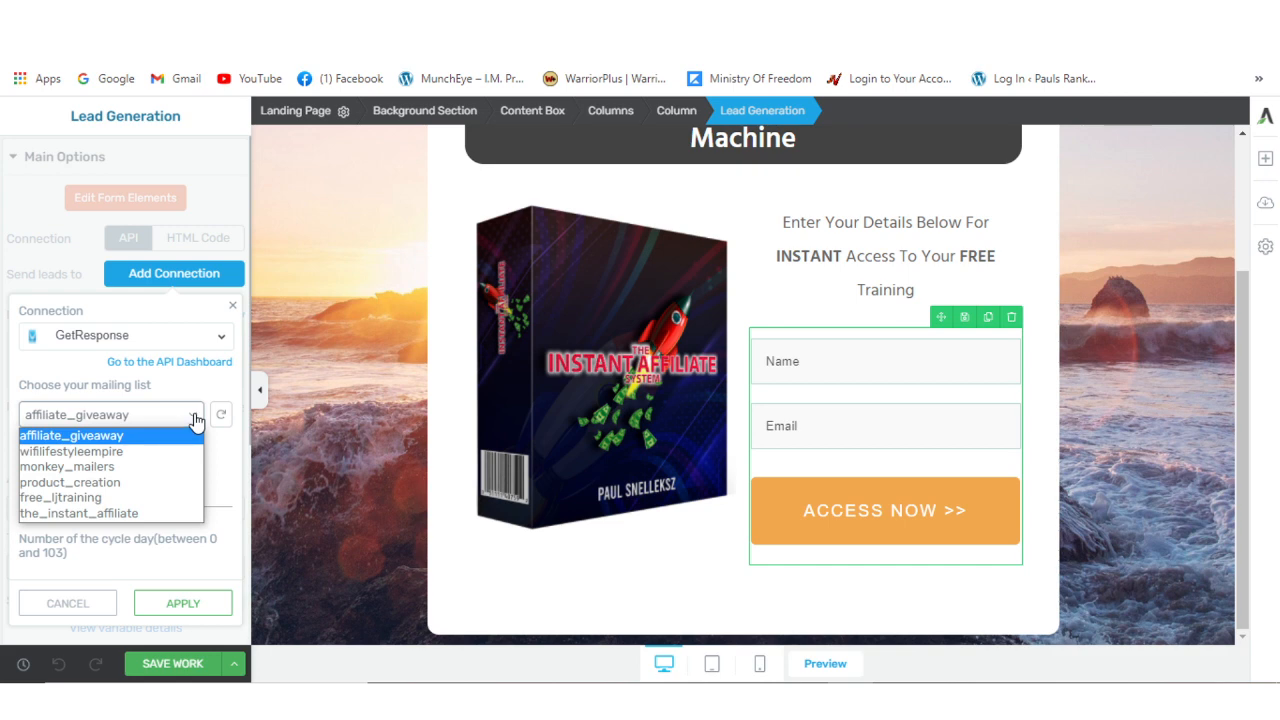
left_click(118, 457)
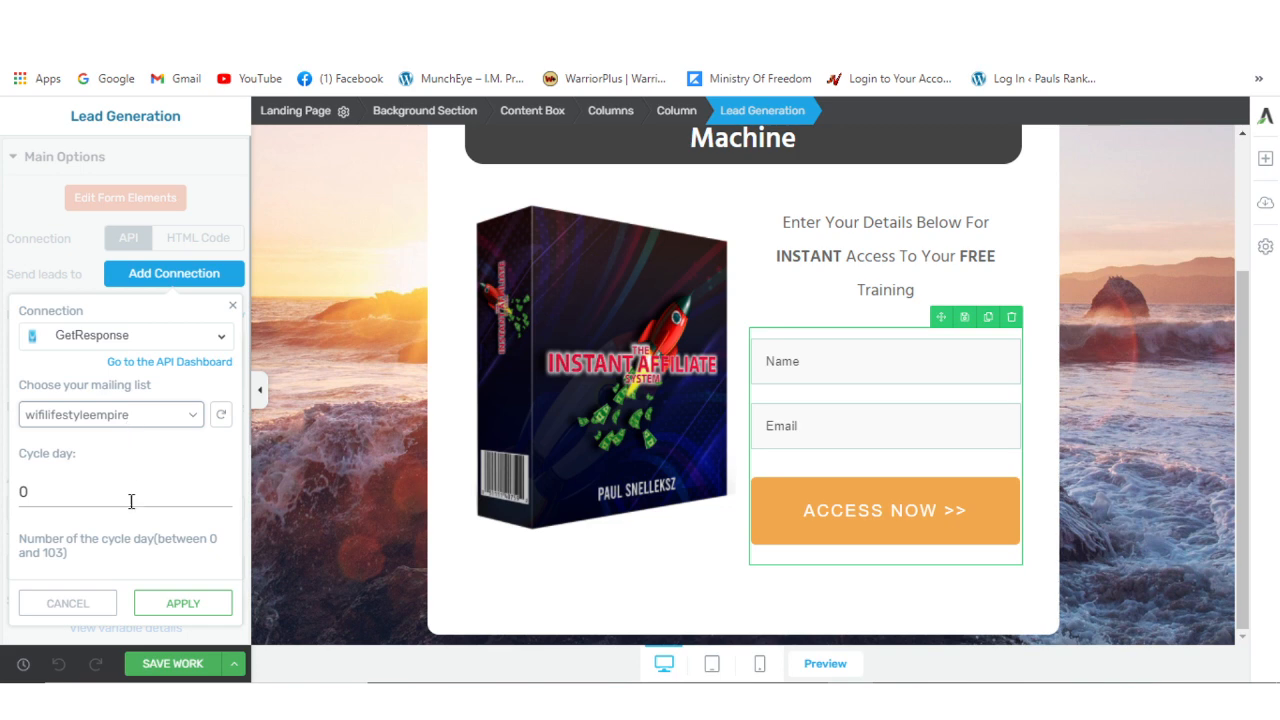
left_click(172, 606)
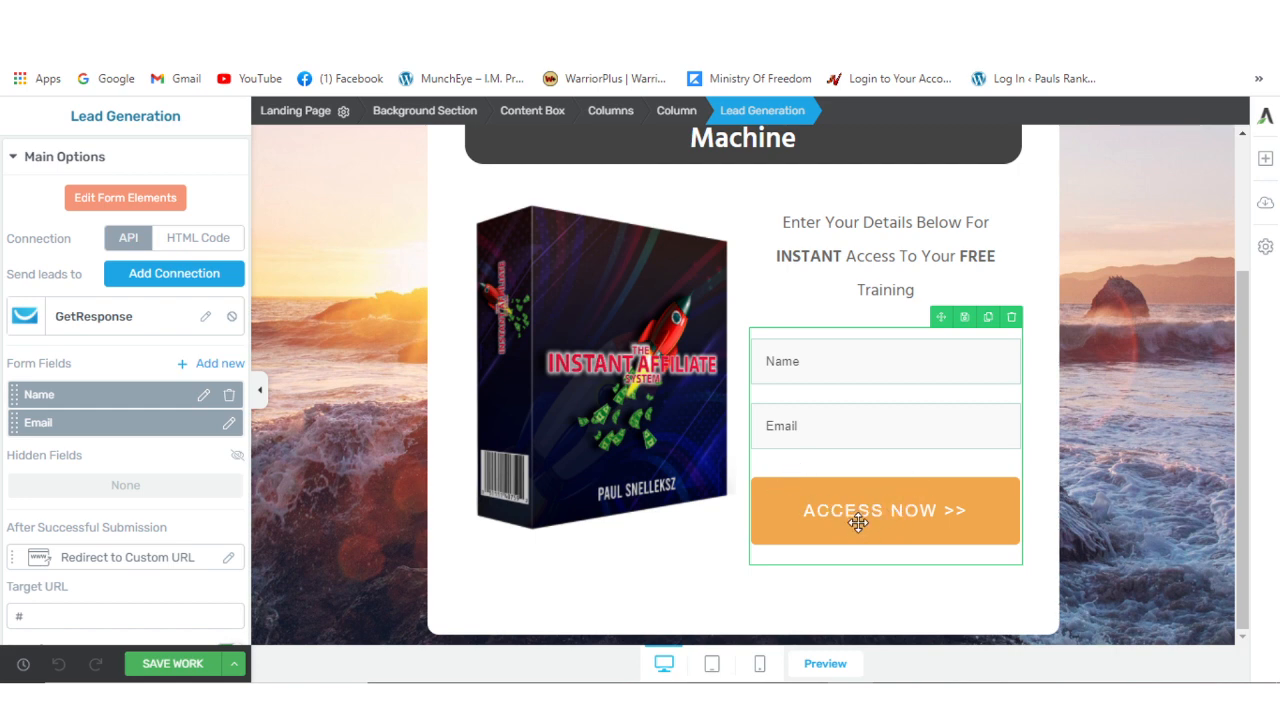
scroll(213, 350, "down", 1)
scroll(214, 348, "down", 1)
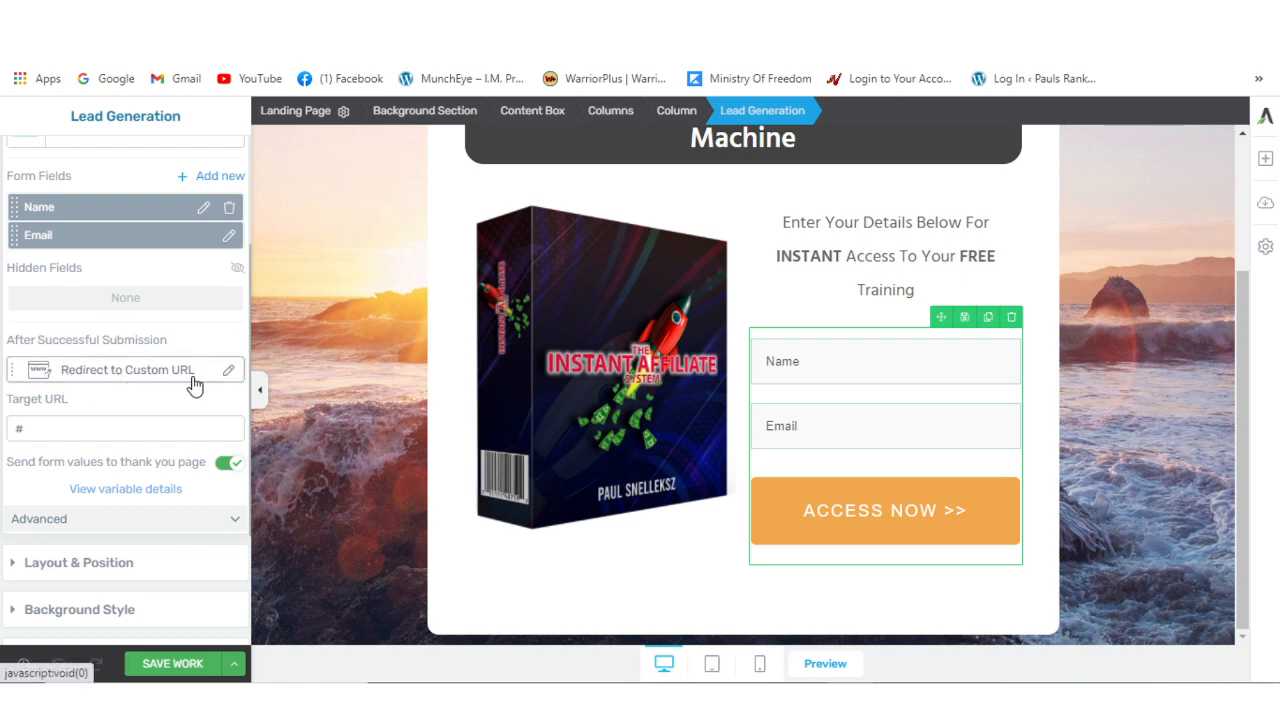
left_click(67, 430)
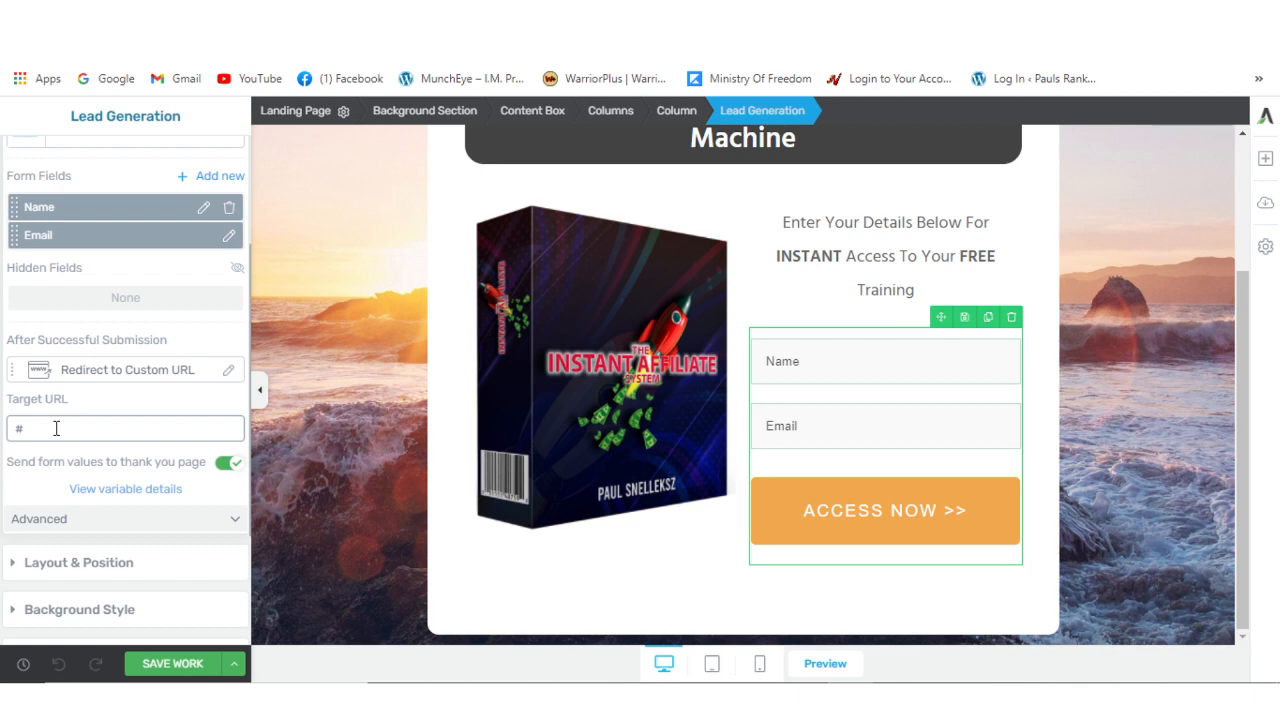
left_click(645, 395)
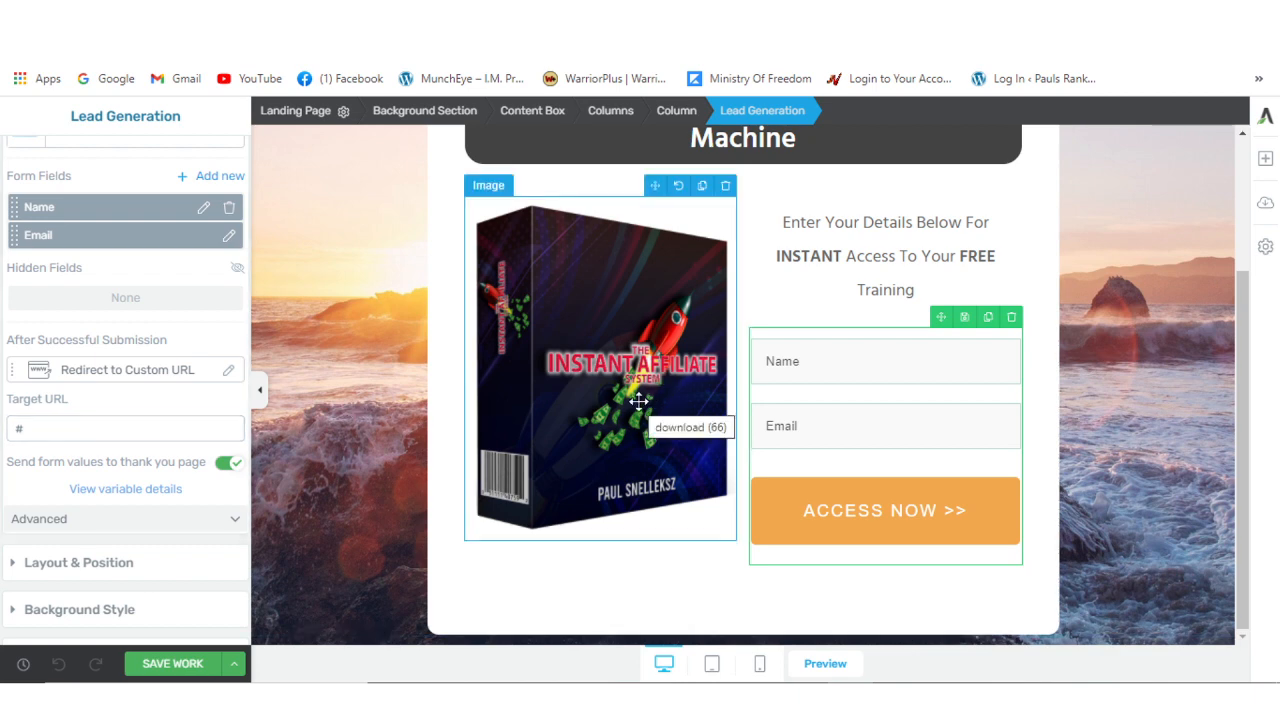
left_click(44, 422)
left_click_drag(36, 430, 10, 429)
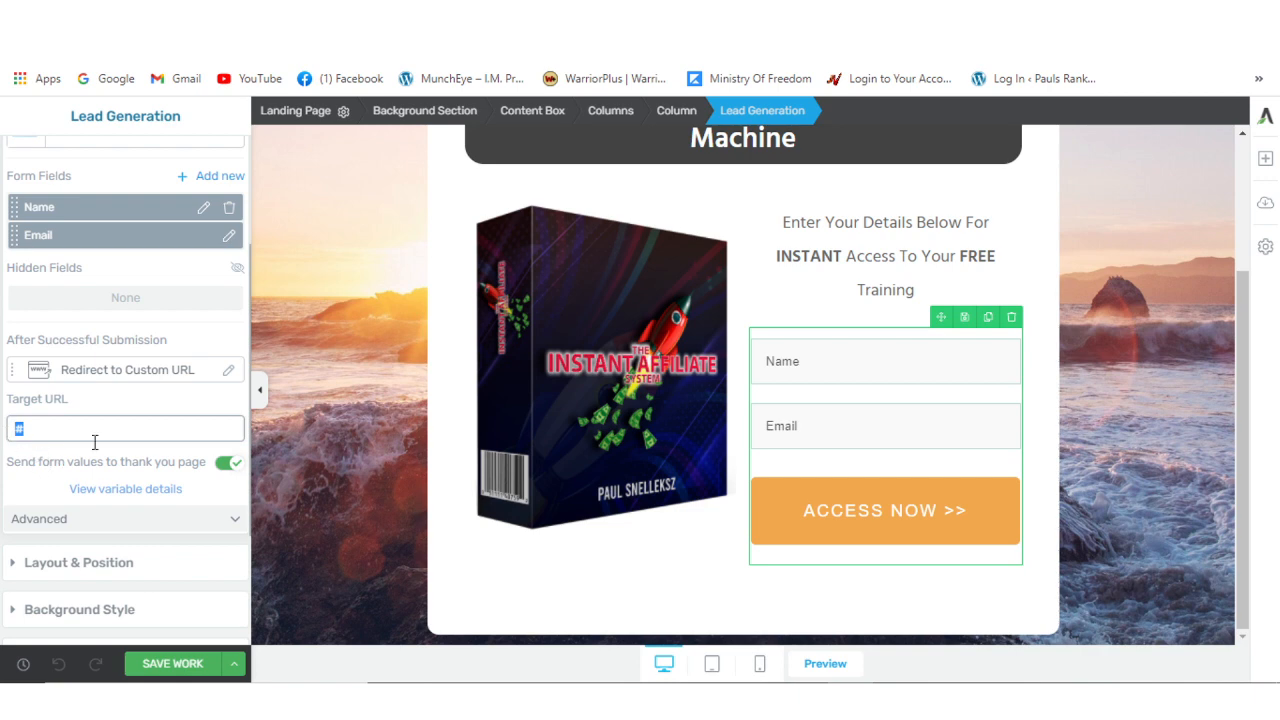
type("www.google.com")
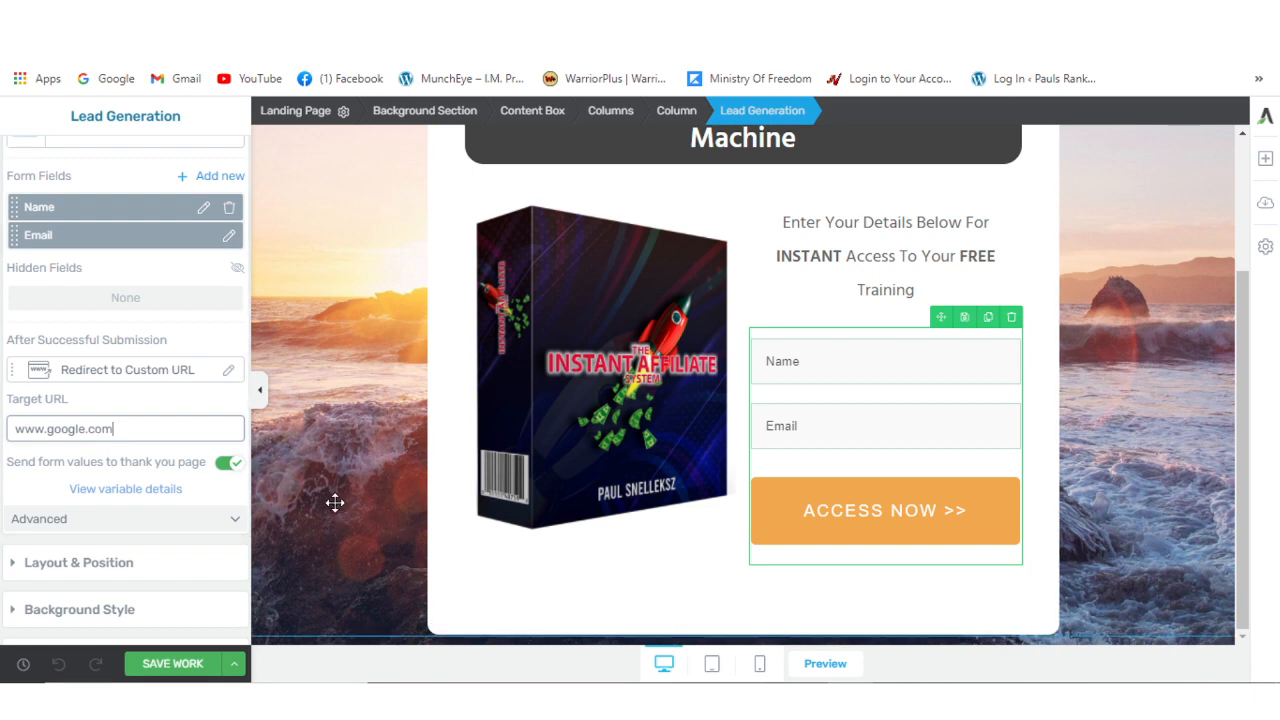
scroll(335, 497, "up", 2)
scroll(334, 494, "down", 2)
left_click(333, 493)
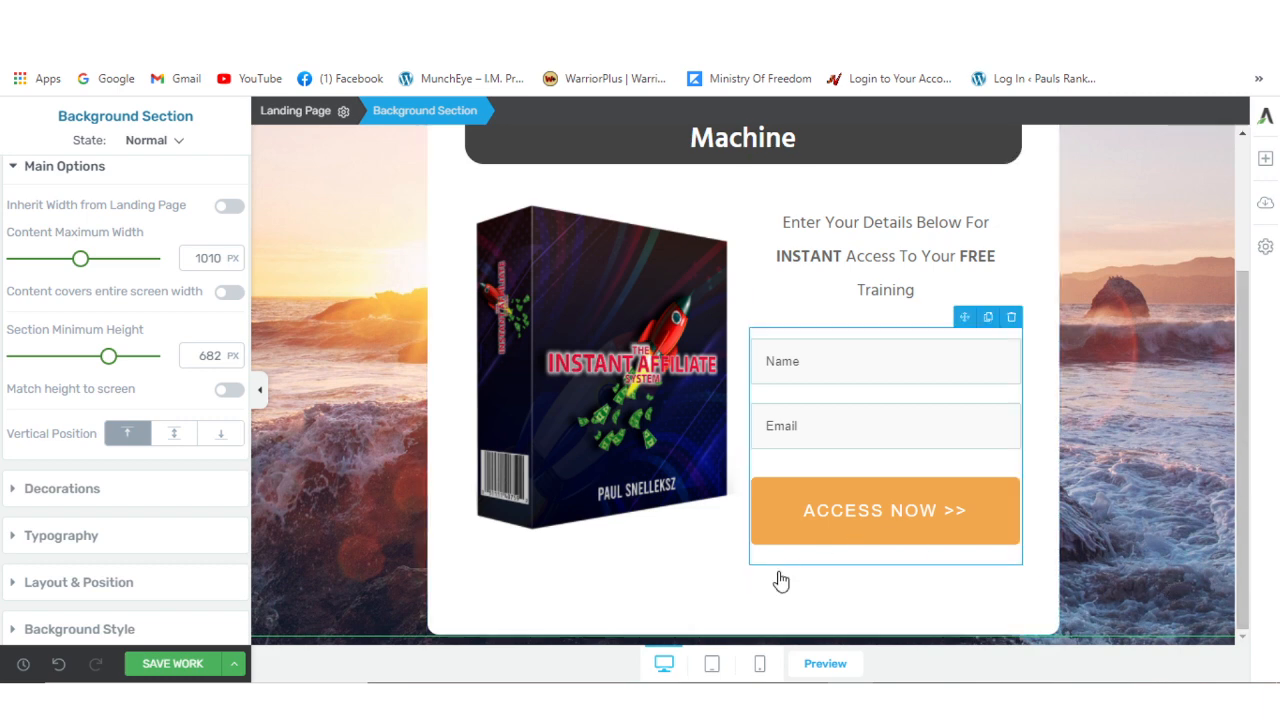
scroll(1168, 528, "up", 2)
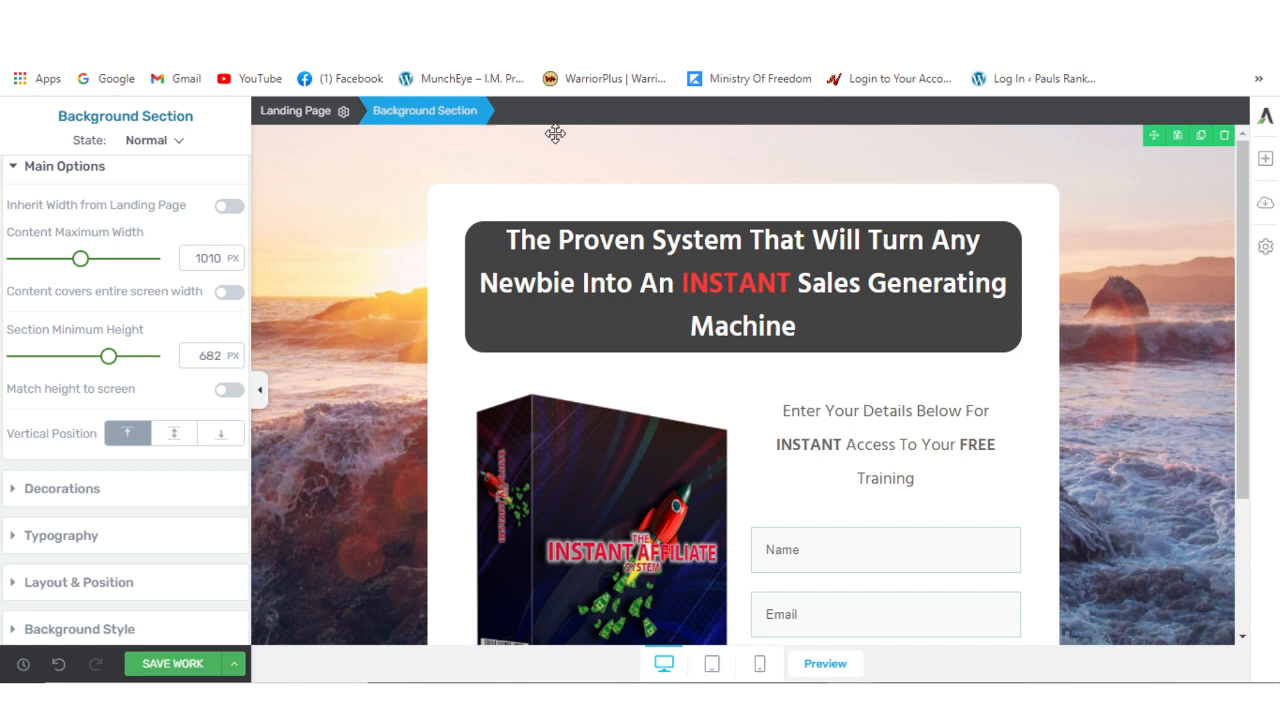
Step: In the landing page's background style, add an image layer using download-70.png from the media library
left_click(1267, 253)
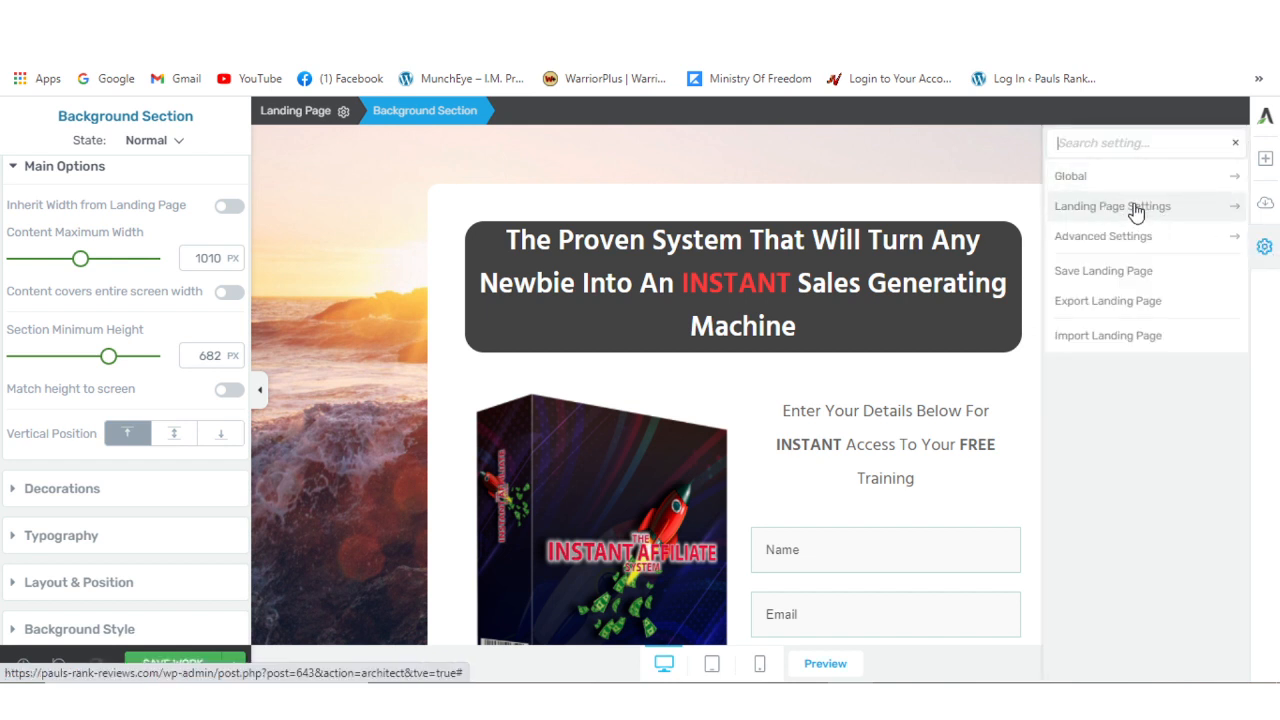
left_click(1134, 208)
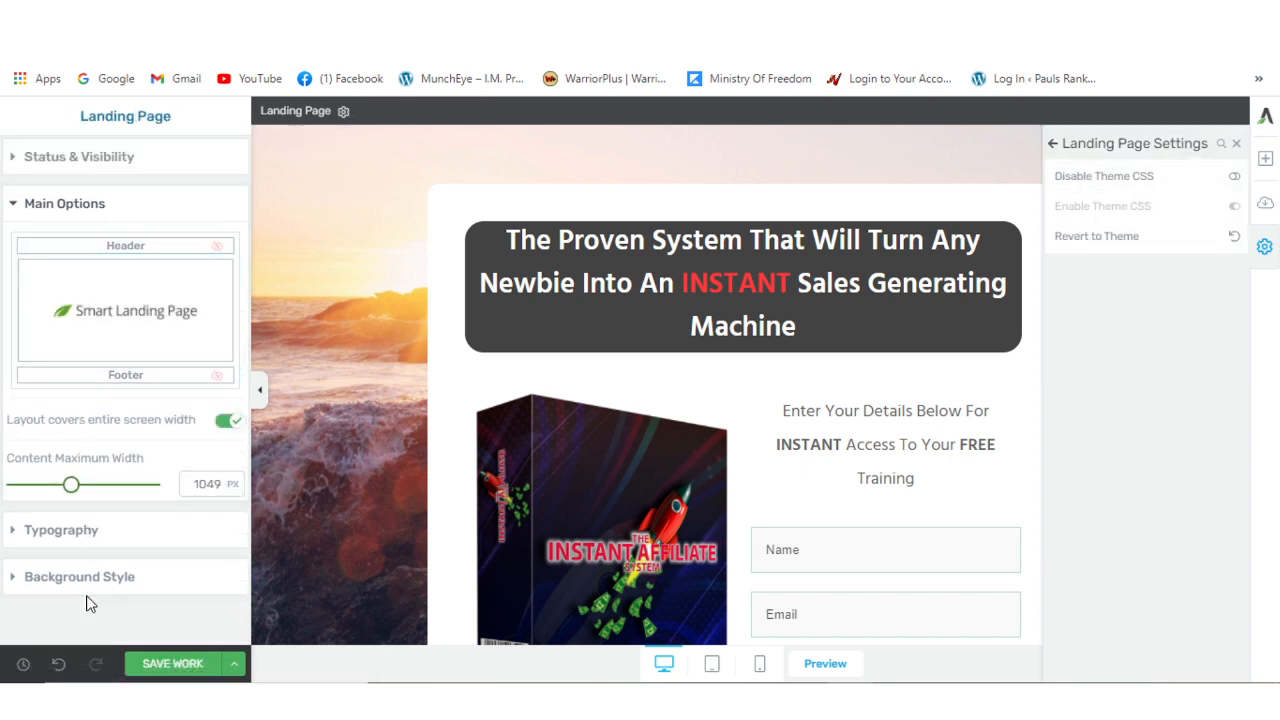
left_click(122, 578)
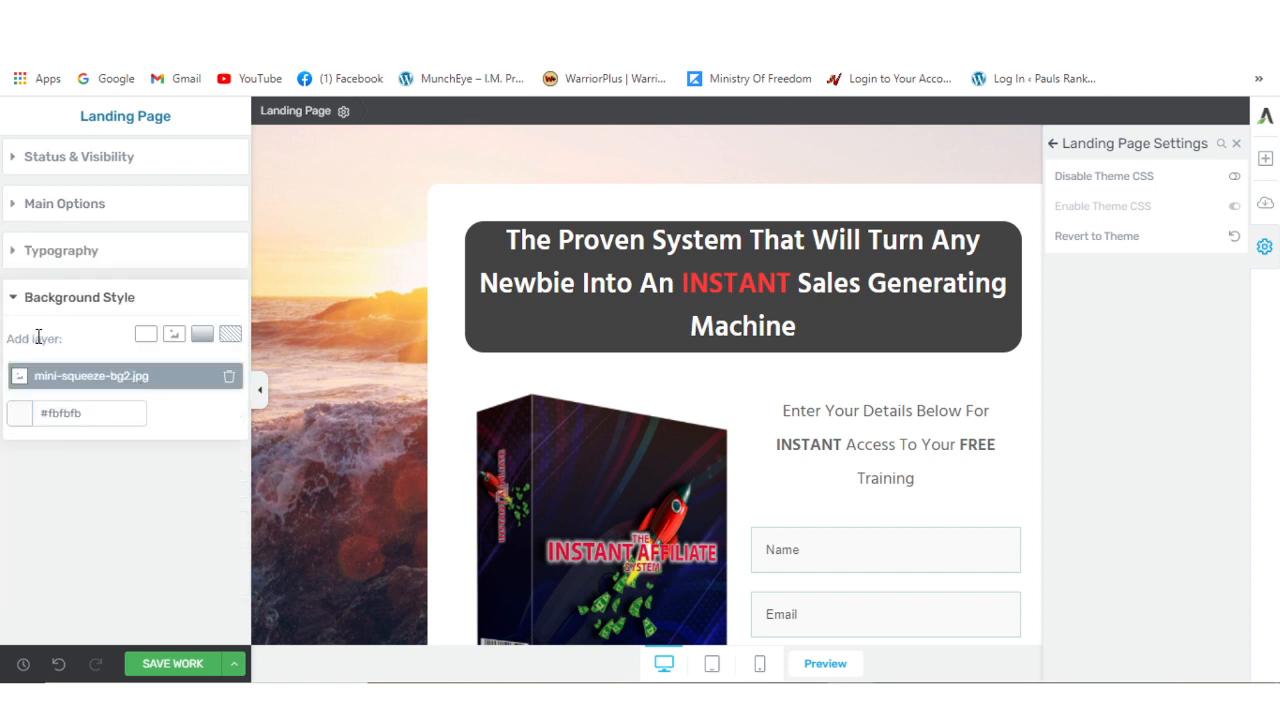
left_click(174, 336)
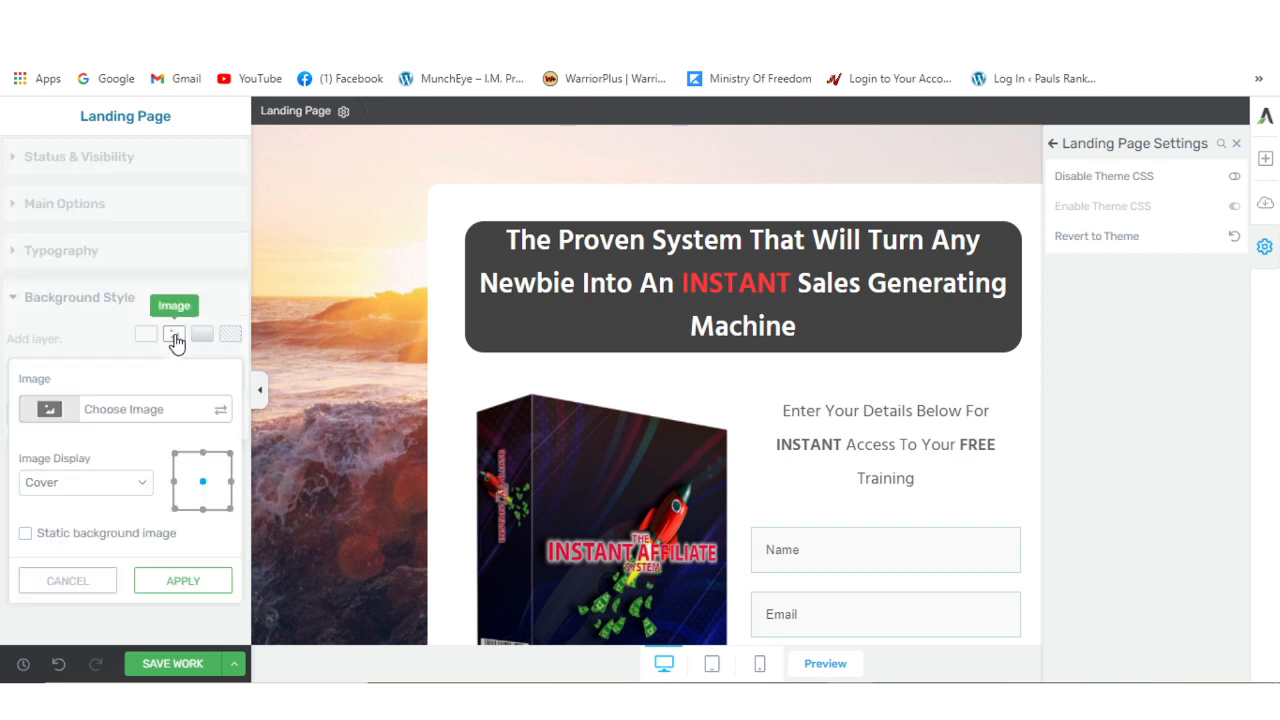
left_click(128, 414)
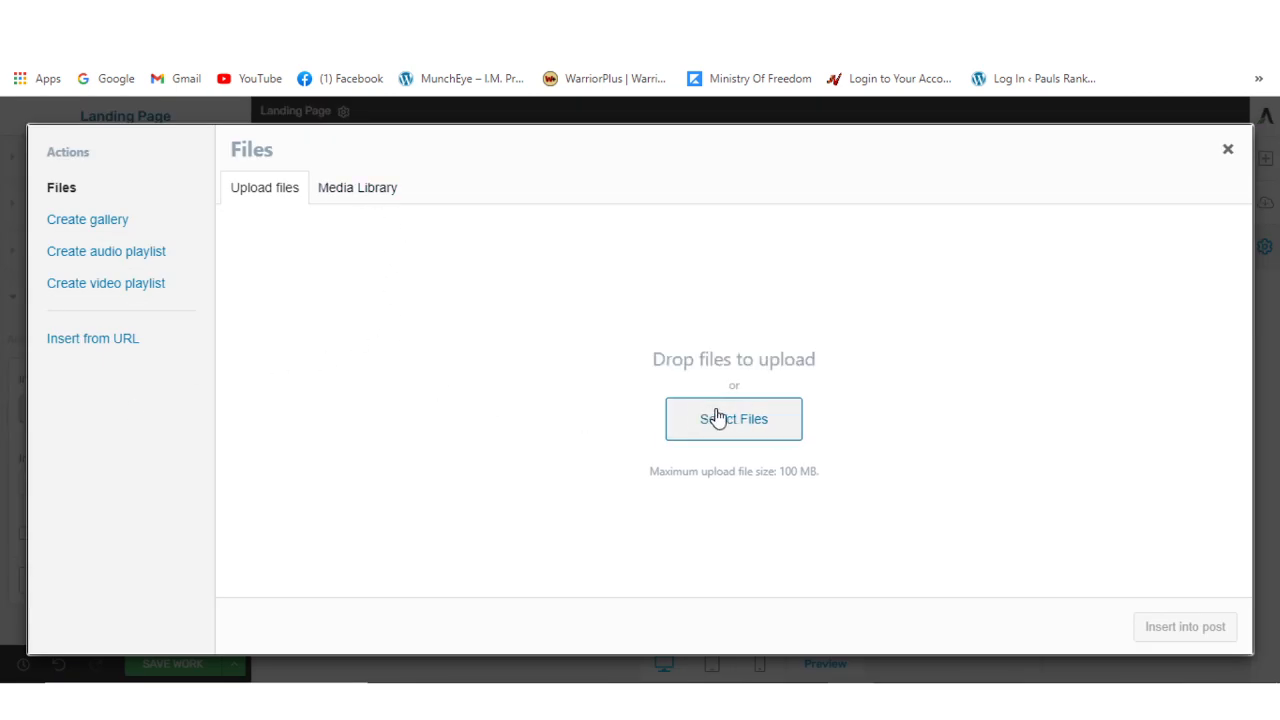
left_click(347, 196)
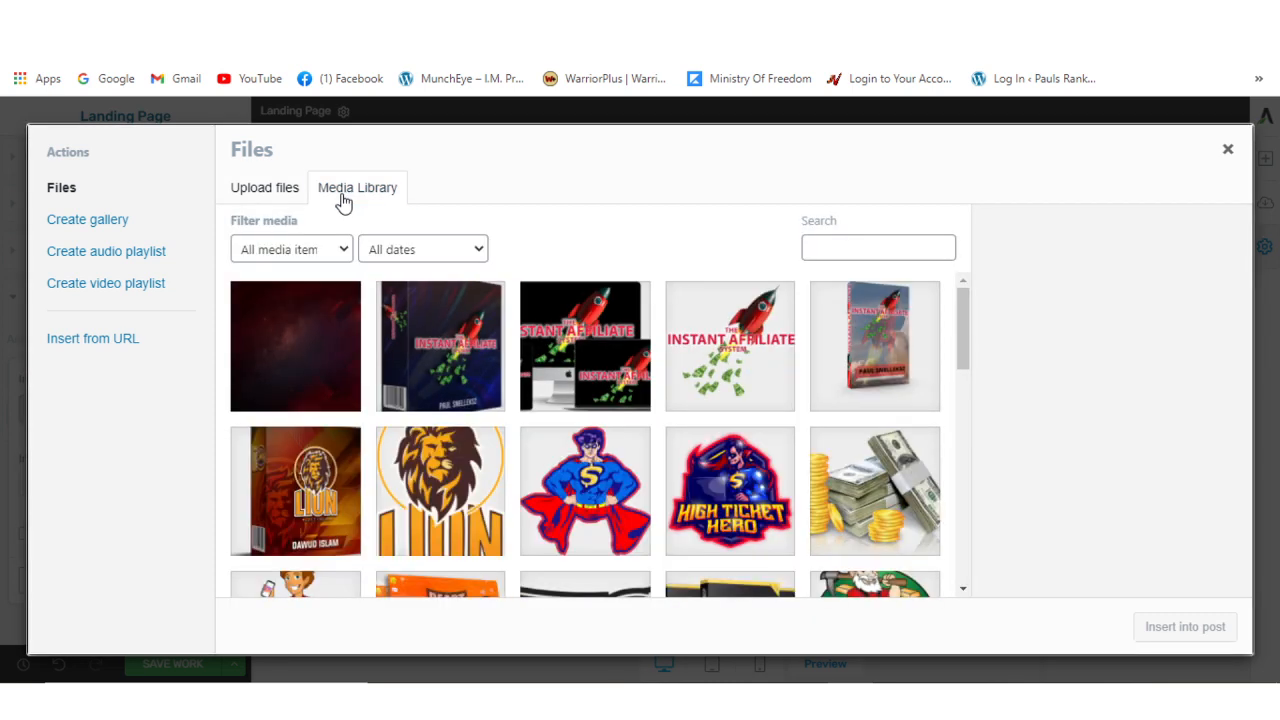
left_click(306, 357)
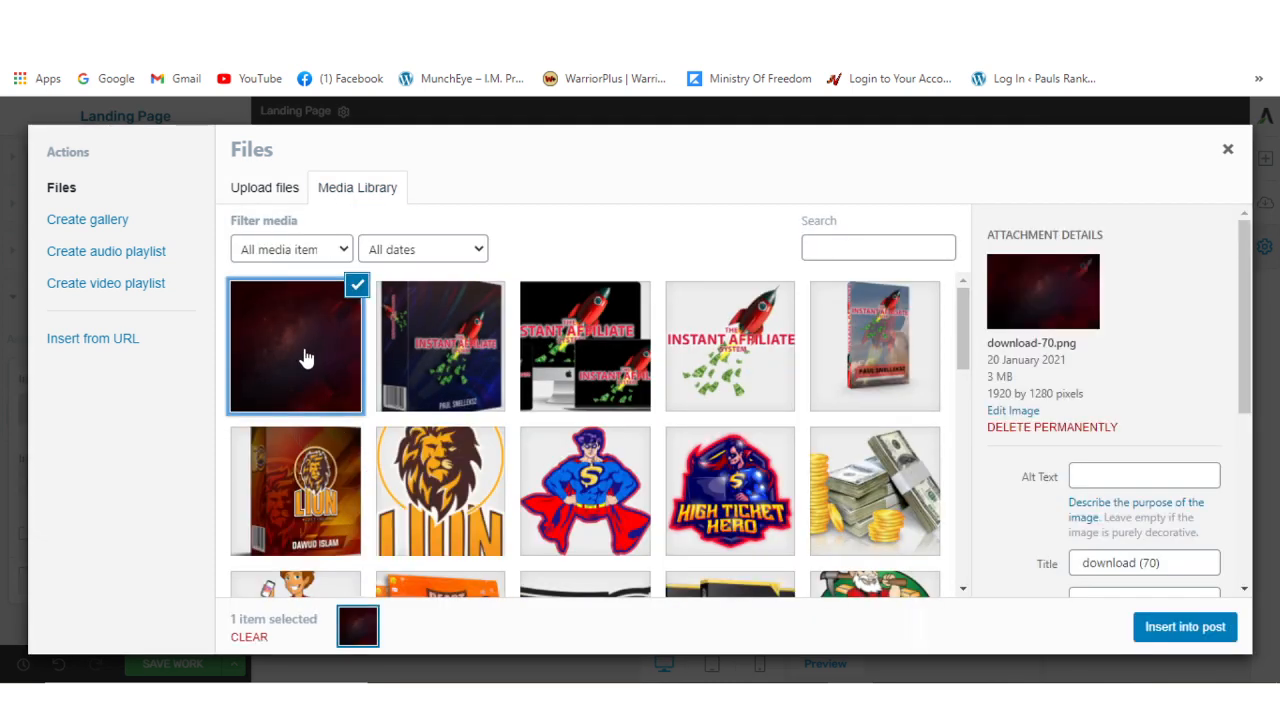
left_click(1190, 632)
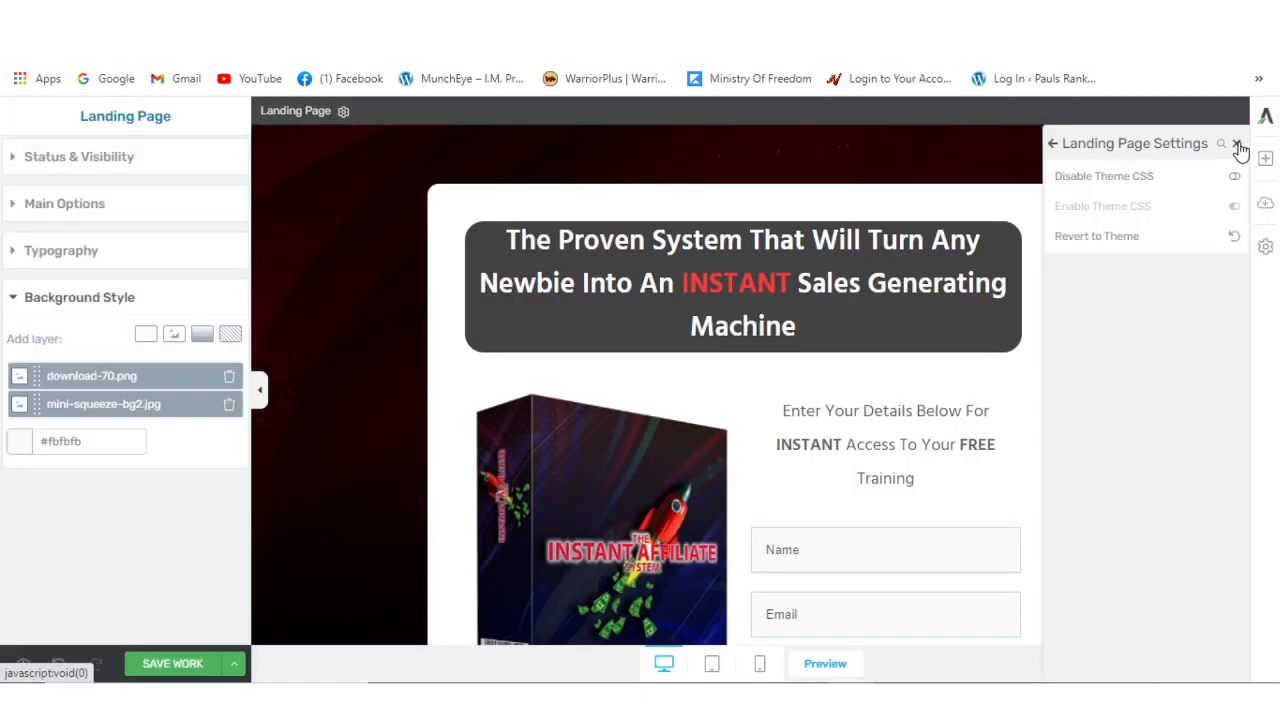
left_click(1237, 145)
Step: Examine how the new background image looks behind the content box along the full length of the squeeze page
scroll(1141, 433, "down", 3)
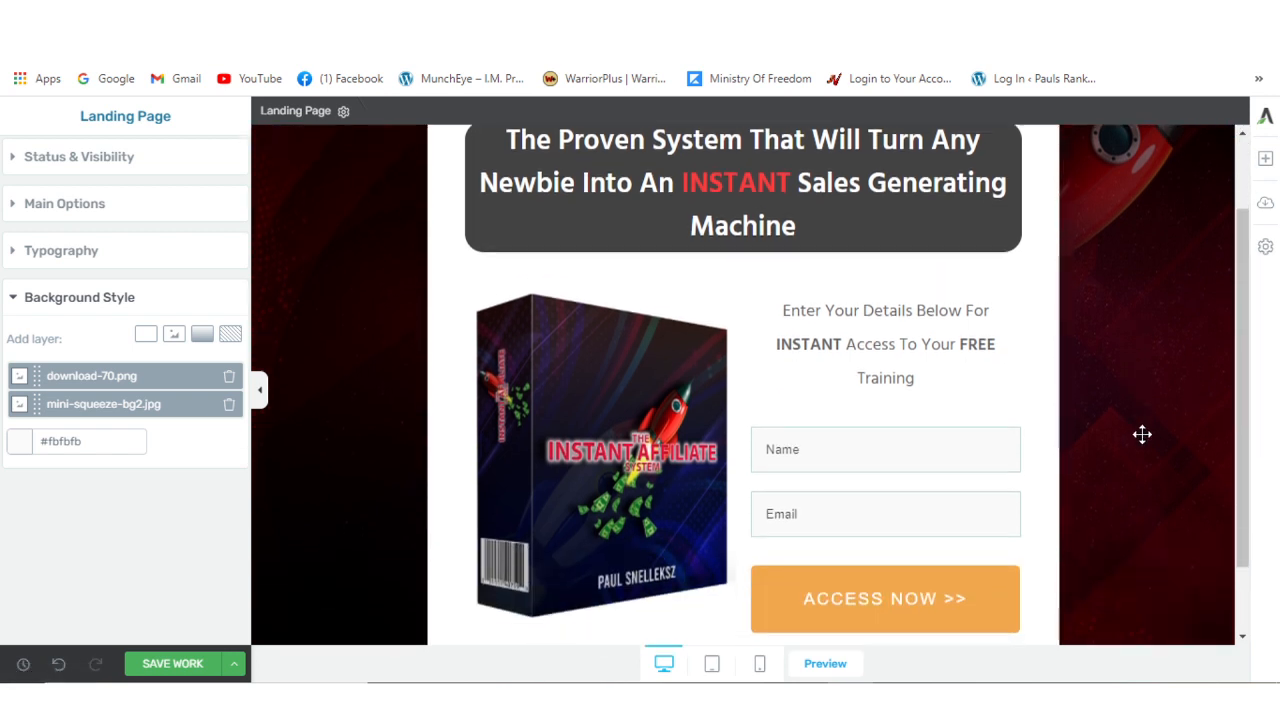
scroll(1141, 433, "up", 3)
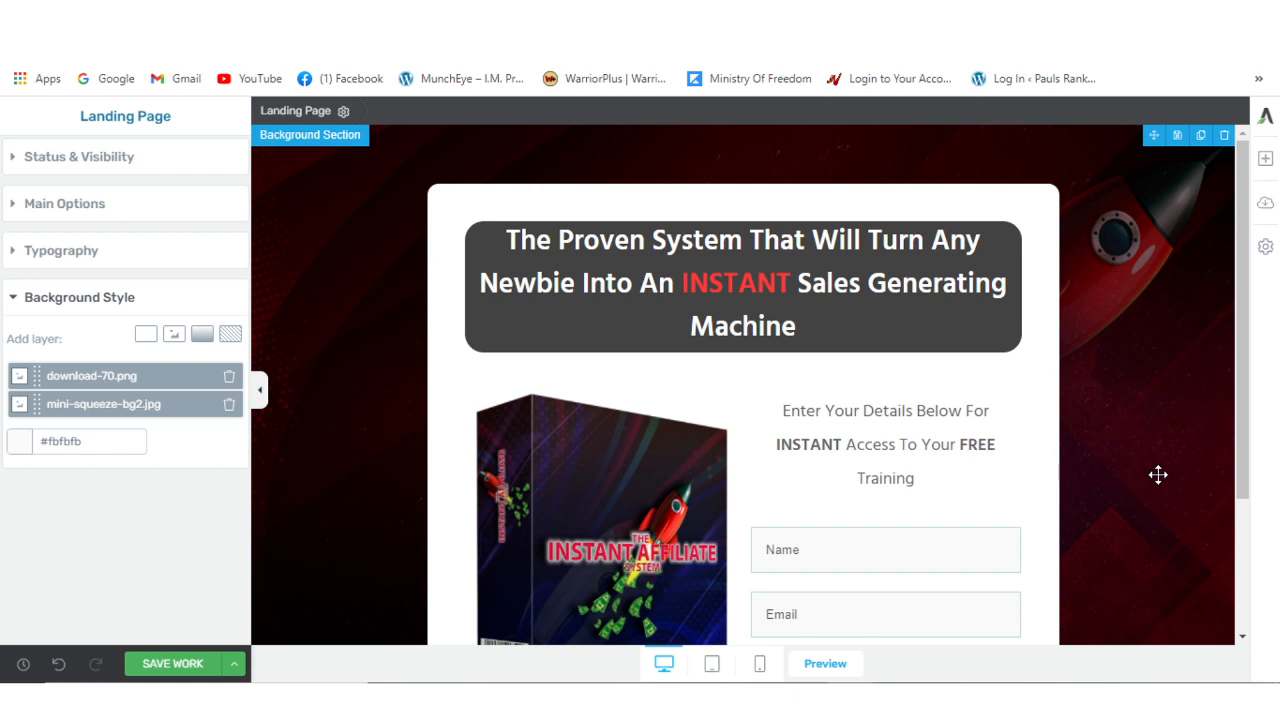
scroll(1158, 475, "down", 3)
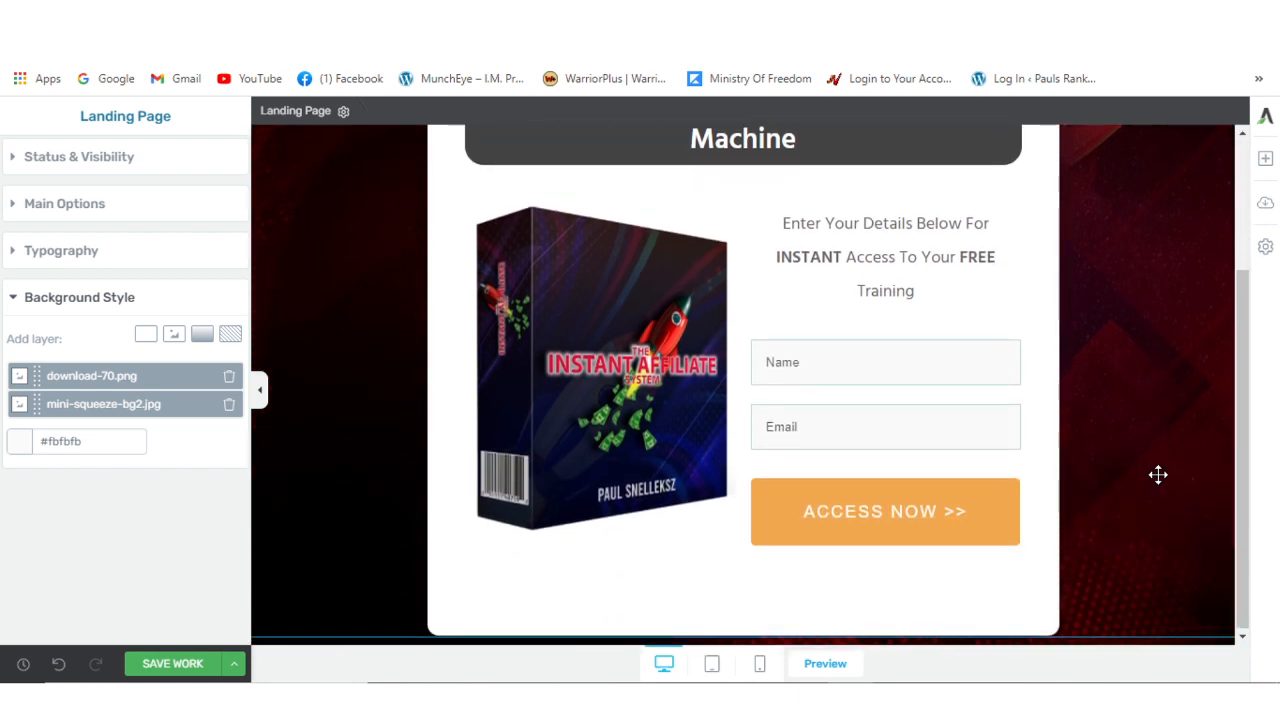
scroll(1158, 475, "up", 2)
scroll(1158, 475, "down", 2)
scroll(1158, 475, "up", 2)
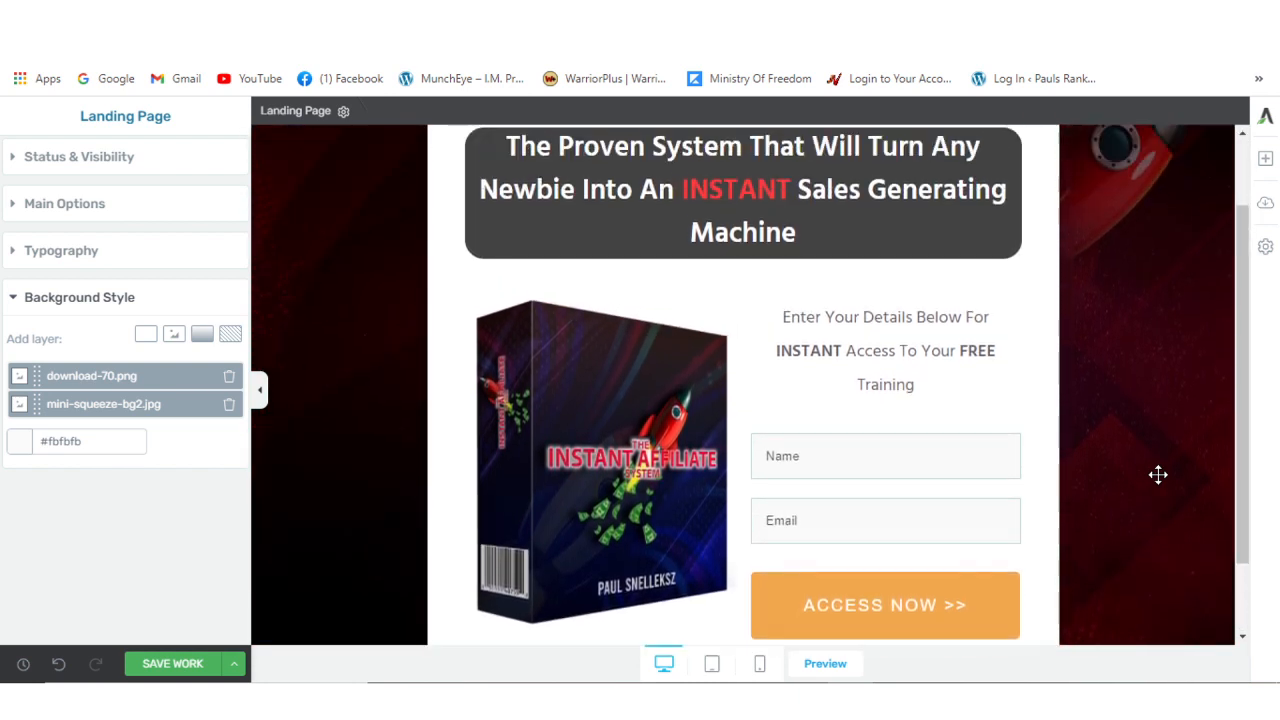
scroll(1158, 475, "up", 2)
scroll(1158, 475, "down", 2)
scroll(1158, 475, "down", 2)
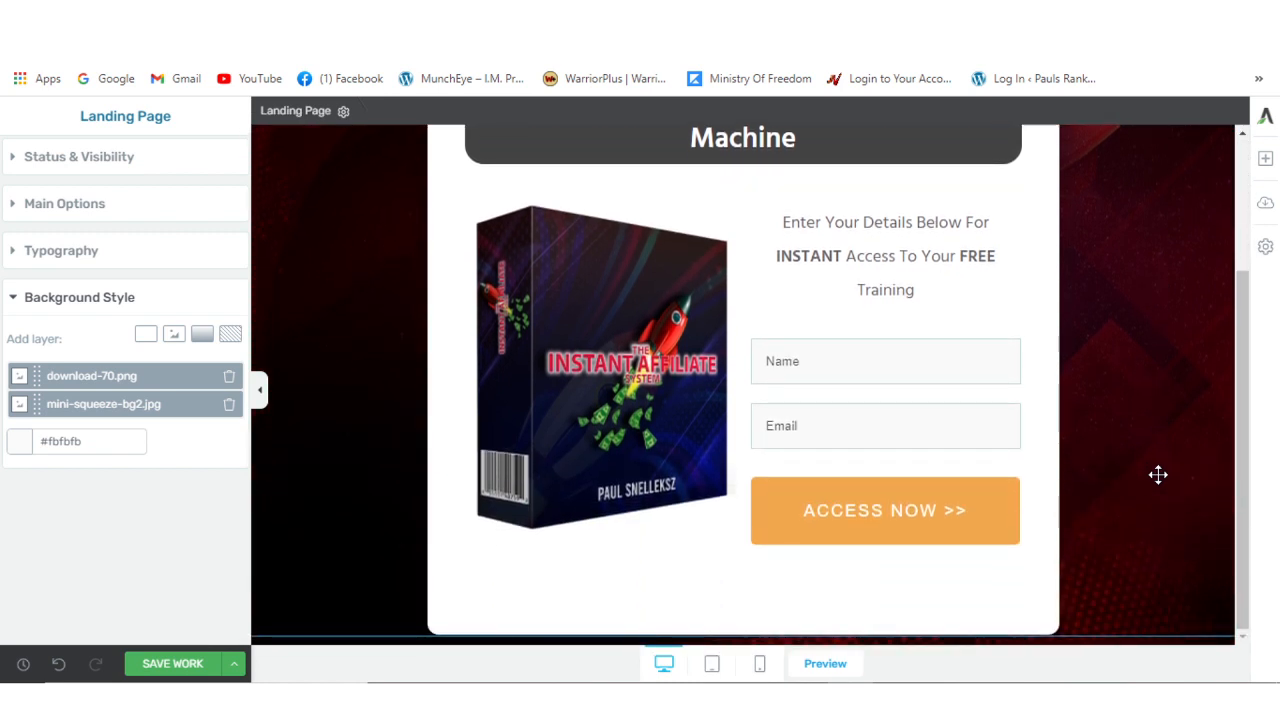
scroll(1158, 475, "up", 4)
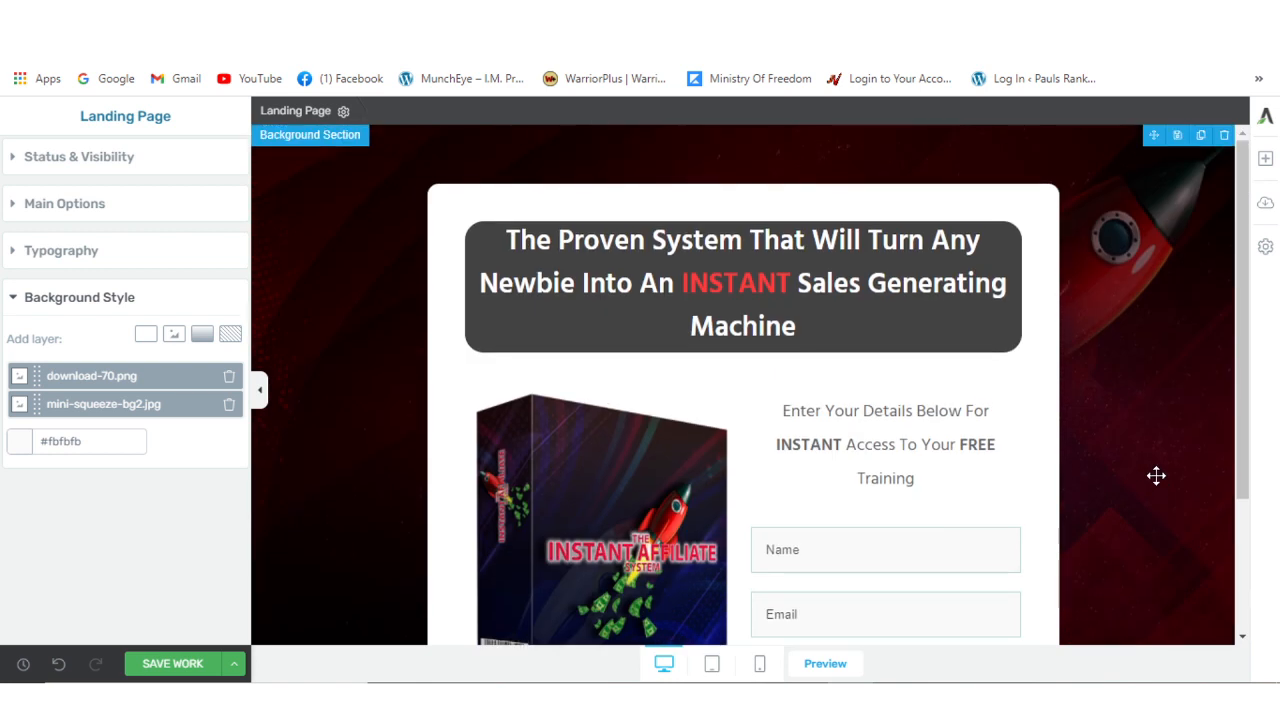
scroll(1156, 474, "down", 4)
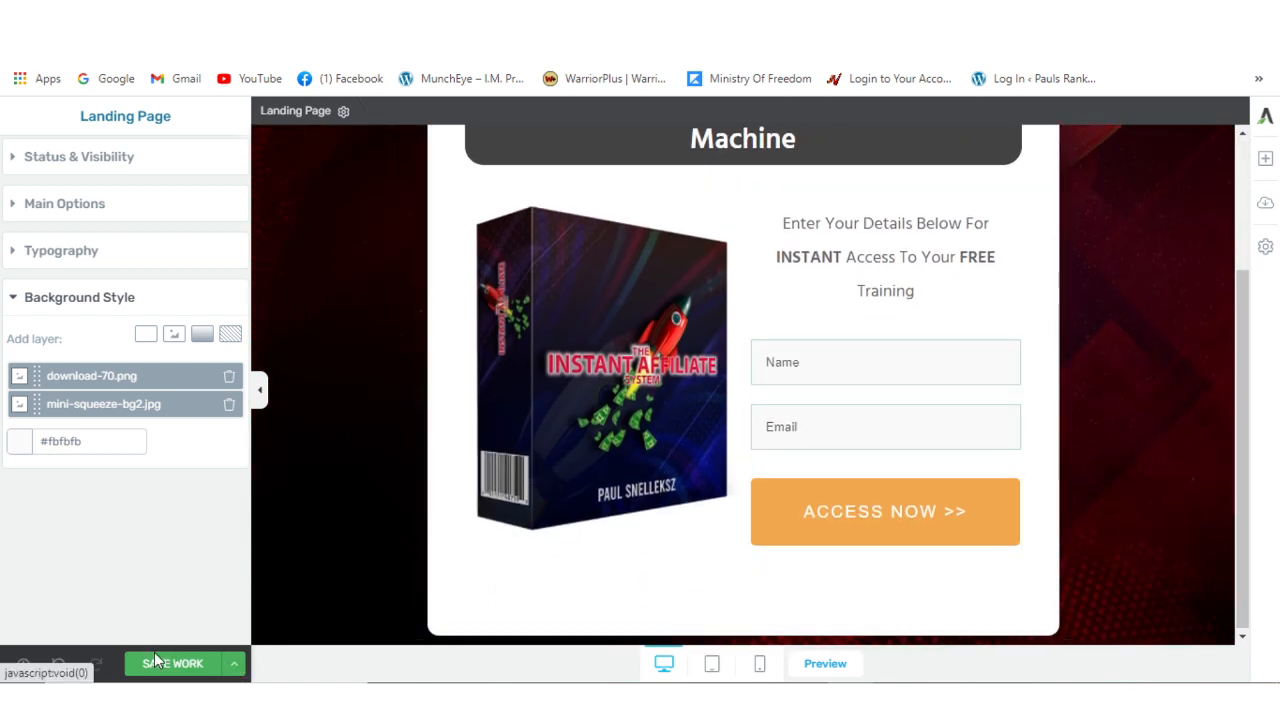
Step: Save the landing page, return to the post editor and publish the Squeeze Page
left_click(236, 668)
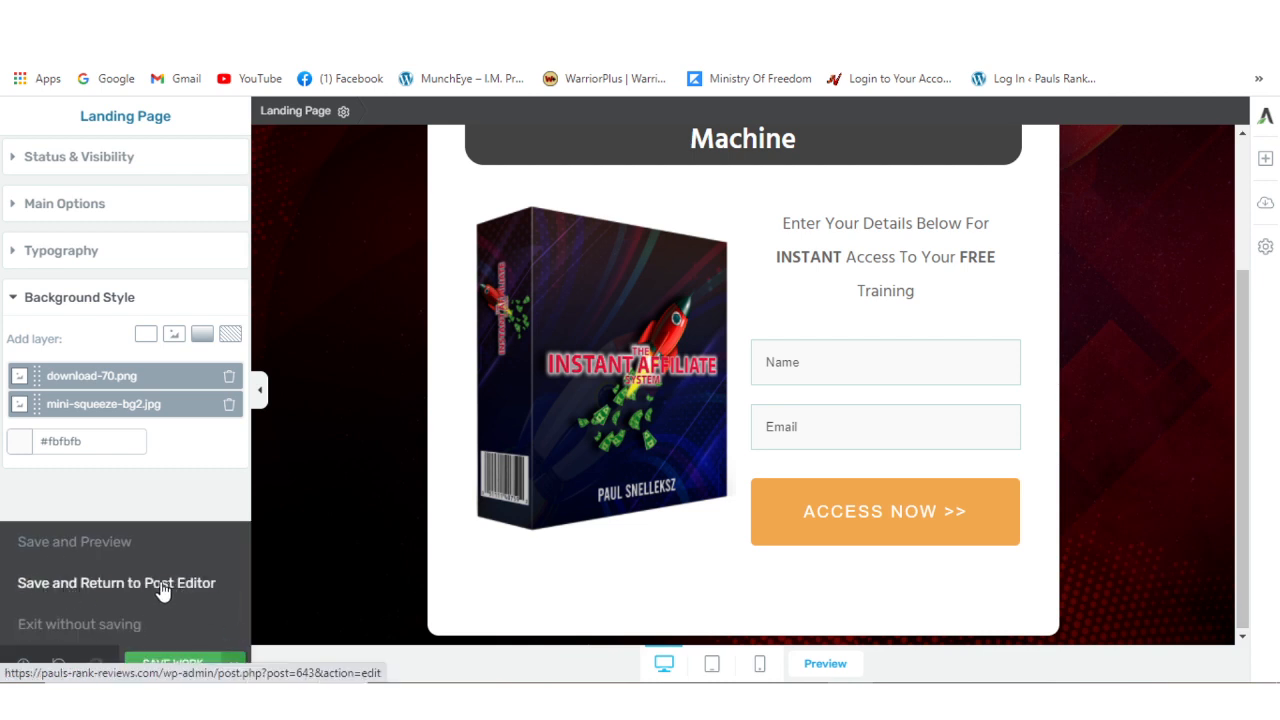
left_click(106, 586)
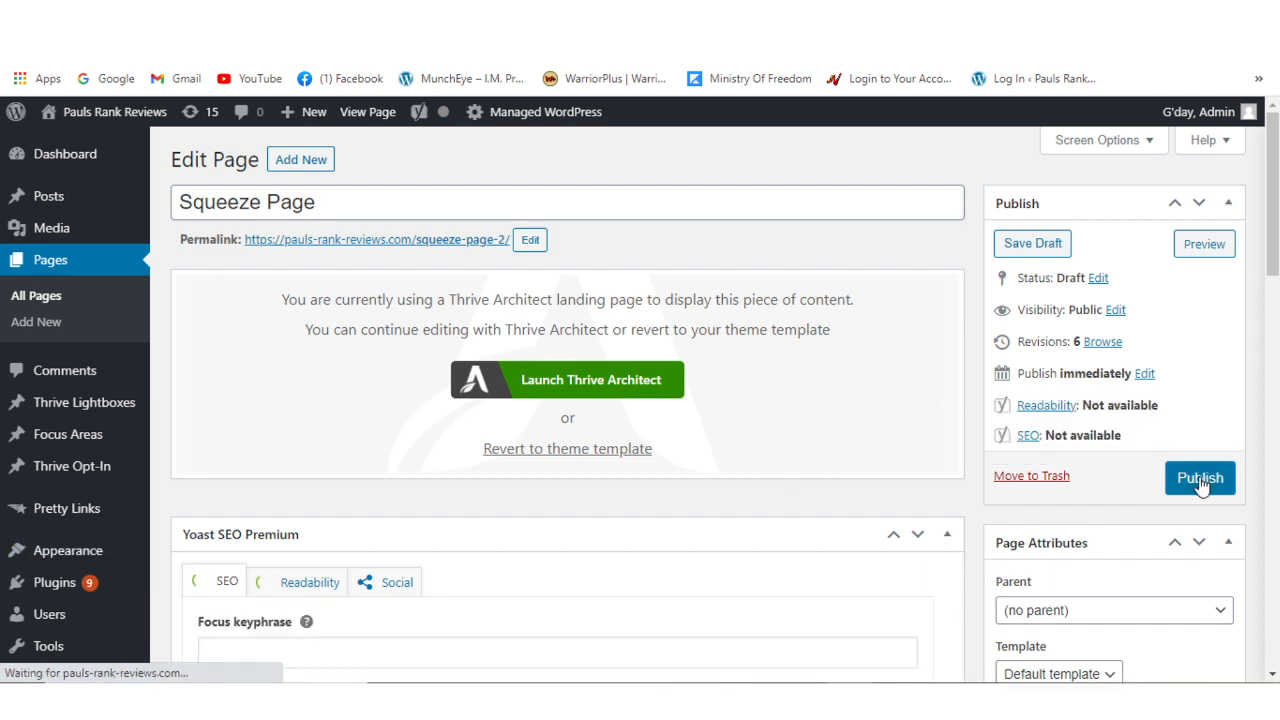
left_click(1200, 480)
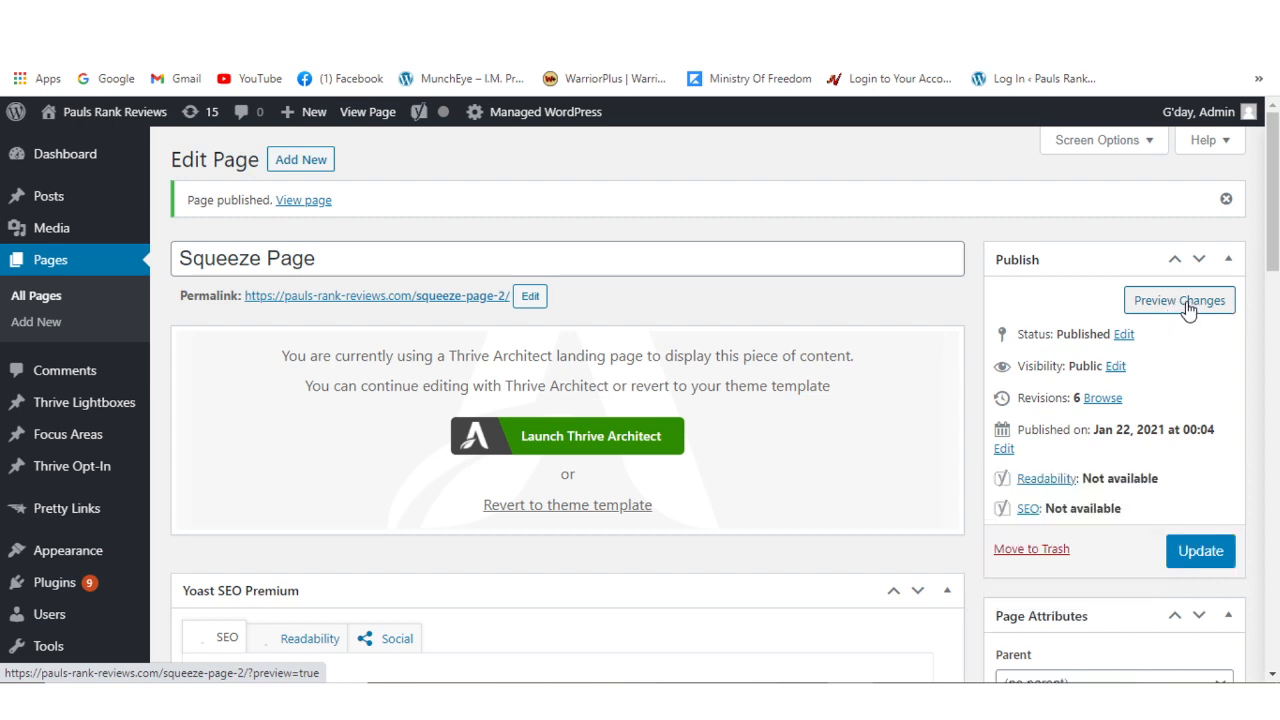
Step: Preview the published squeeze page and check its headline, product image and opt-in form
left_click(1189, 302)
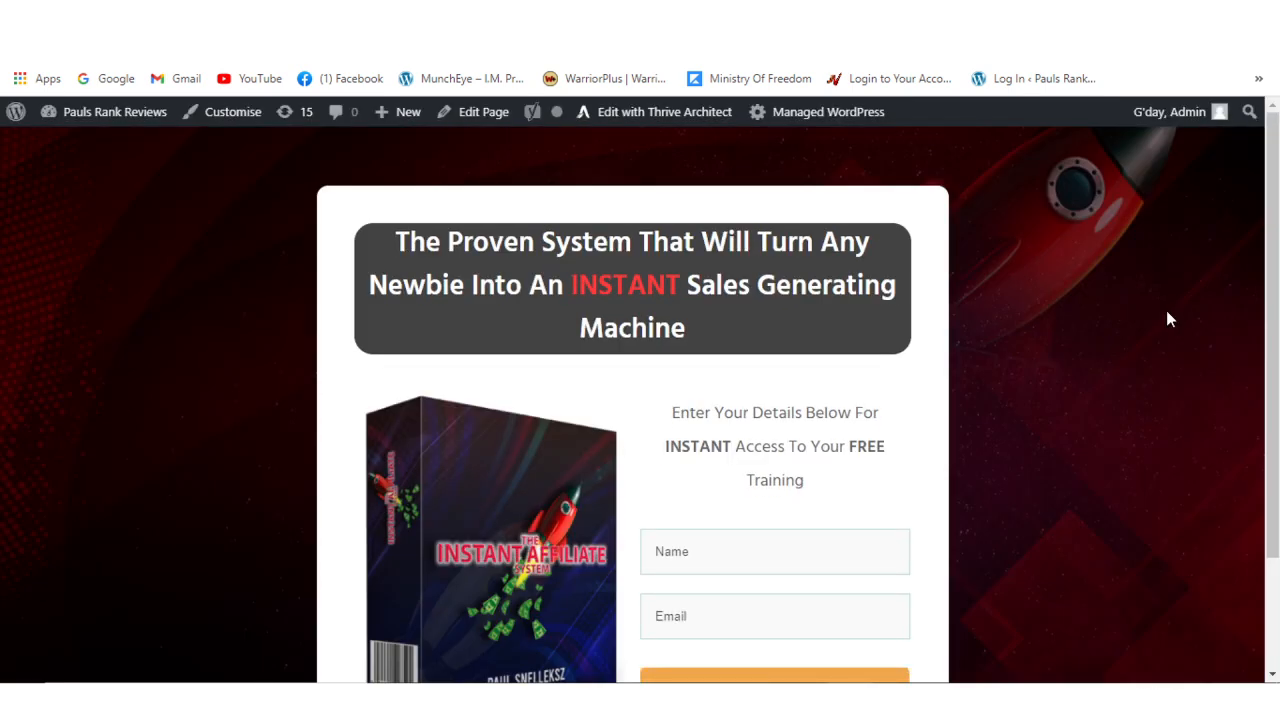
scroll(1074, 412, "down", 1)
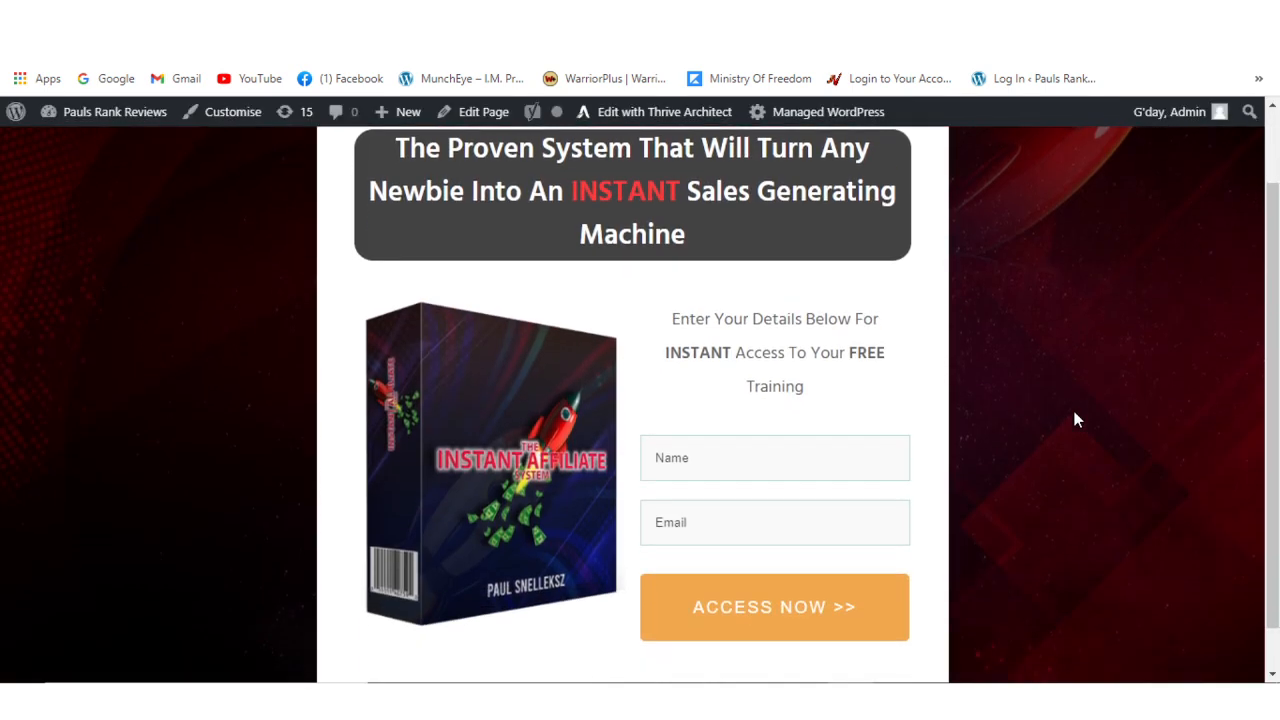
scroll(1074, 412, "down", 1)
scroll(1074, 412, "up", 2)
scroll(1072, 421, "down", 1)
scroll(1075, 412, "down", 1)
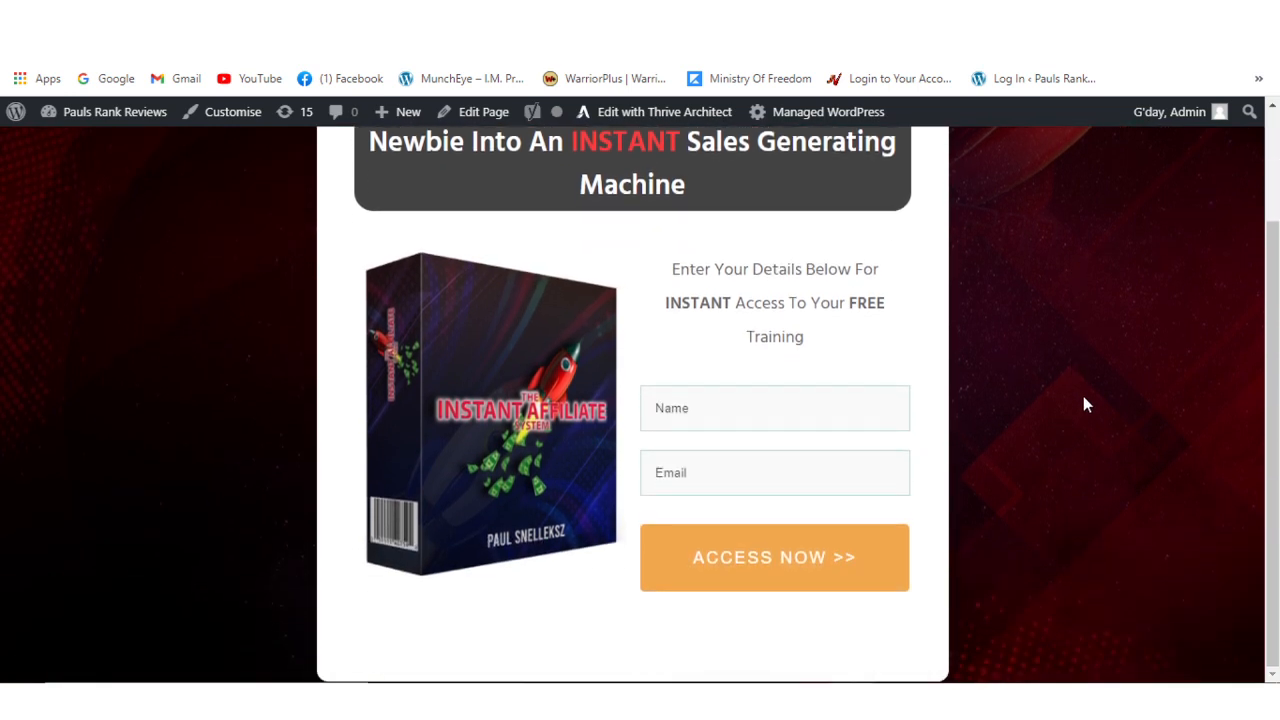
Step: Test the opt-in form's redirect by filling in the contact's name and email and submitting it
left_click(668, 408)
left_click(671, 452)
left_click(685, 470)
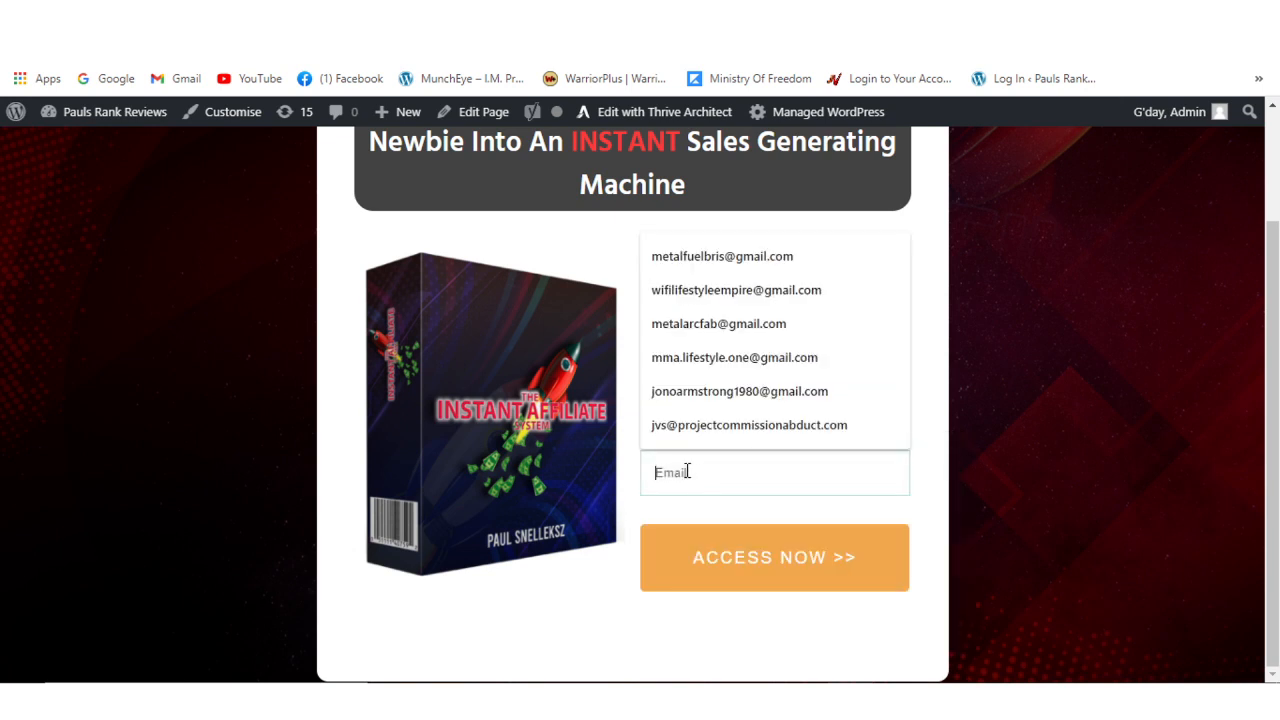
left_click(687, 258)
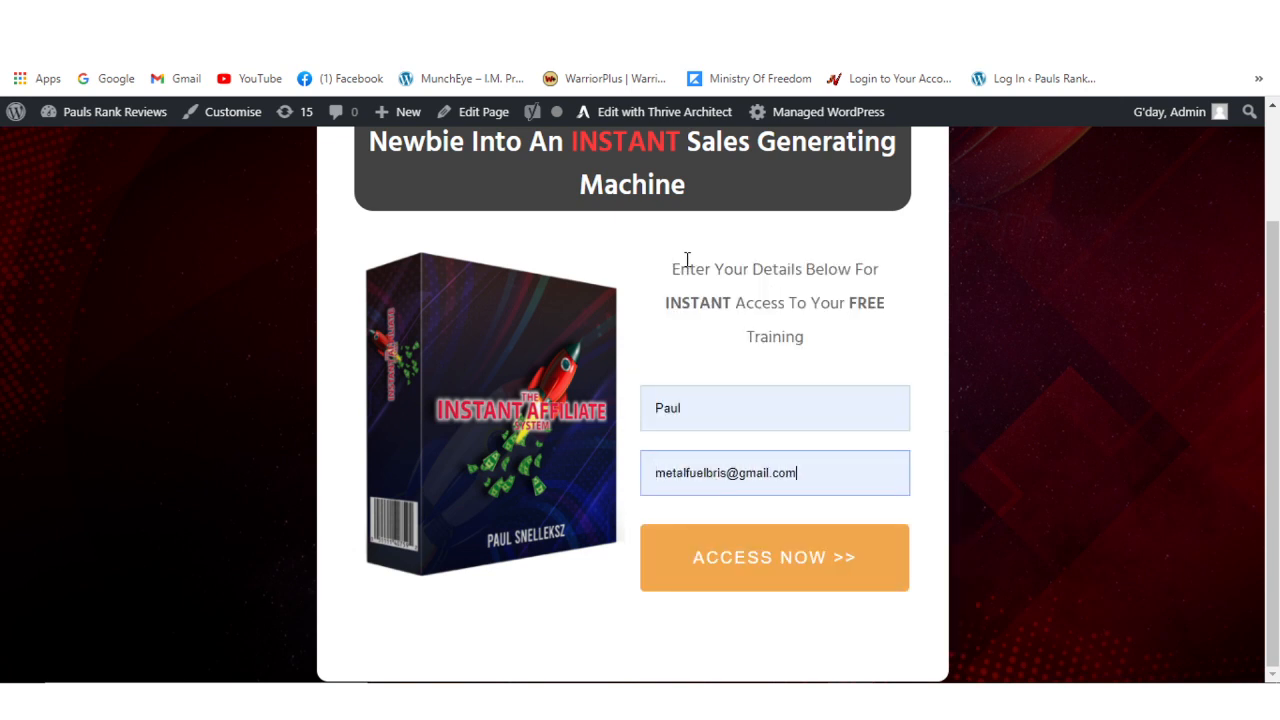
left_click(782, 562)
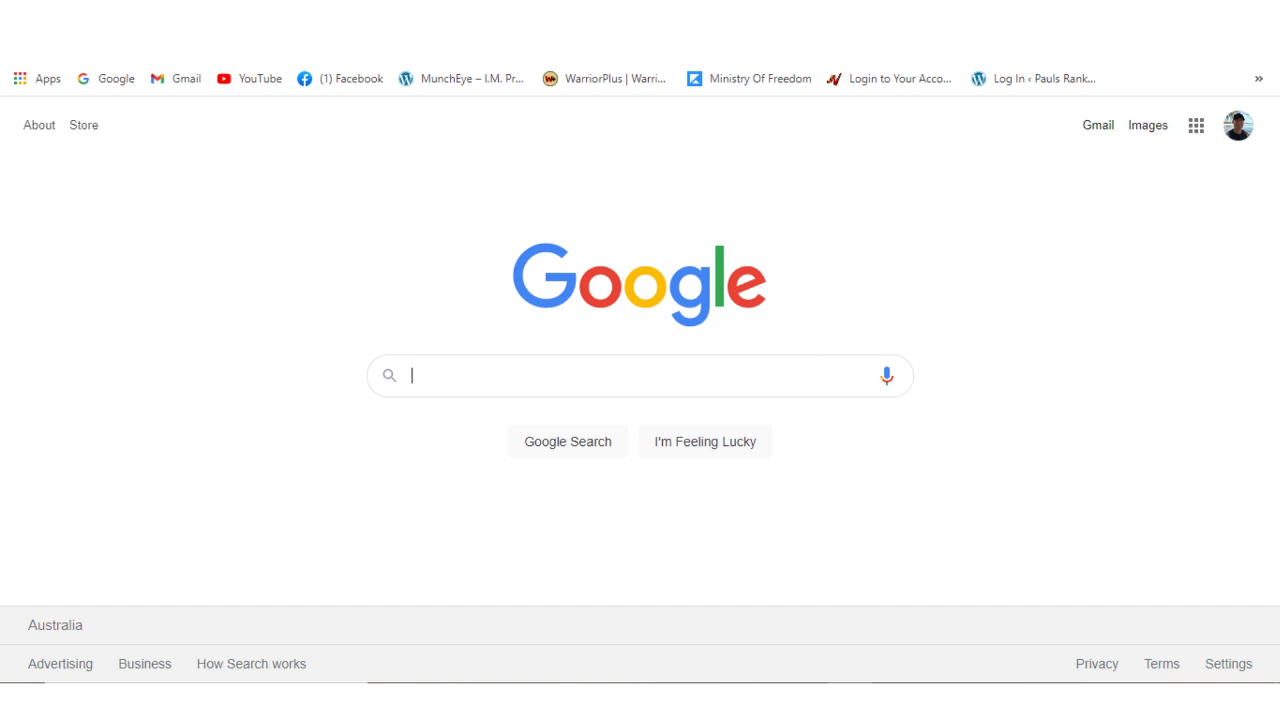
Step: Switch to the browser tab with the squeeze page version that carries the limited time offer line
left_click(100, 16)
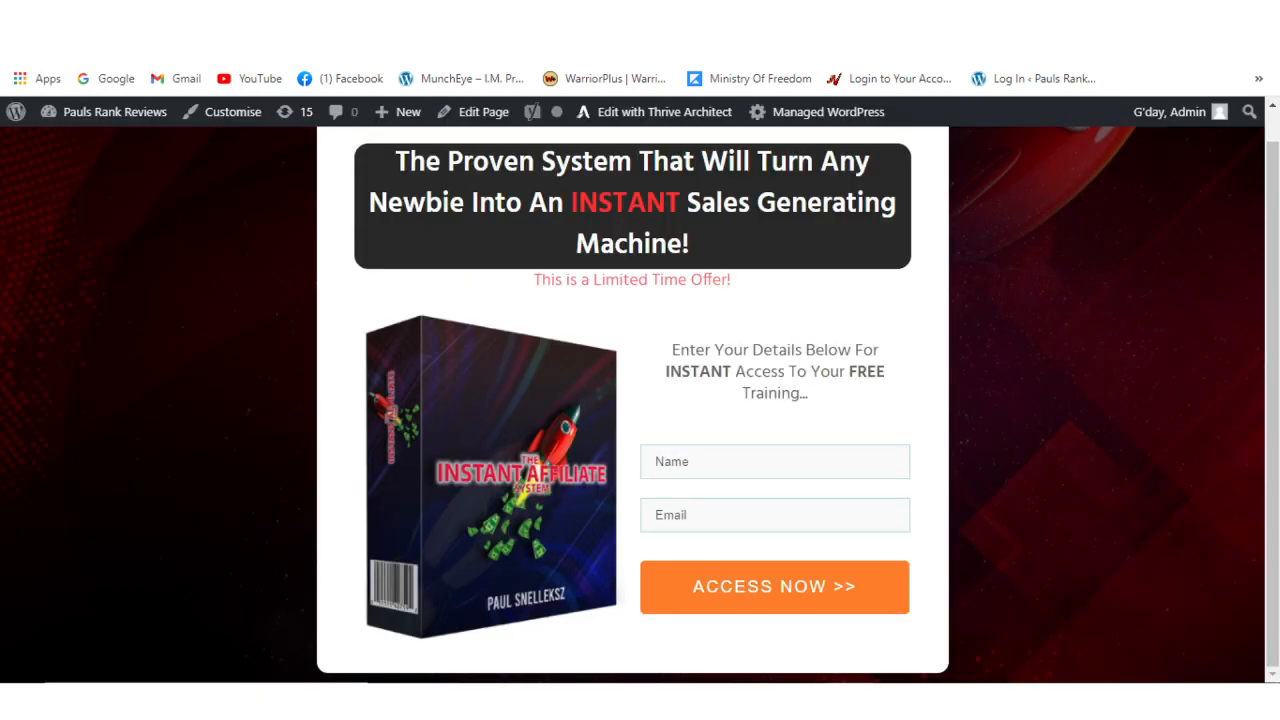